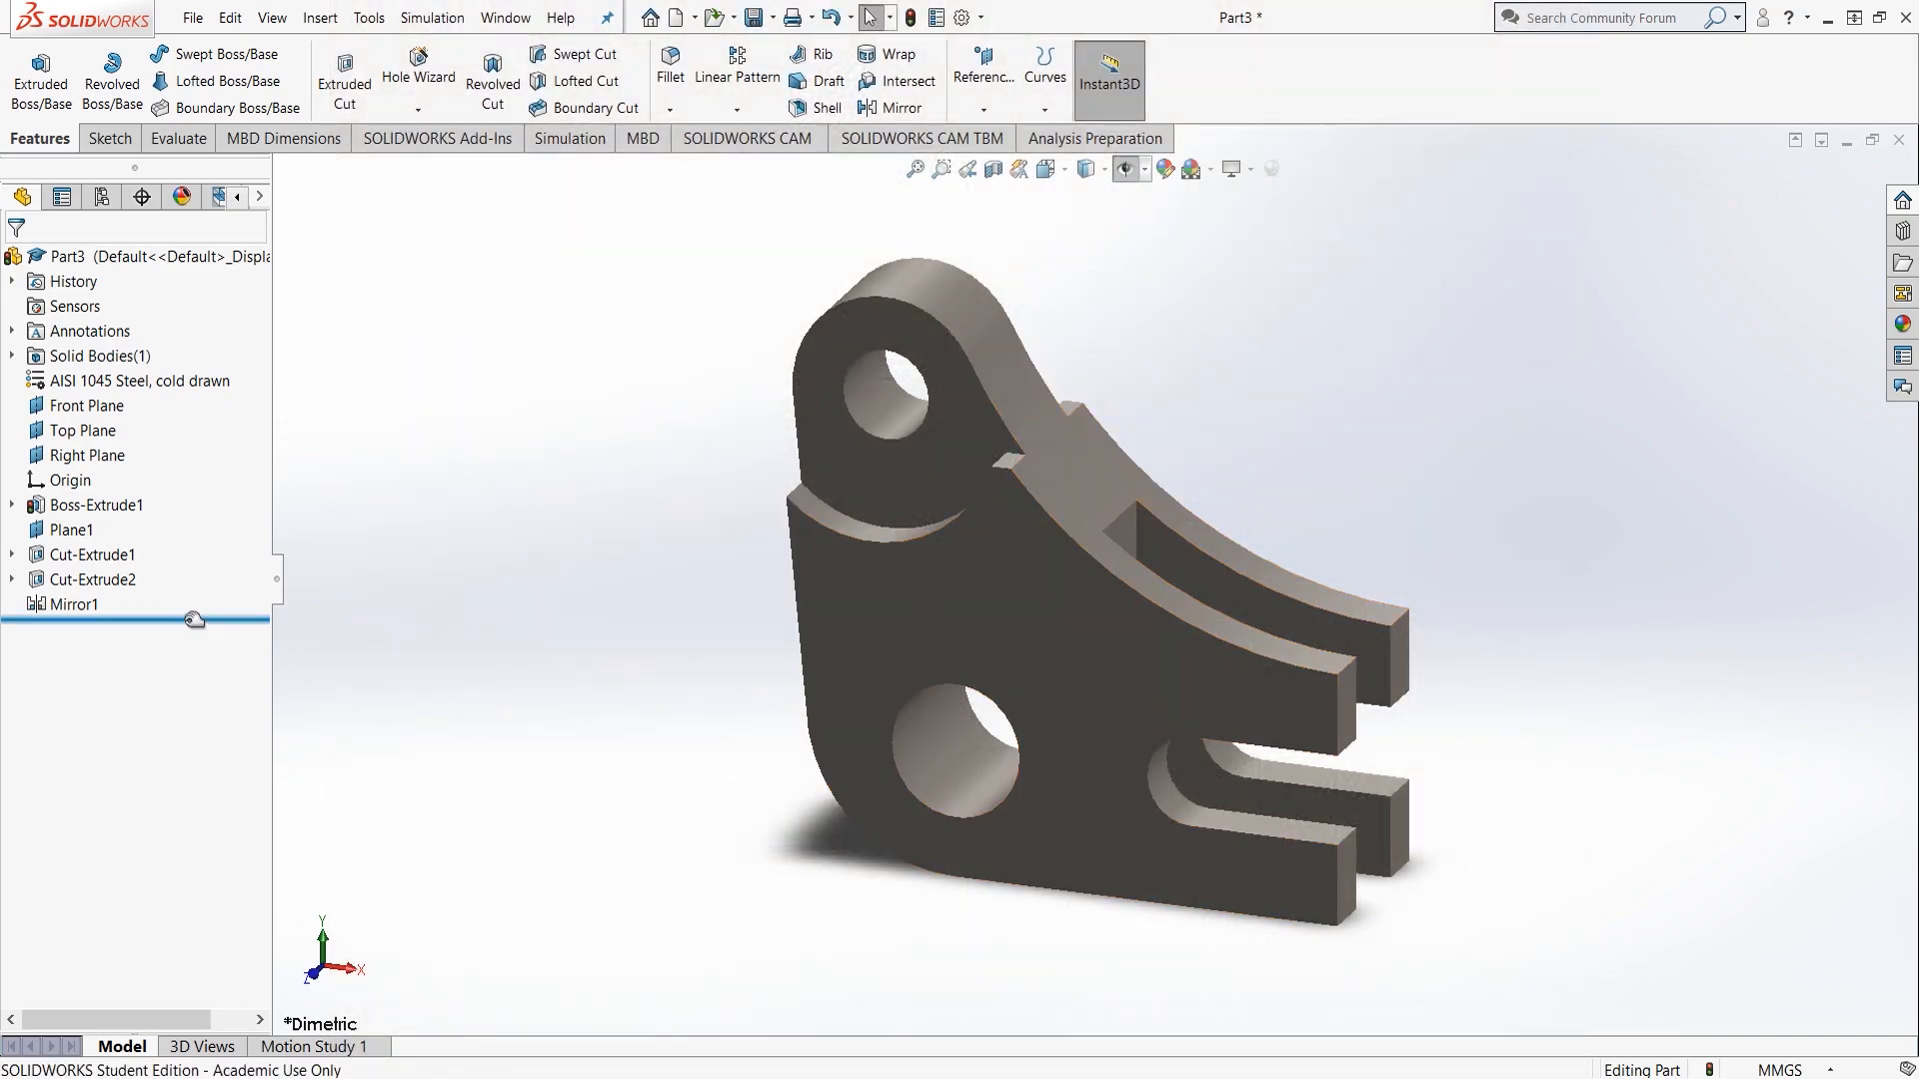
Step: Roll the feature history back to before Boss-Extrude1 and start a new sketch on the Front Plane
left_click_drag(195, 620, 205, 501)
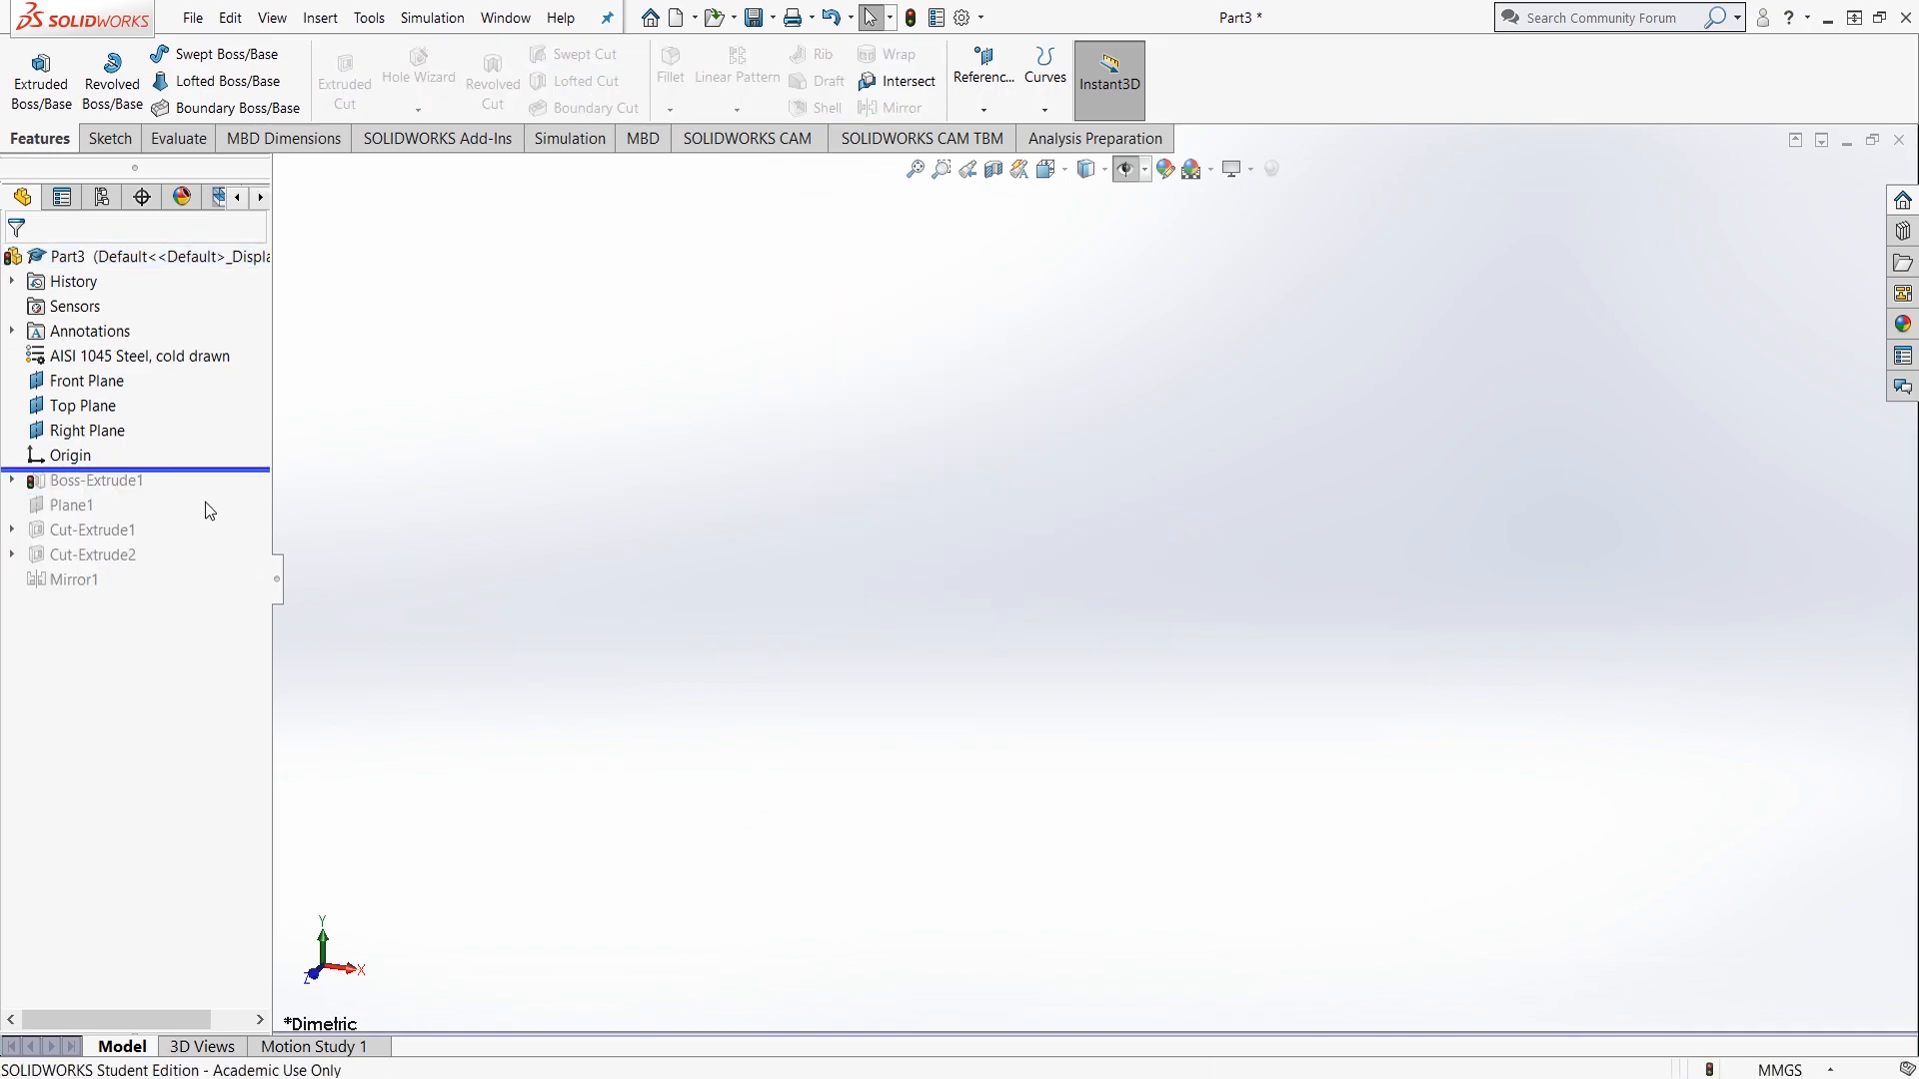
left_click(1129, 172)
left_click(700, 362)
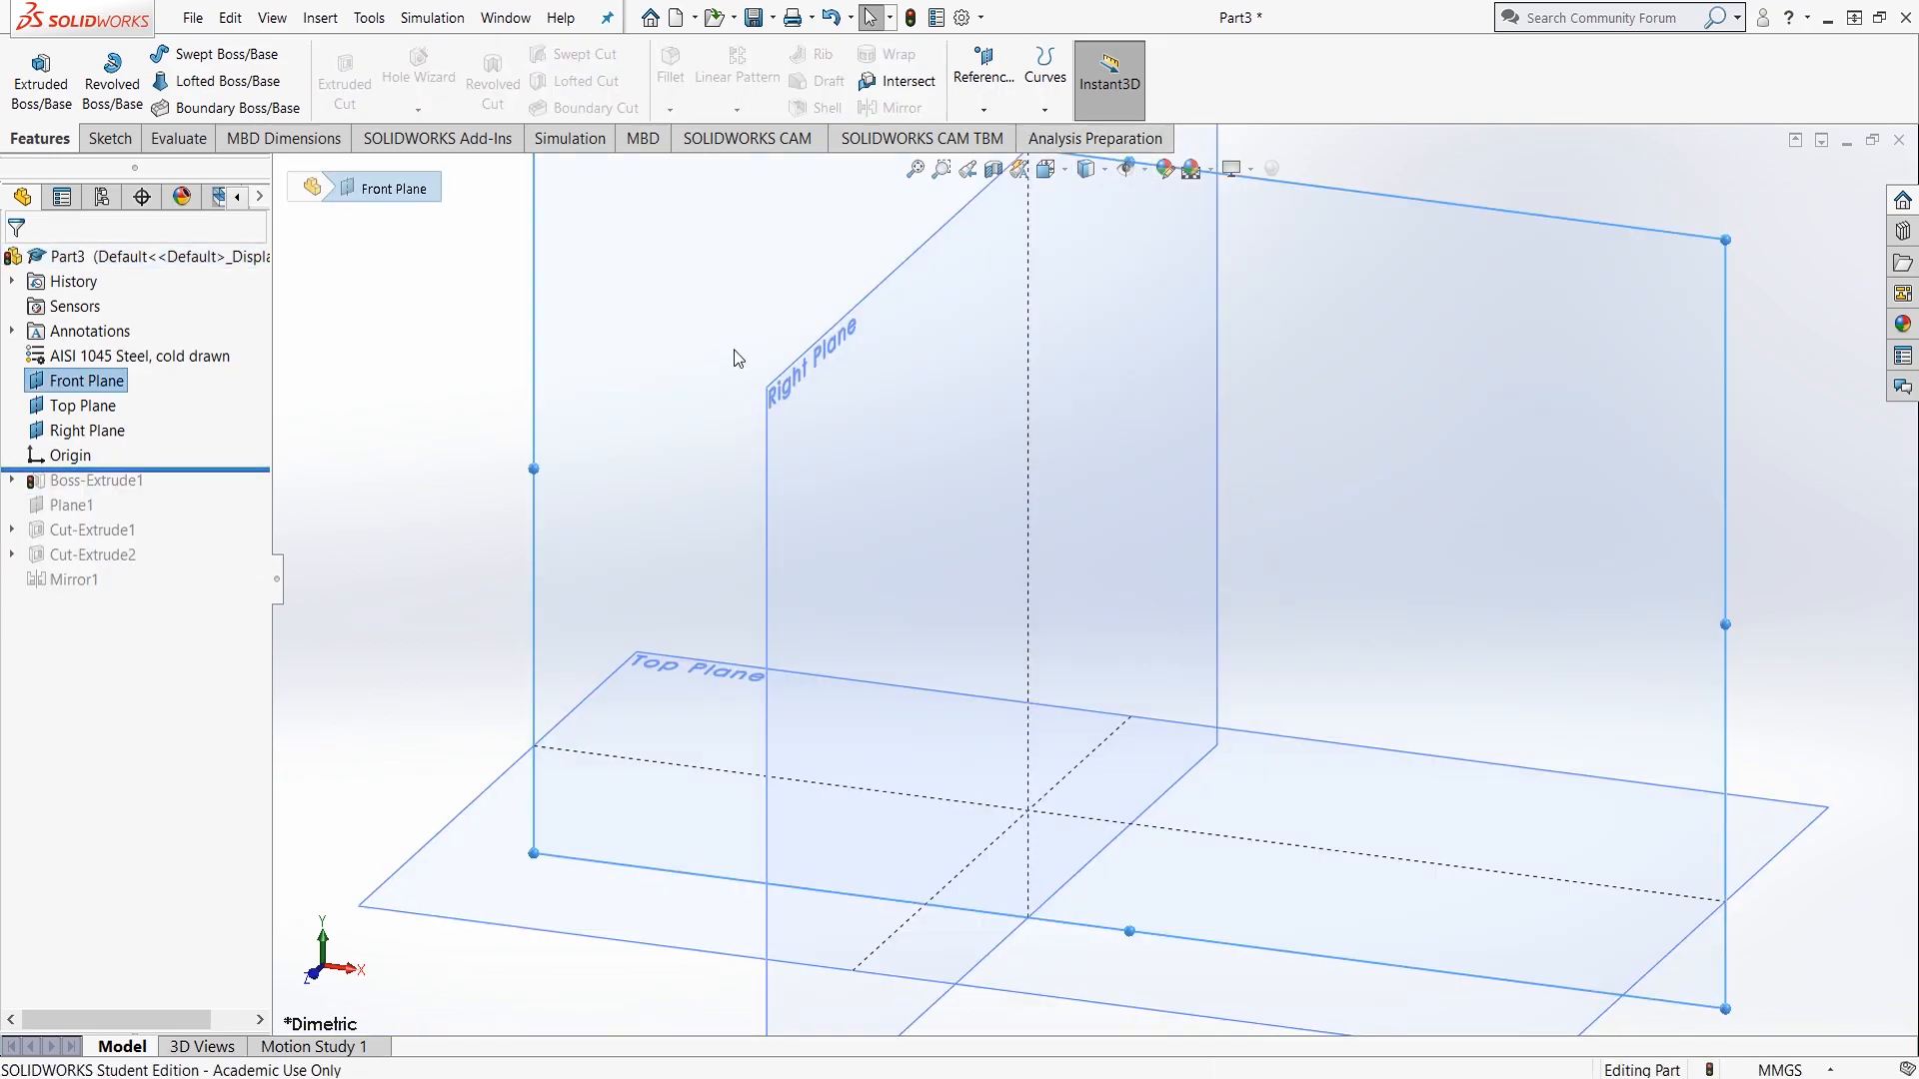
left_click(782, 317)
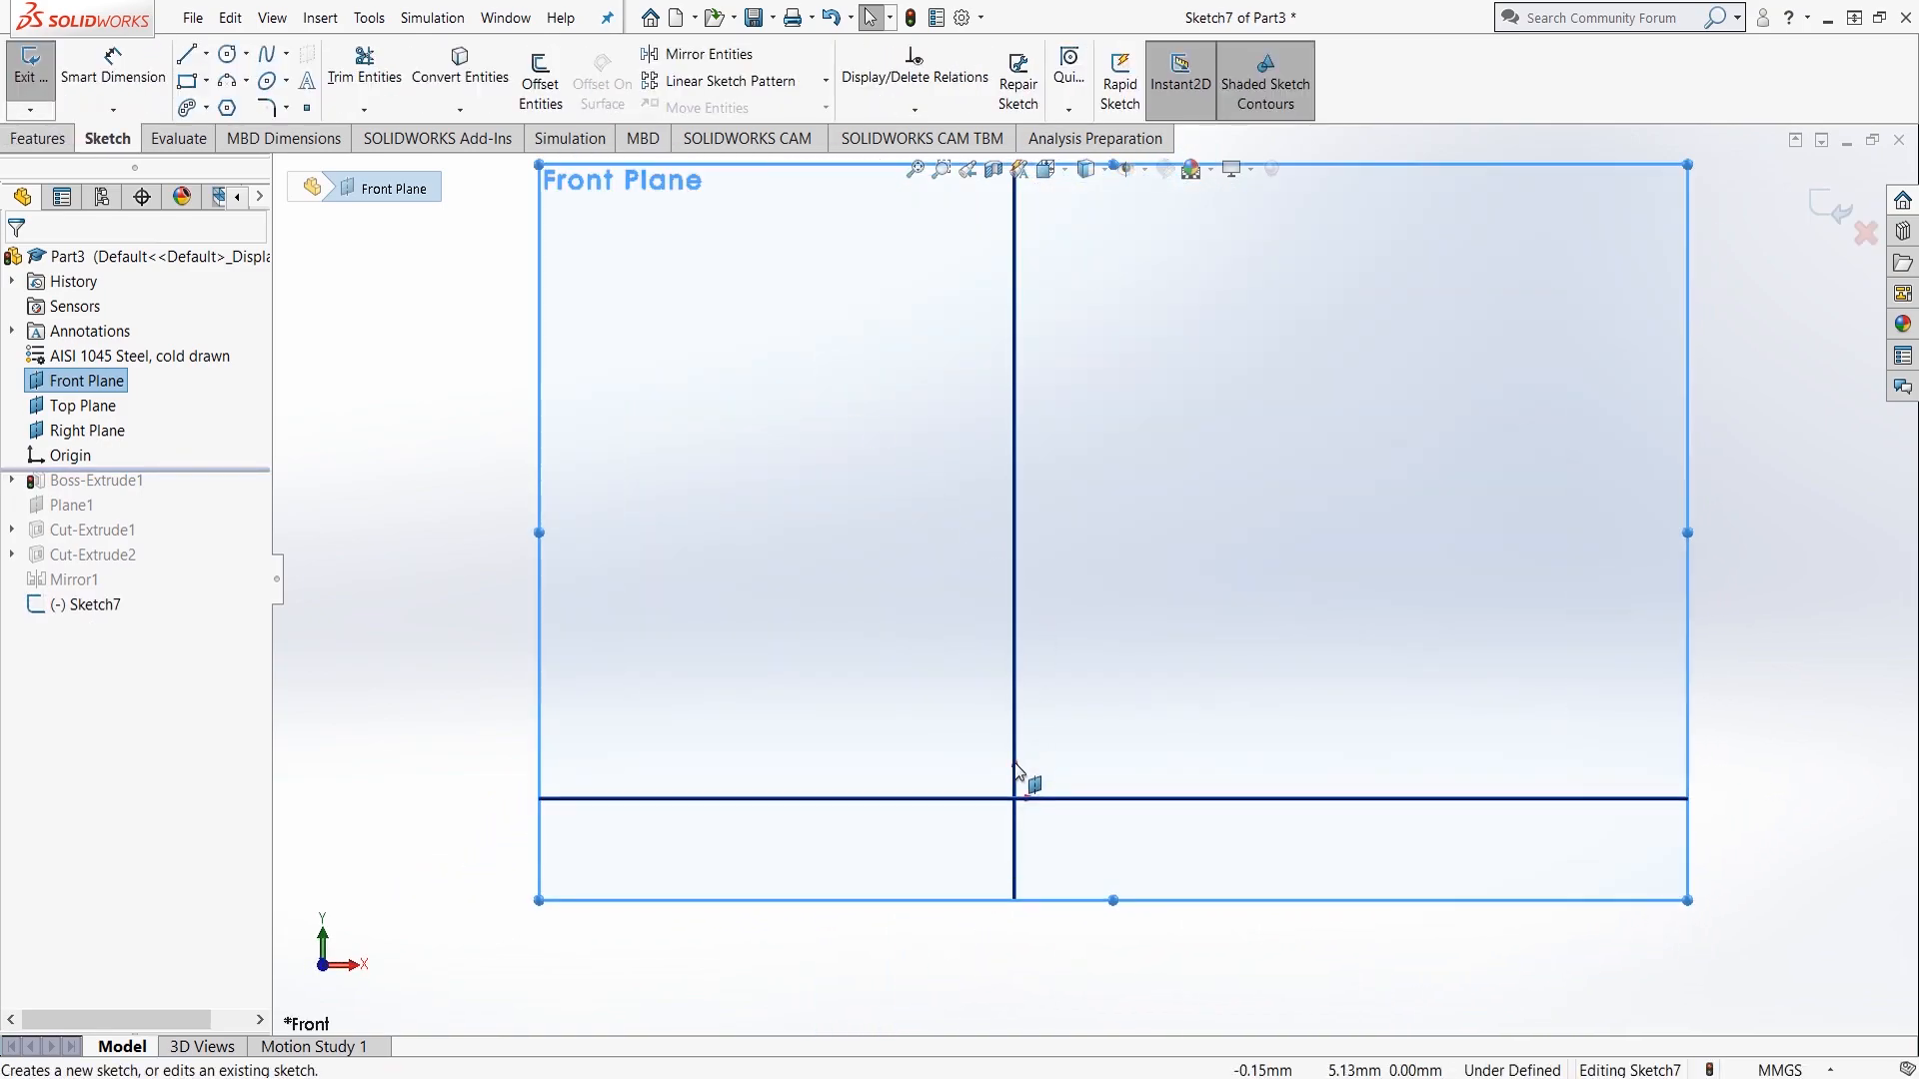
Step: Sketch a circle of about 15.7 mm radius directly above the origin and a construction line about 54 mm long up-left from its centre
left_click(229, 55)
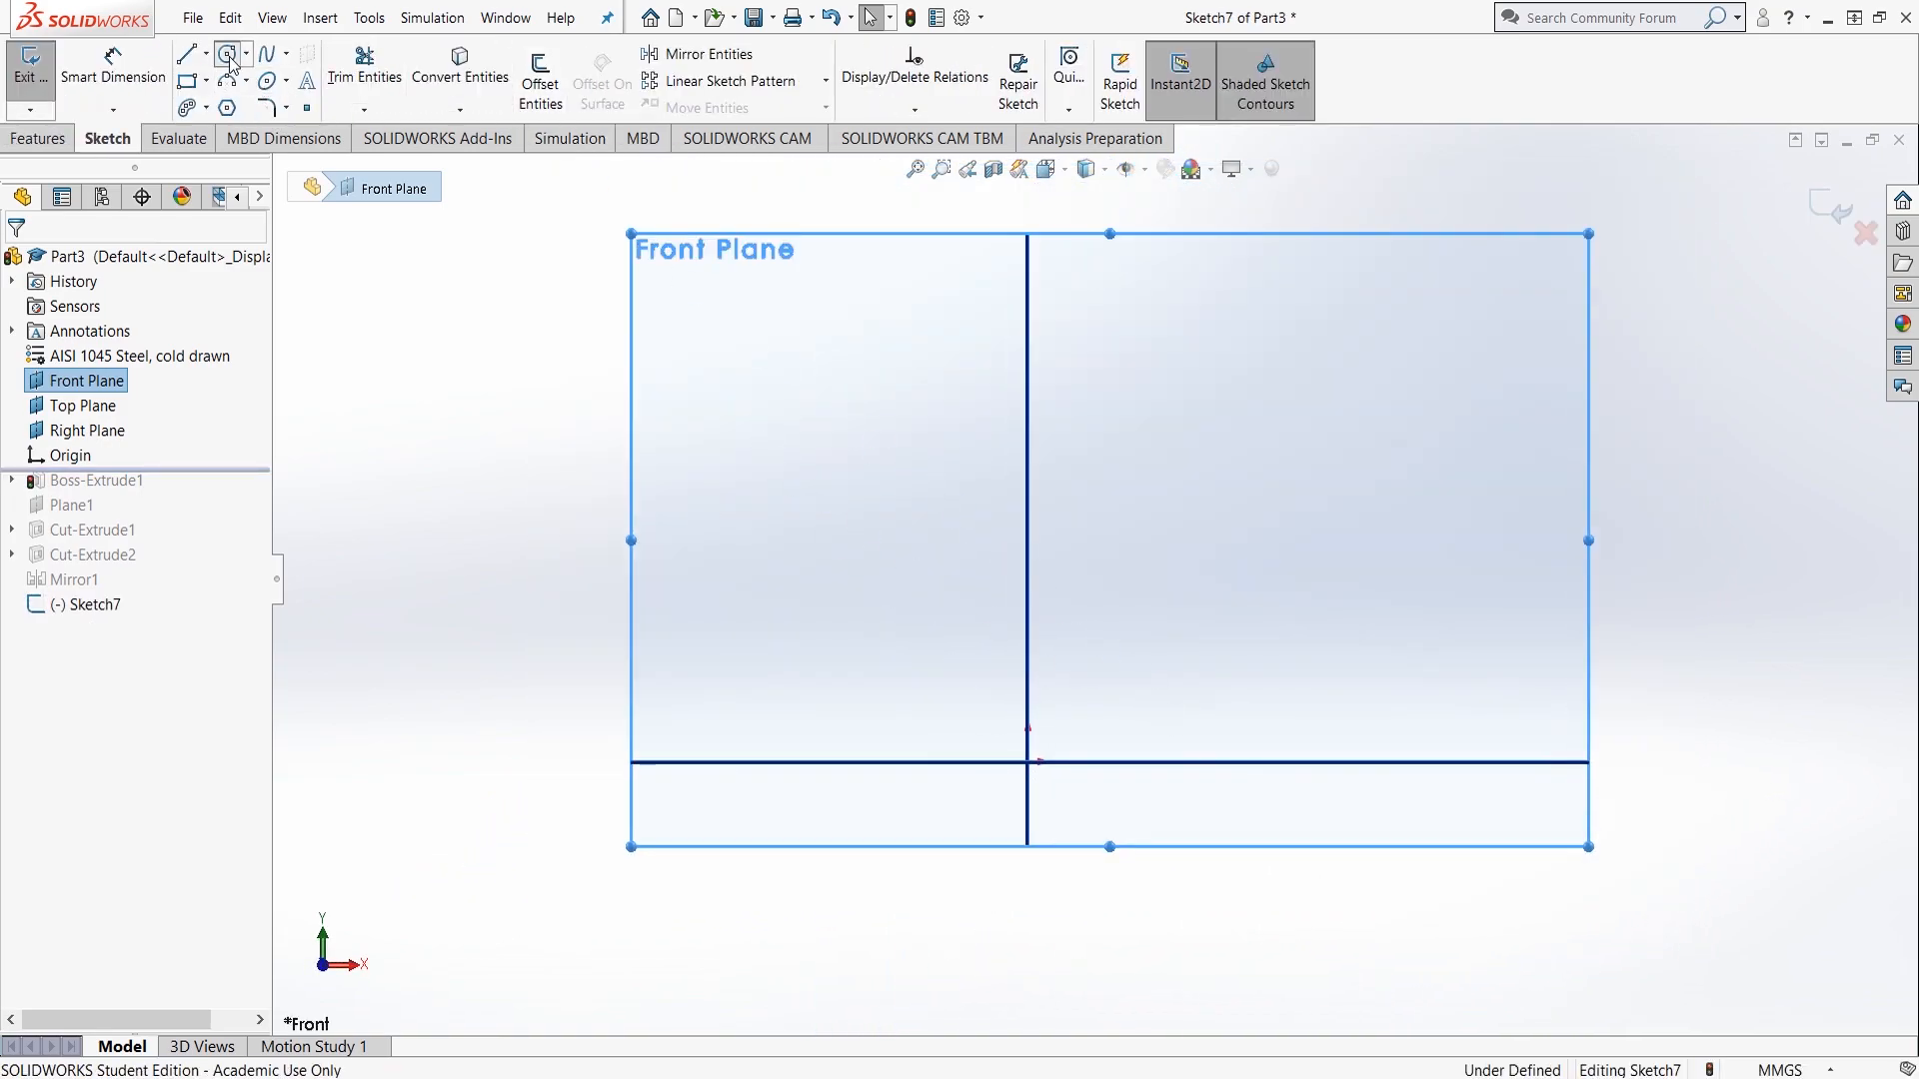
left_click(1027, 613)
left_click(1105, 685)
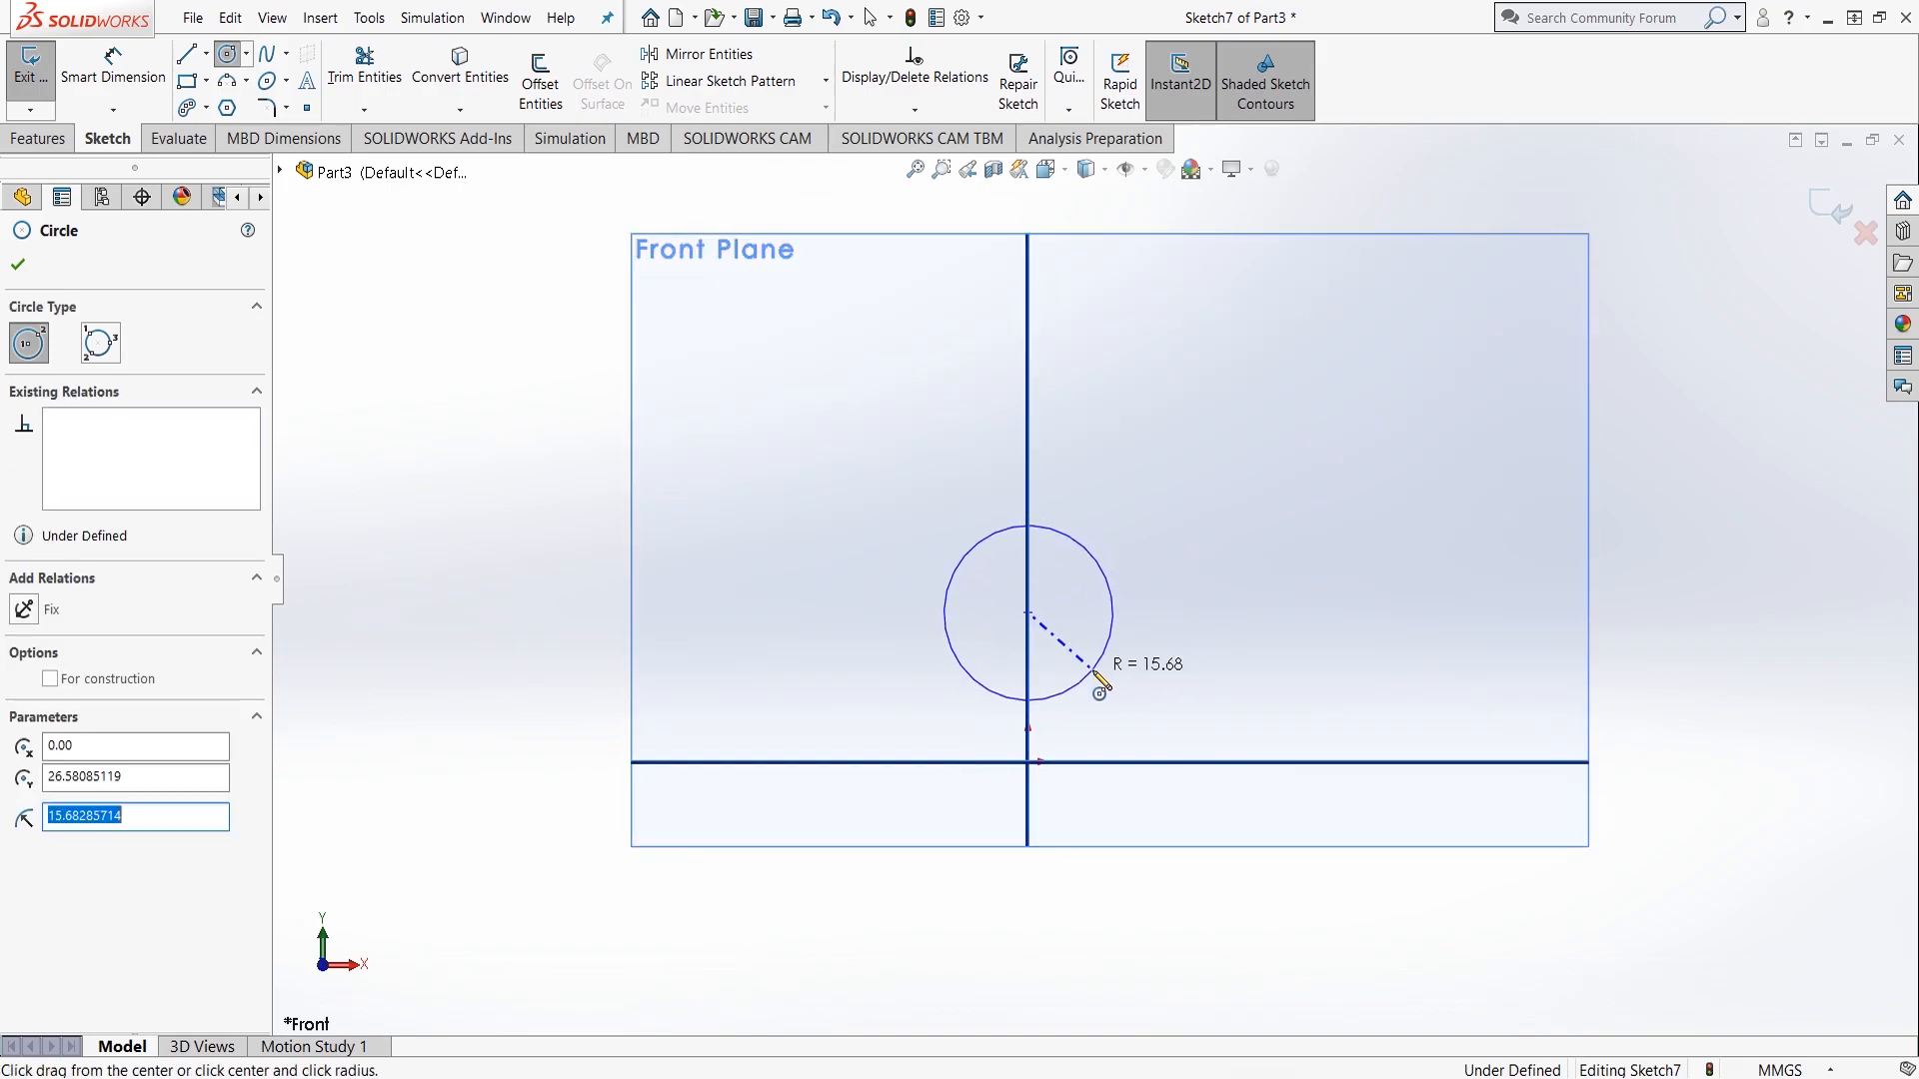
left_click(186, 53)
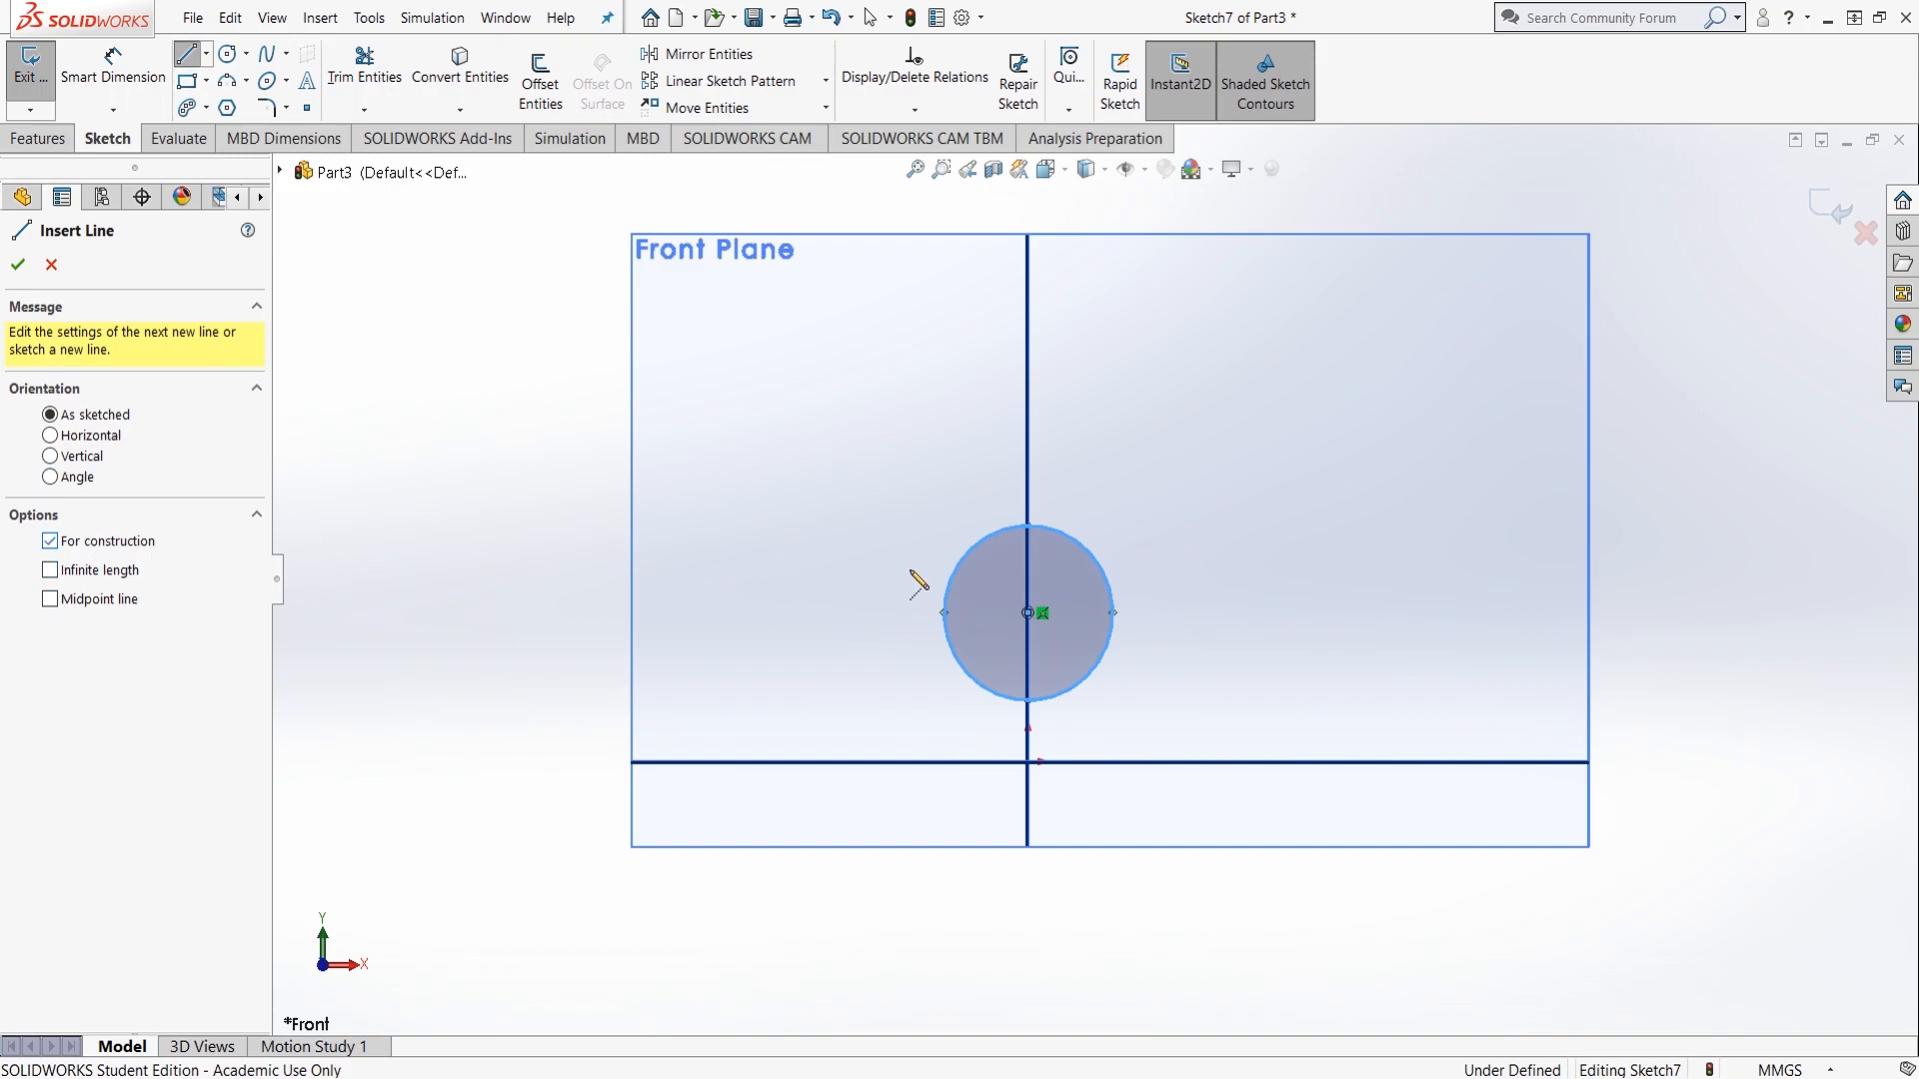
left_click(1027, 613)
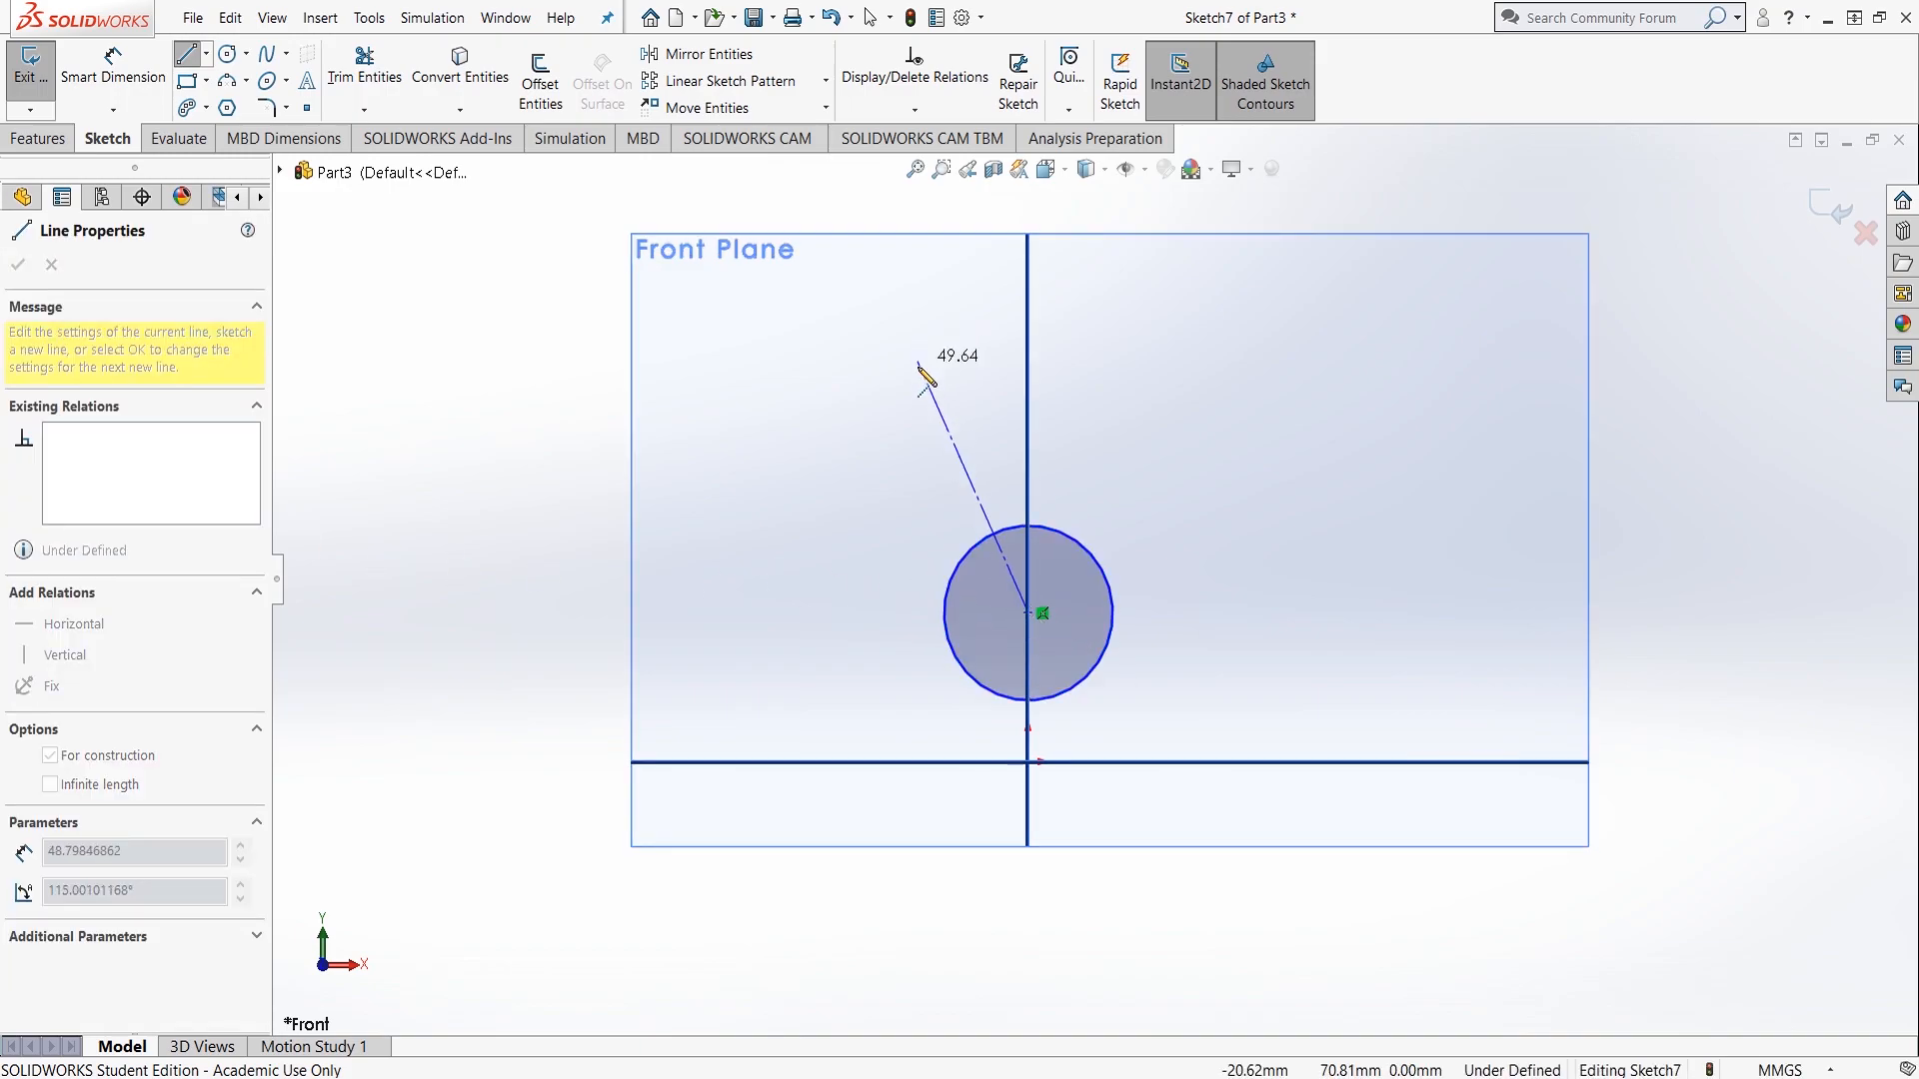
left_click(919, 333)
Step: Dimension the length of the construction line to 49 mm
key("d")
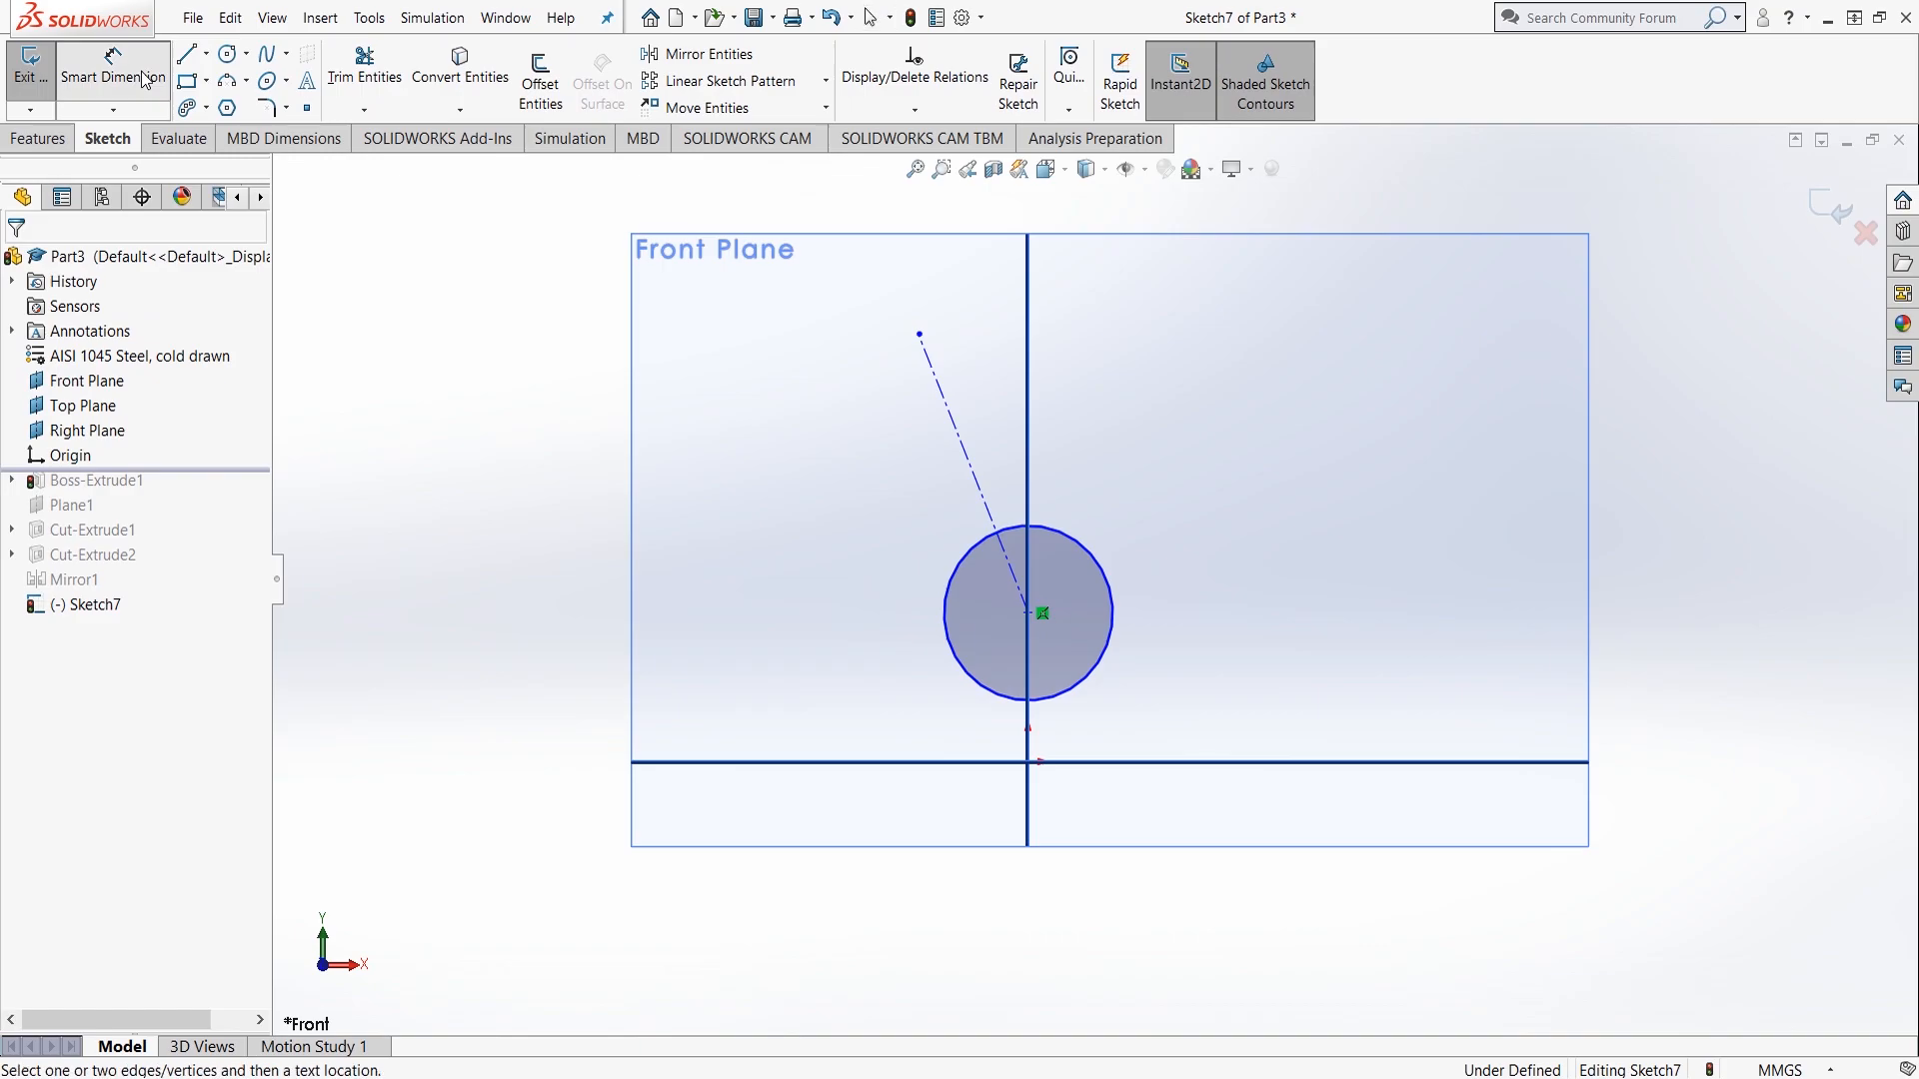
left_click(960, 436)
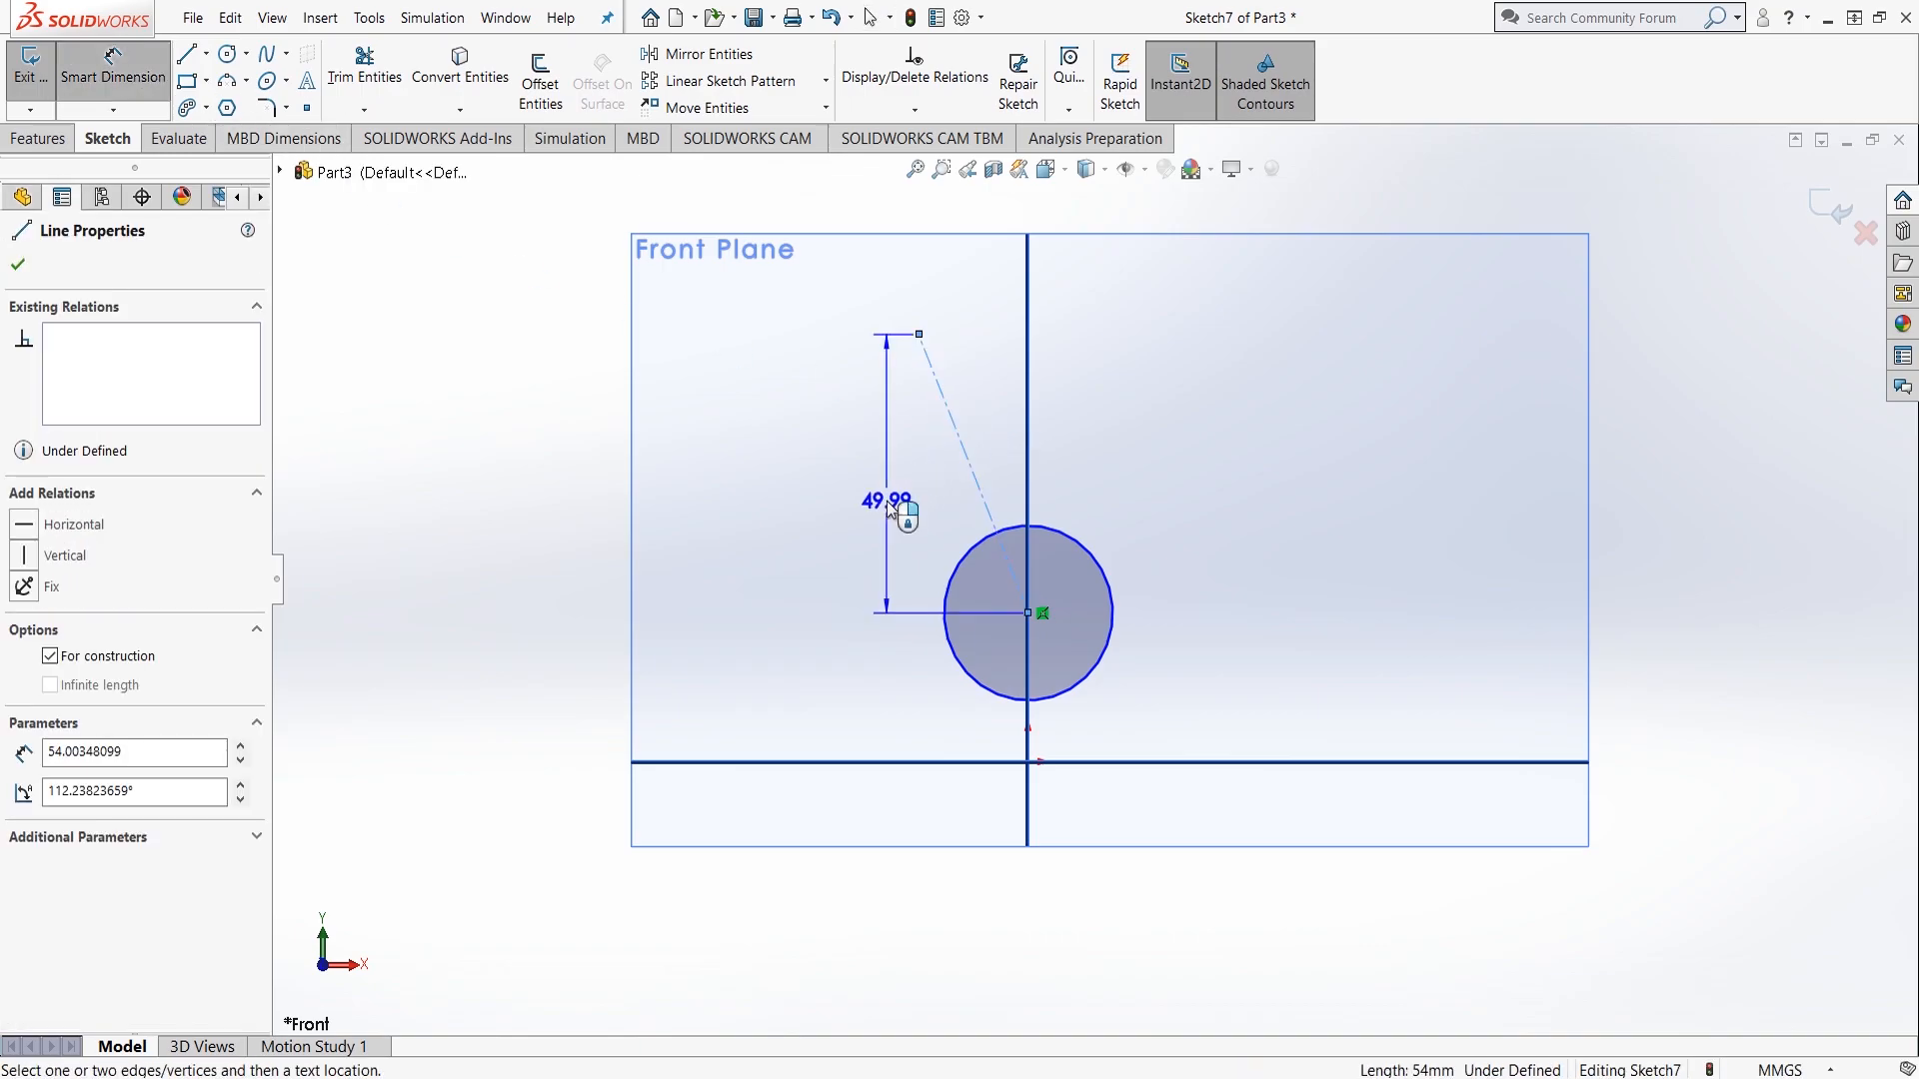
left_click(909, 655)
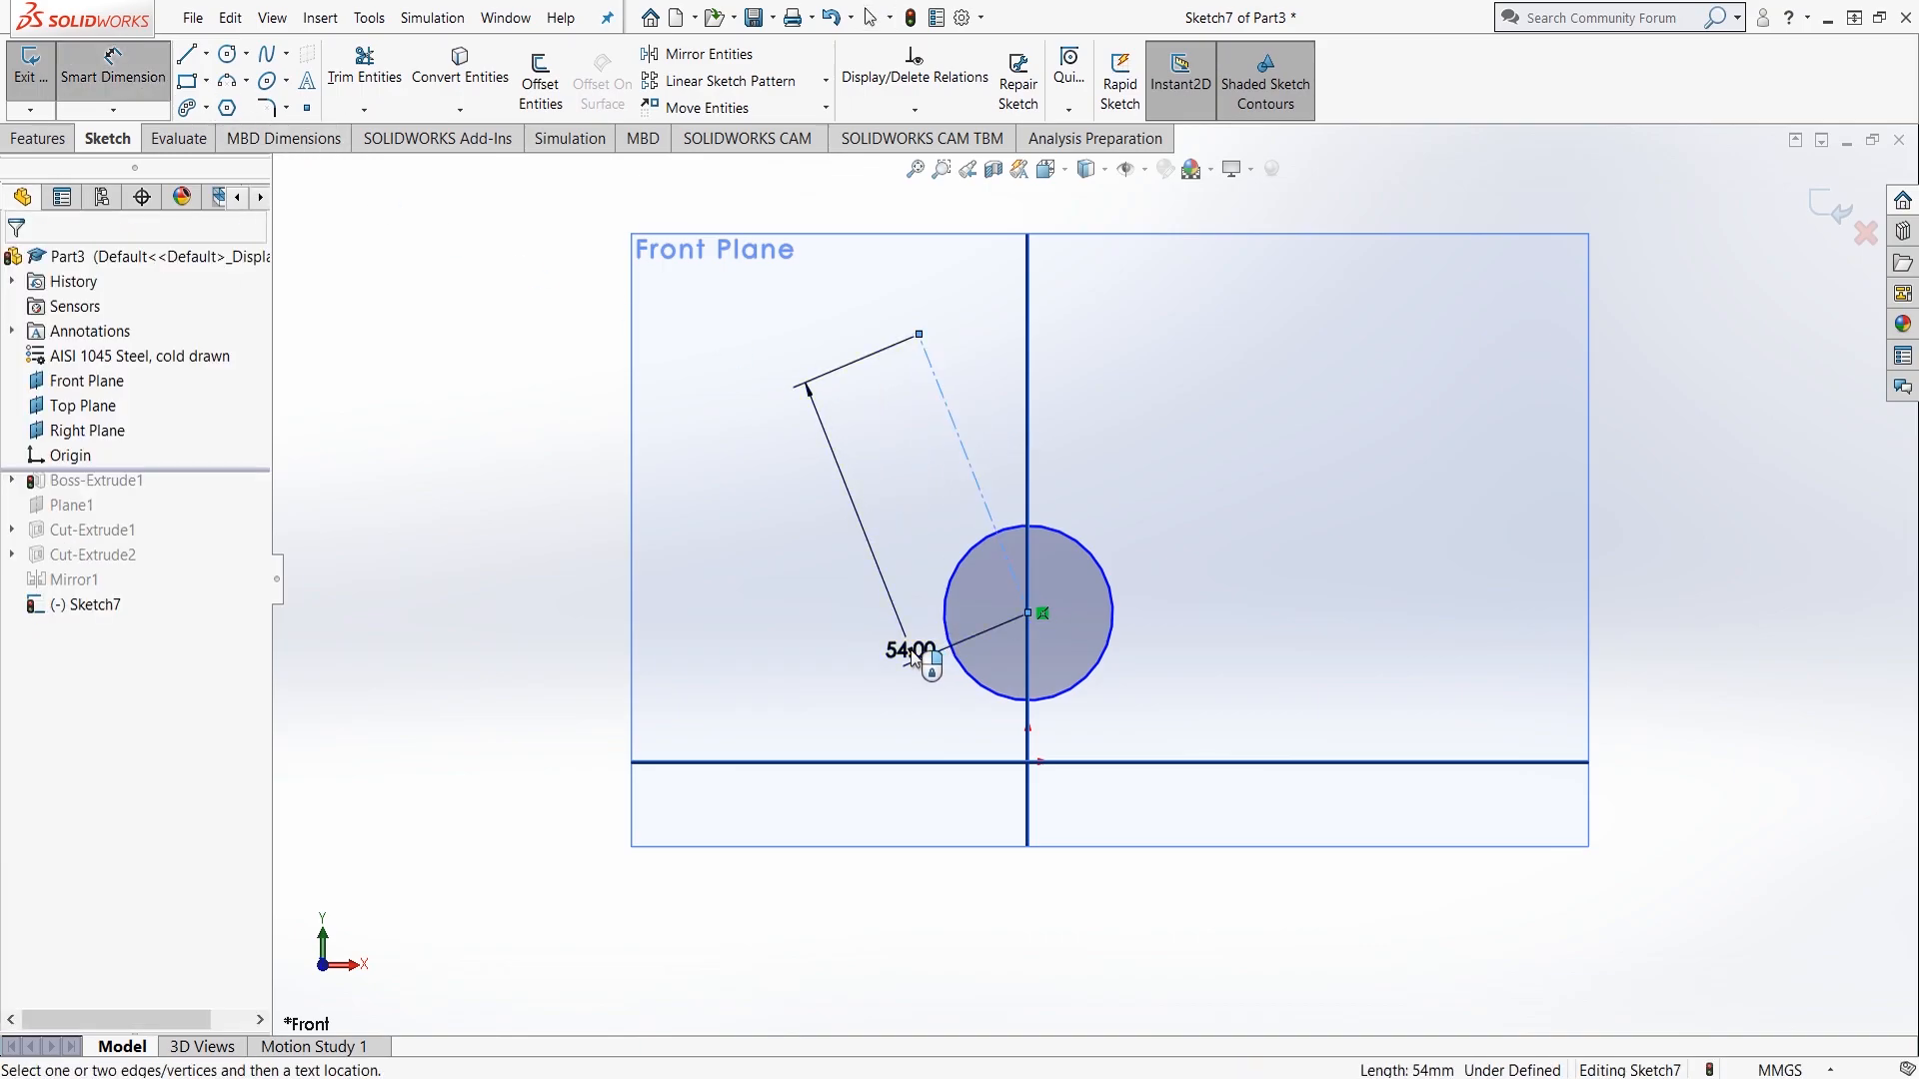
type("49")
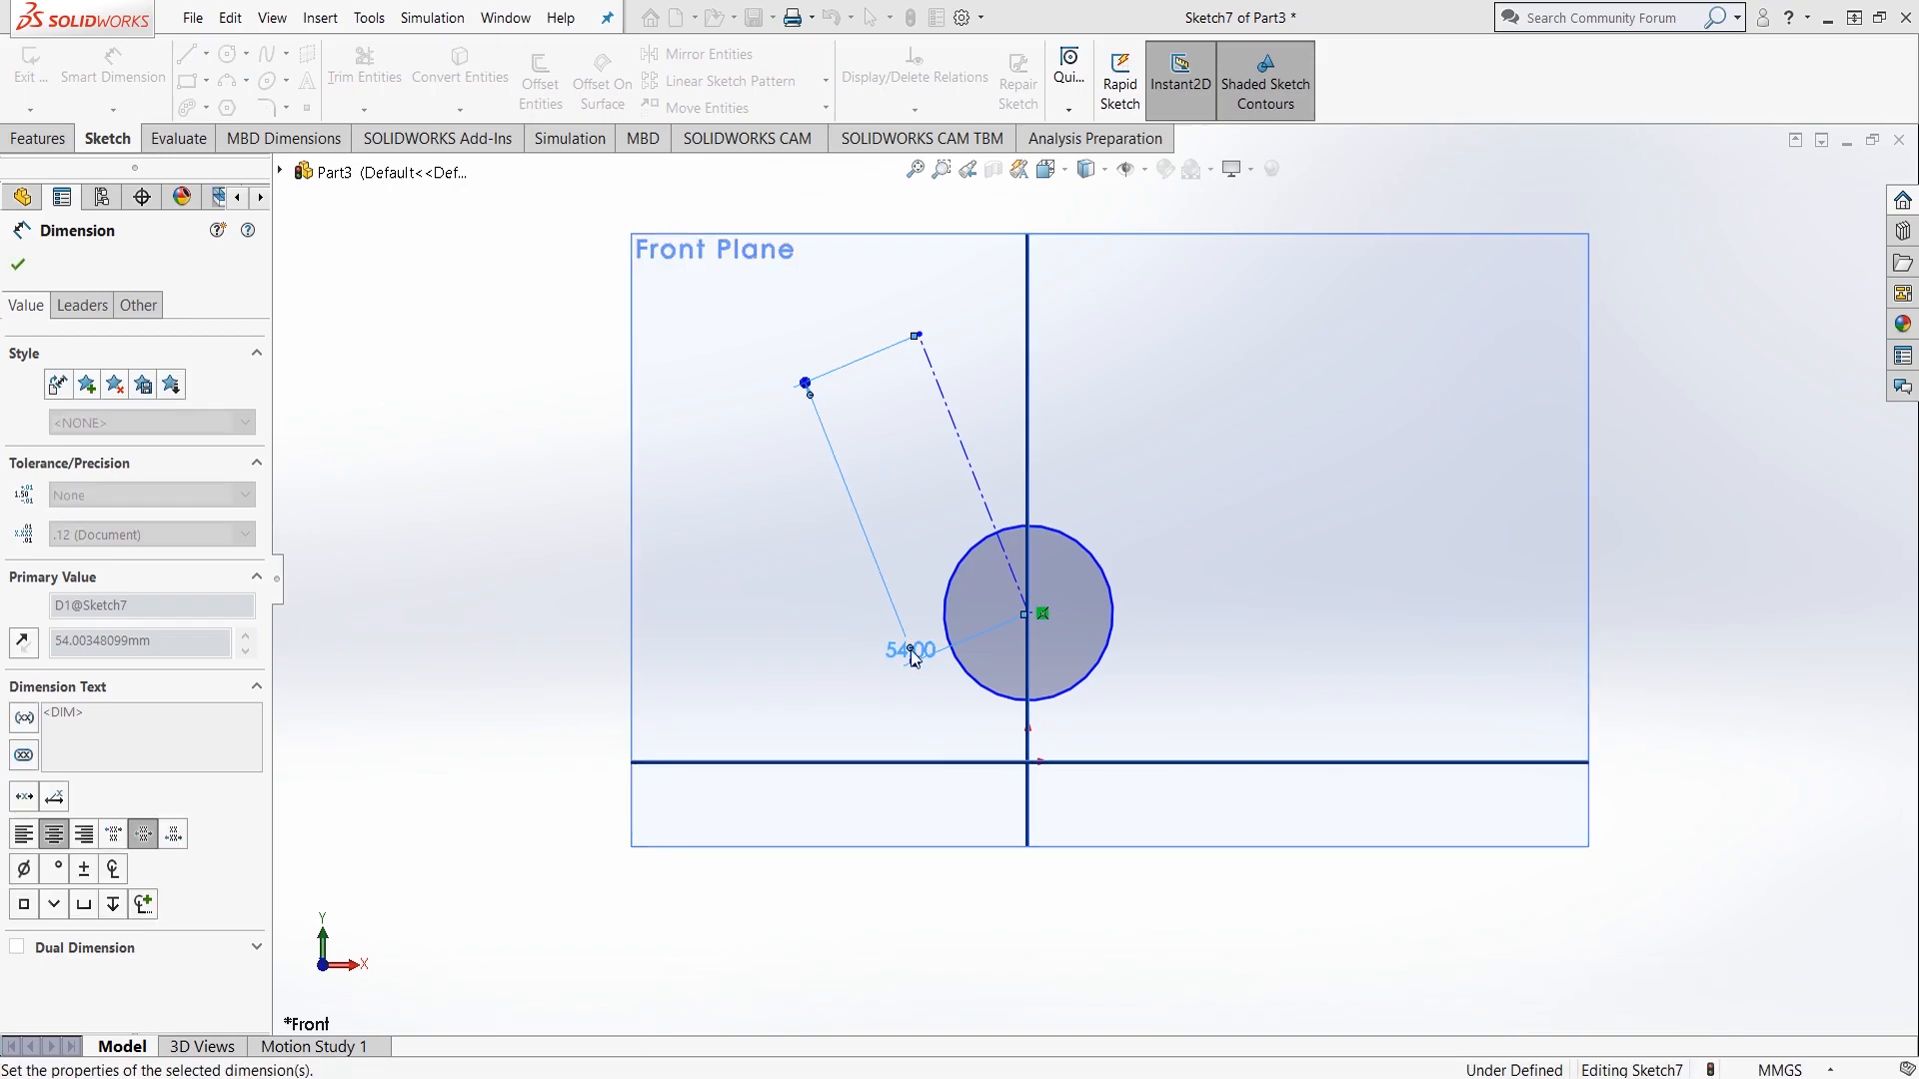
key("Return")
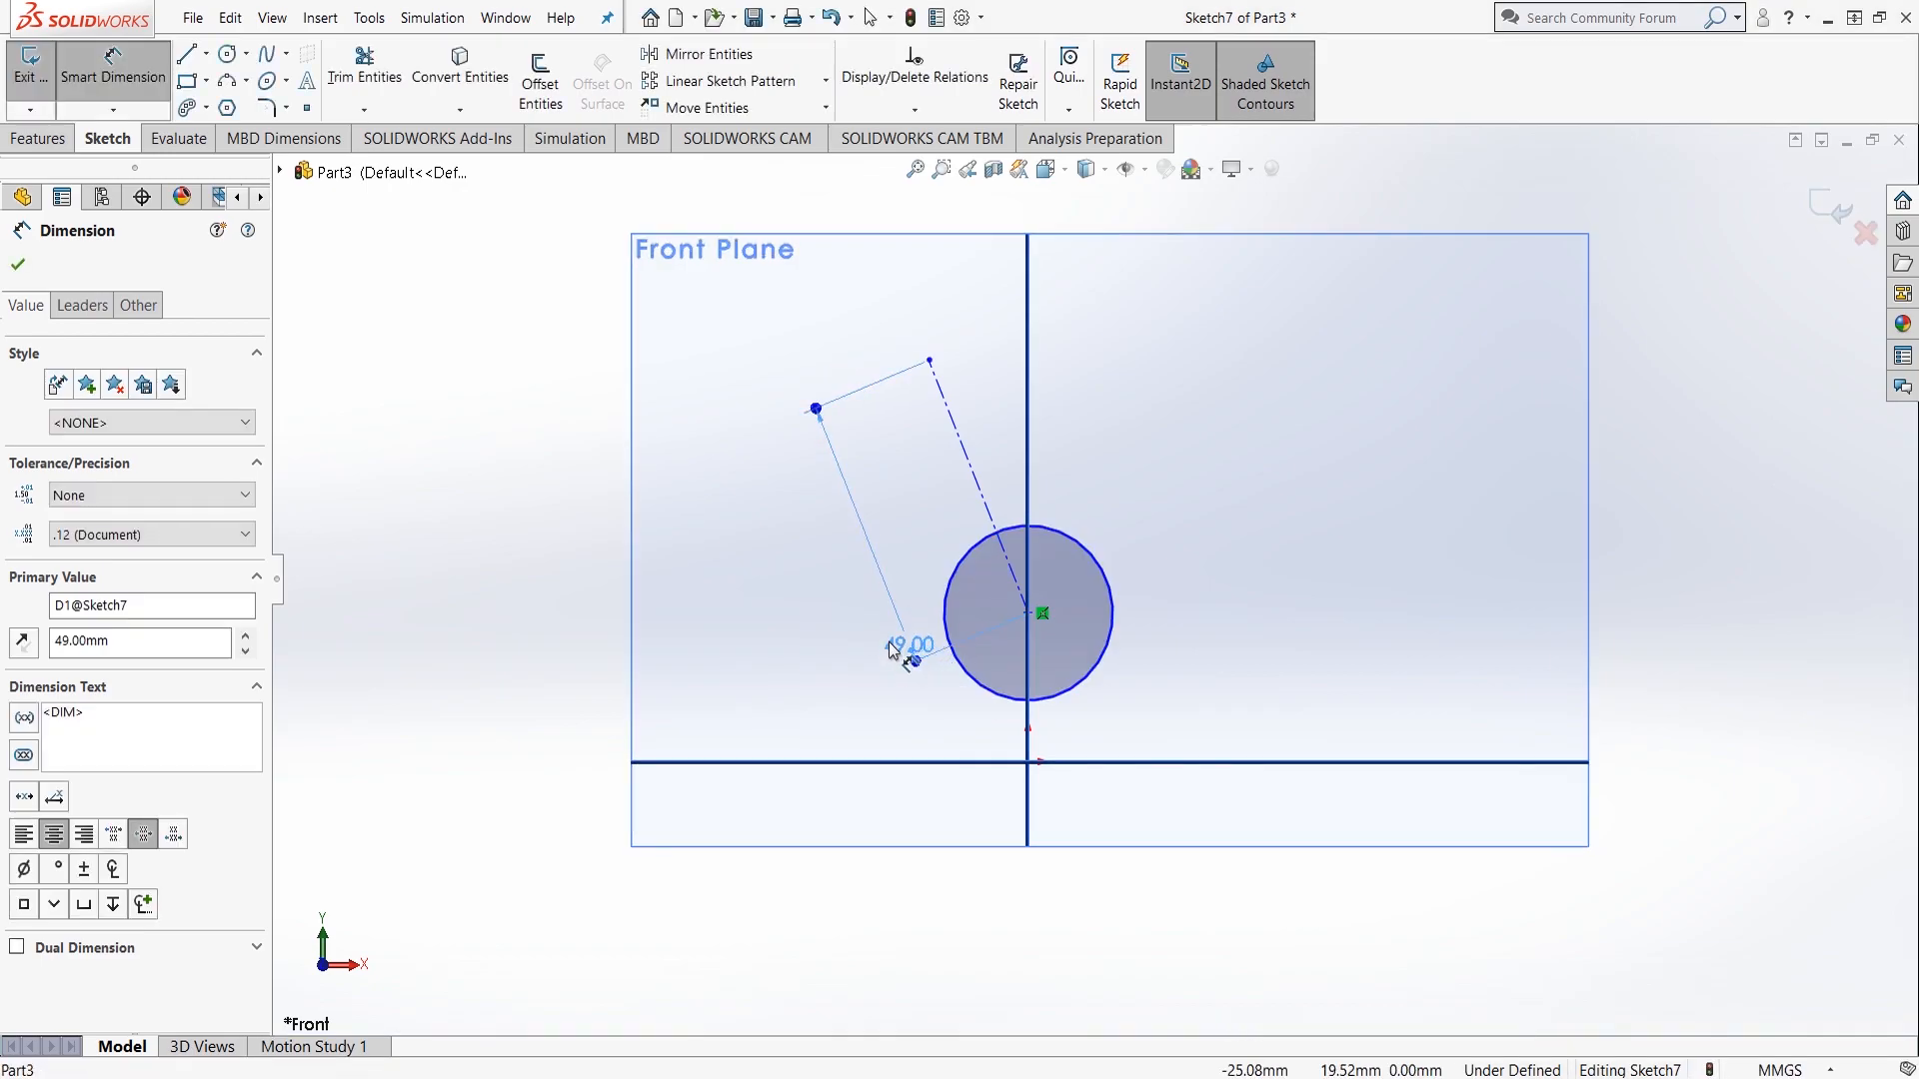
Step: Dimension the angle between the construction line and the vertical Right Plane line to 15°
left_click(976, 478)
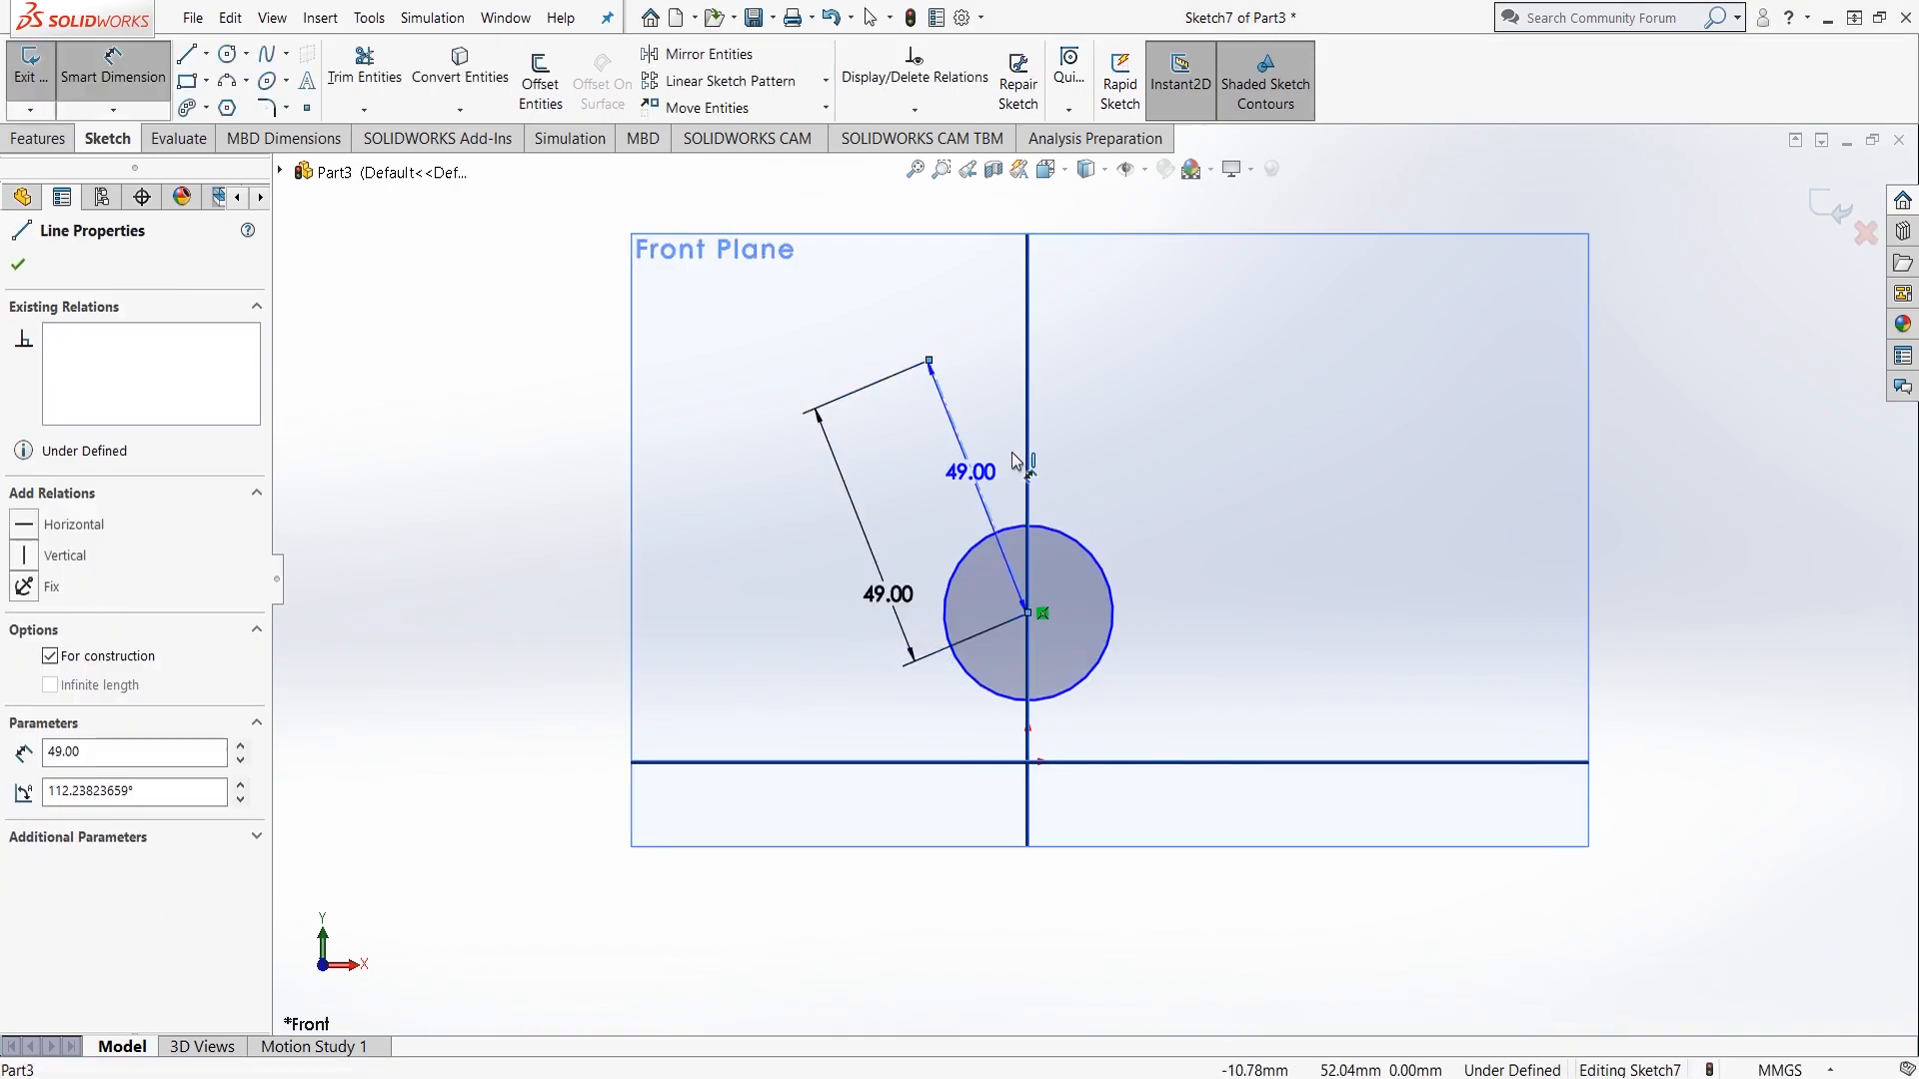
left_click(1027, 436)
left_click(995, 398)
type("15")
key("Return")
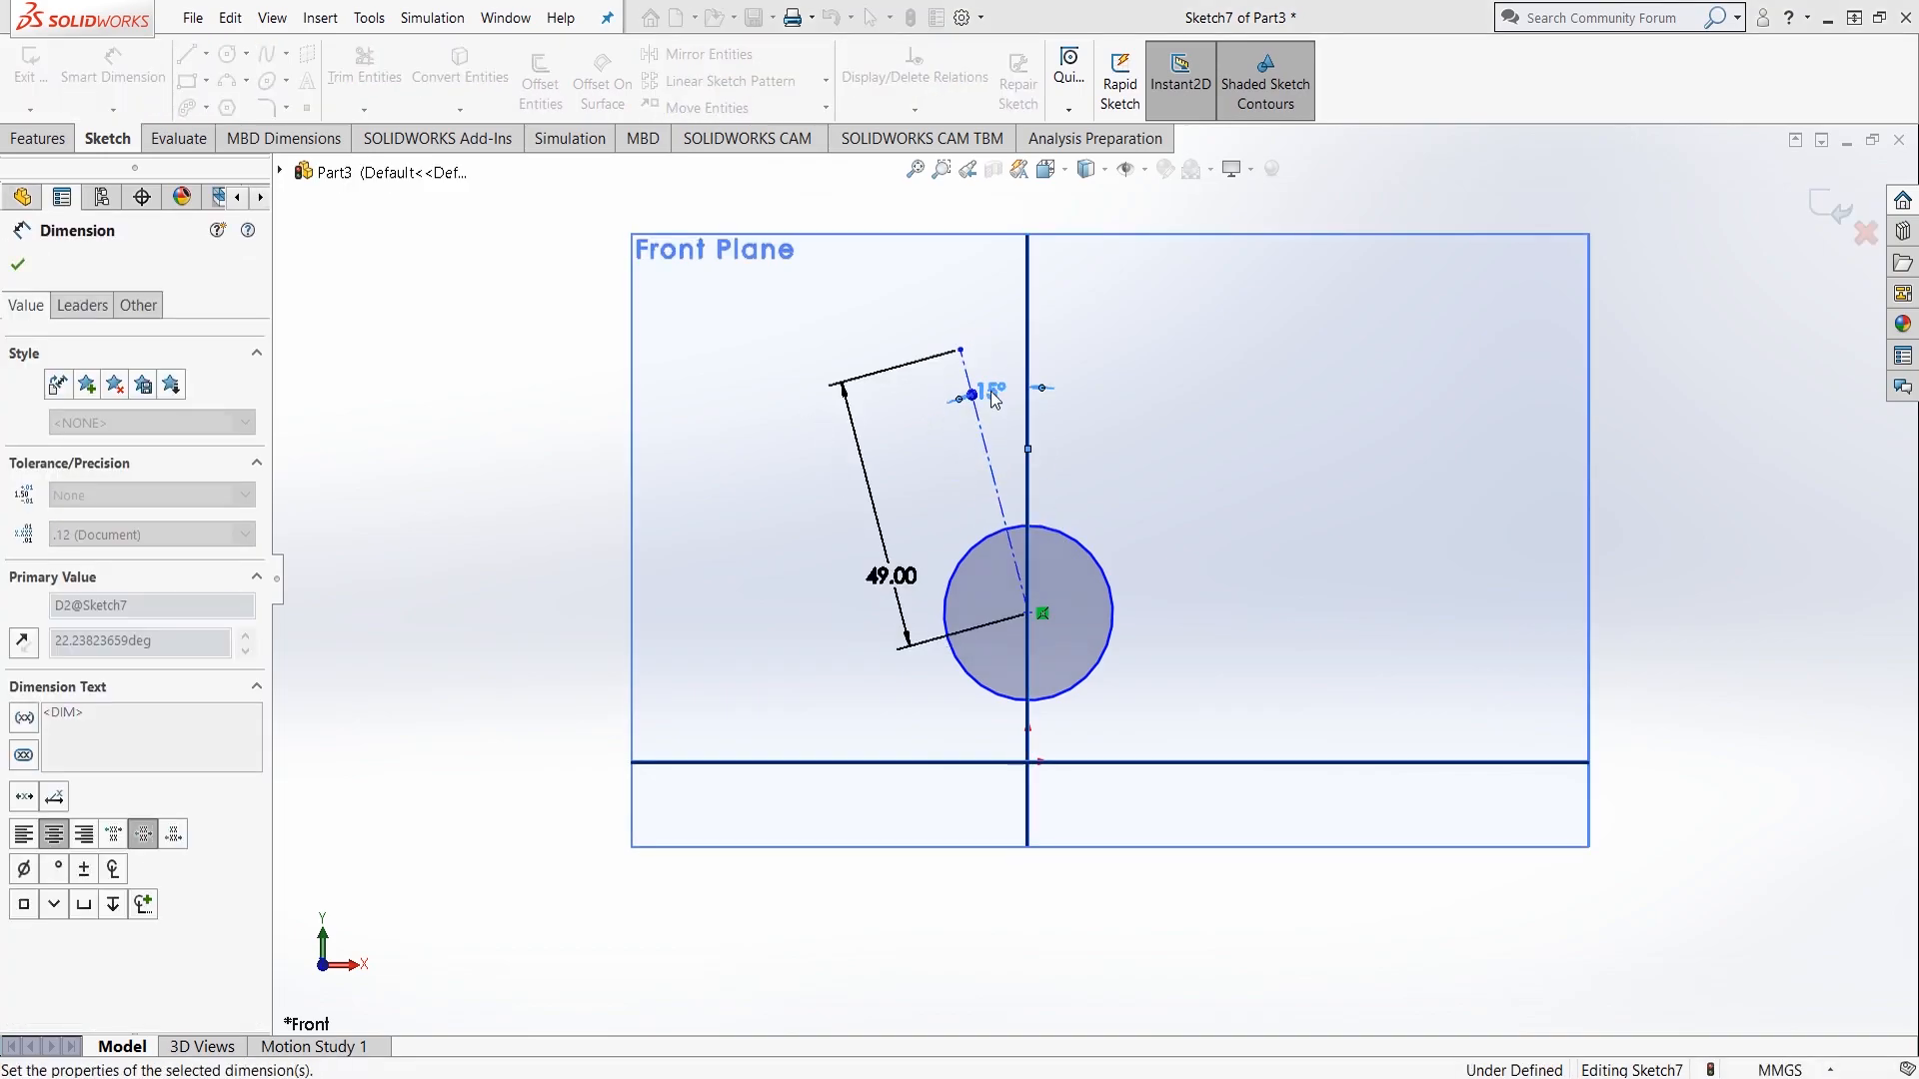
Step: Dimension the diameter of the lower circle to 19.08 mm
left_click(1111, 548)
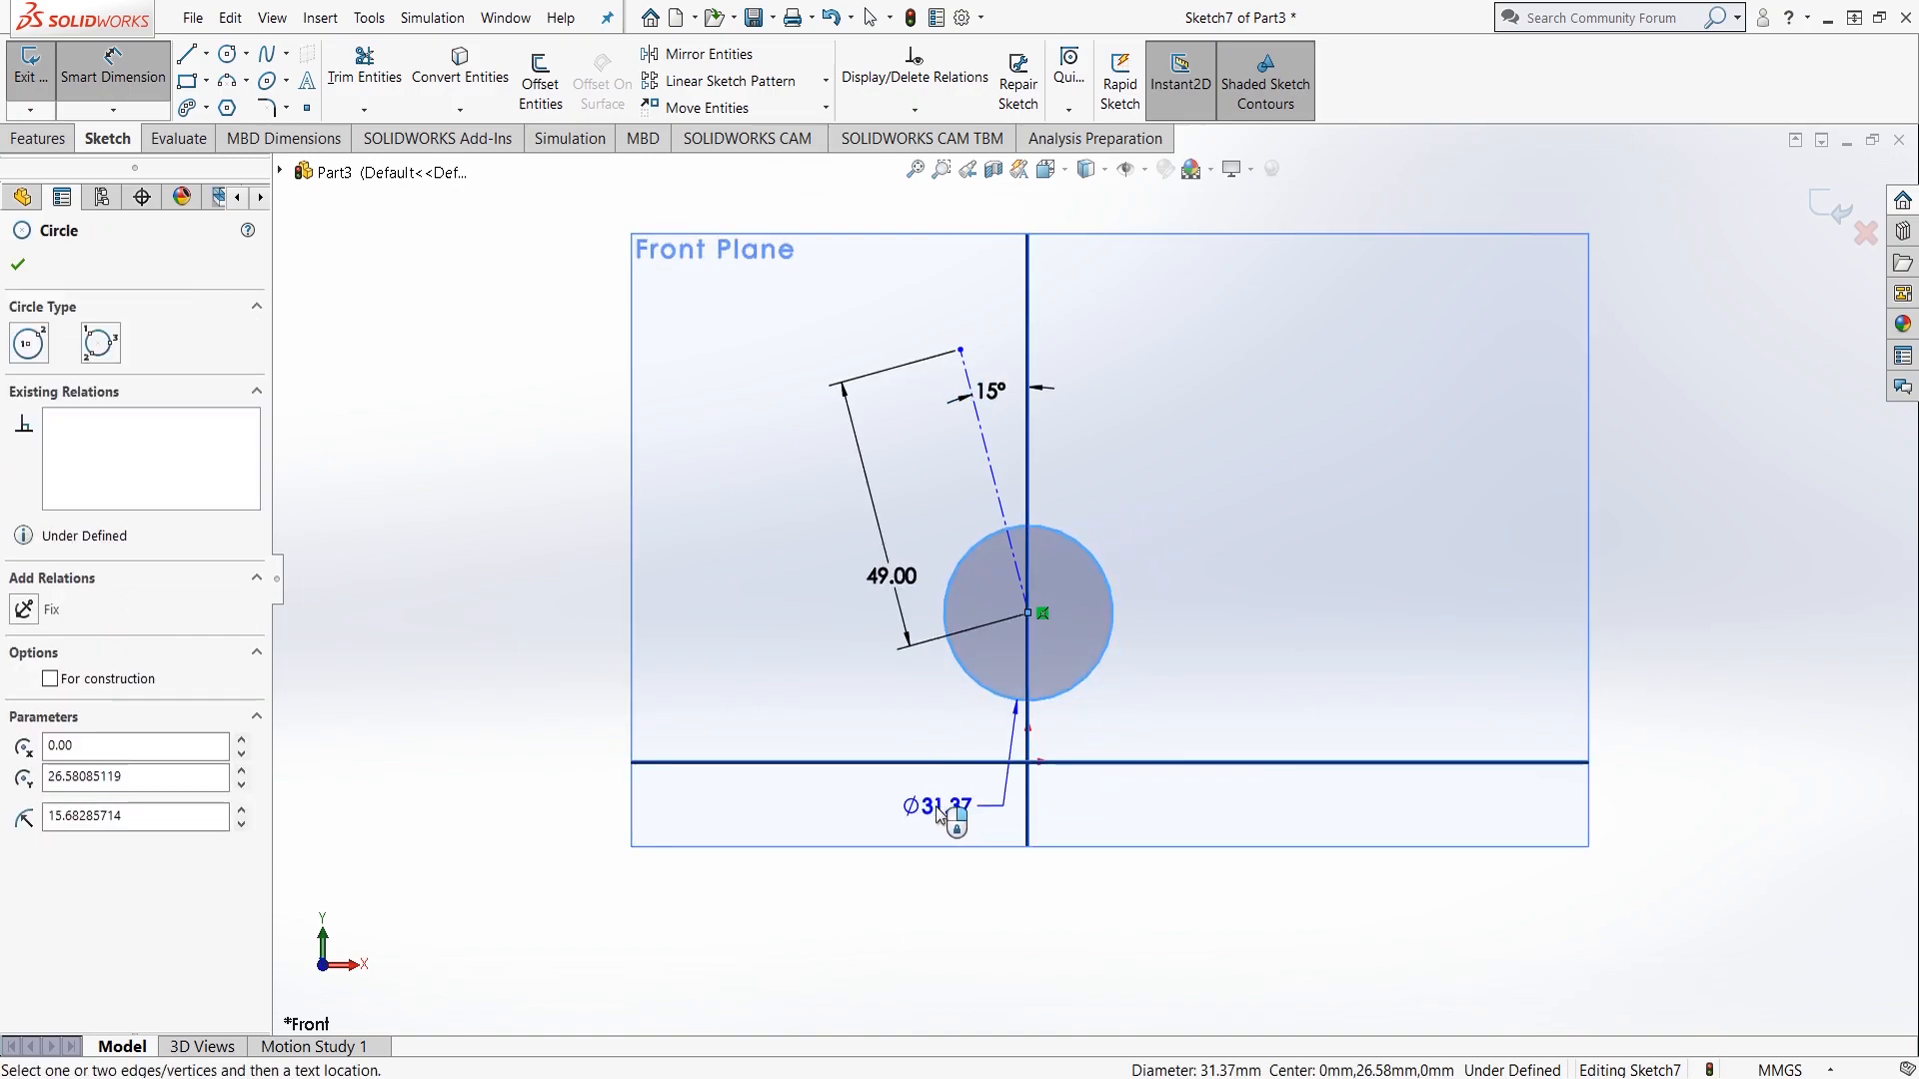
left_click(938, 815)
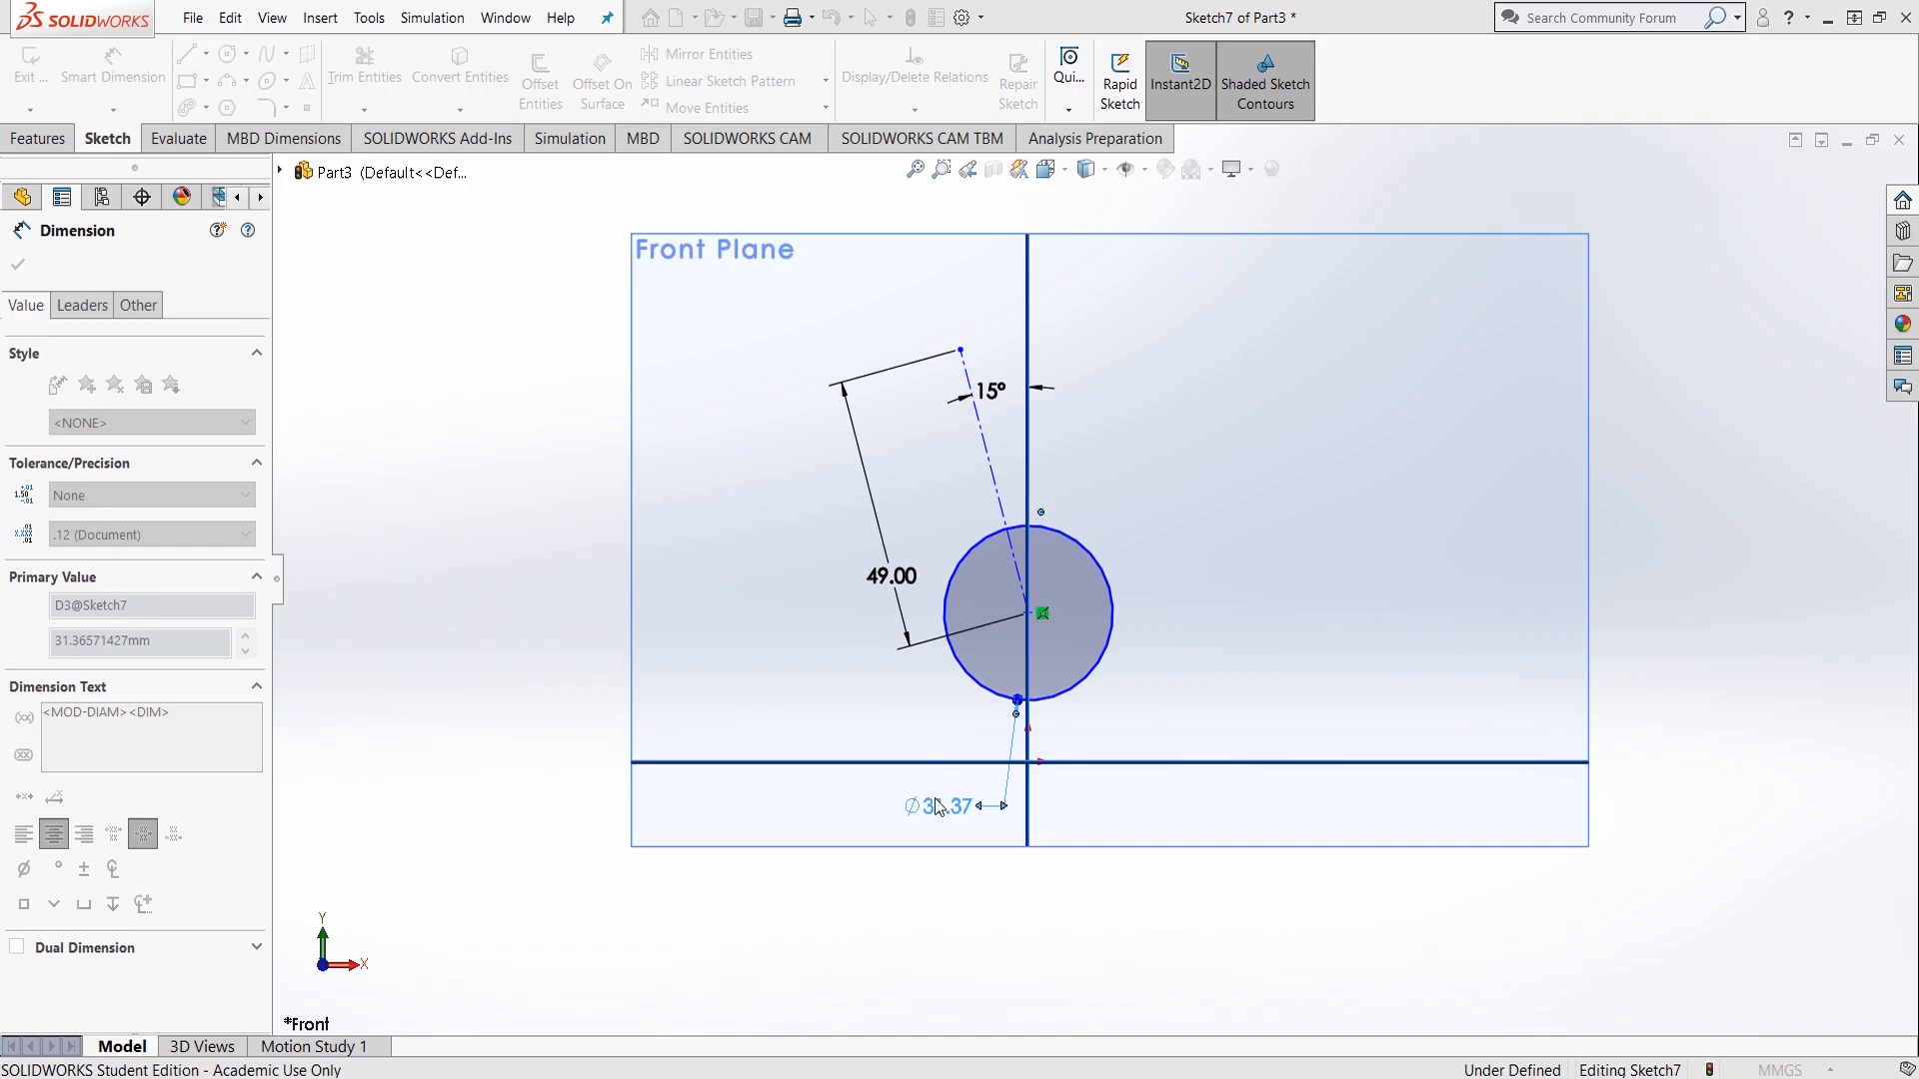
type("19.08")
key("Return")
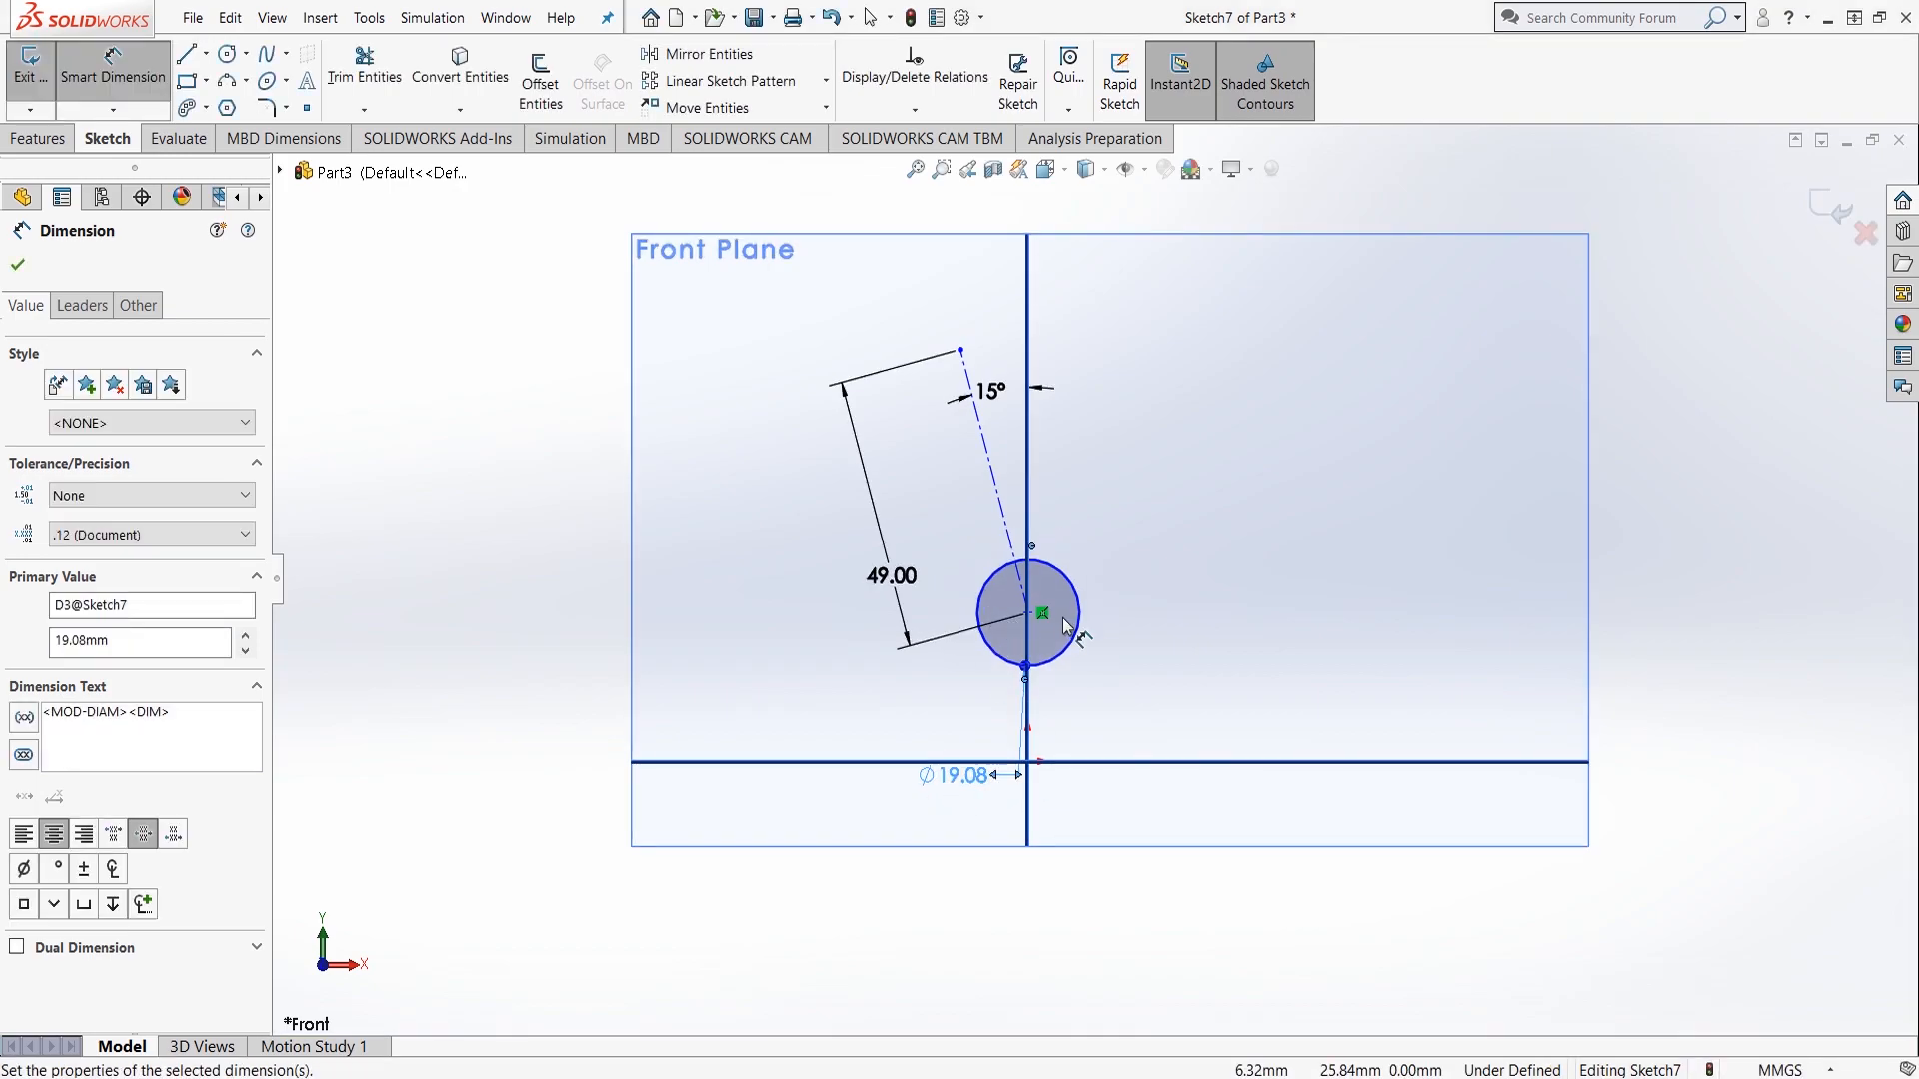
Step: Dimension the lower circle's centre to 18 mm above the horizontal Top Plane line
left_click(1030, 614)
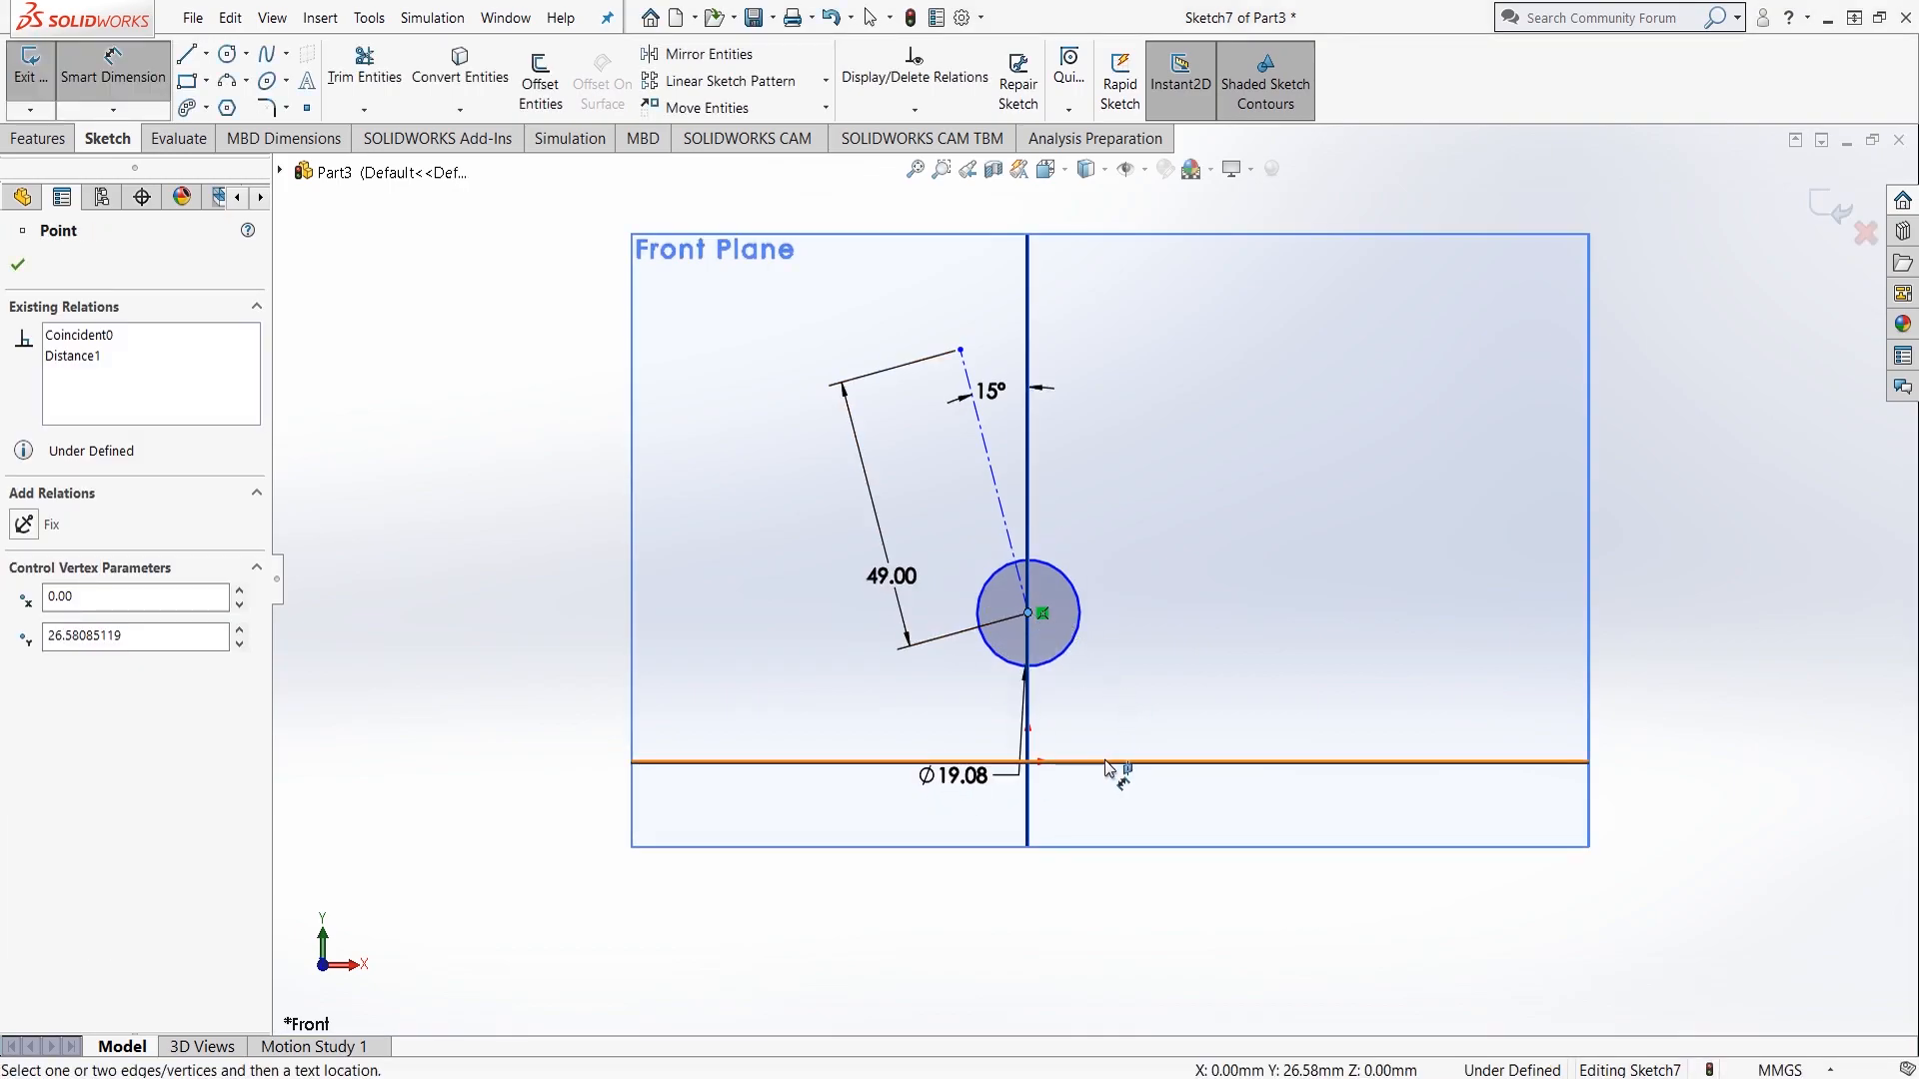
left_click(1121, 763)
left_click(781, 705)
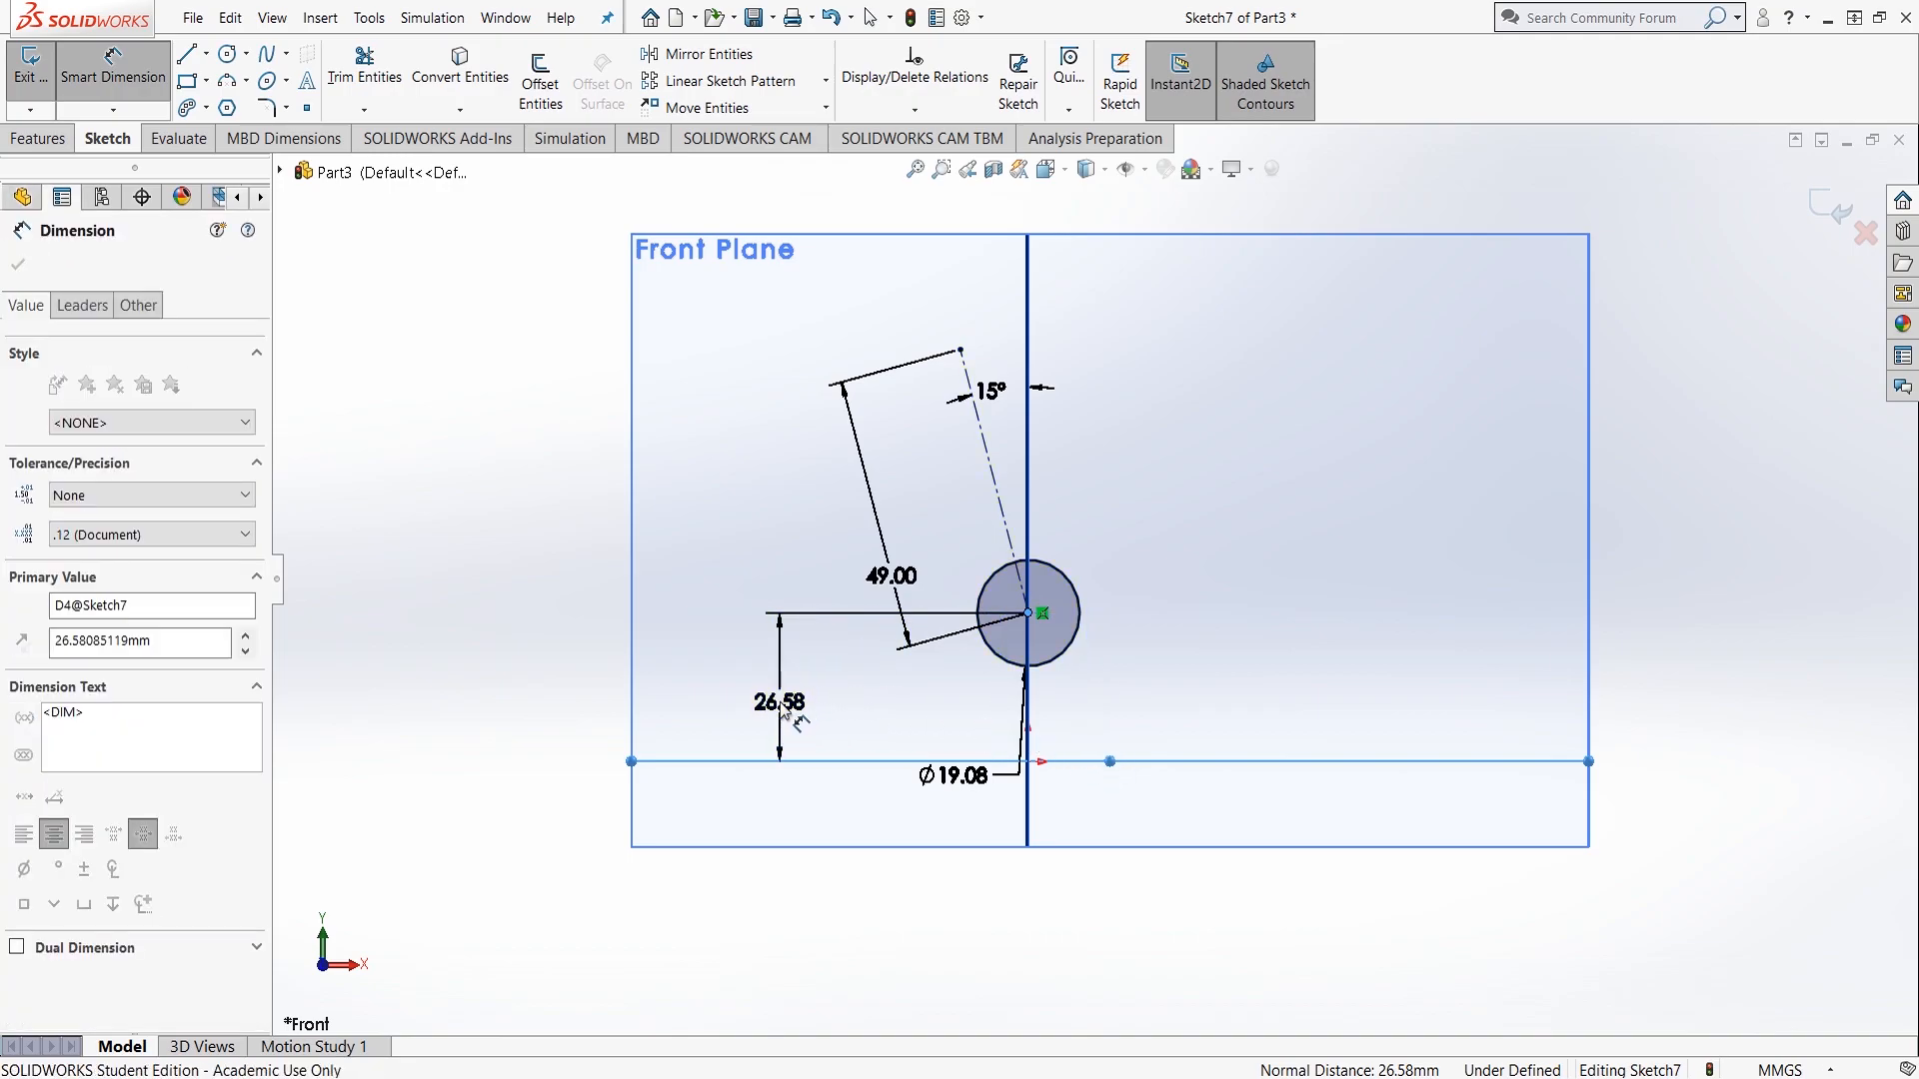
type("18")
key("Return")
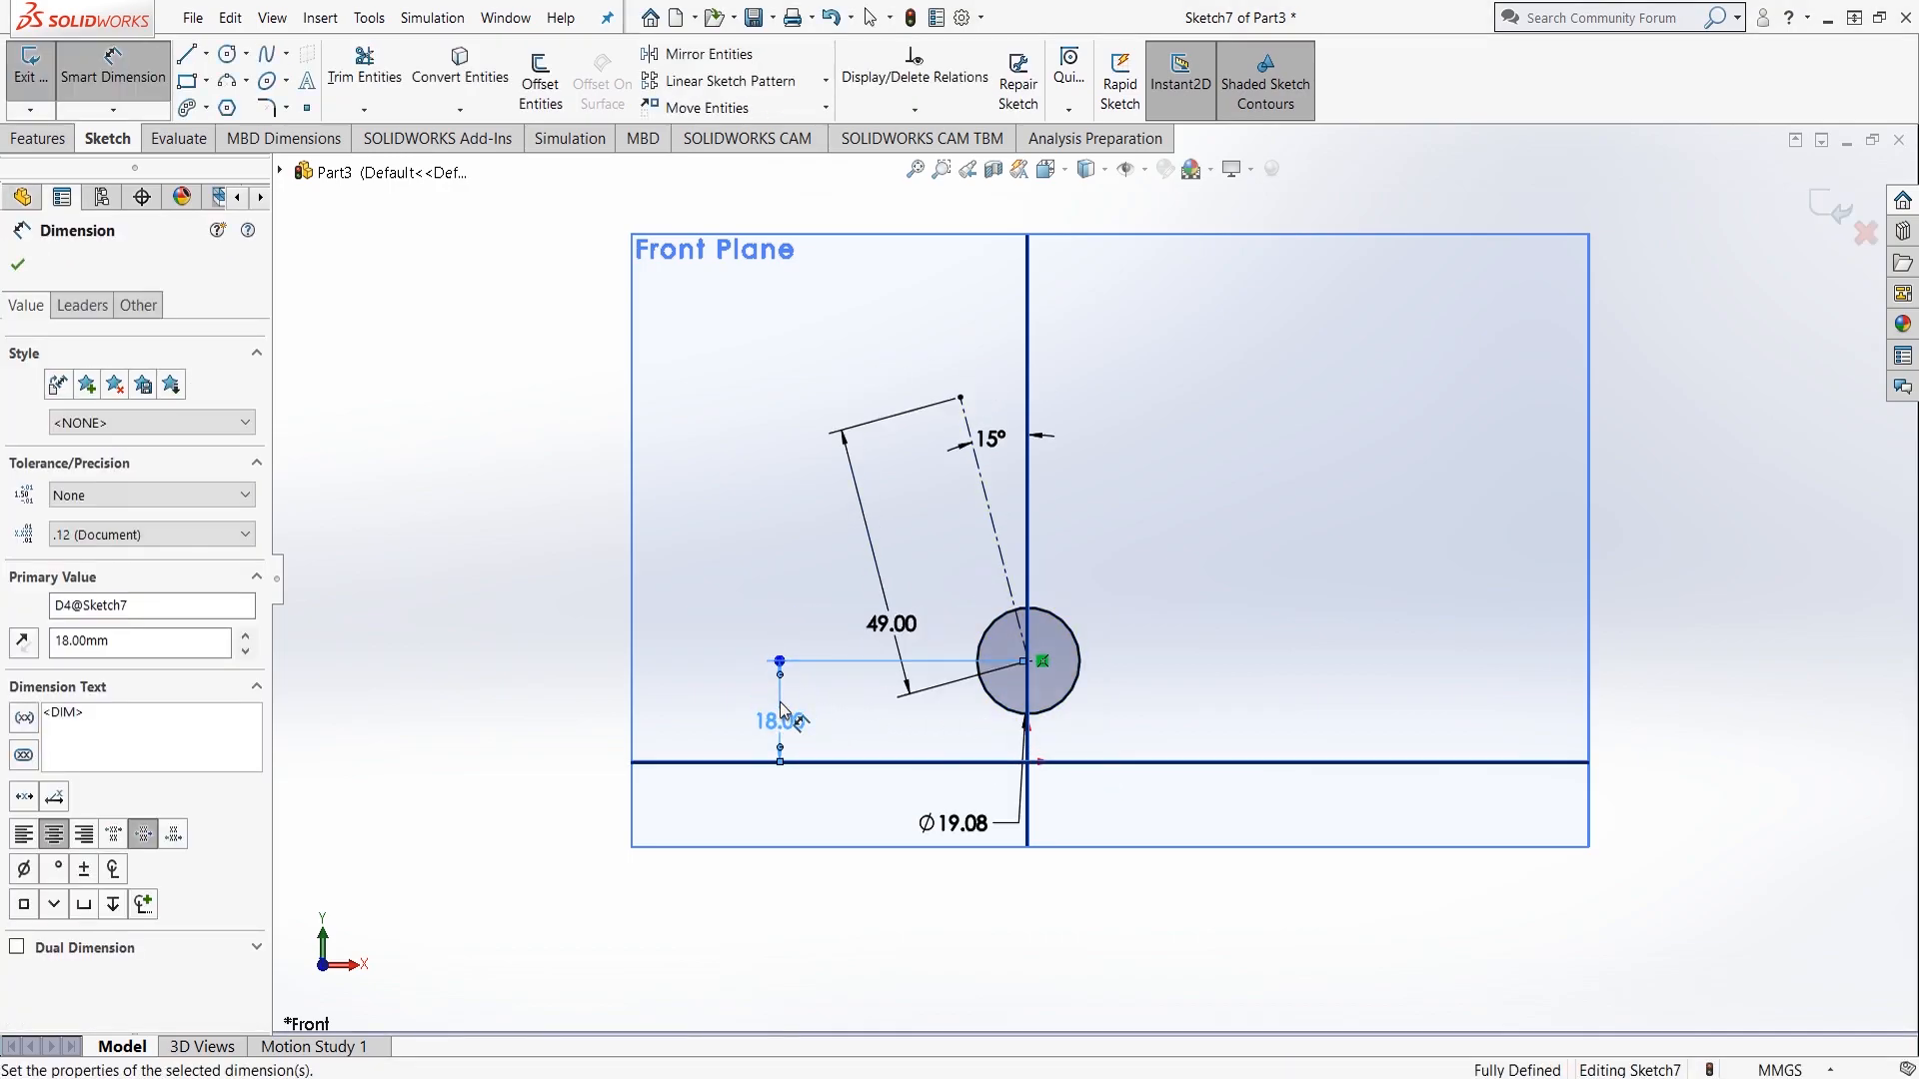
key("Escape")
key("f")
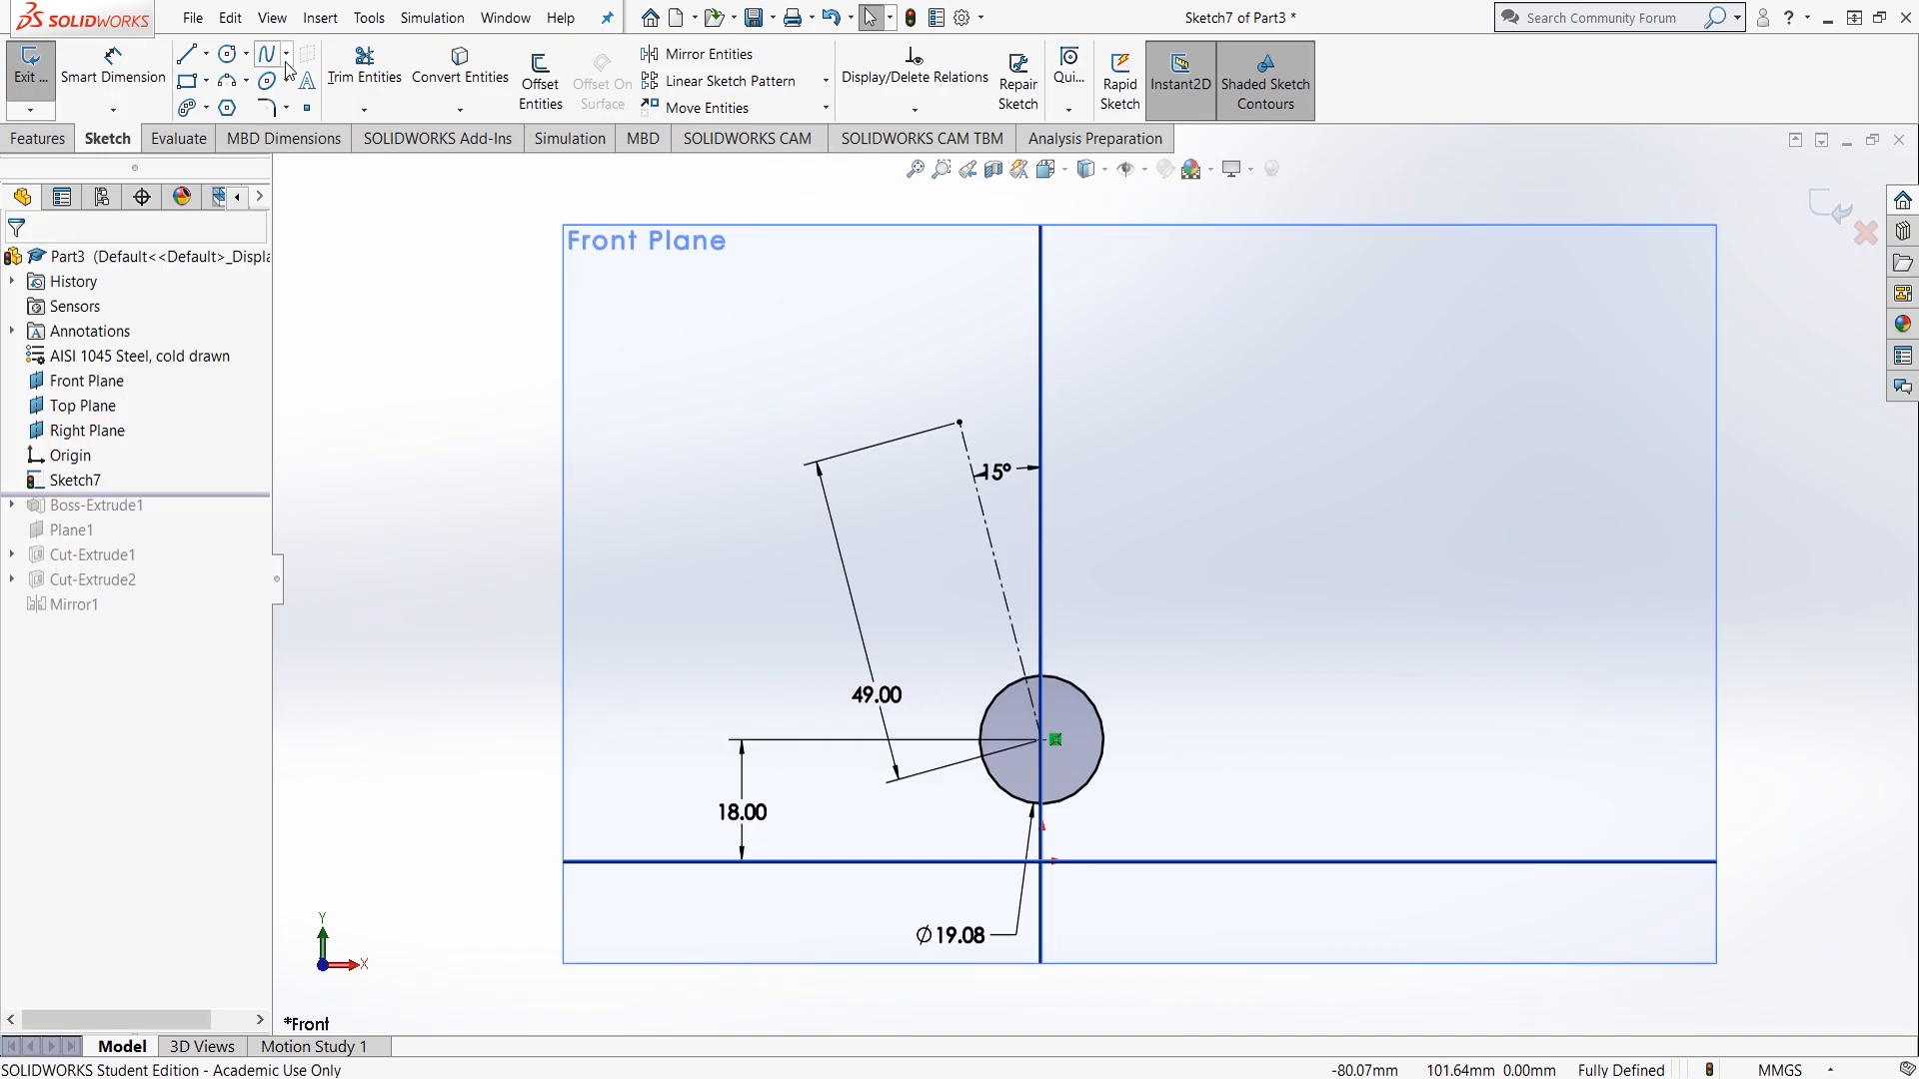
Step: Sketch two concentric circles, about 35.7 mm and 16.4 mm in diameter, centred on the upper end of the construction line
left_click(229, 54)
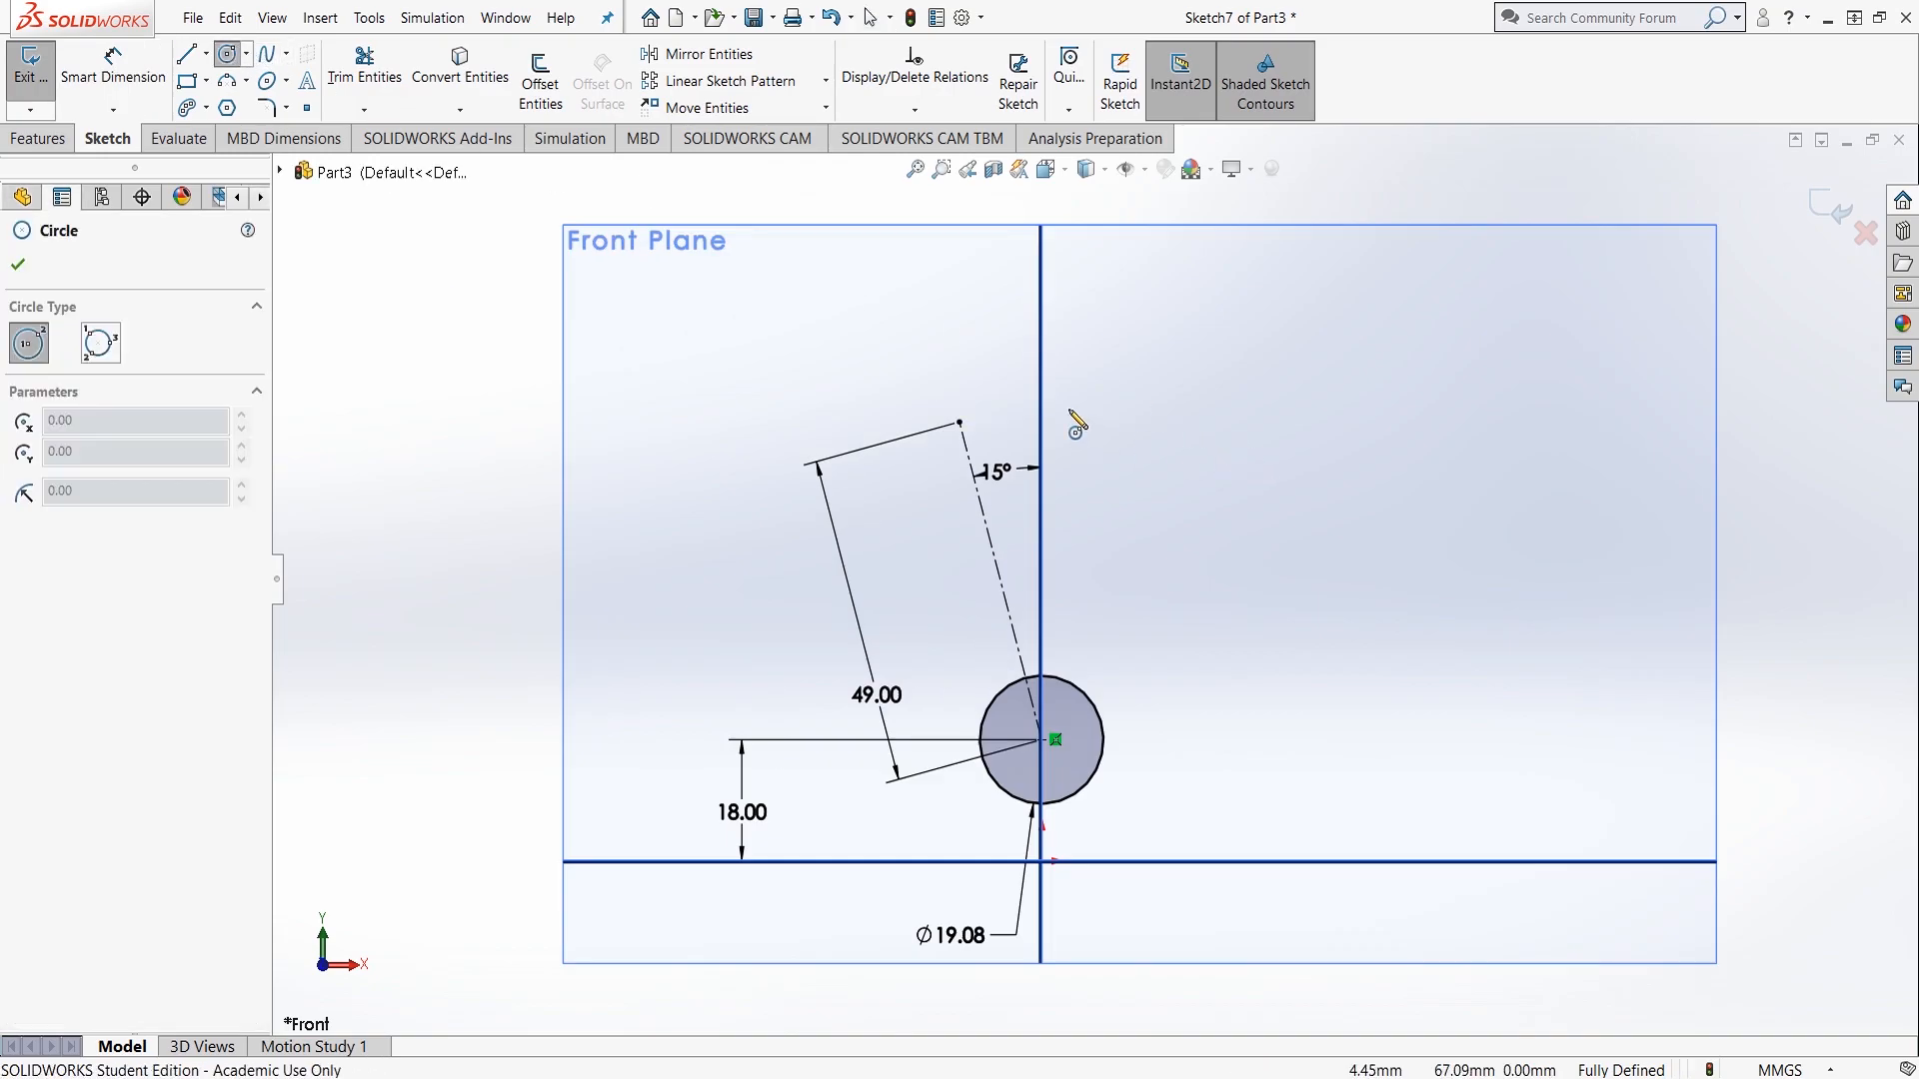
left_click(959, 423)
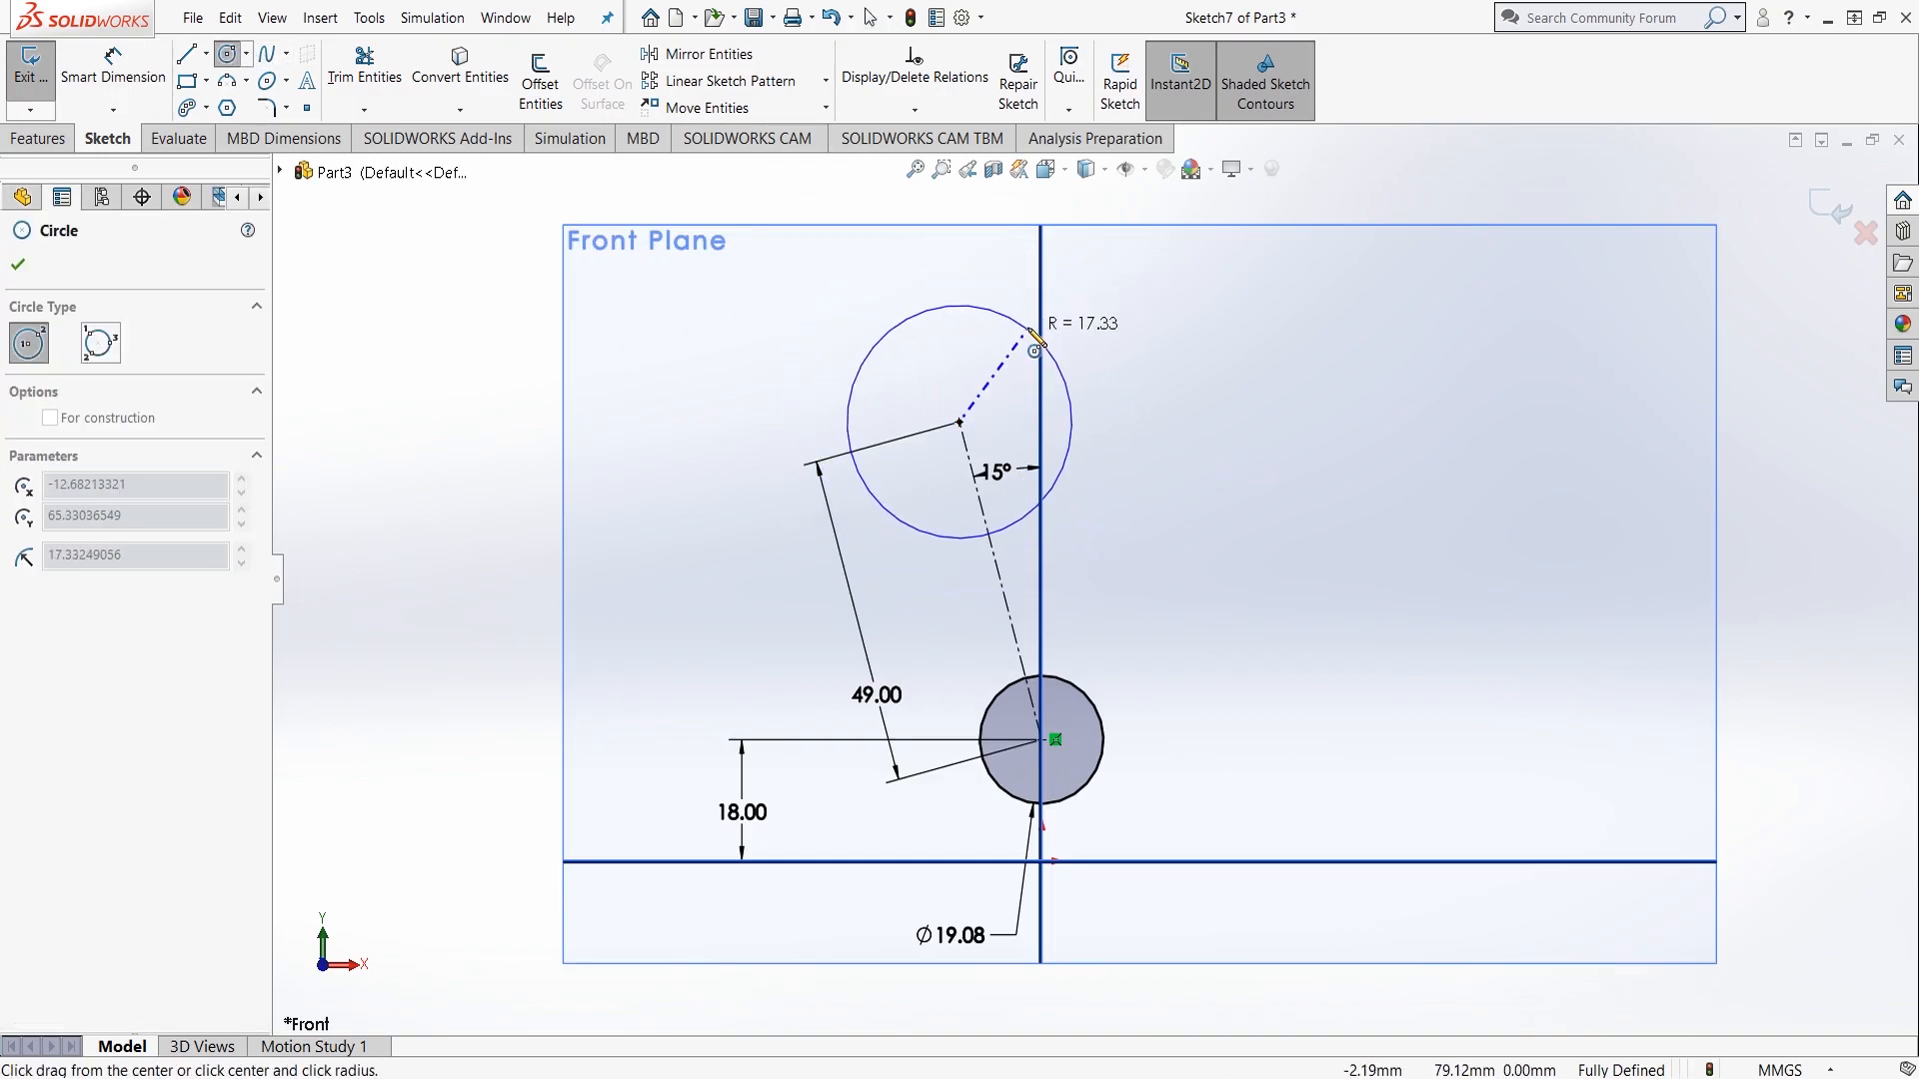
left_click(957, 301)
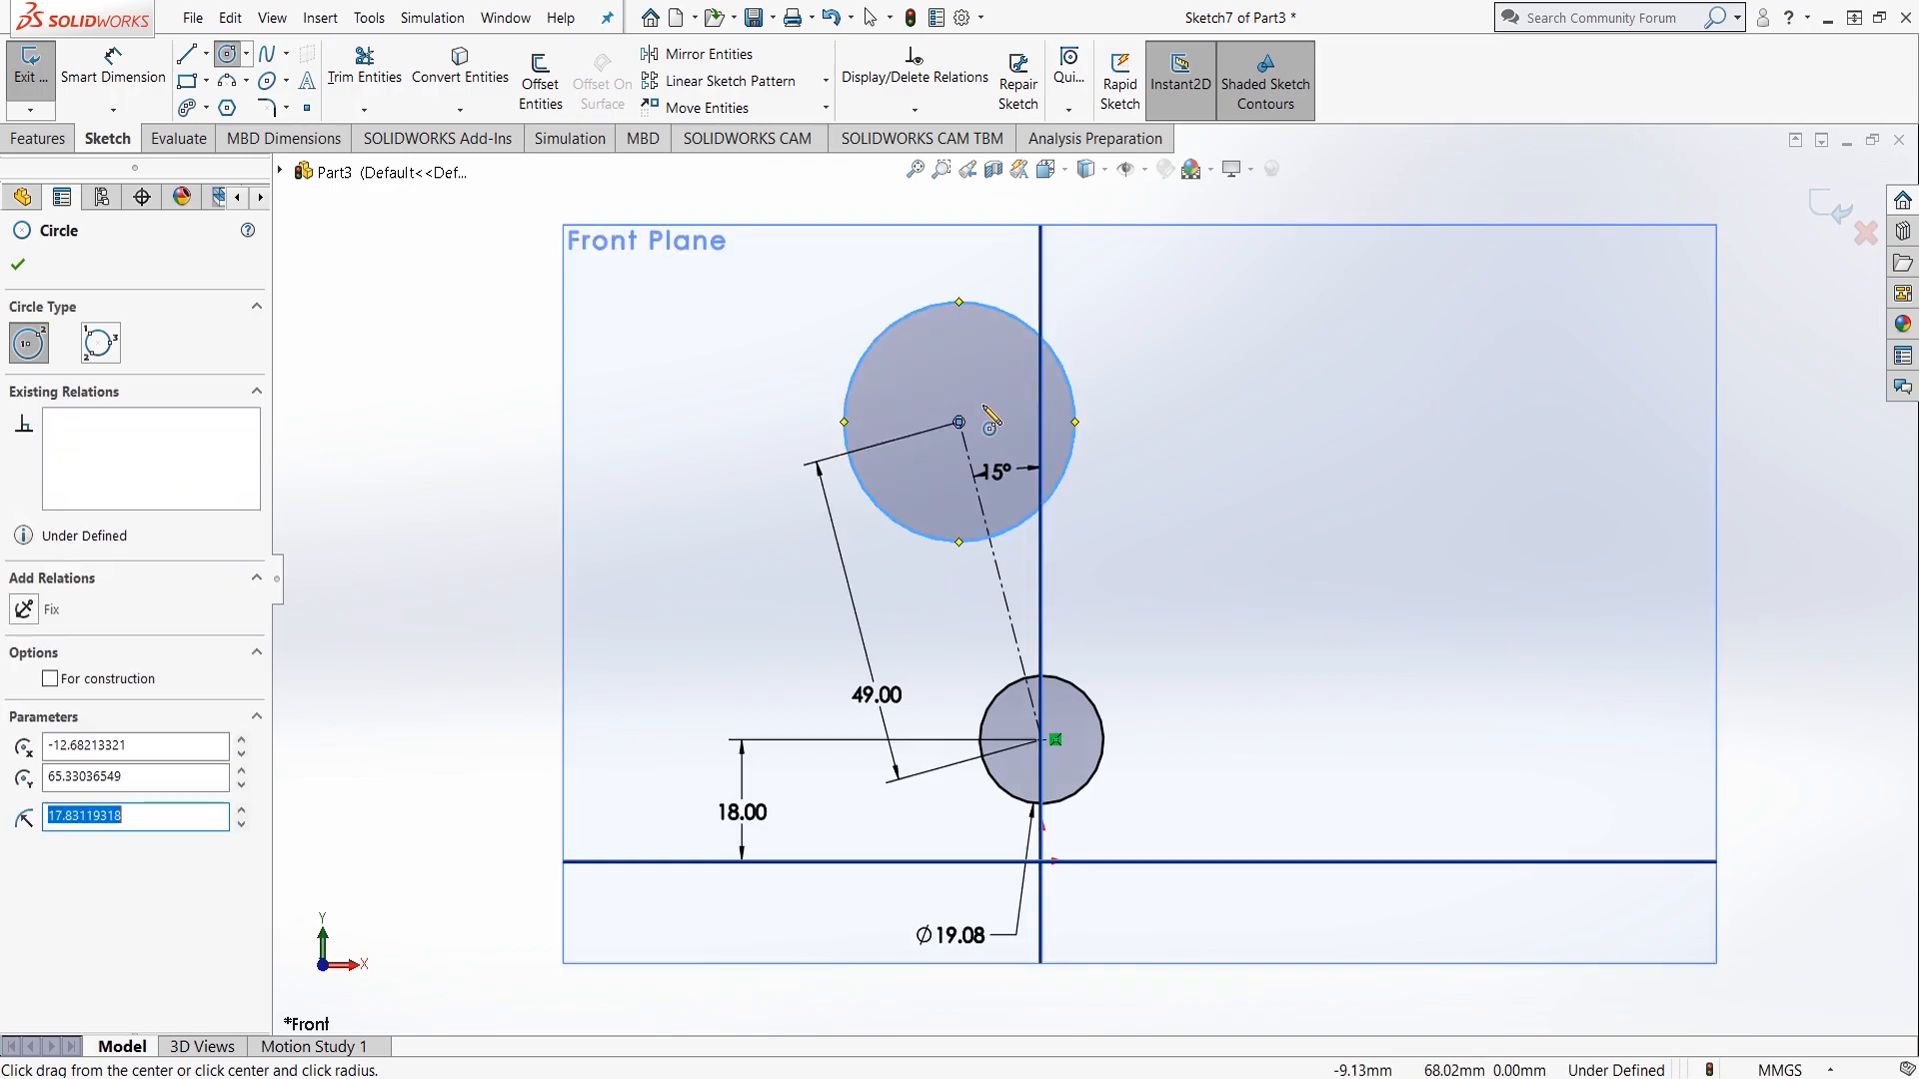
left_click(959, 423)
left_click(911, 400)
Step: Dimension the upper concentric circles to a 28 mm outer diameter and a 12.75 mm inner diameter
left_click(152, 72)
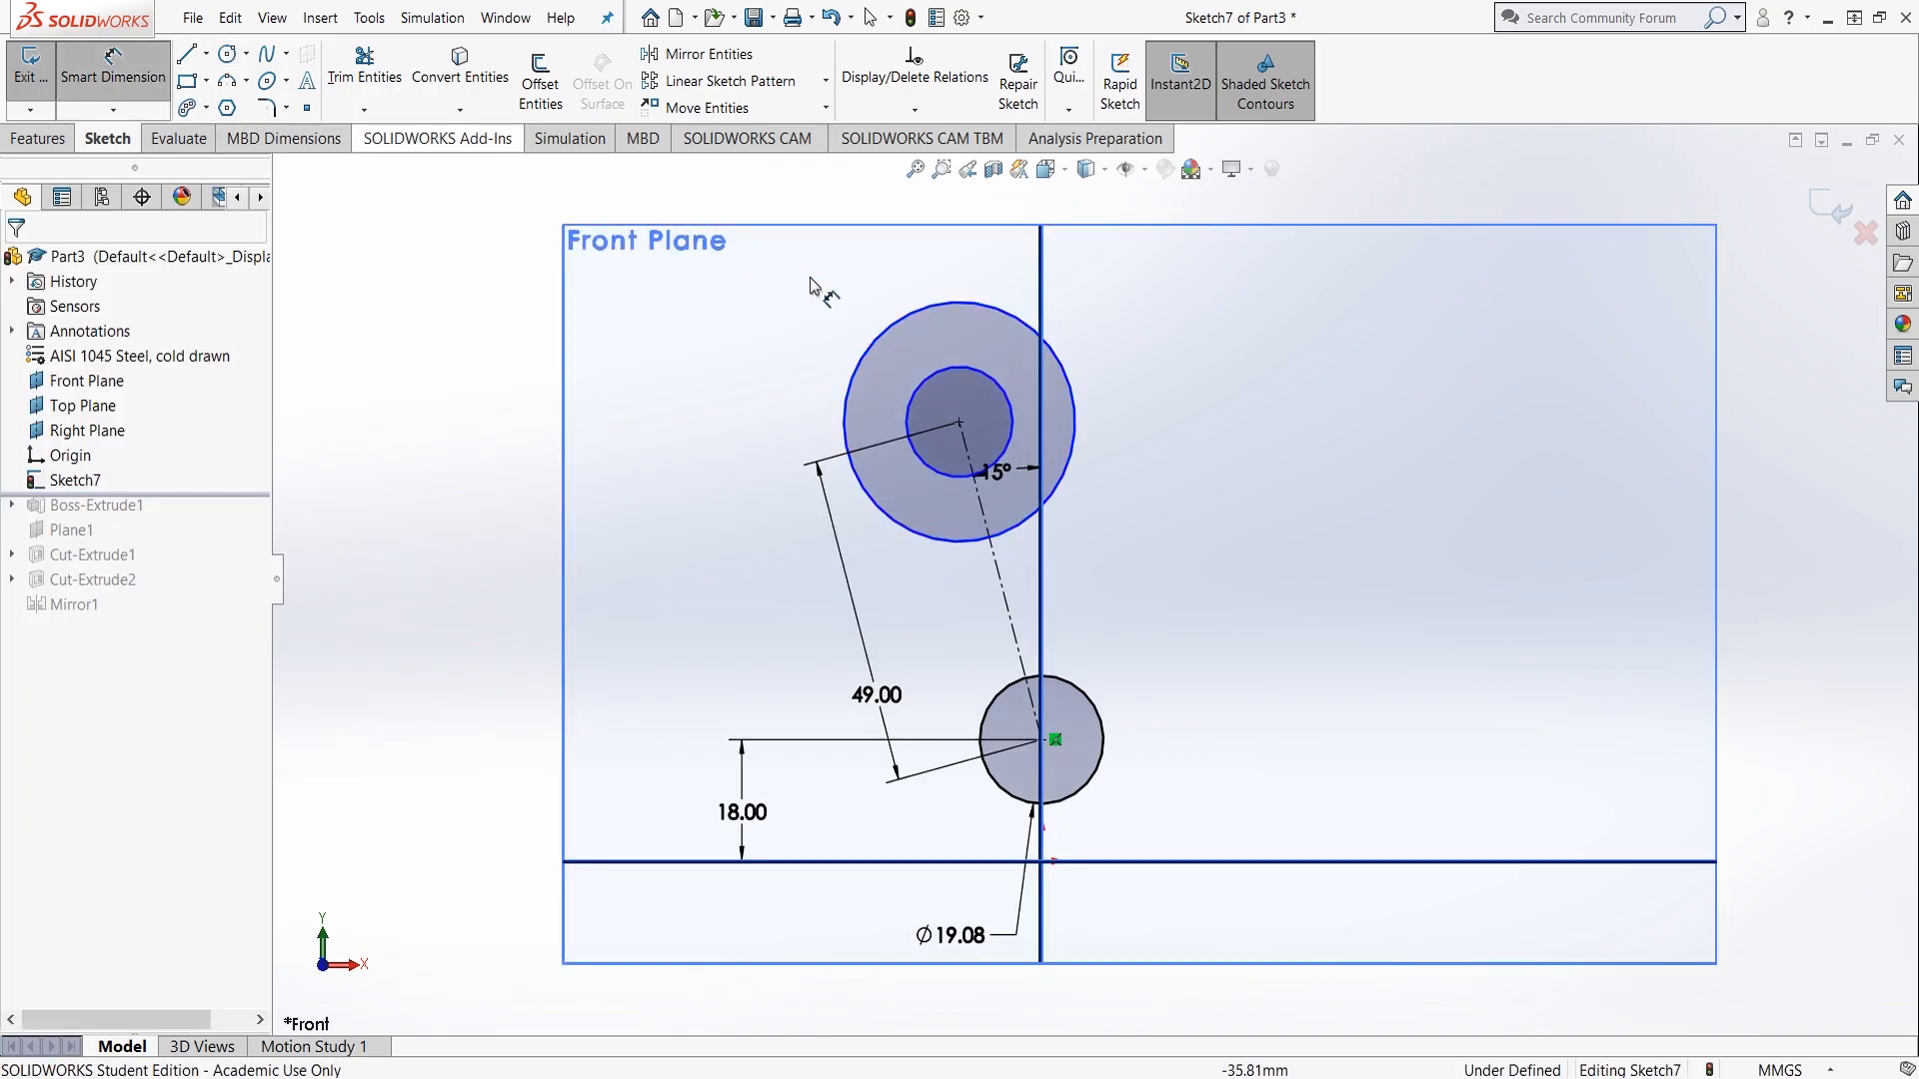
left_click(895, 322)
left_click(718, 290)
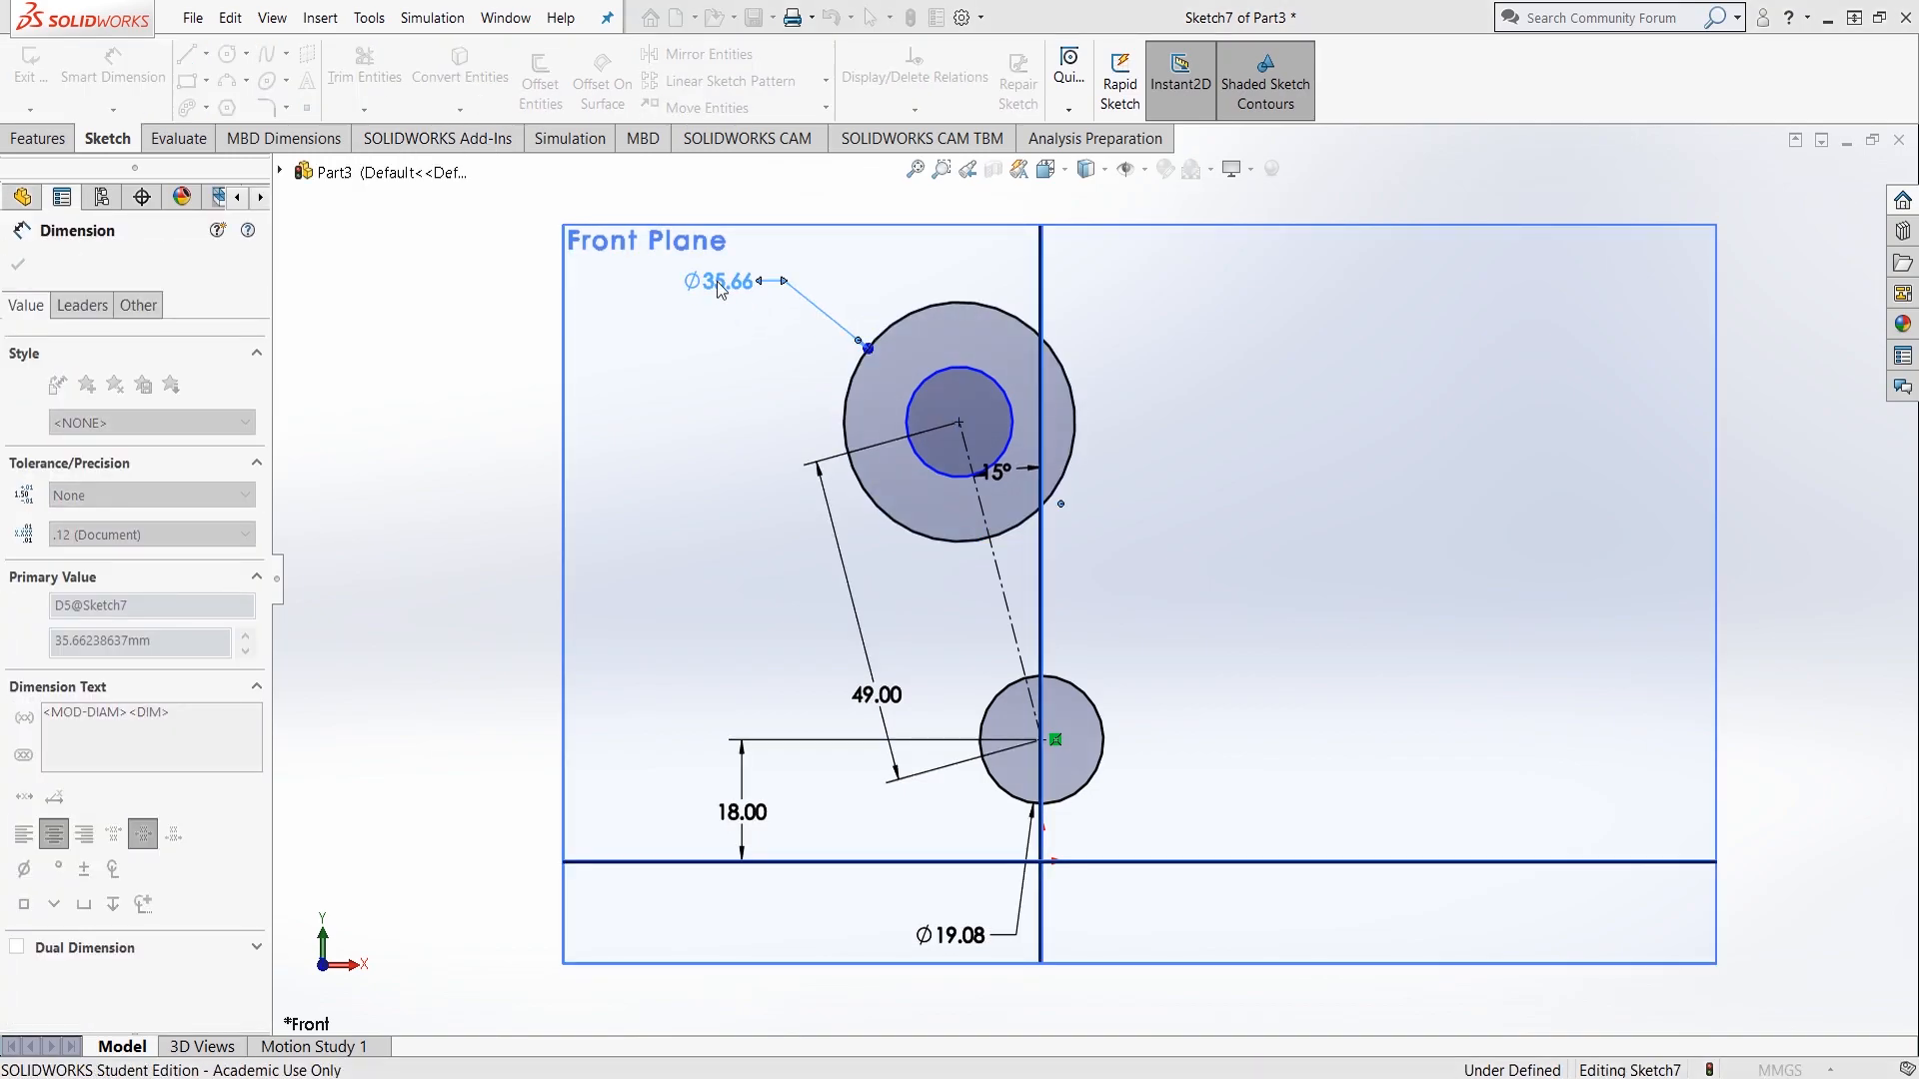
type("28")
key("Return")
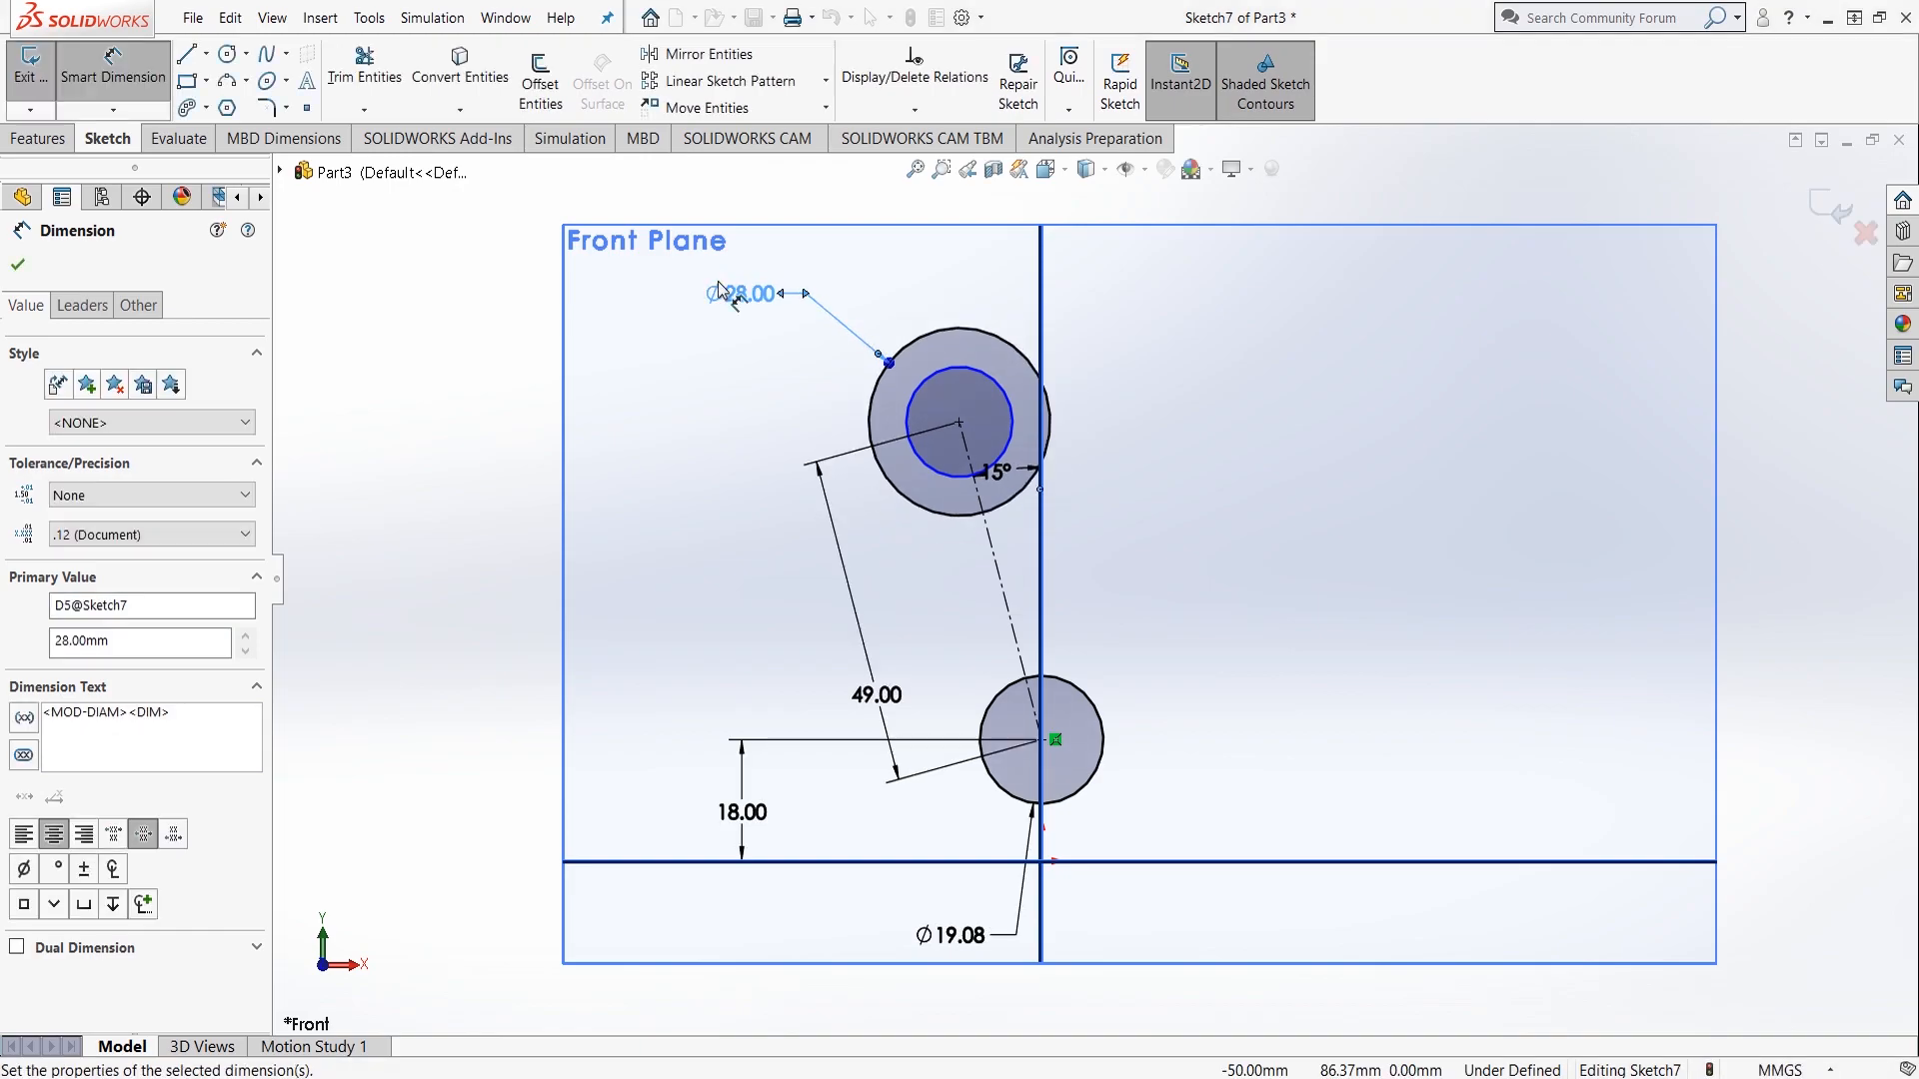
left_click(970, 371)
left_click(1145, 297)
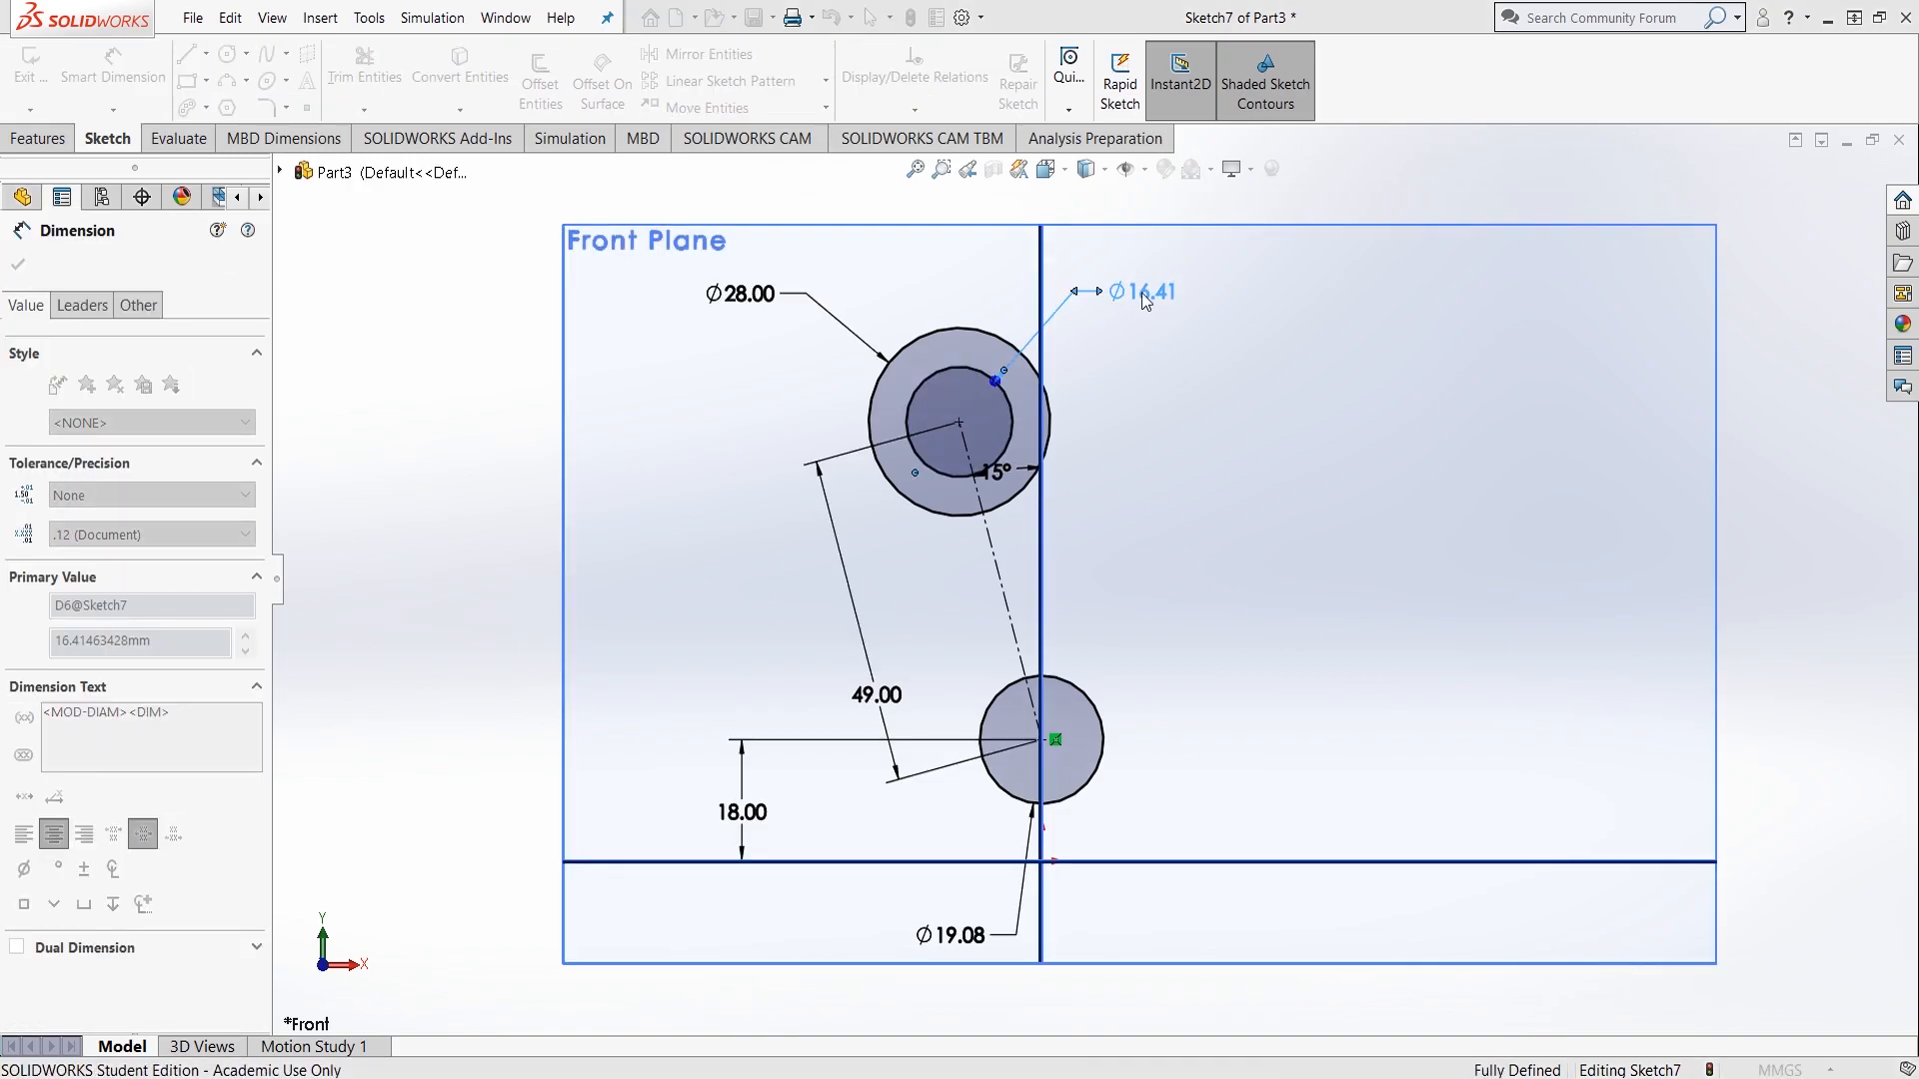
type("12.75")
key("Return")
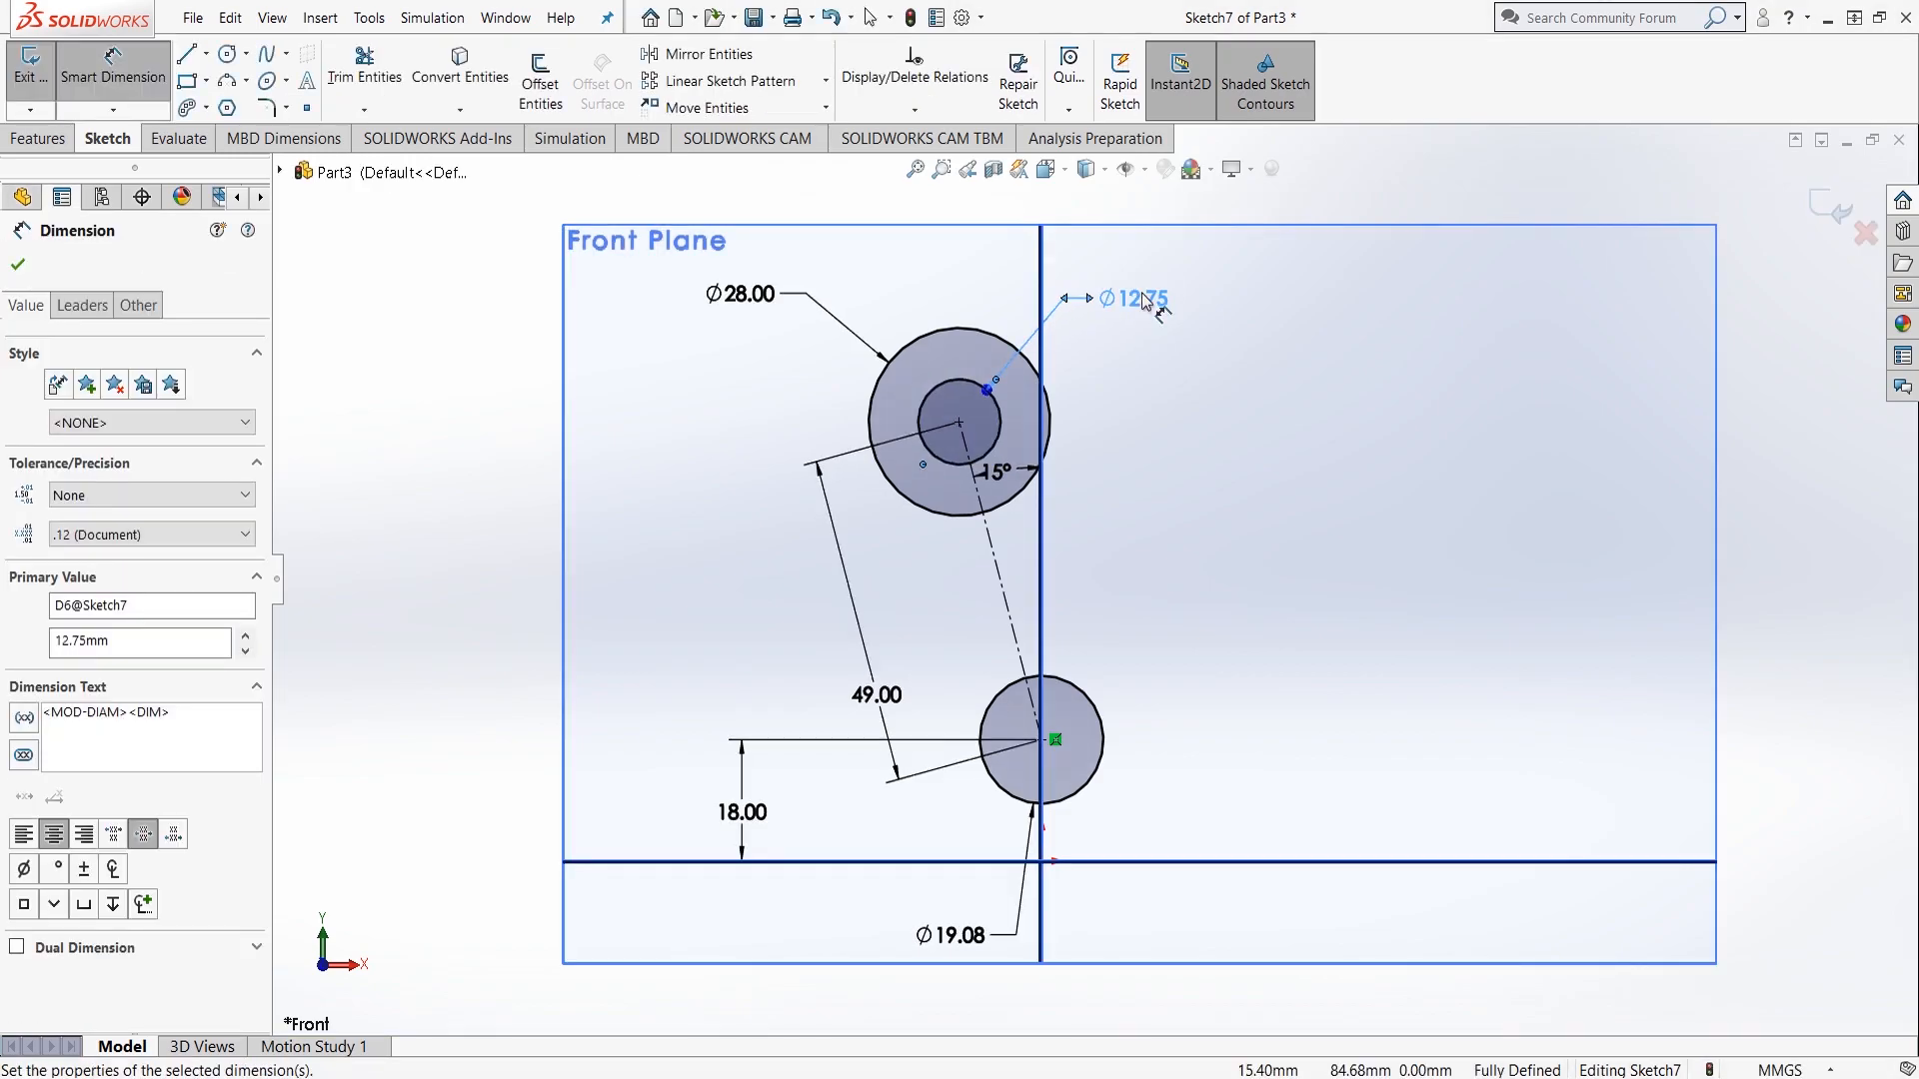
Step: Sketch a horizontal line from the origin to the right, followed by a vertical line about 36 mm up from its end
key("l")
left_click_drag(1042, 861, 1335, 860)
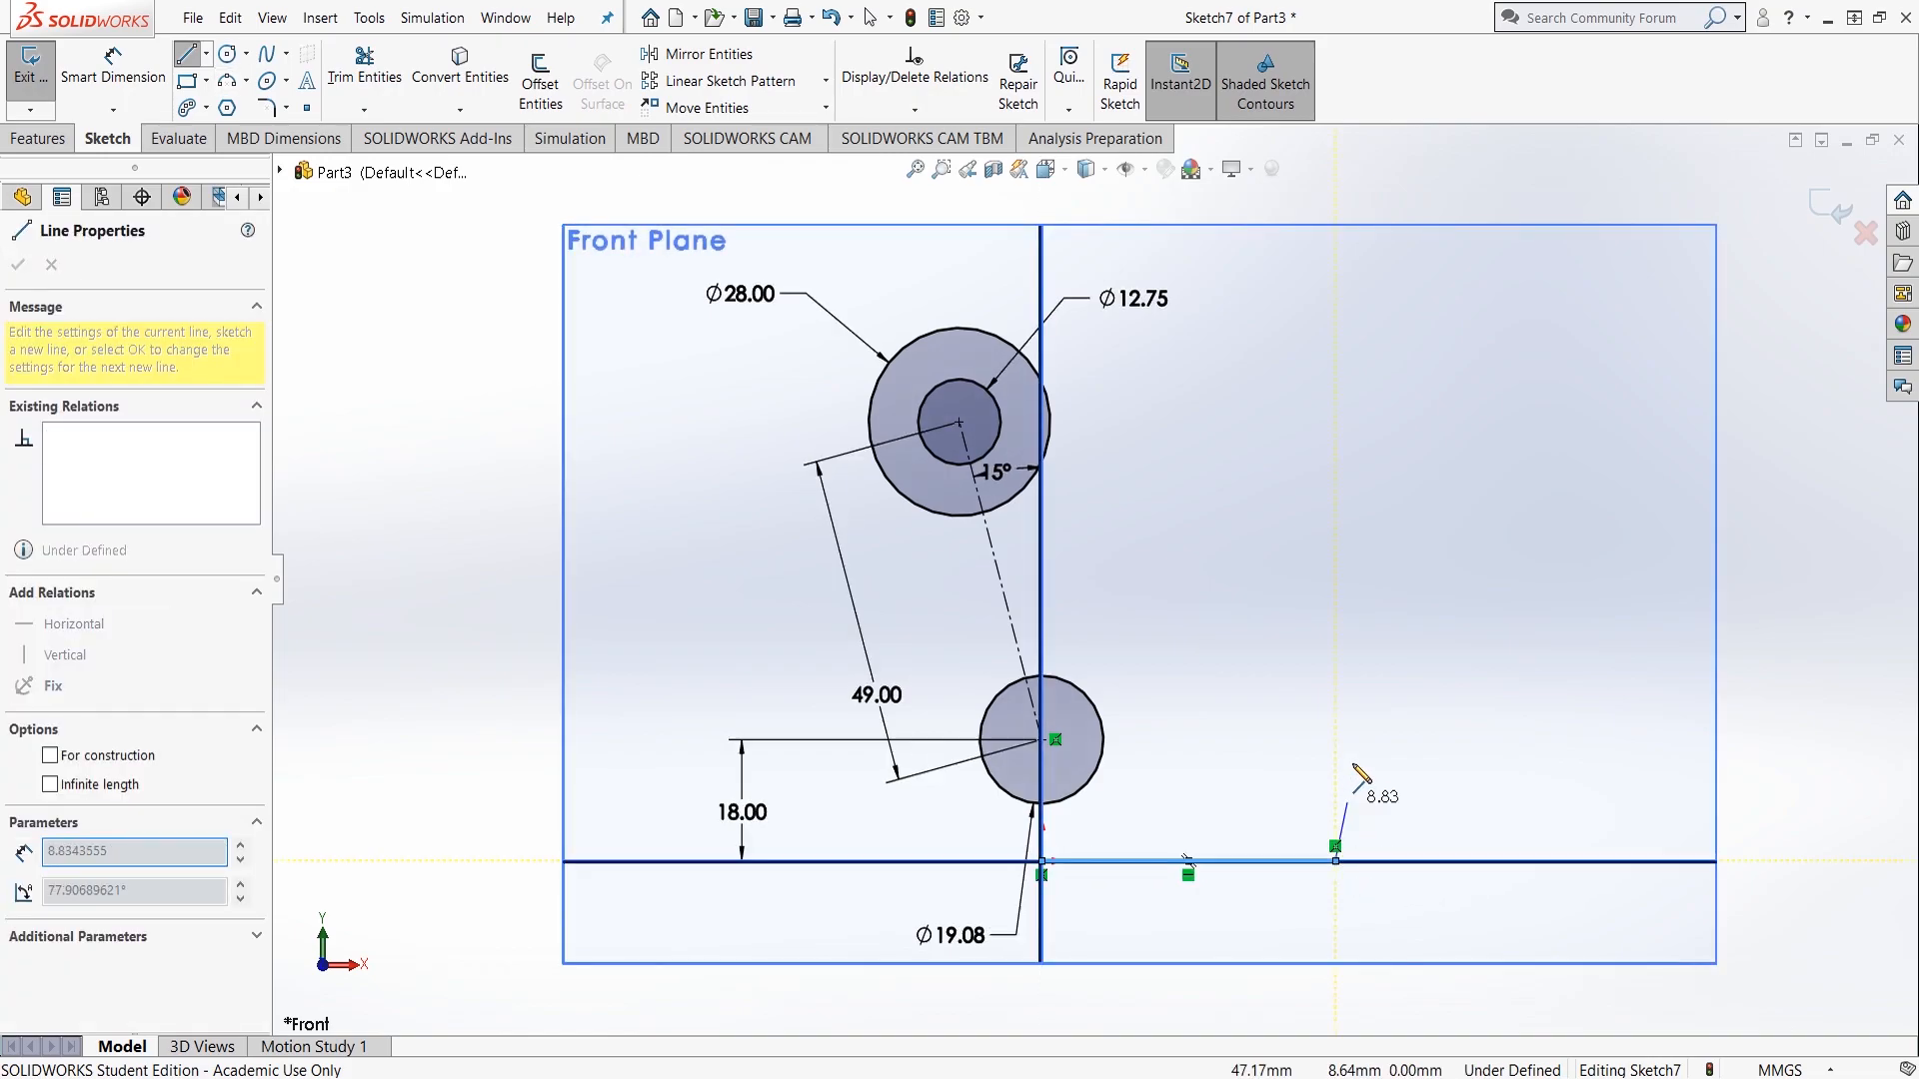
left_click(1338, 618)
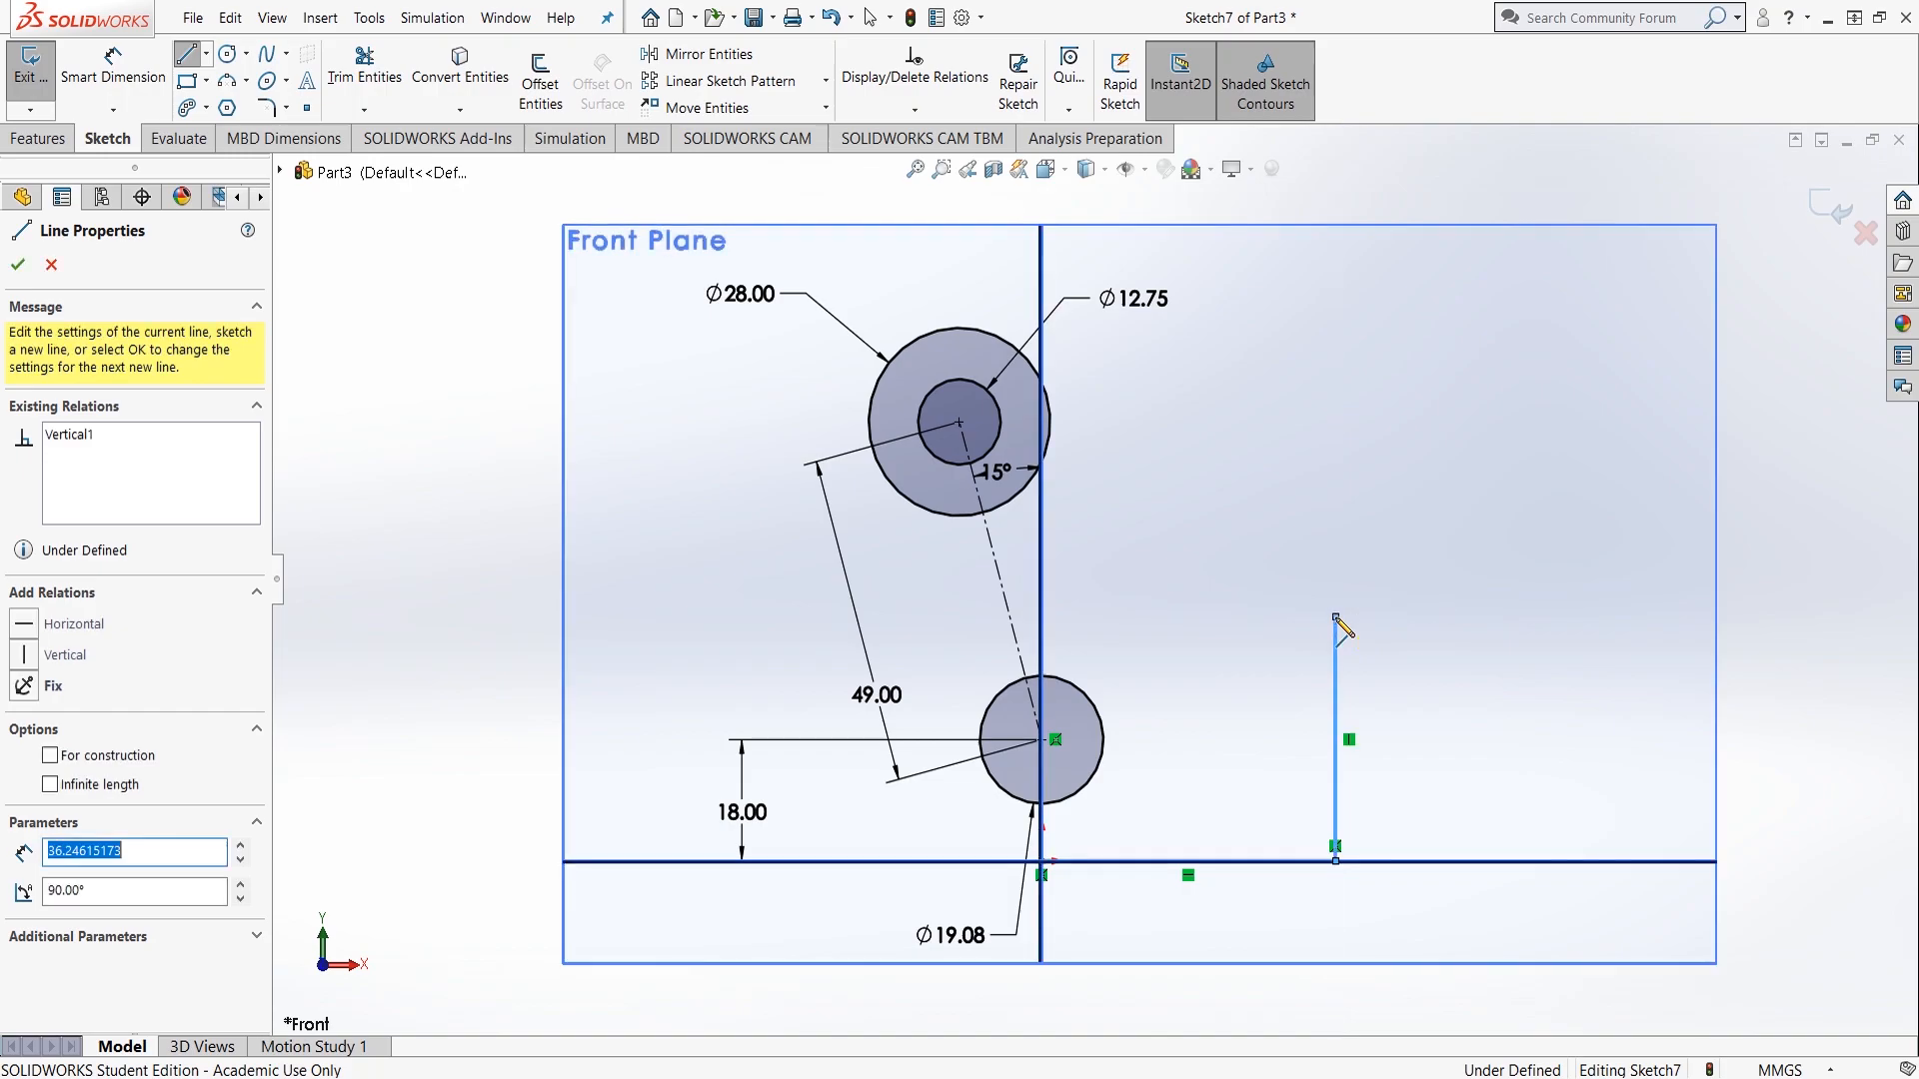
key("Escape")
key("Escape")
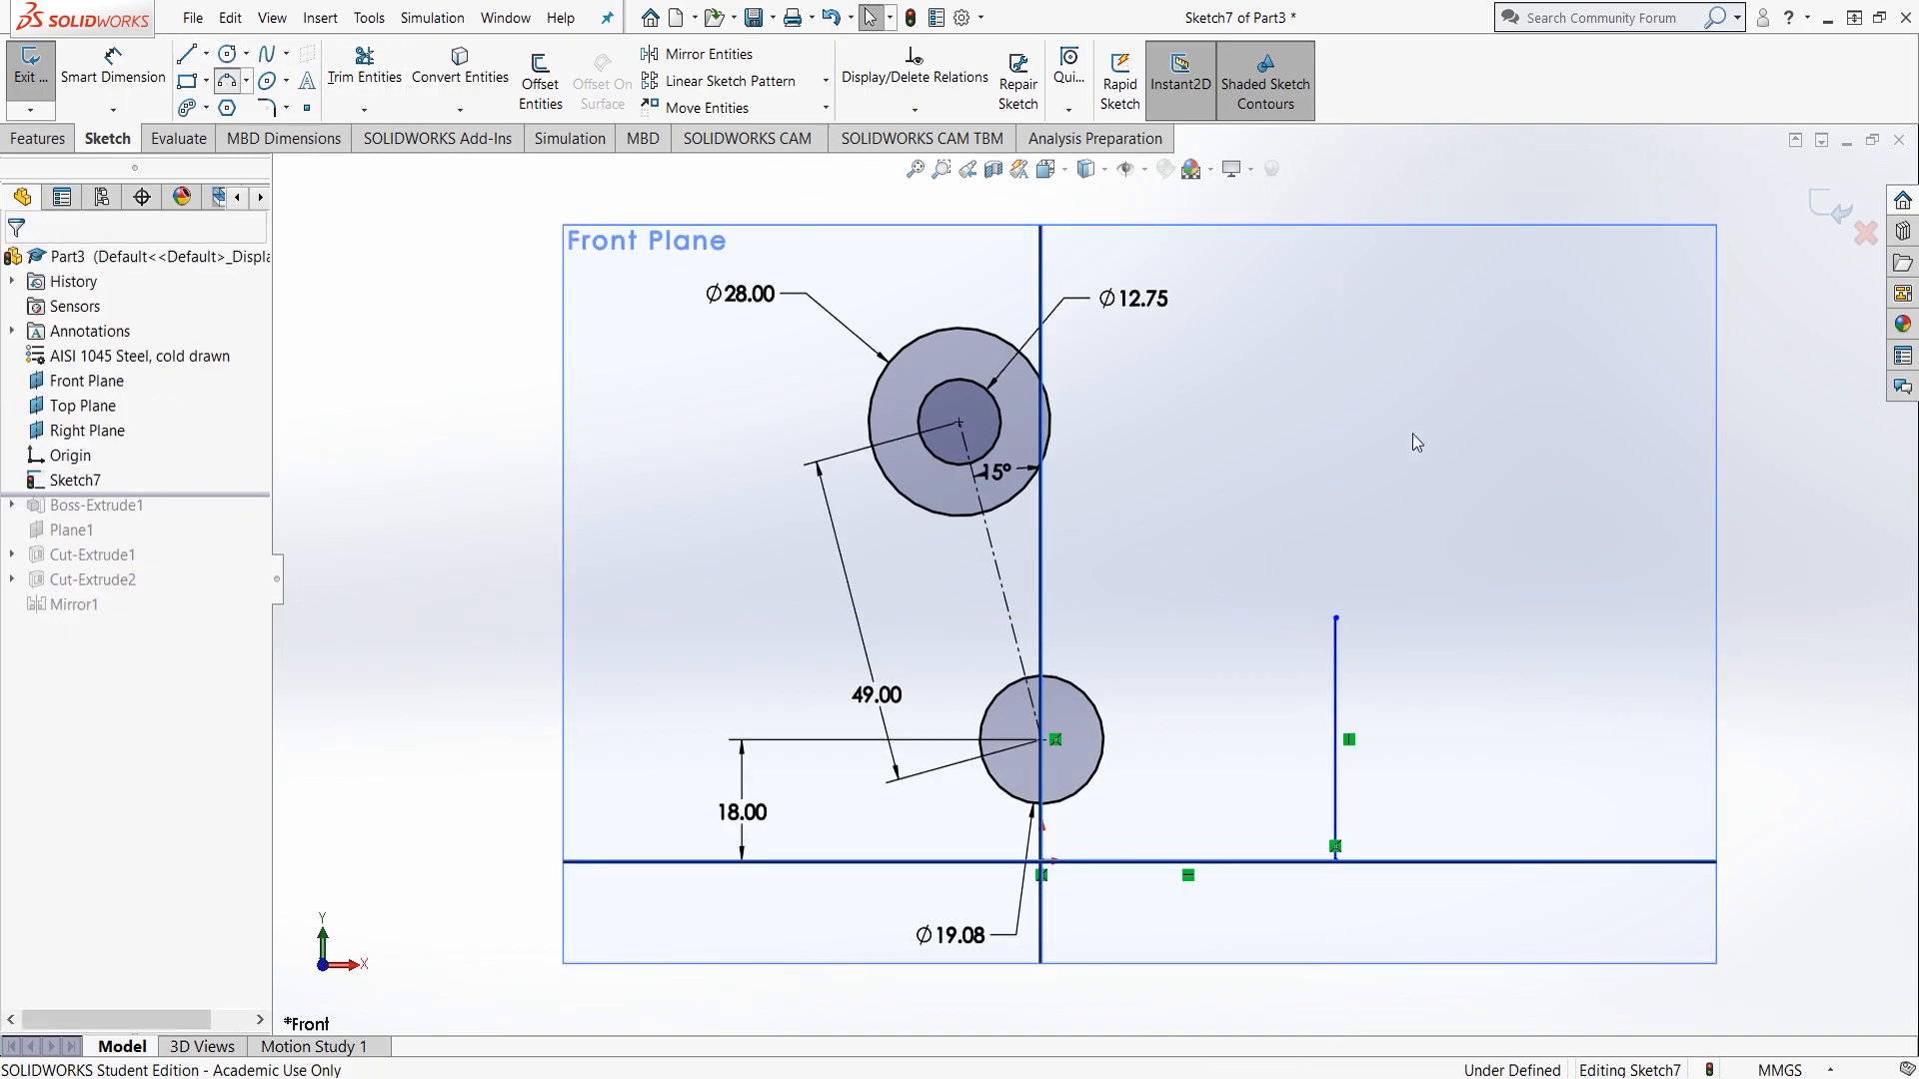
Step: Sketch an inward-curving three-point arc from the top of the vertical line to the right side of the 28 mm circle
left_click(1336, 618)
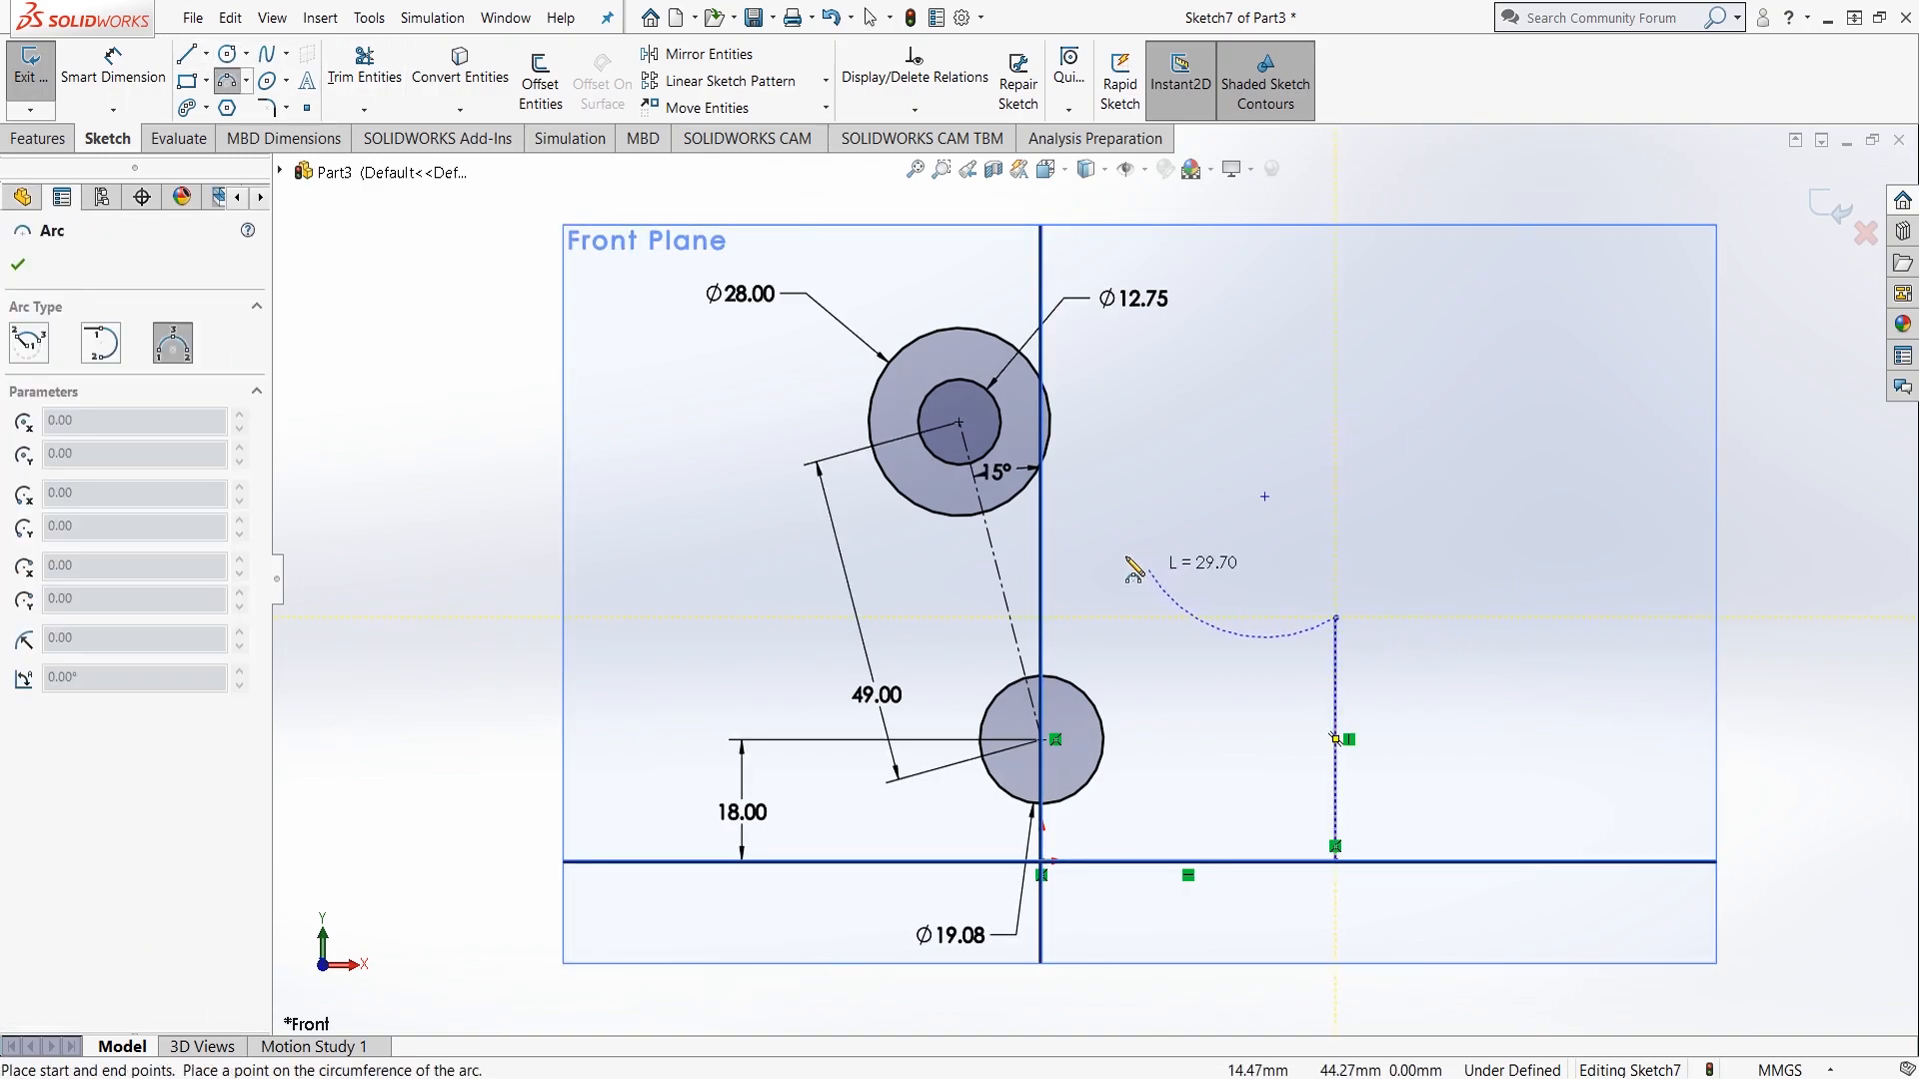
left_click(1052, 420)
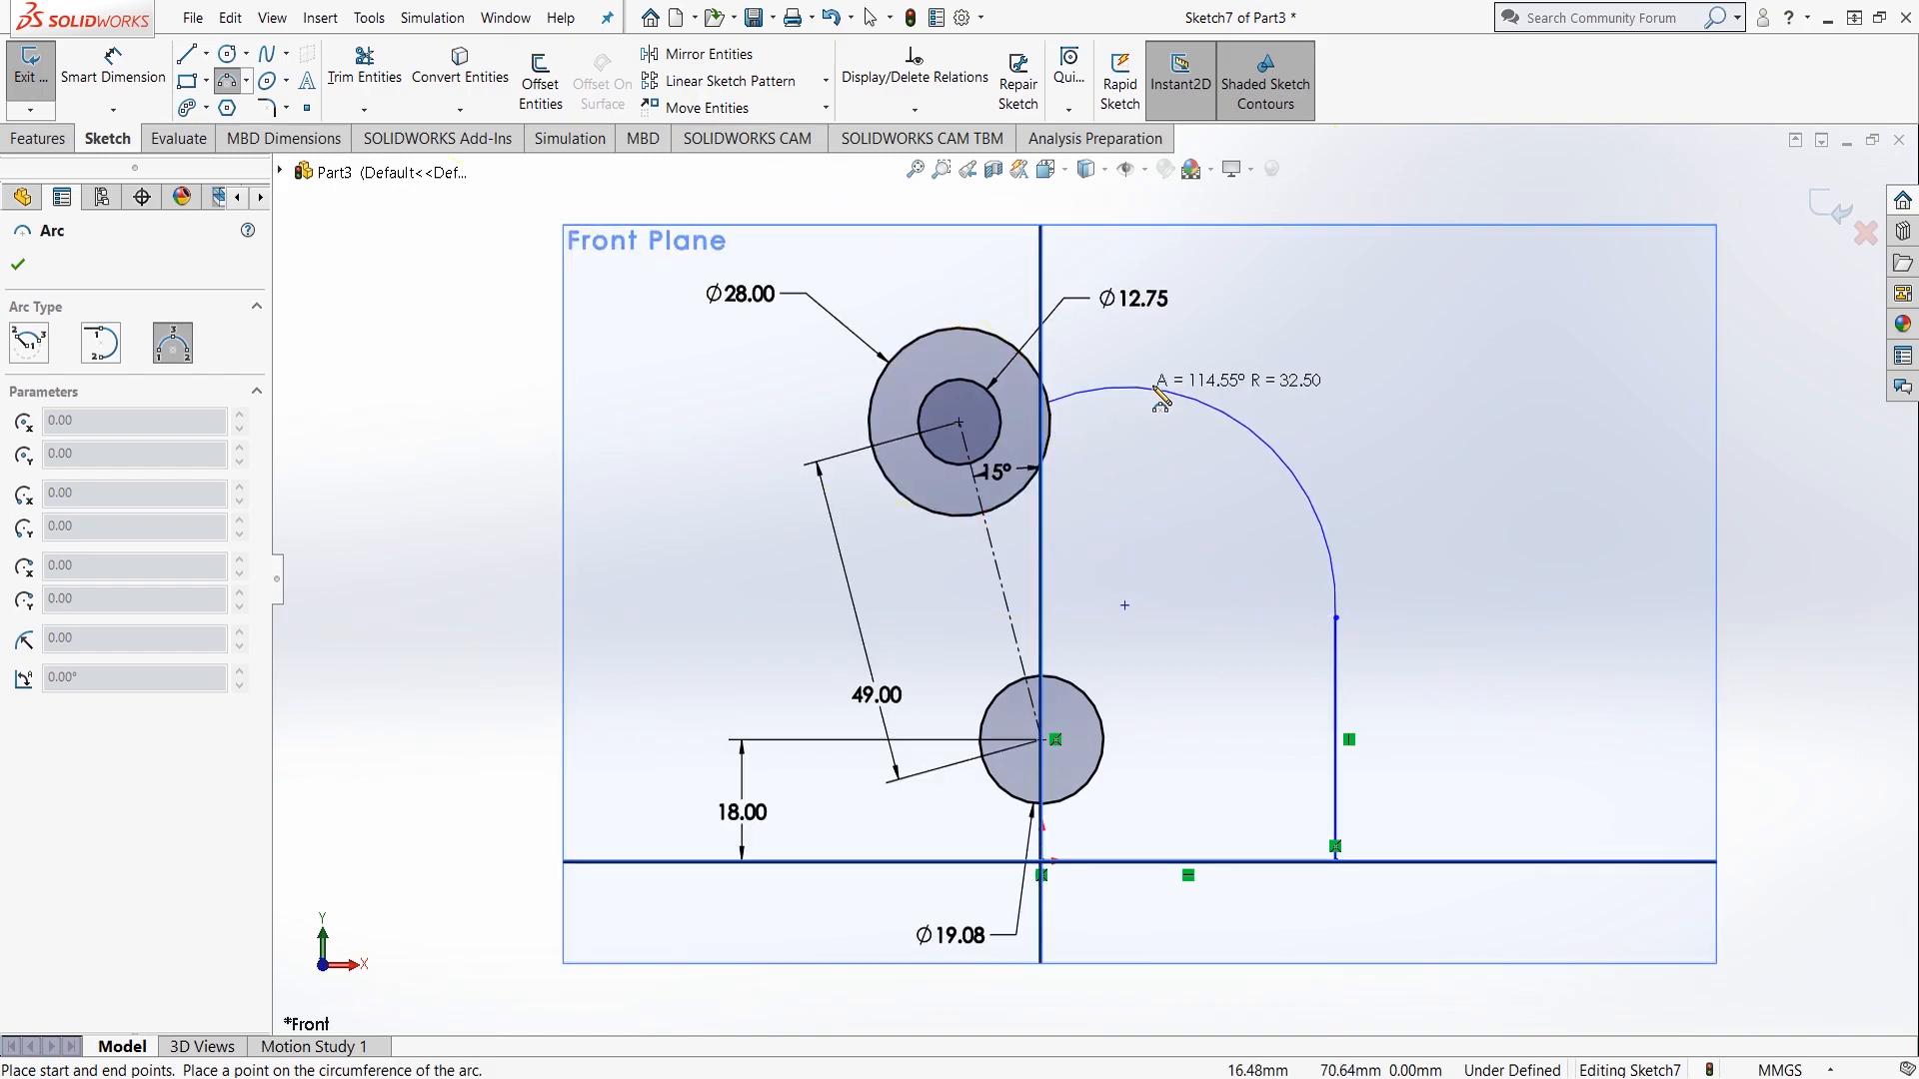
left_click(1127, 500)
key("Escape")
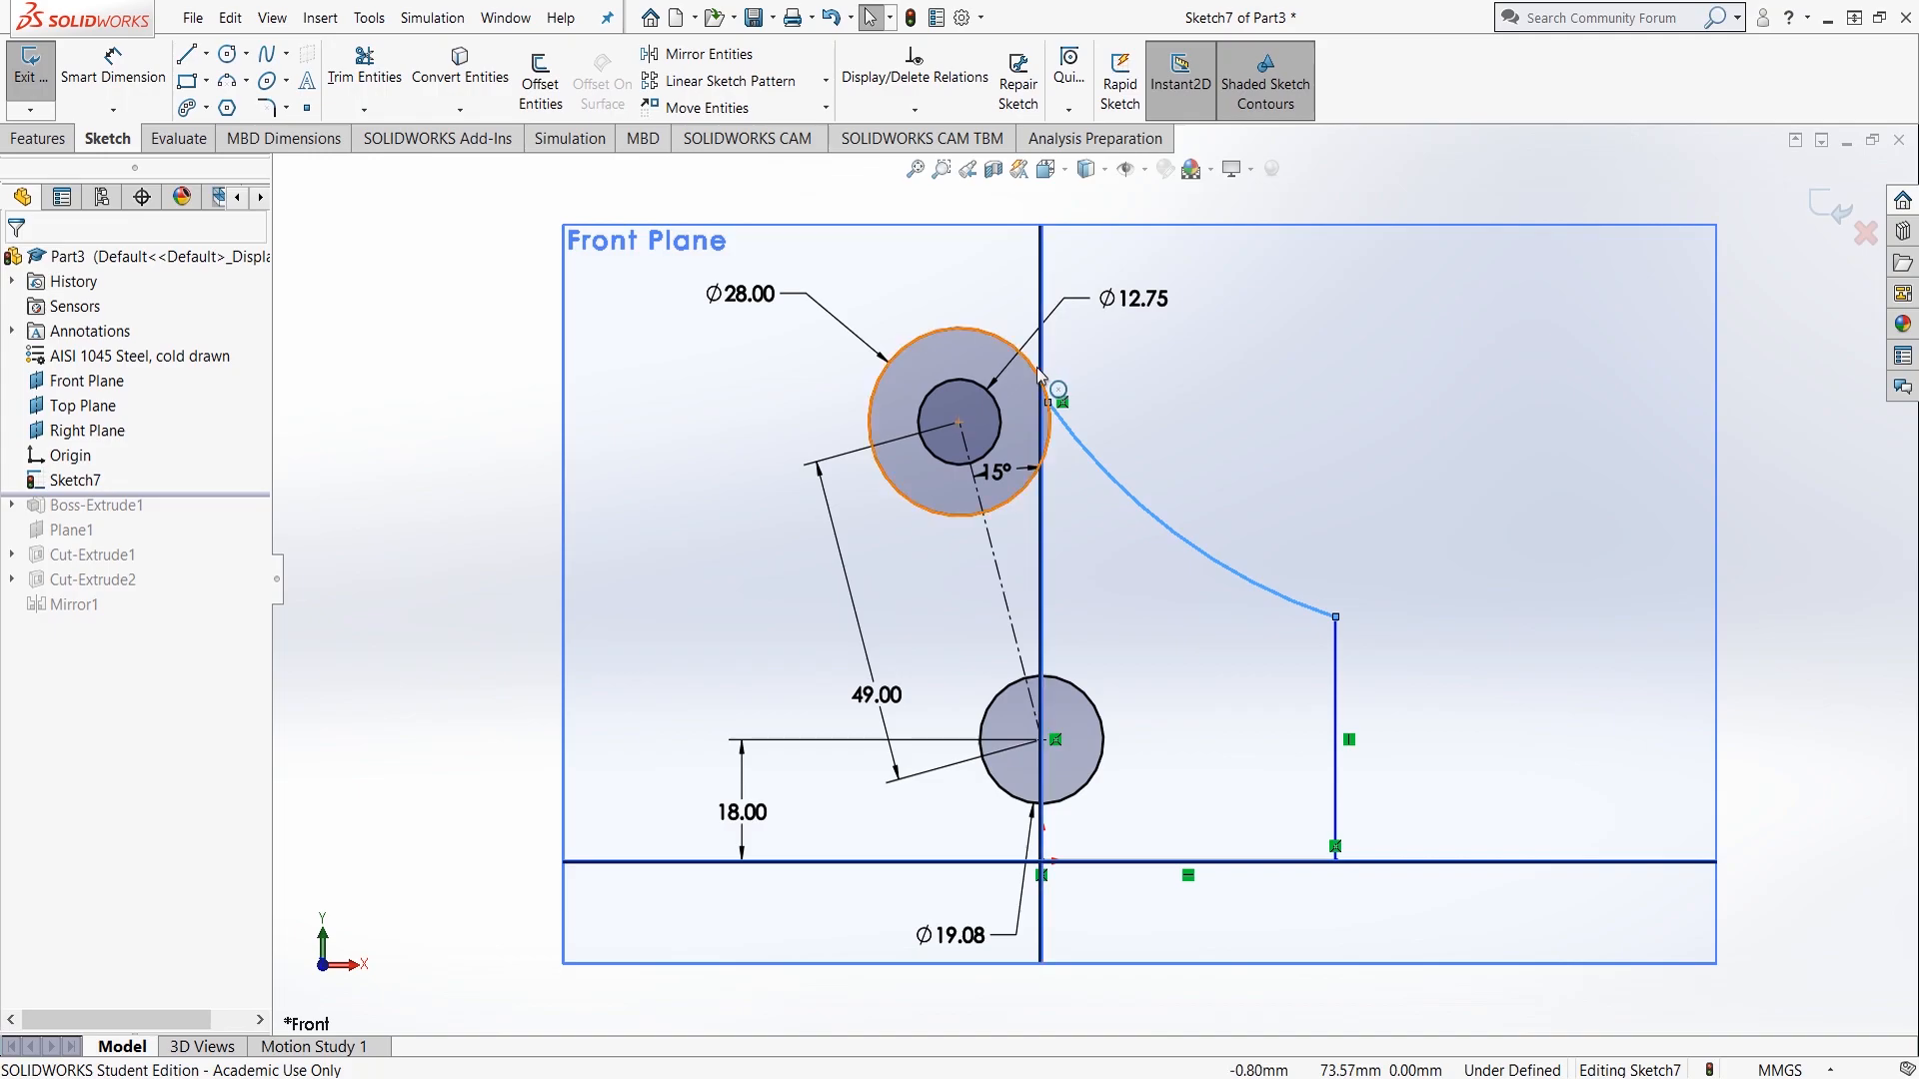
Step: Dimension the horizontal base line to 57 mm and the vertical line at its right end to 36 mm
left_click(115, 70)
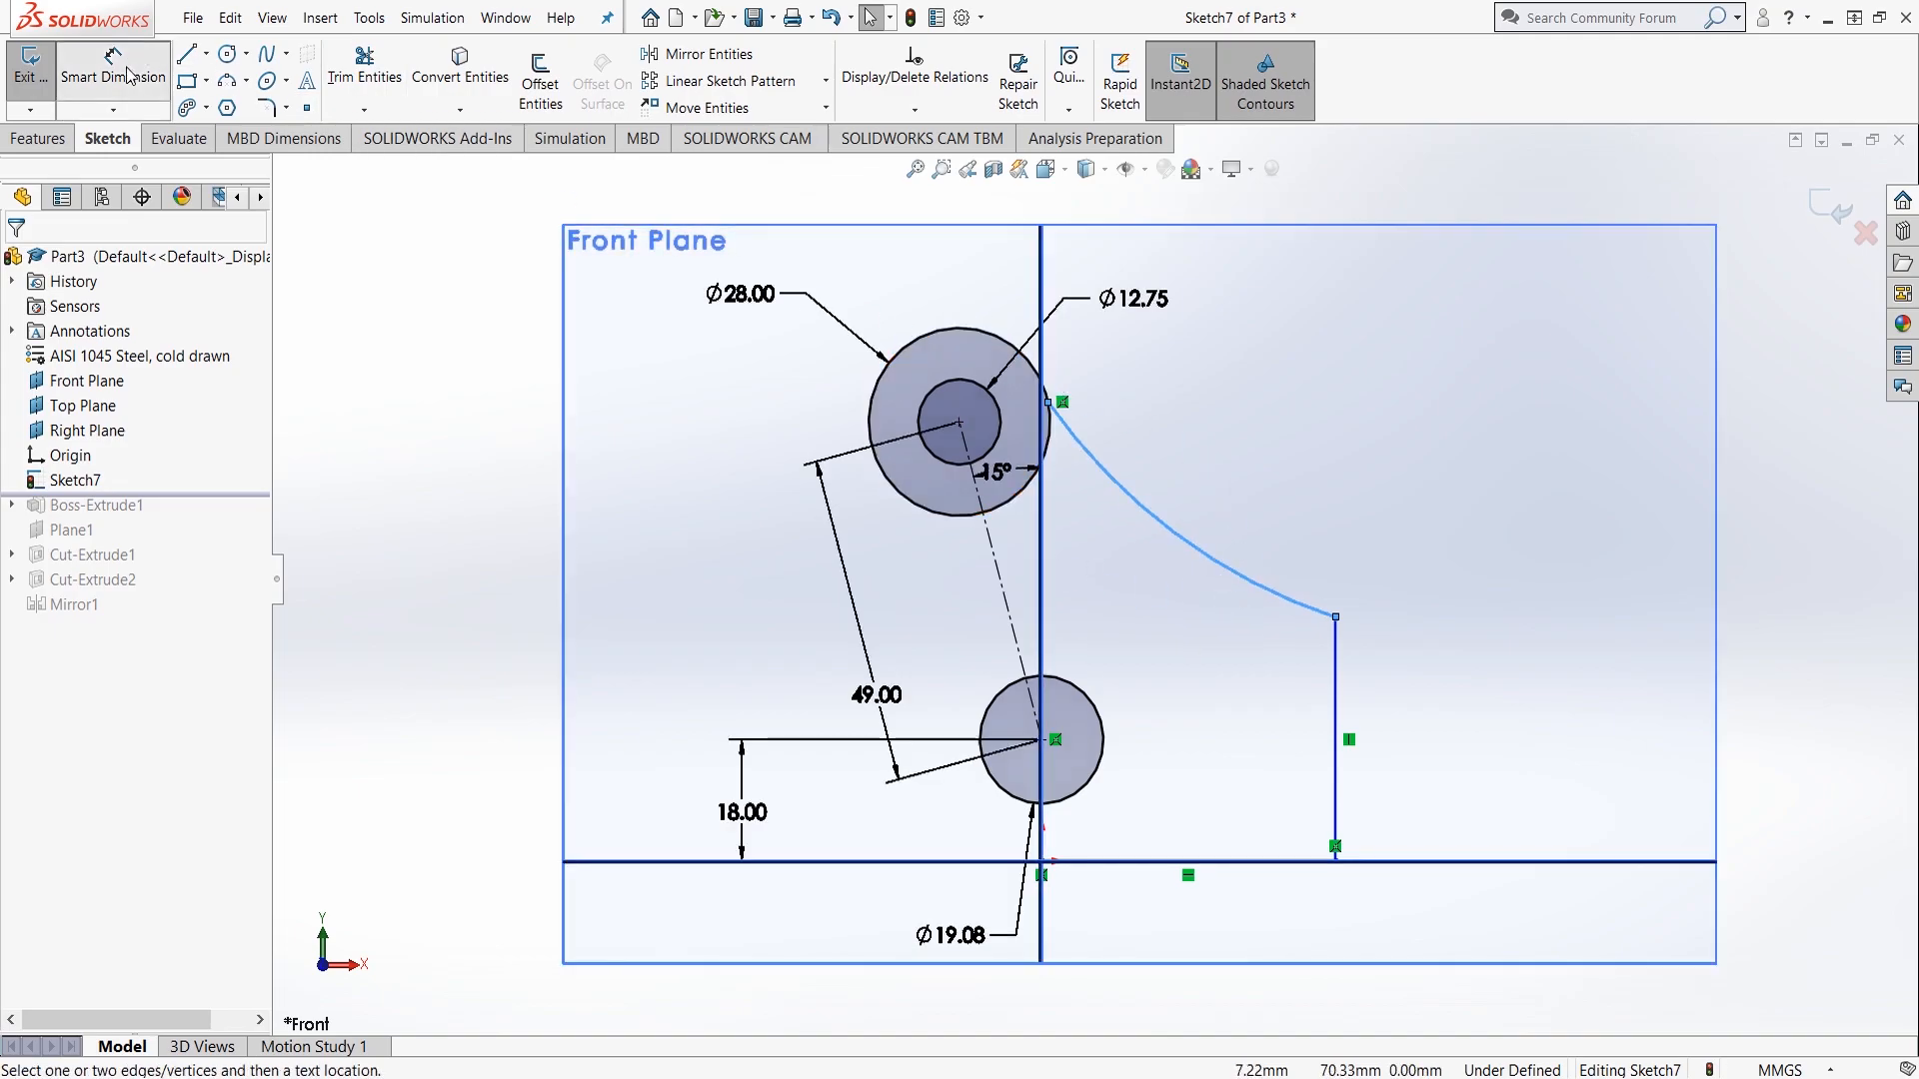
left_click(1237, 862)
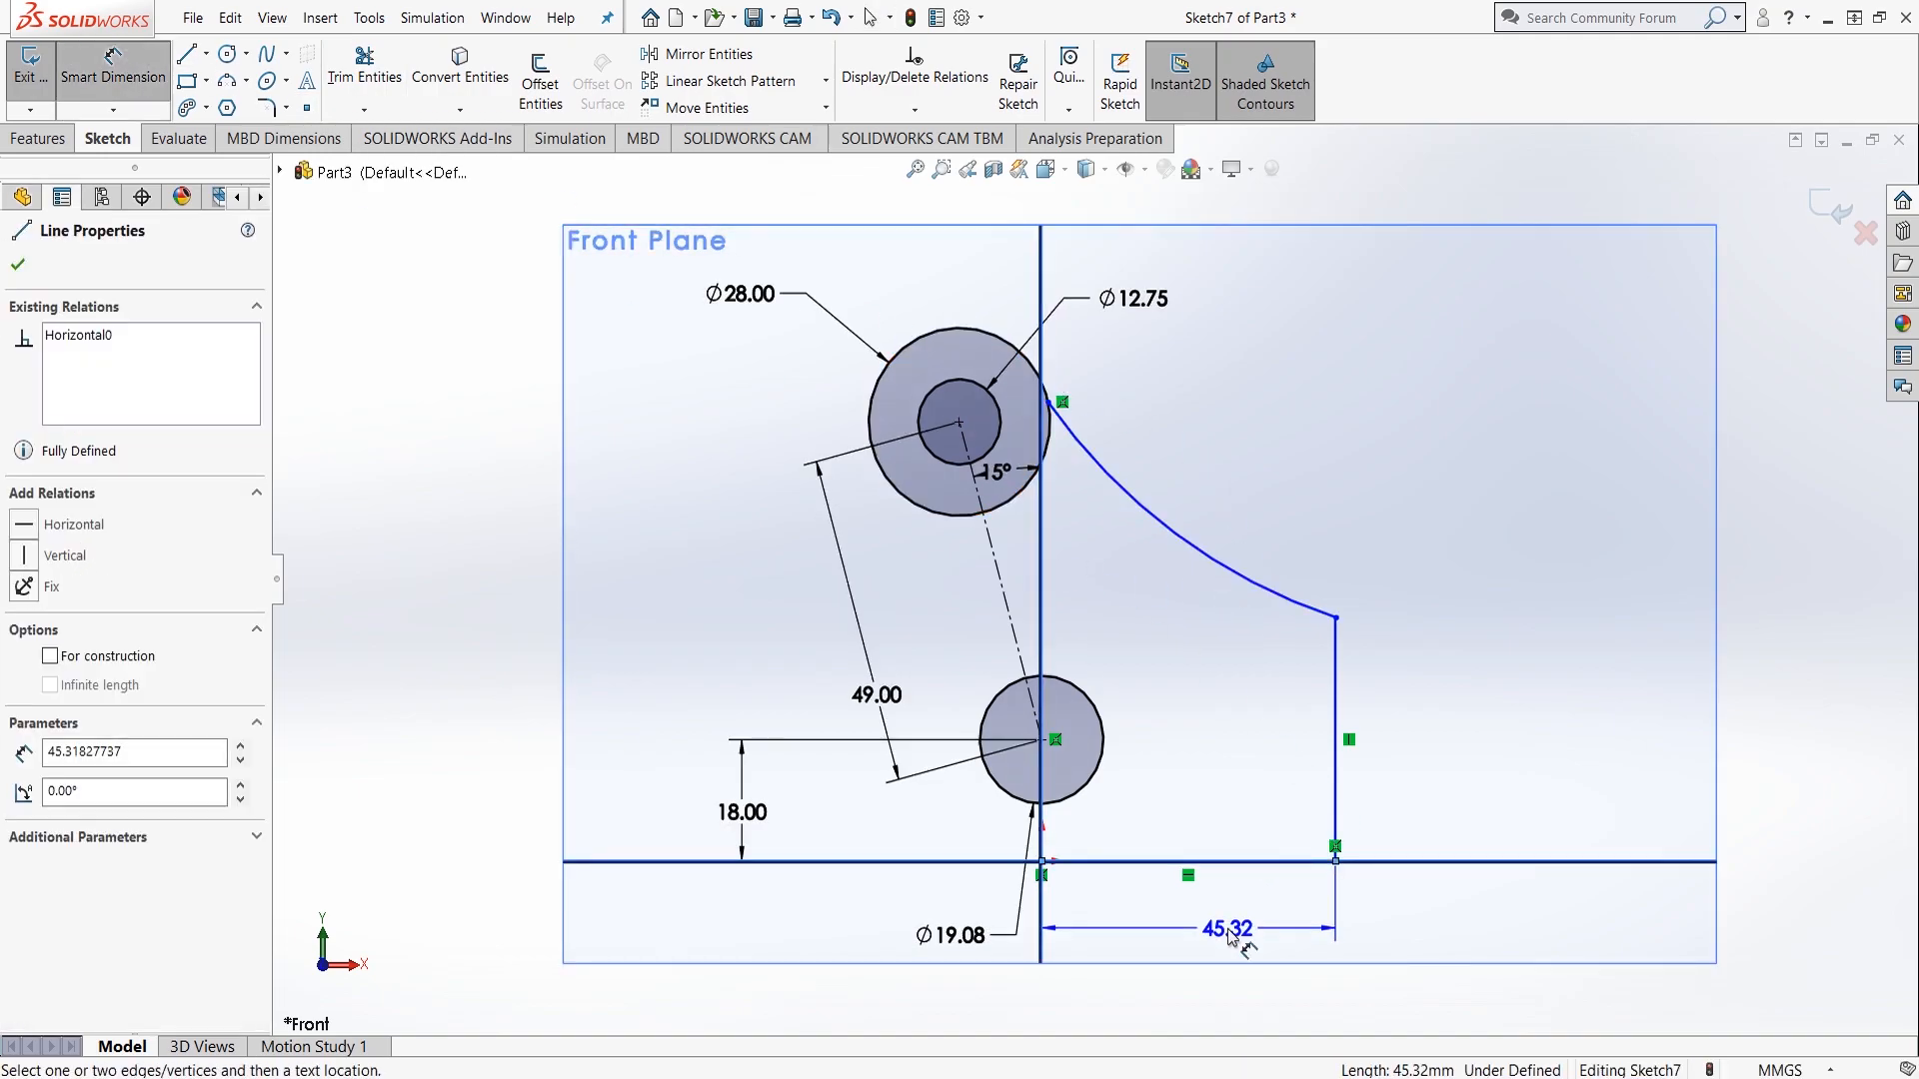
left_click(1214, 925)
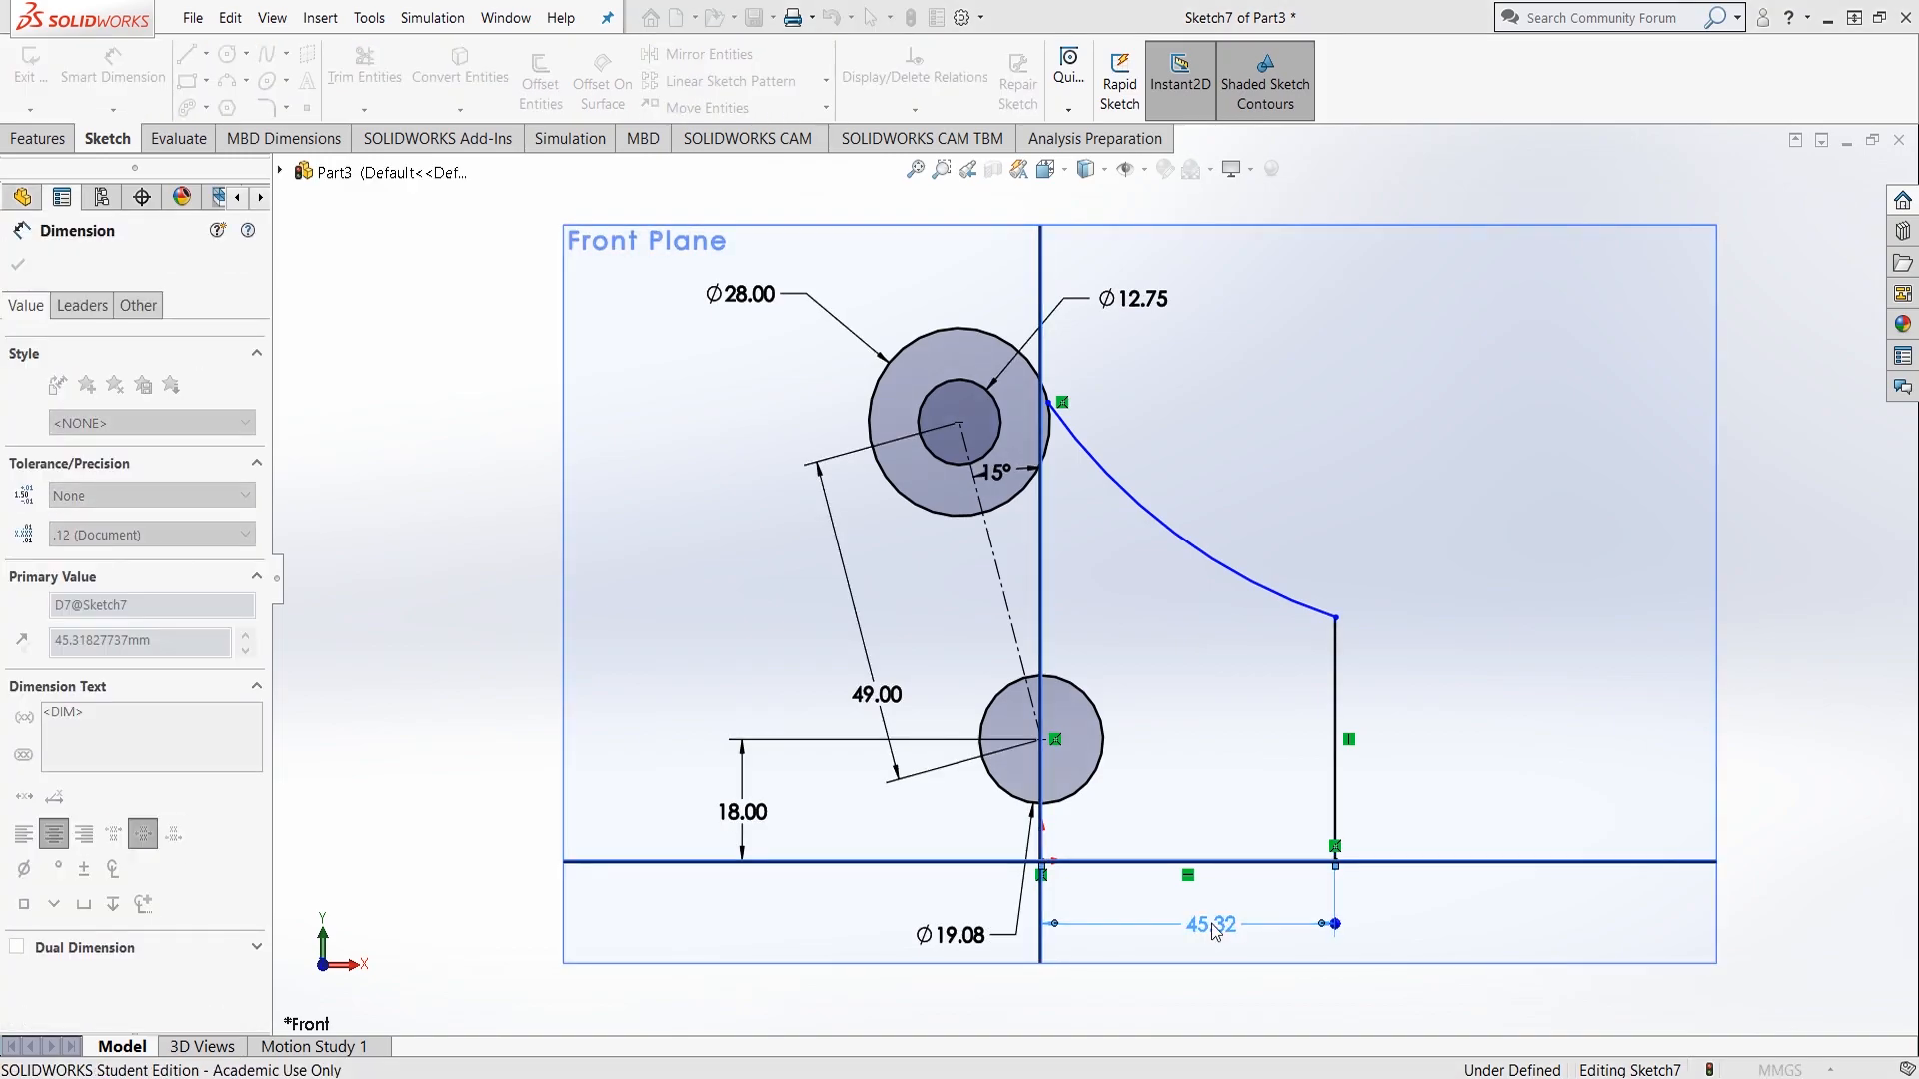
type("57")
key("Return")
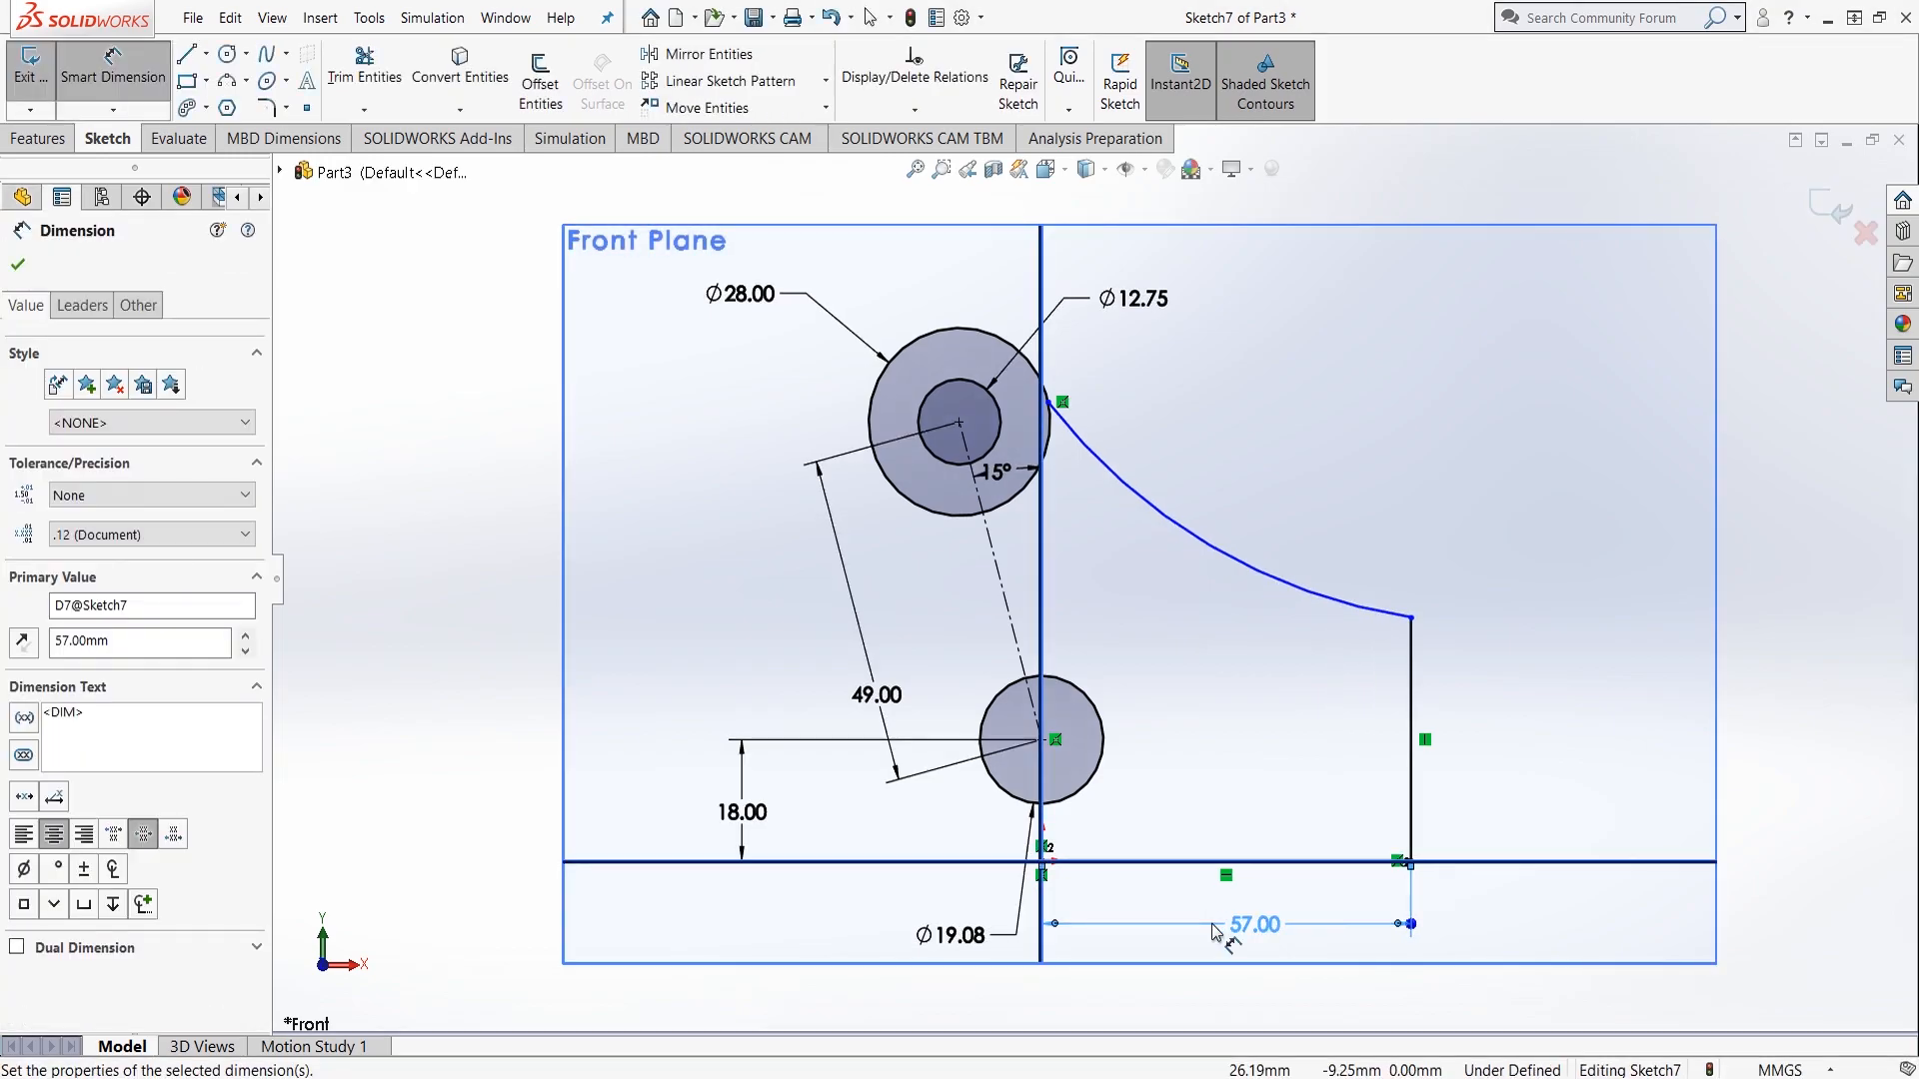
left_click(1412, 778)
left_click(1502, 766)
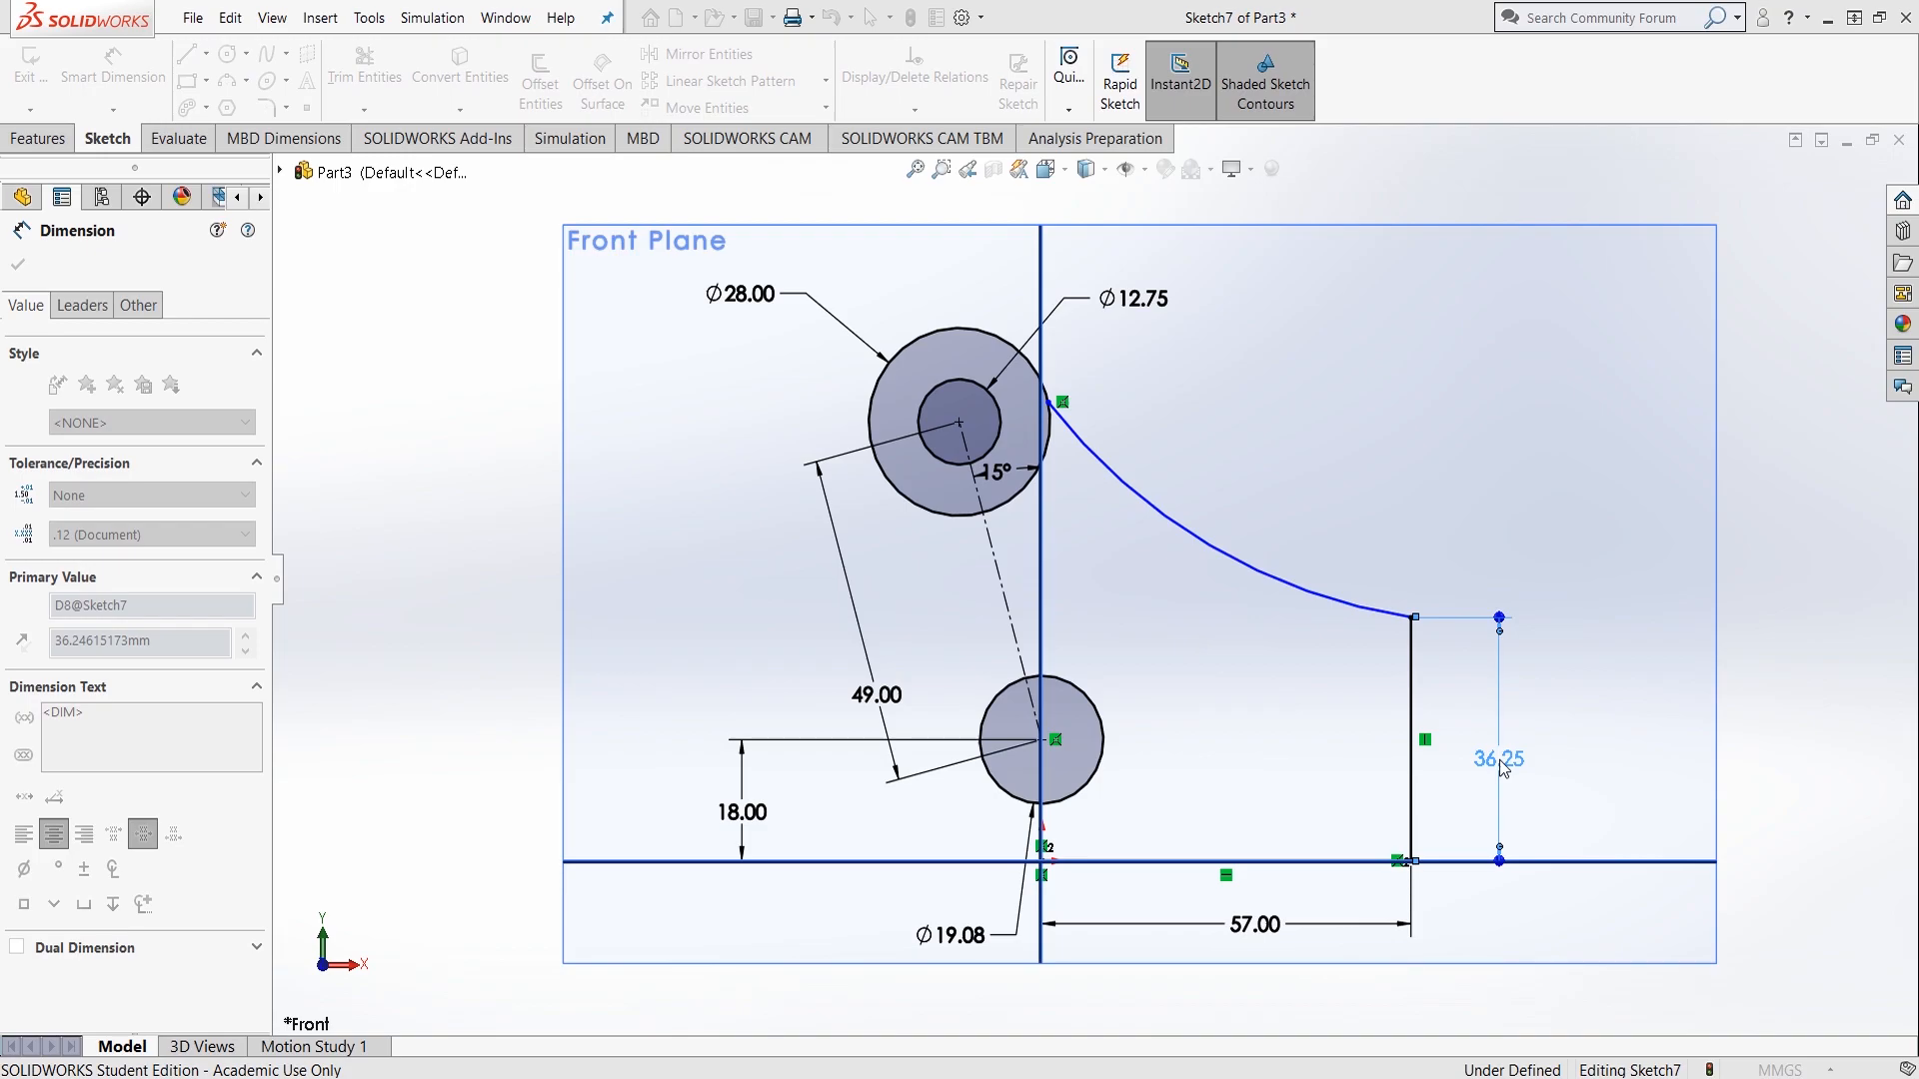
type("36")
key("Return")
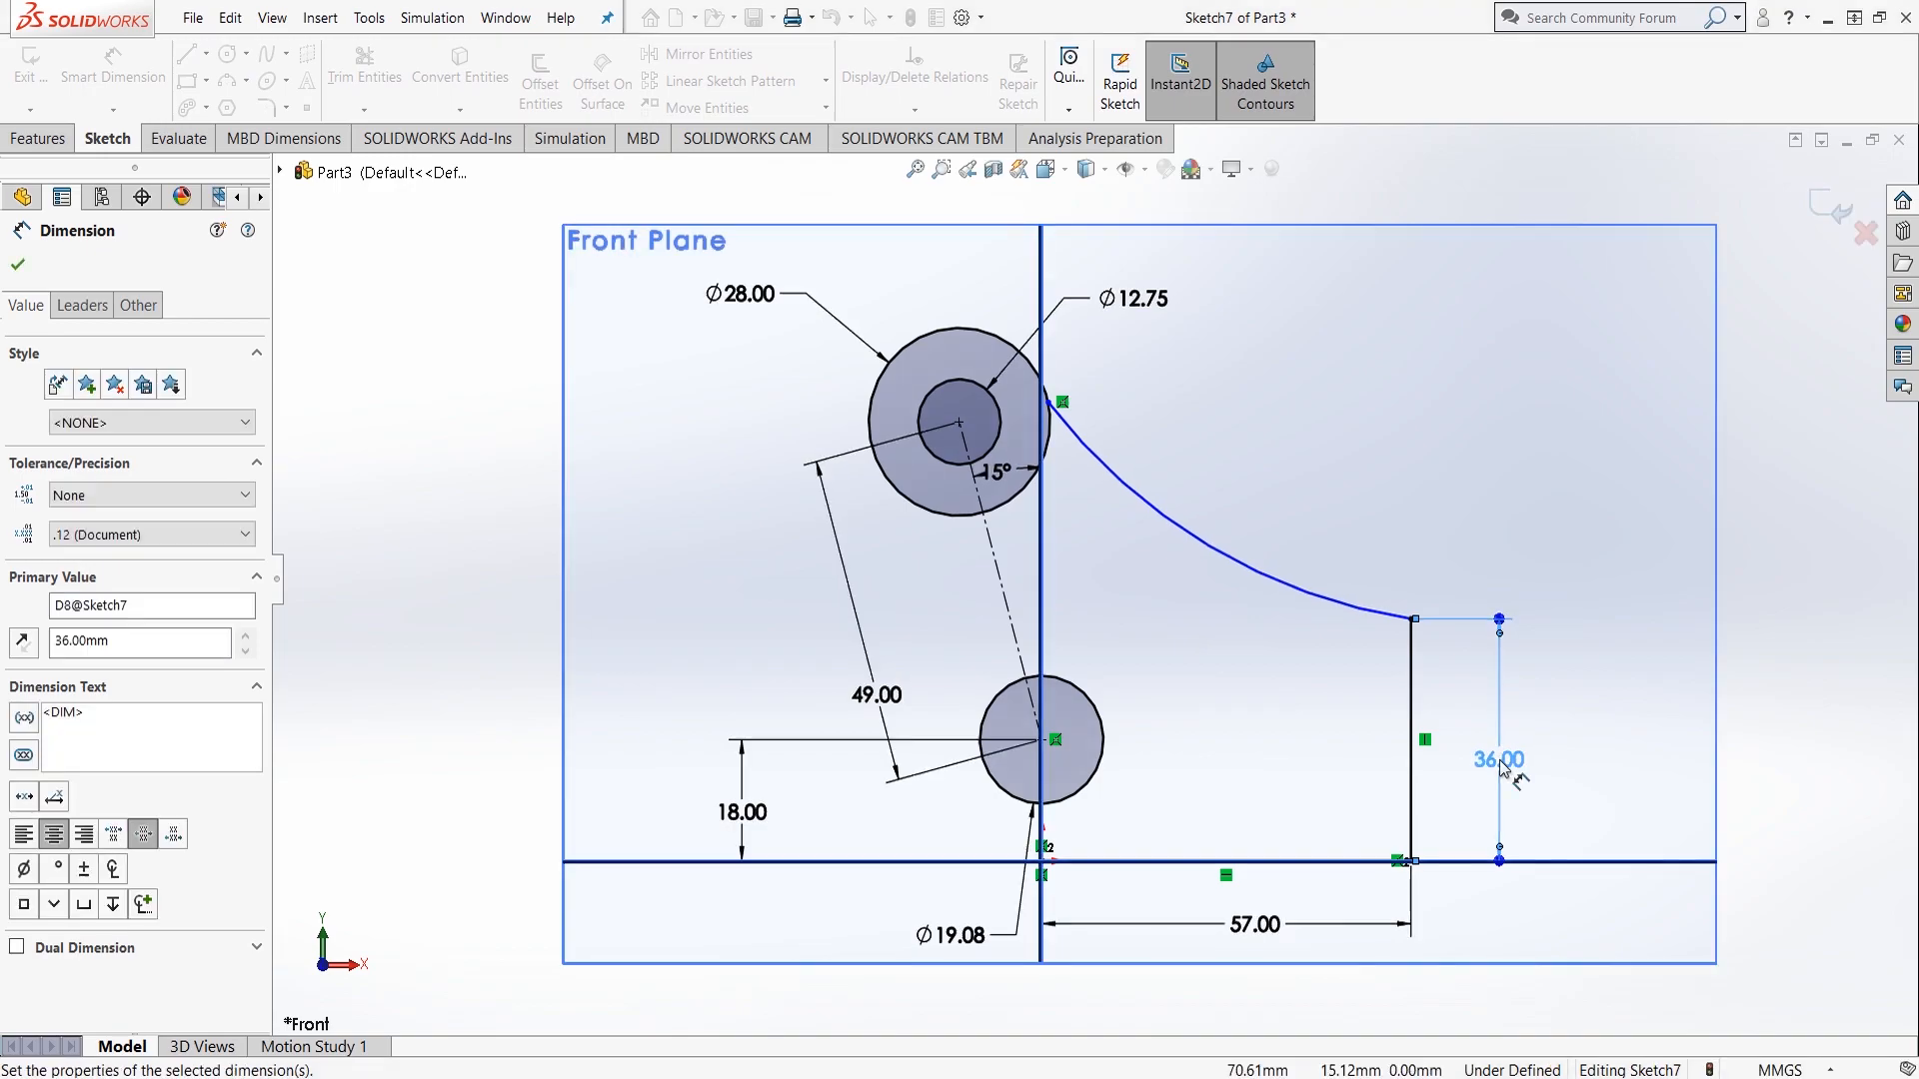
Step: Dimension the large concave arc with a radius of 67 mm
left_click(1284, 590)
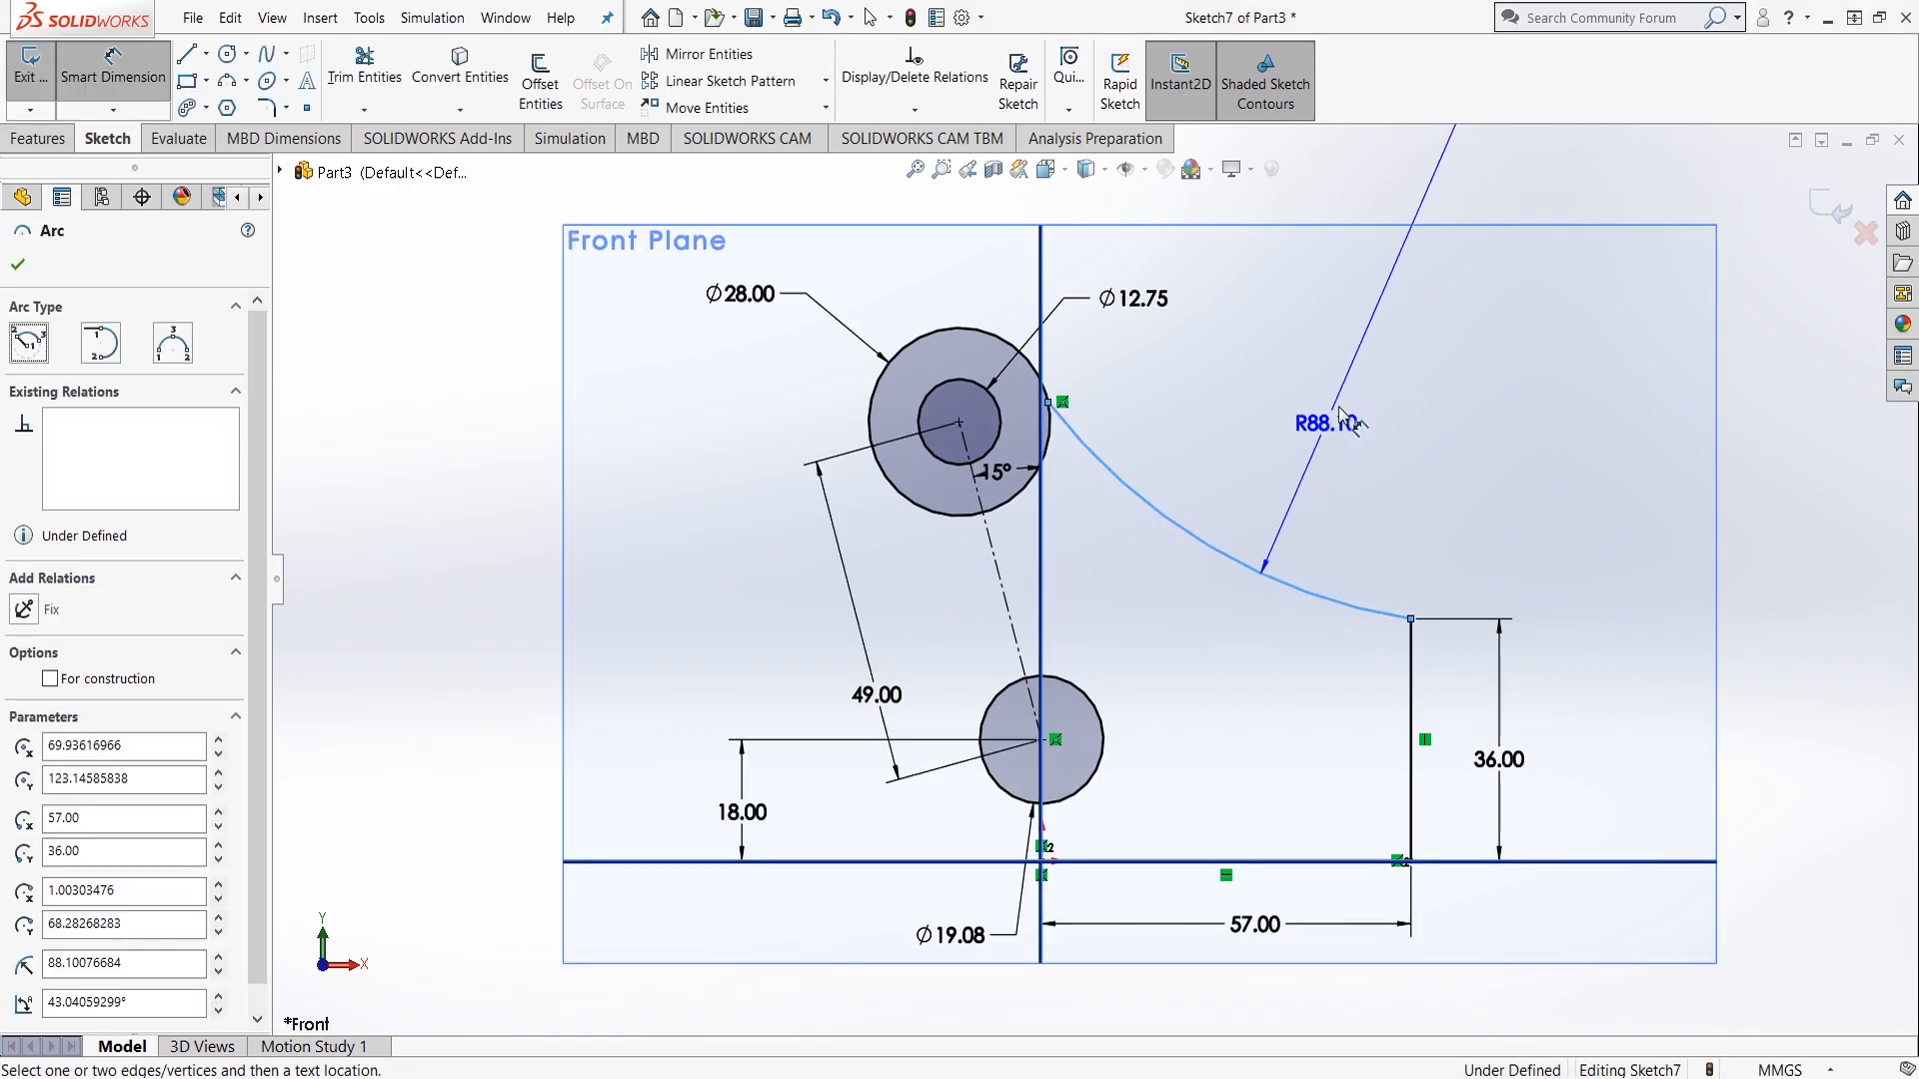
left_click(1308, 414)
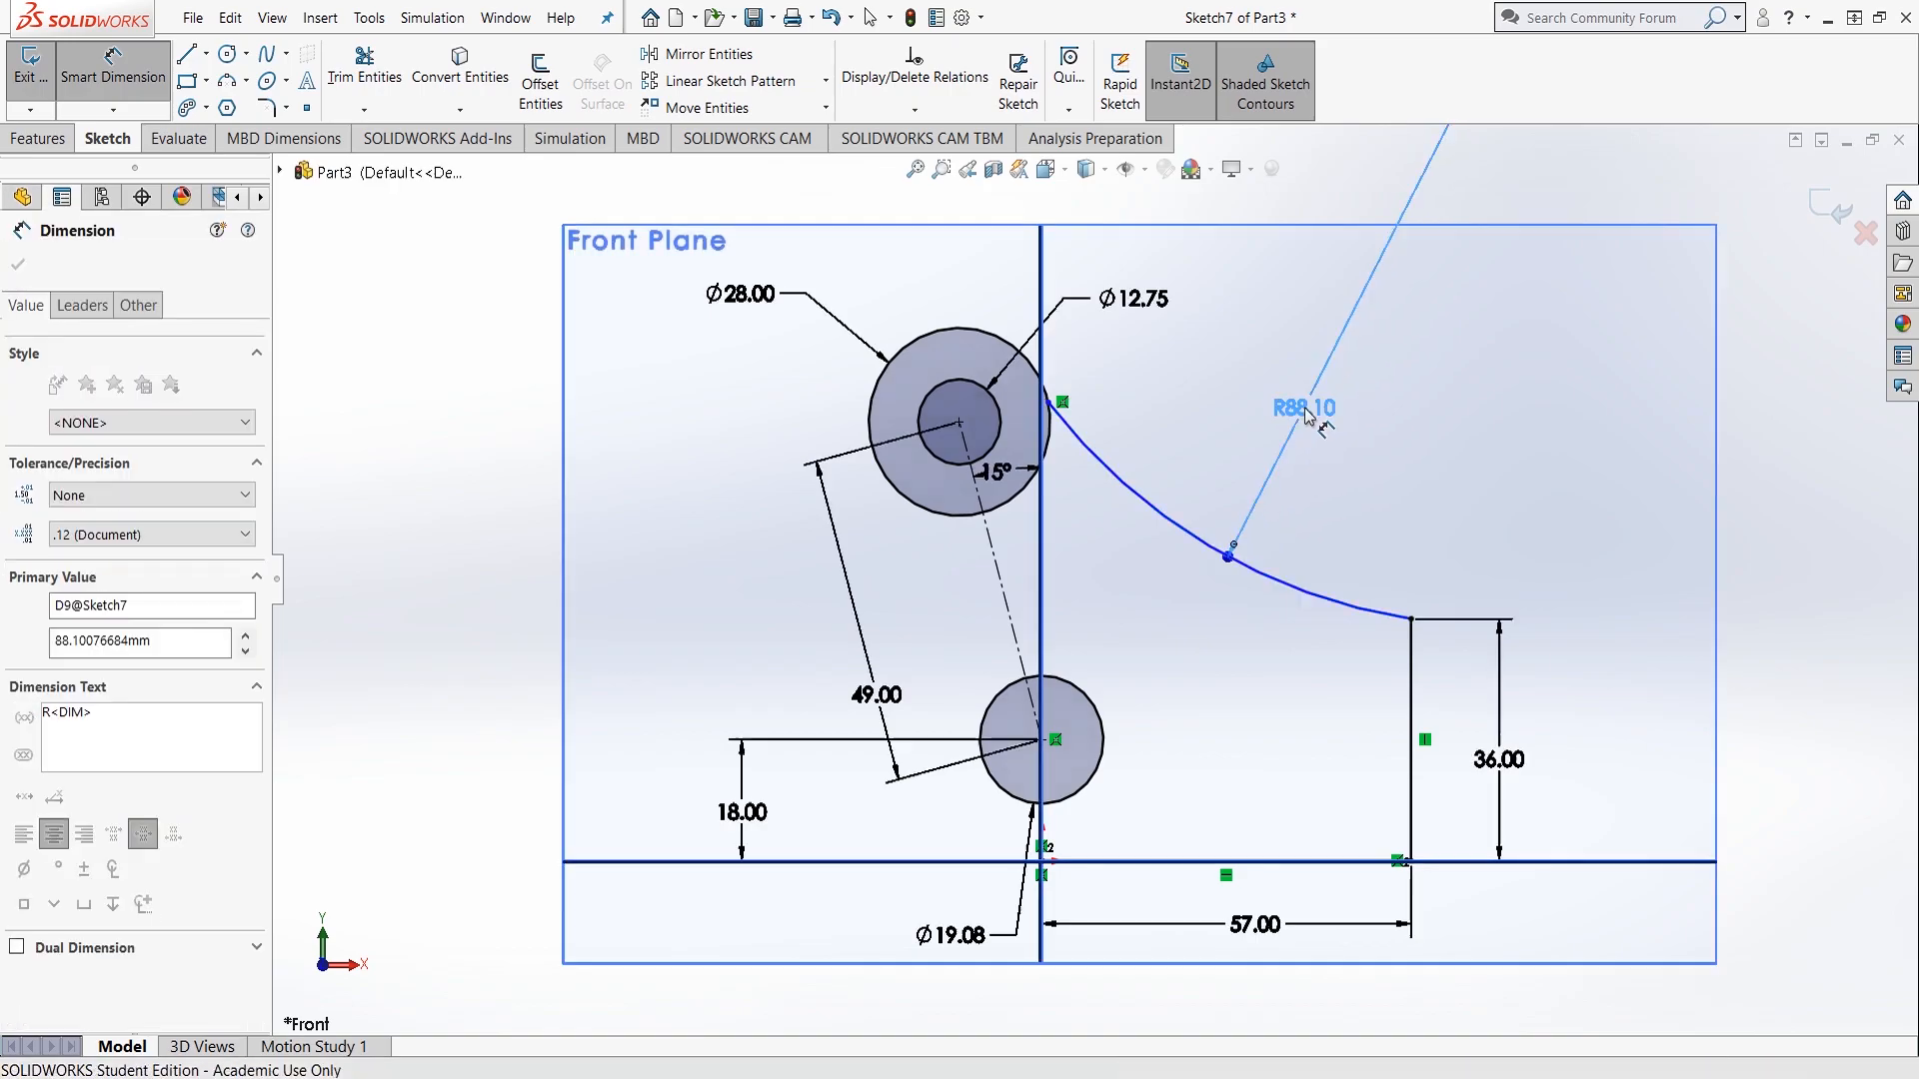
type("67")
key("Return")
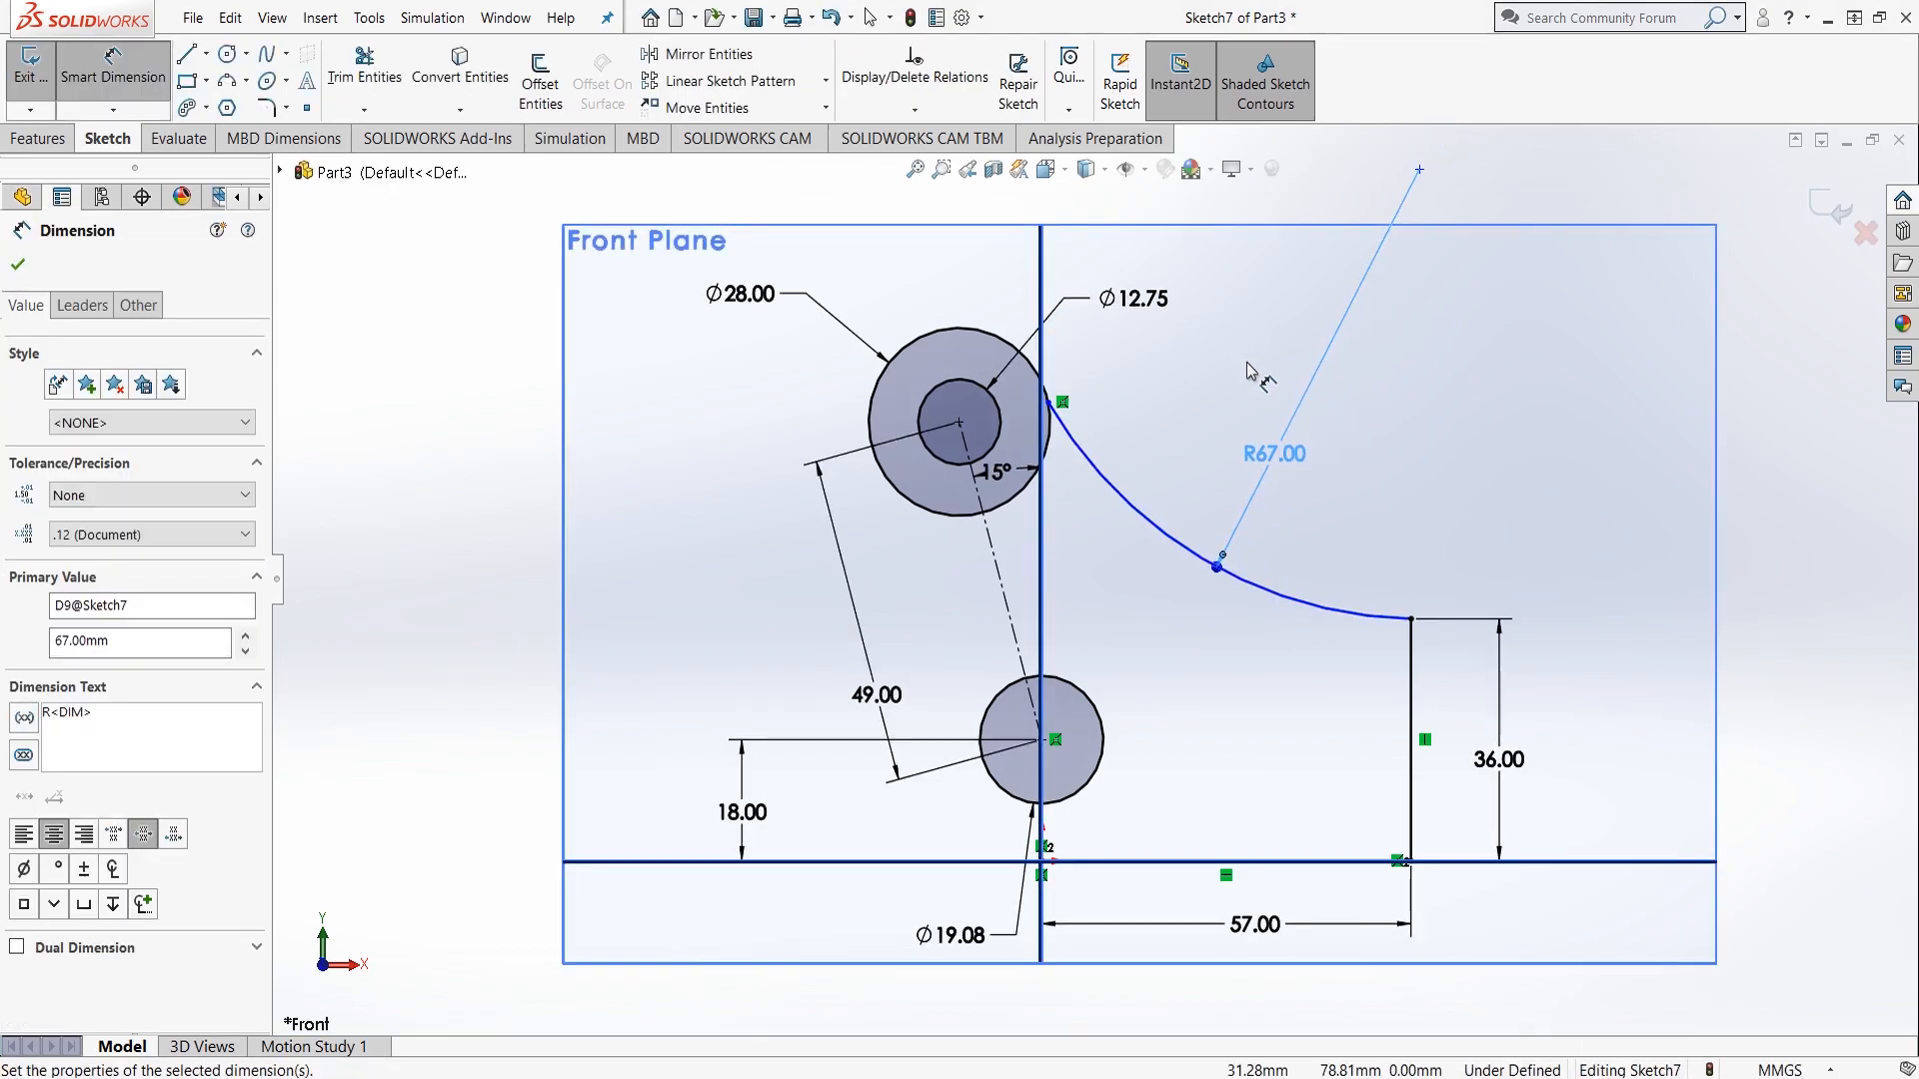
key("Escape")
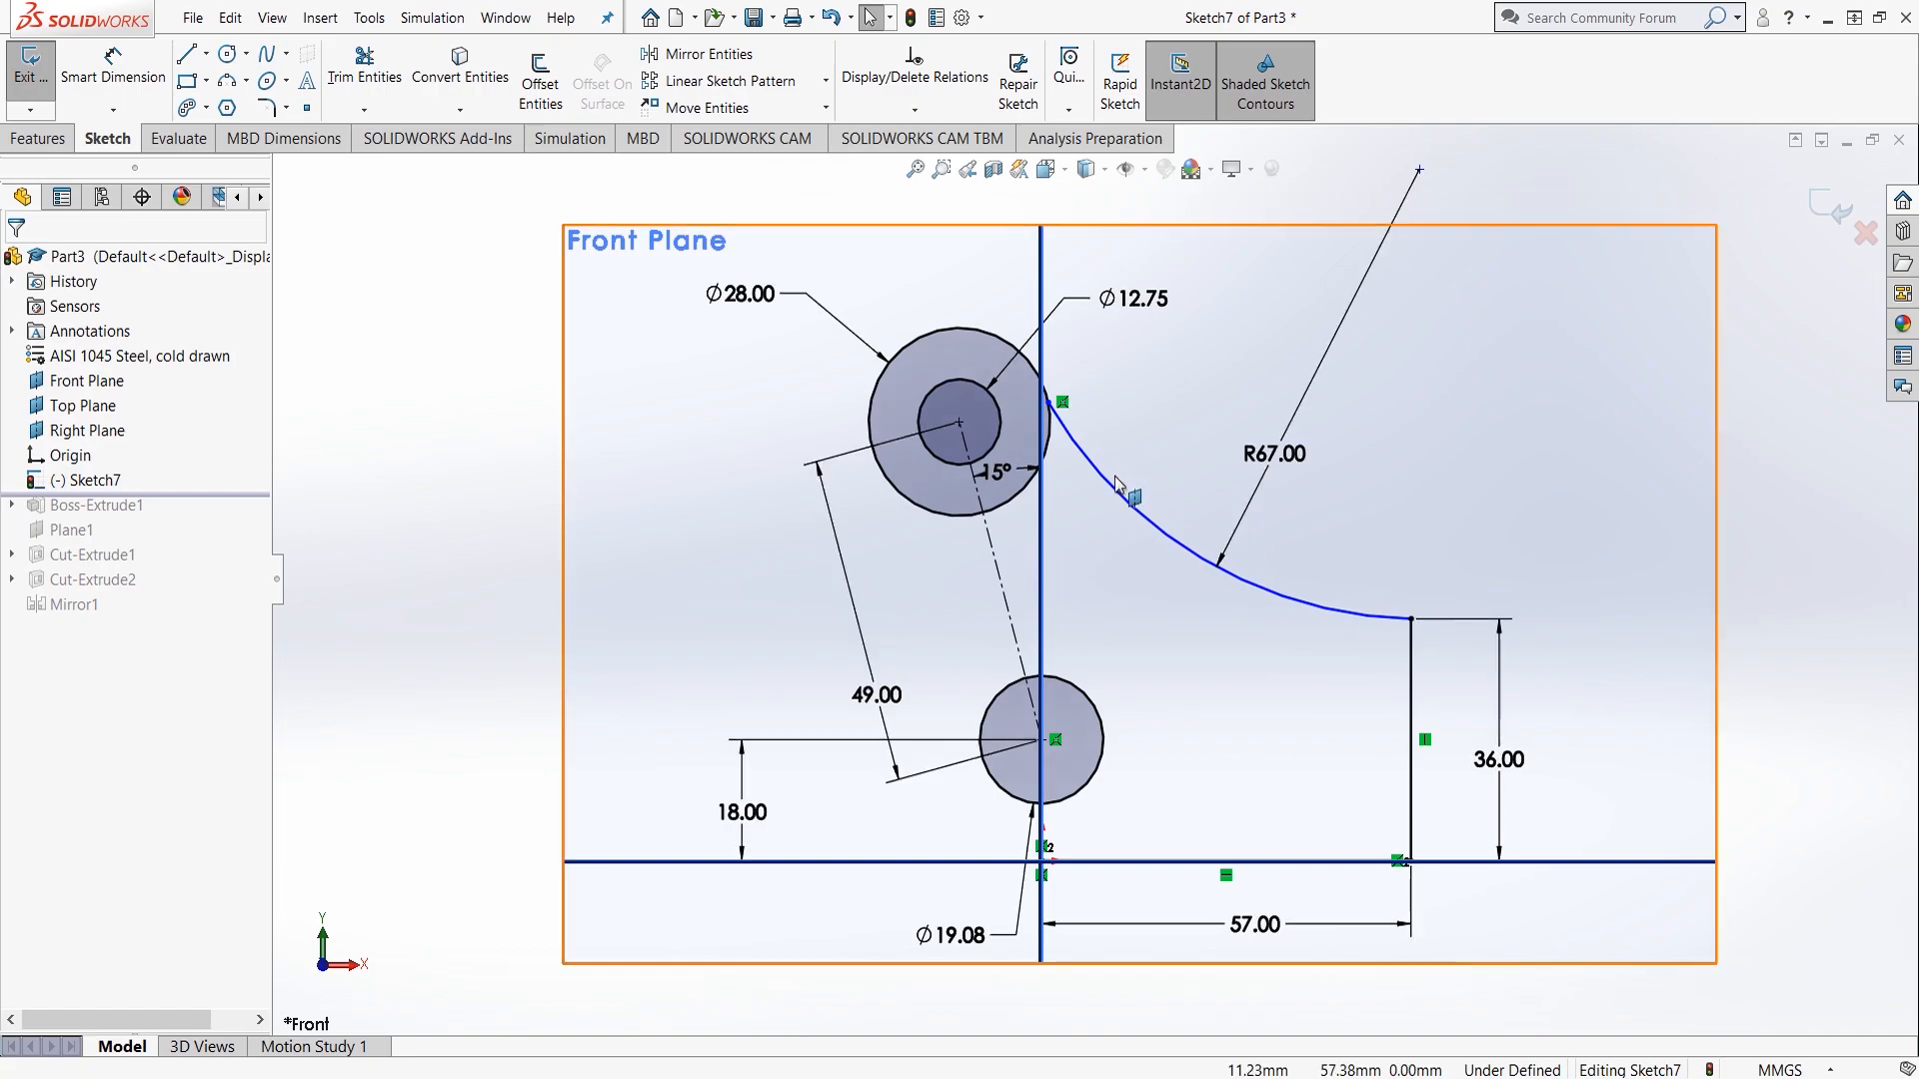
Step: Make the 67 mm radius arc tangent to the 28 mm circle
left_click(1117, 486)
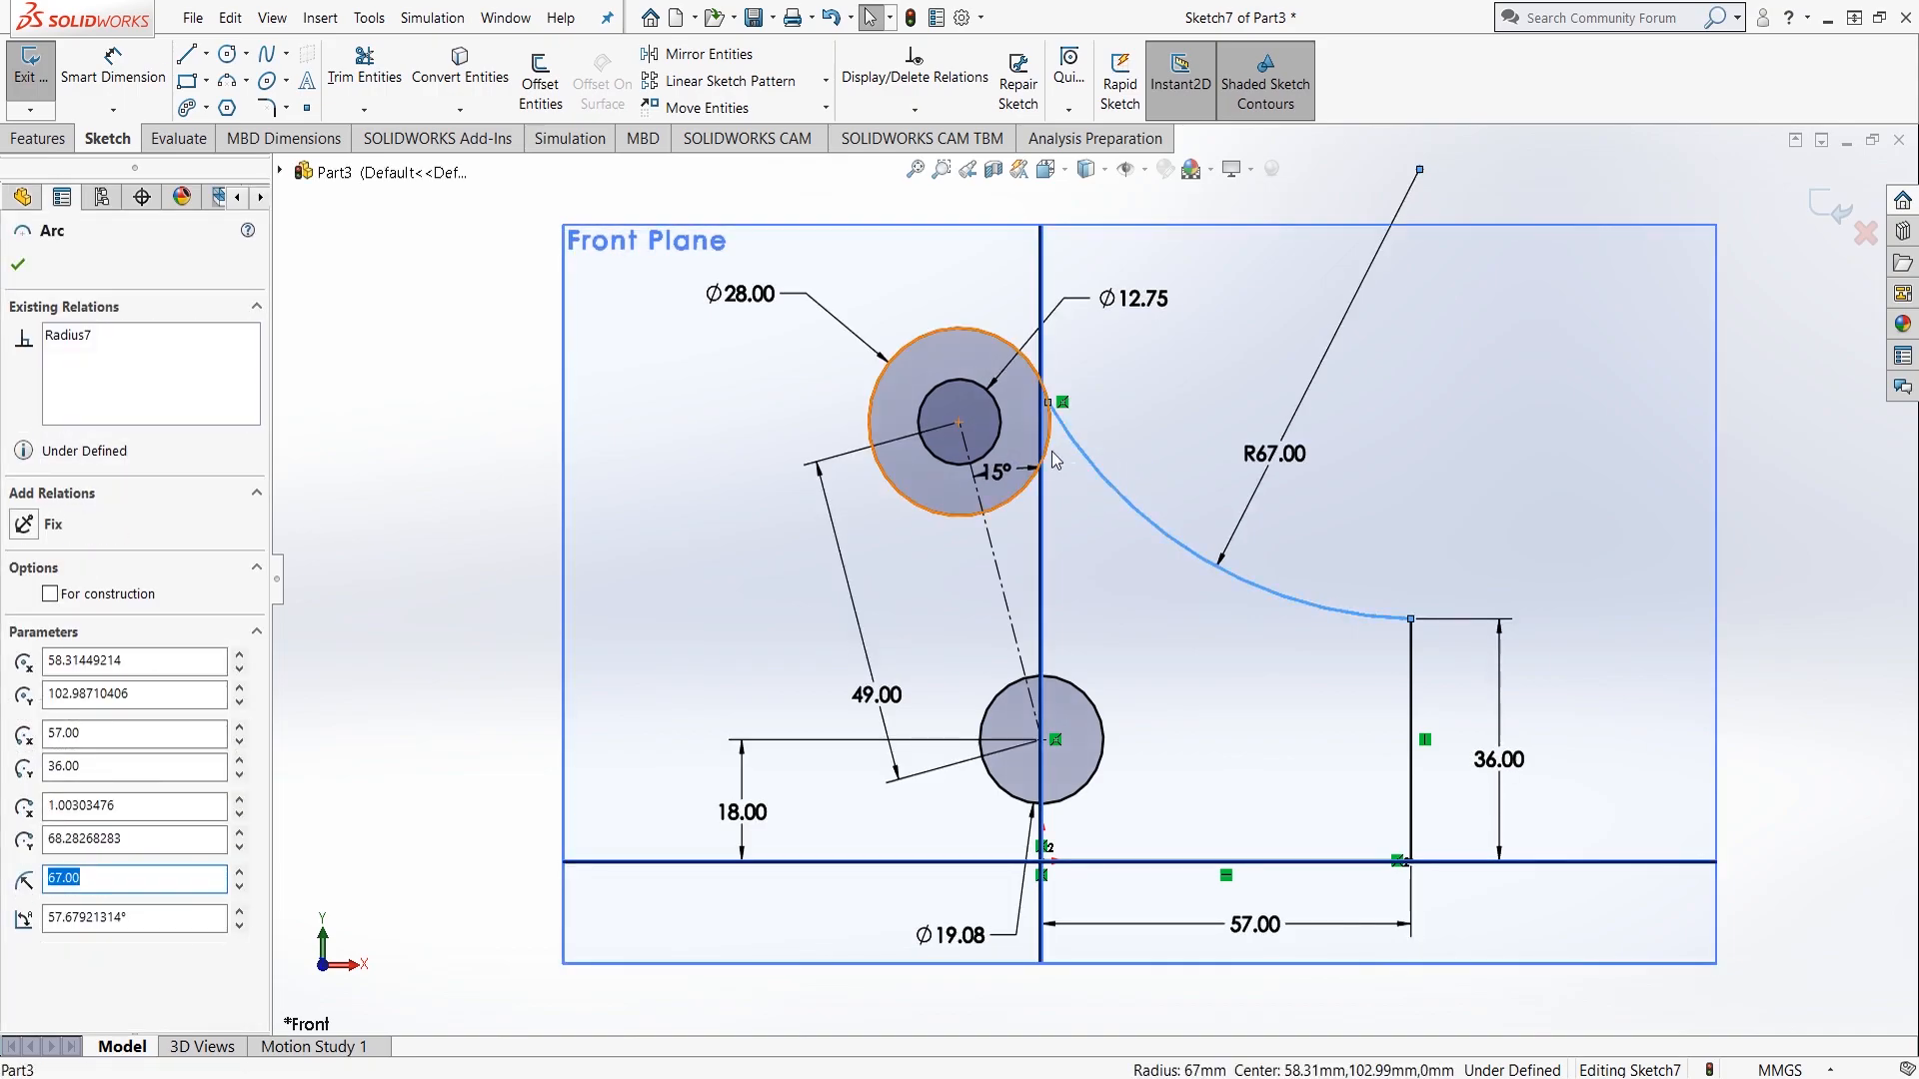
left_click(1053, 460, "ctrl")
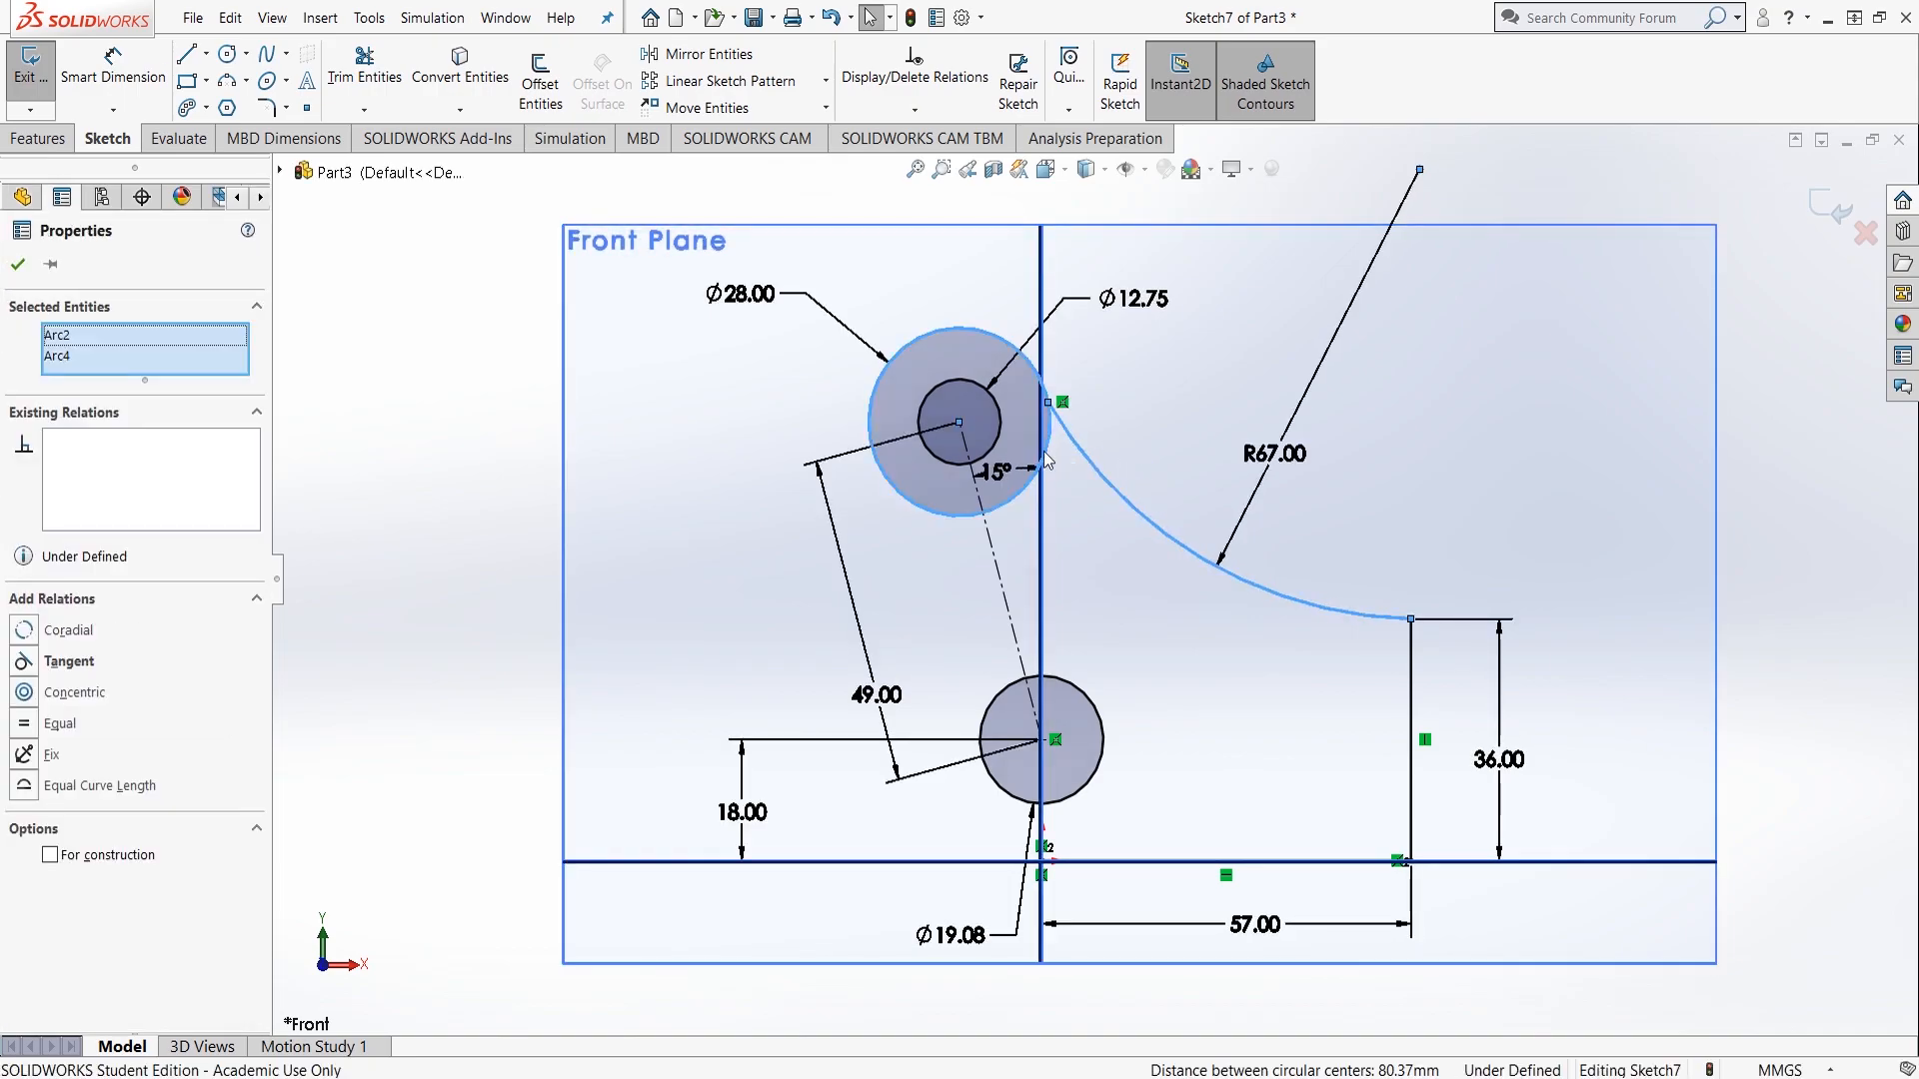
left_click(28, 669)
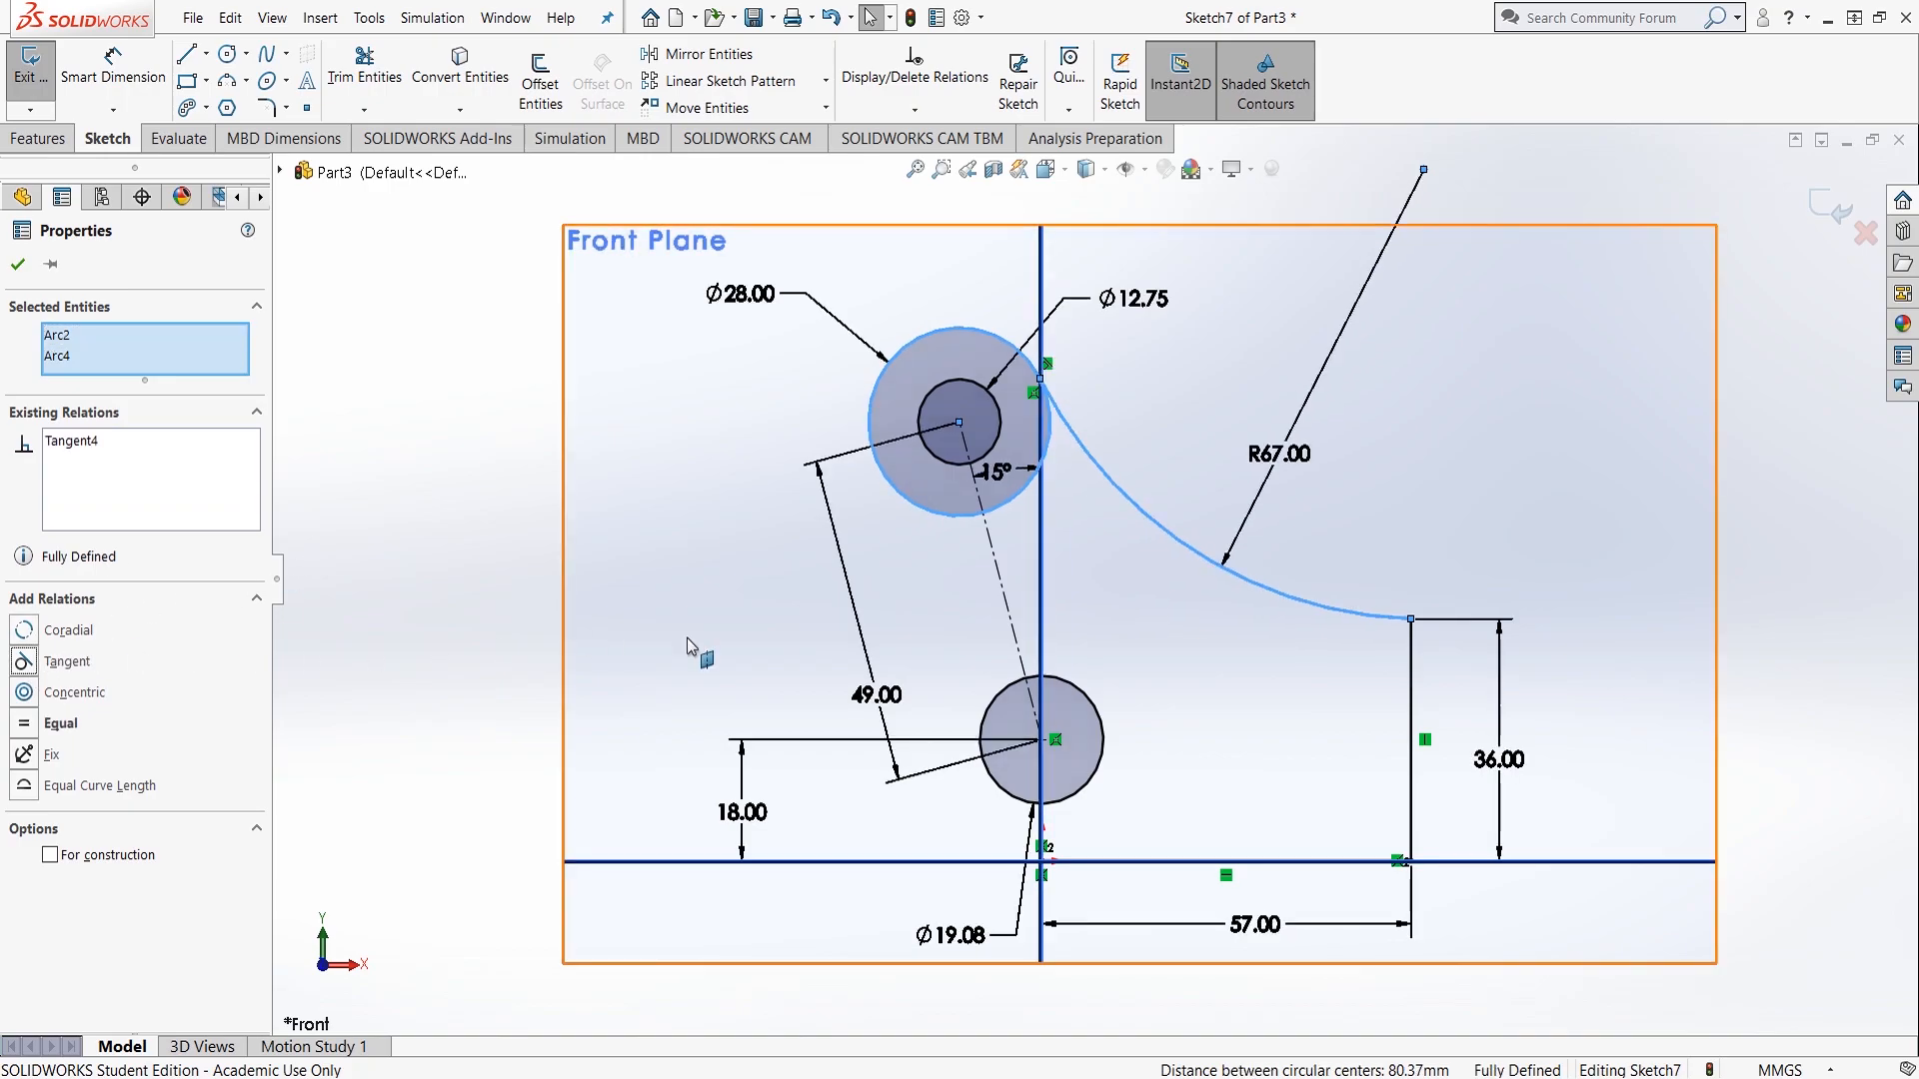
left_click(1377, 454)
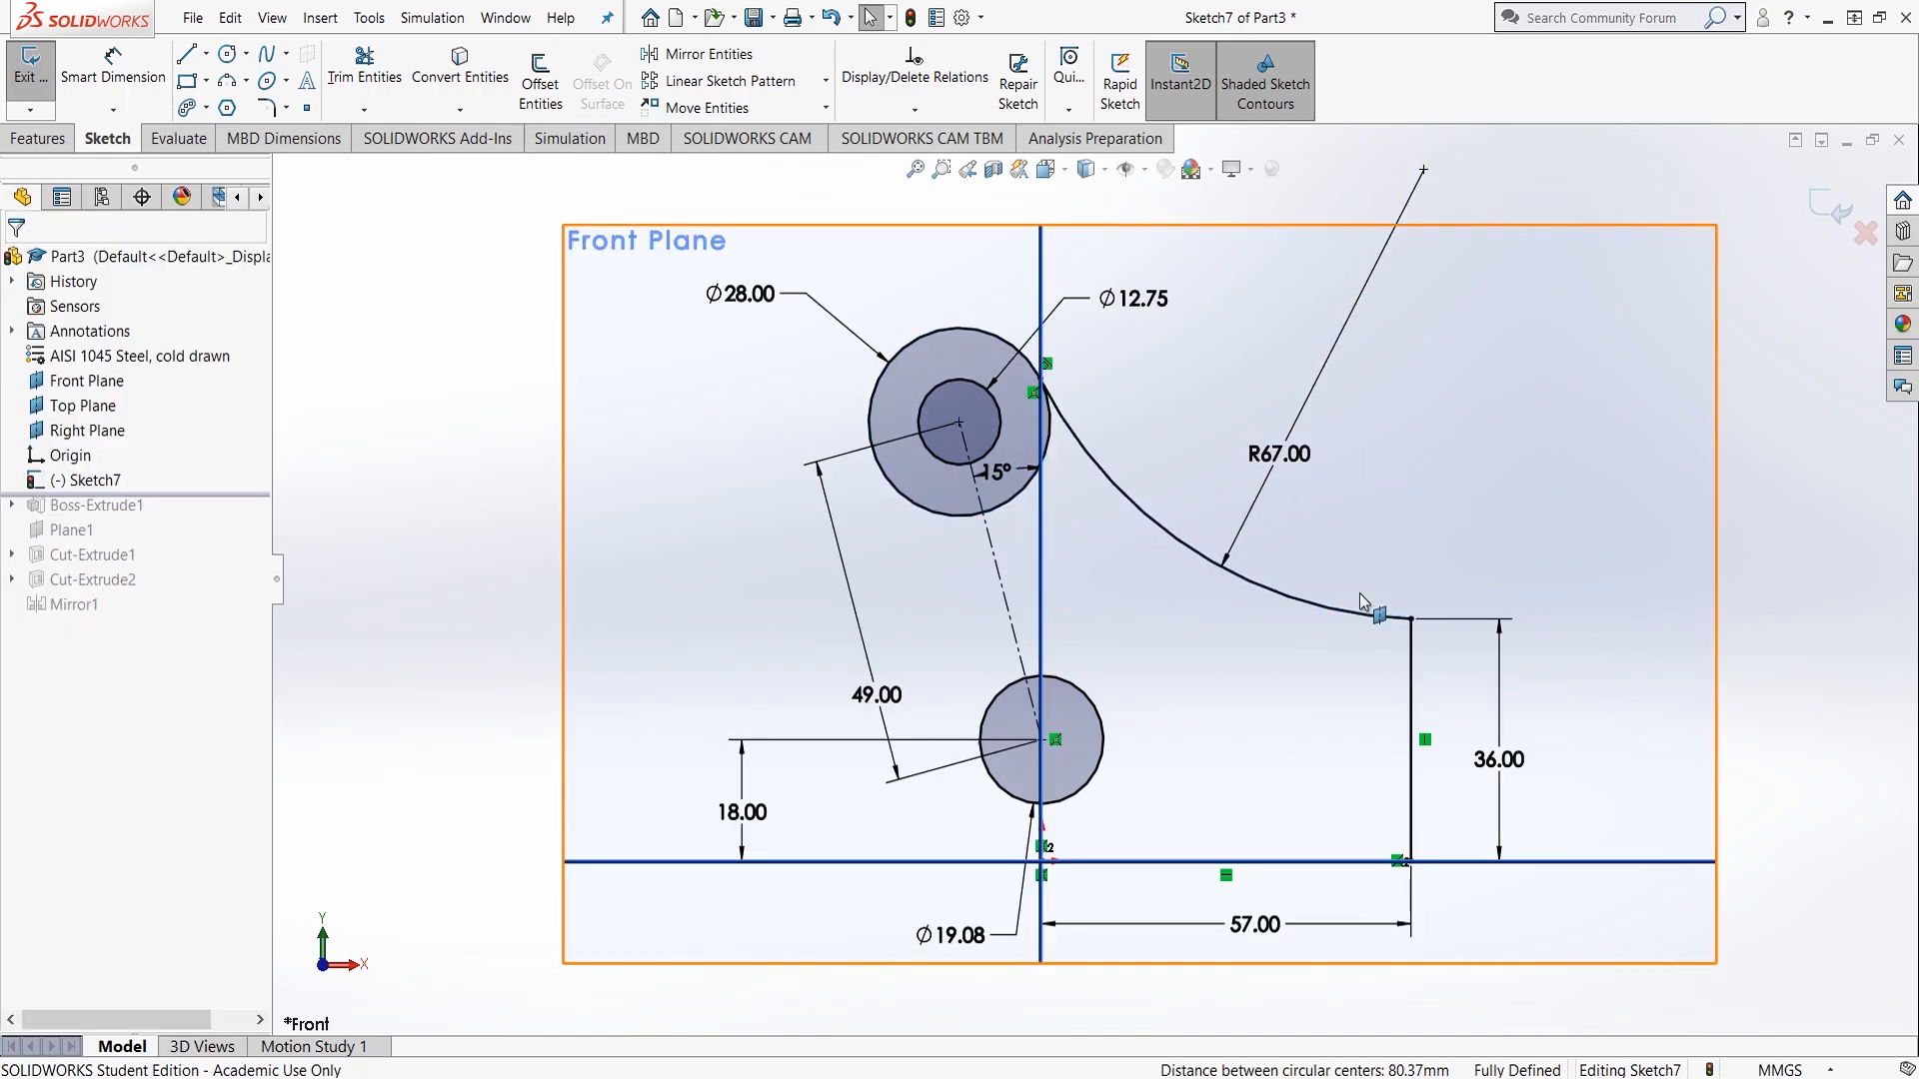
Step: Sketch a three-point arc of about 19 mm radius from the origin, curving up to the left of the lower circle
scroll(1137, 619, "up", 2)
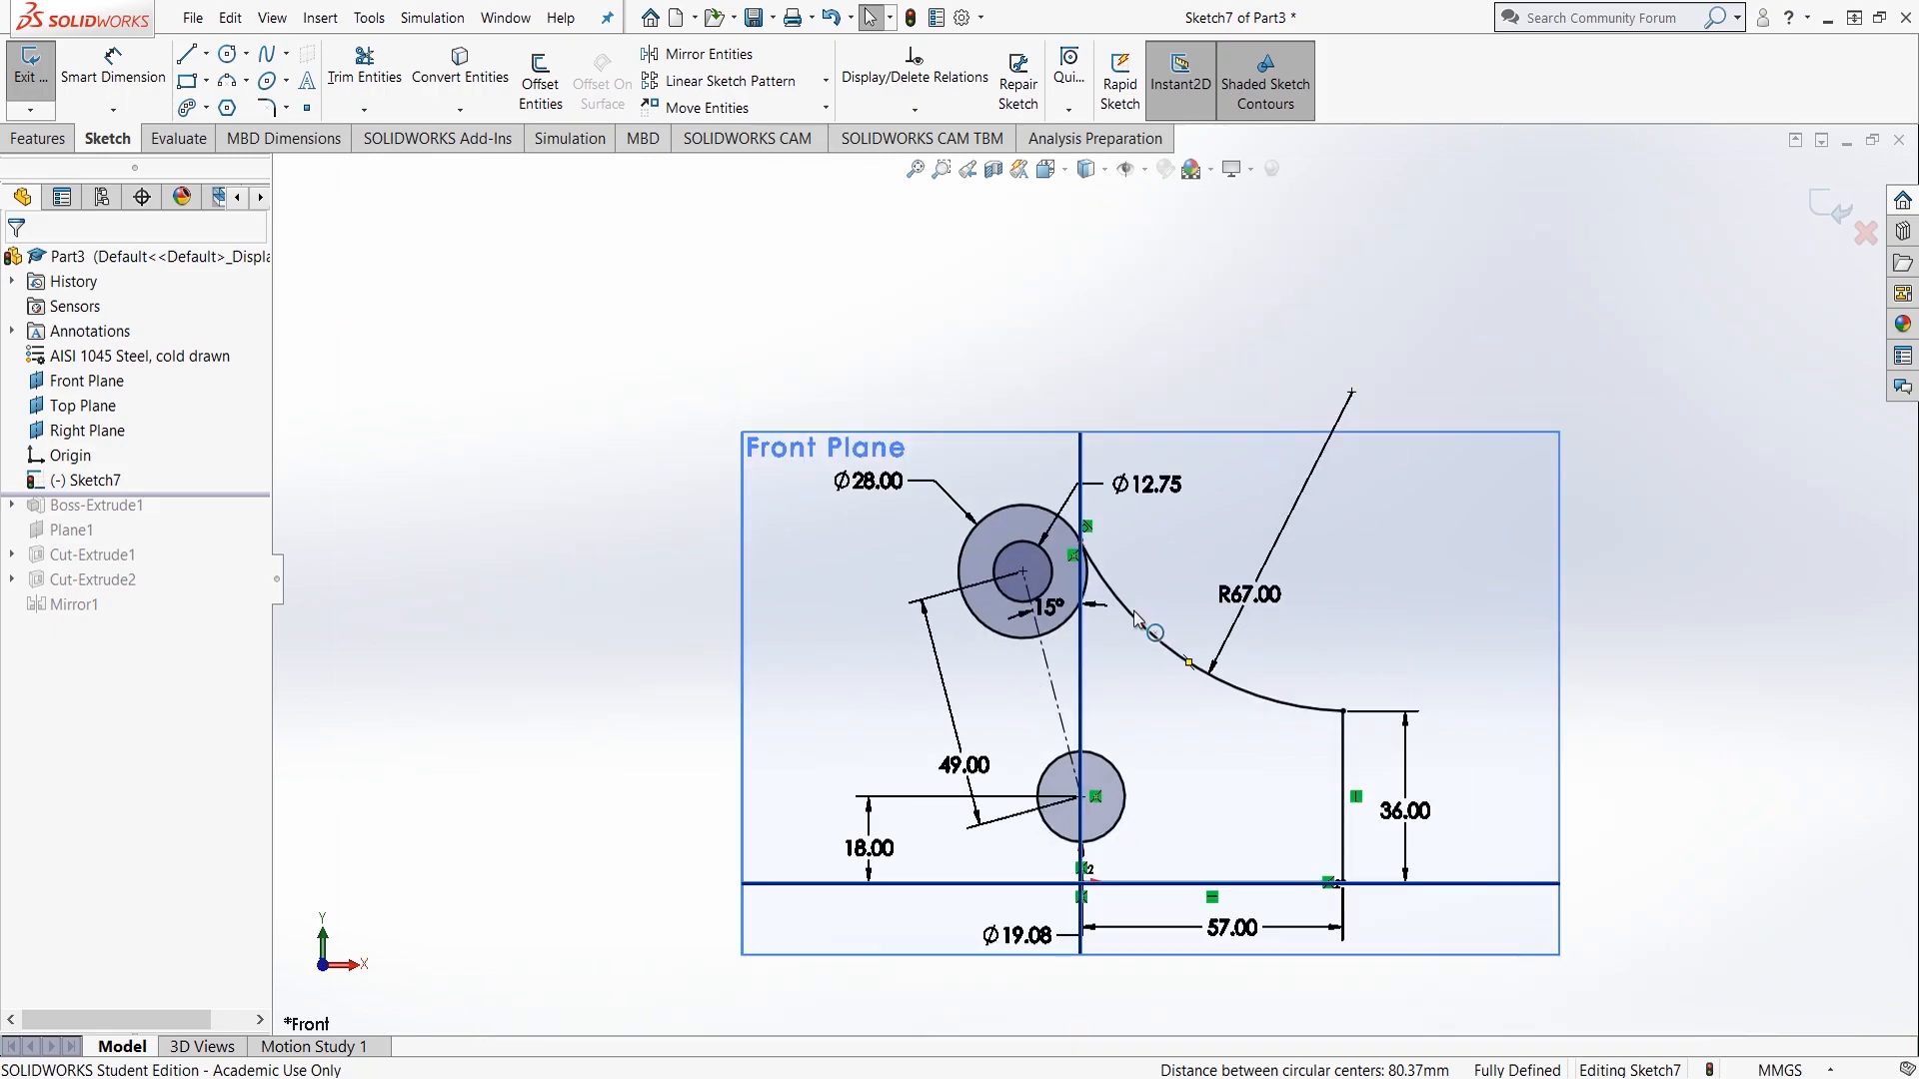
scroll(1228, 777, "down", 2)
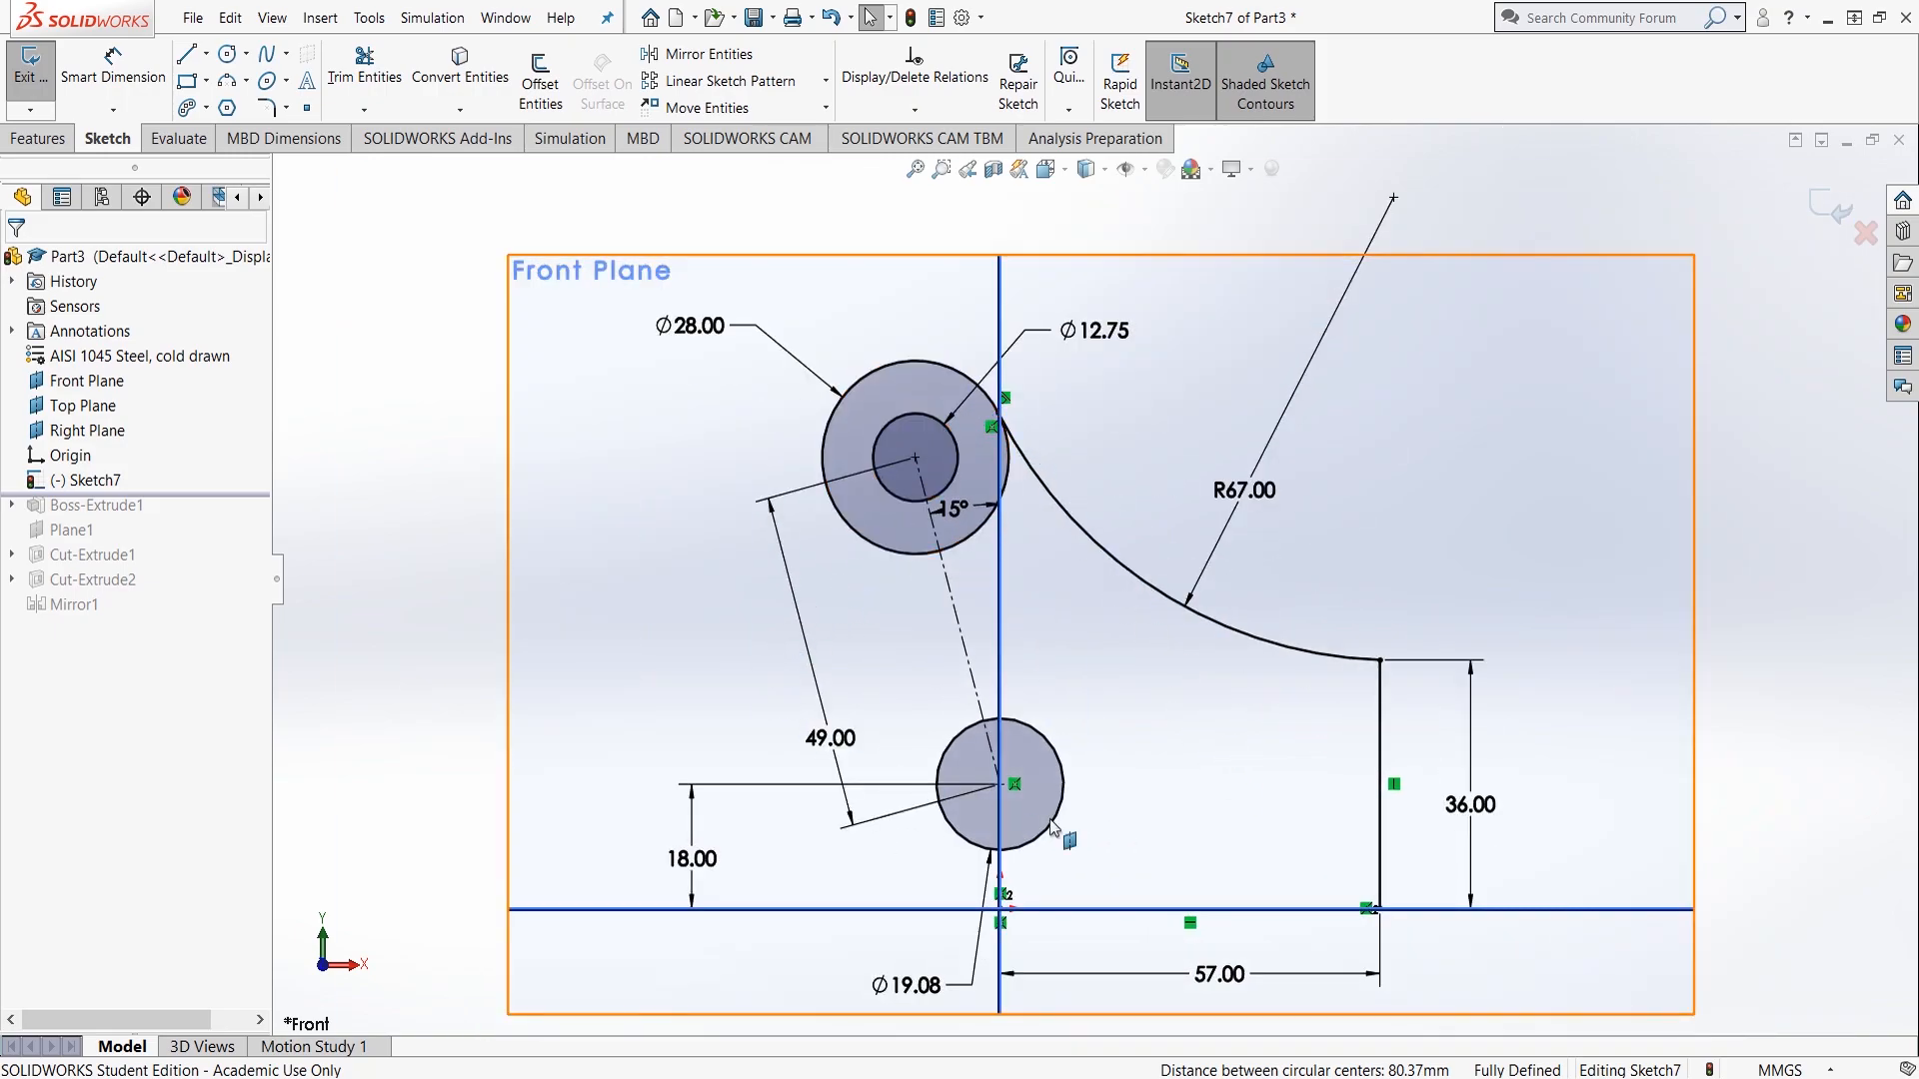
left_click(228, 86)
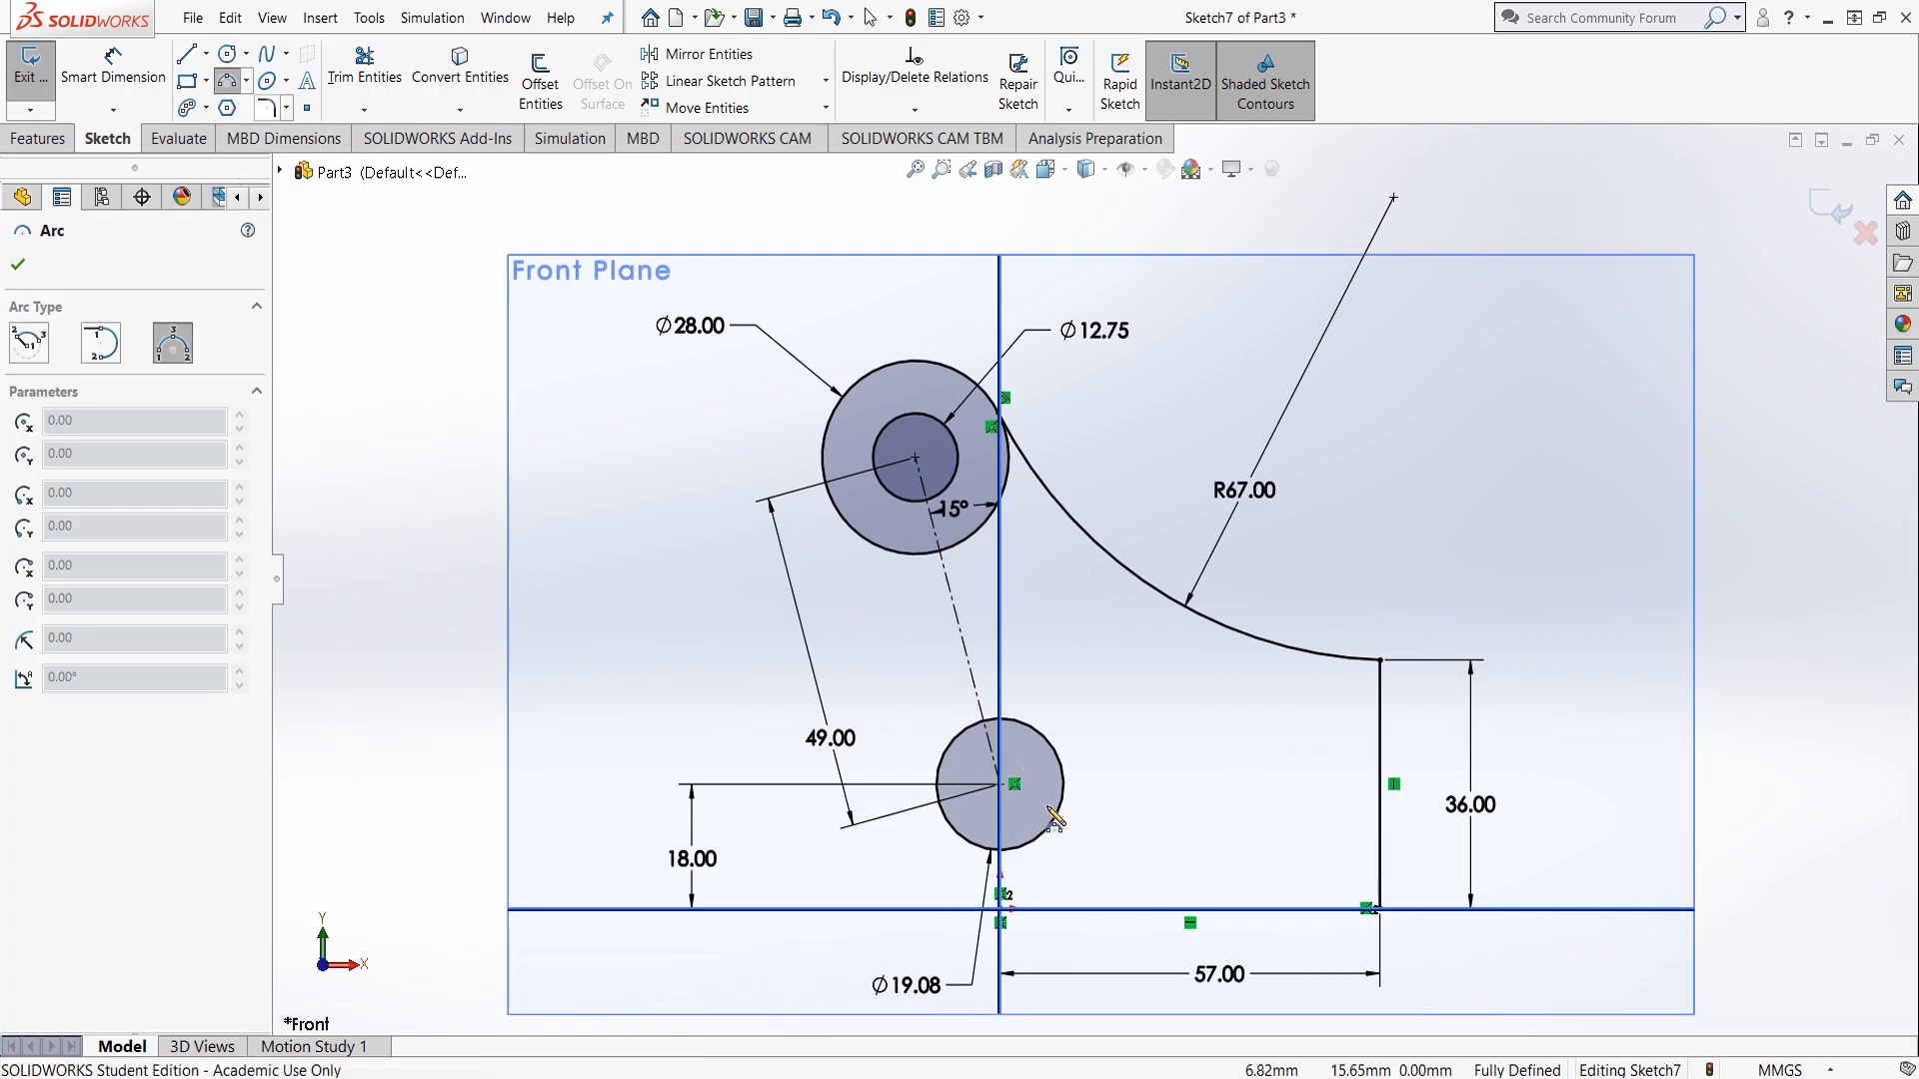
scroll(1036, 920, "down", 2)
scroll(1002, 899, "down", 1)
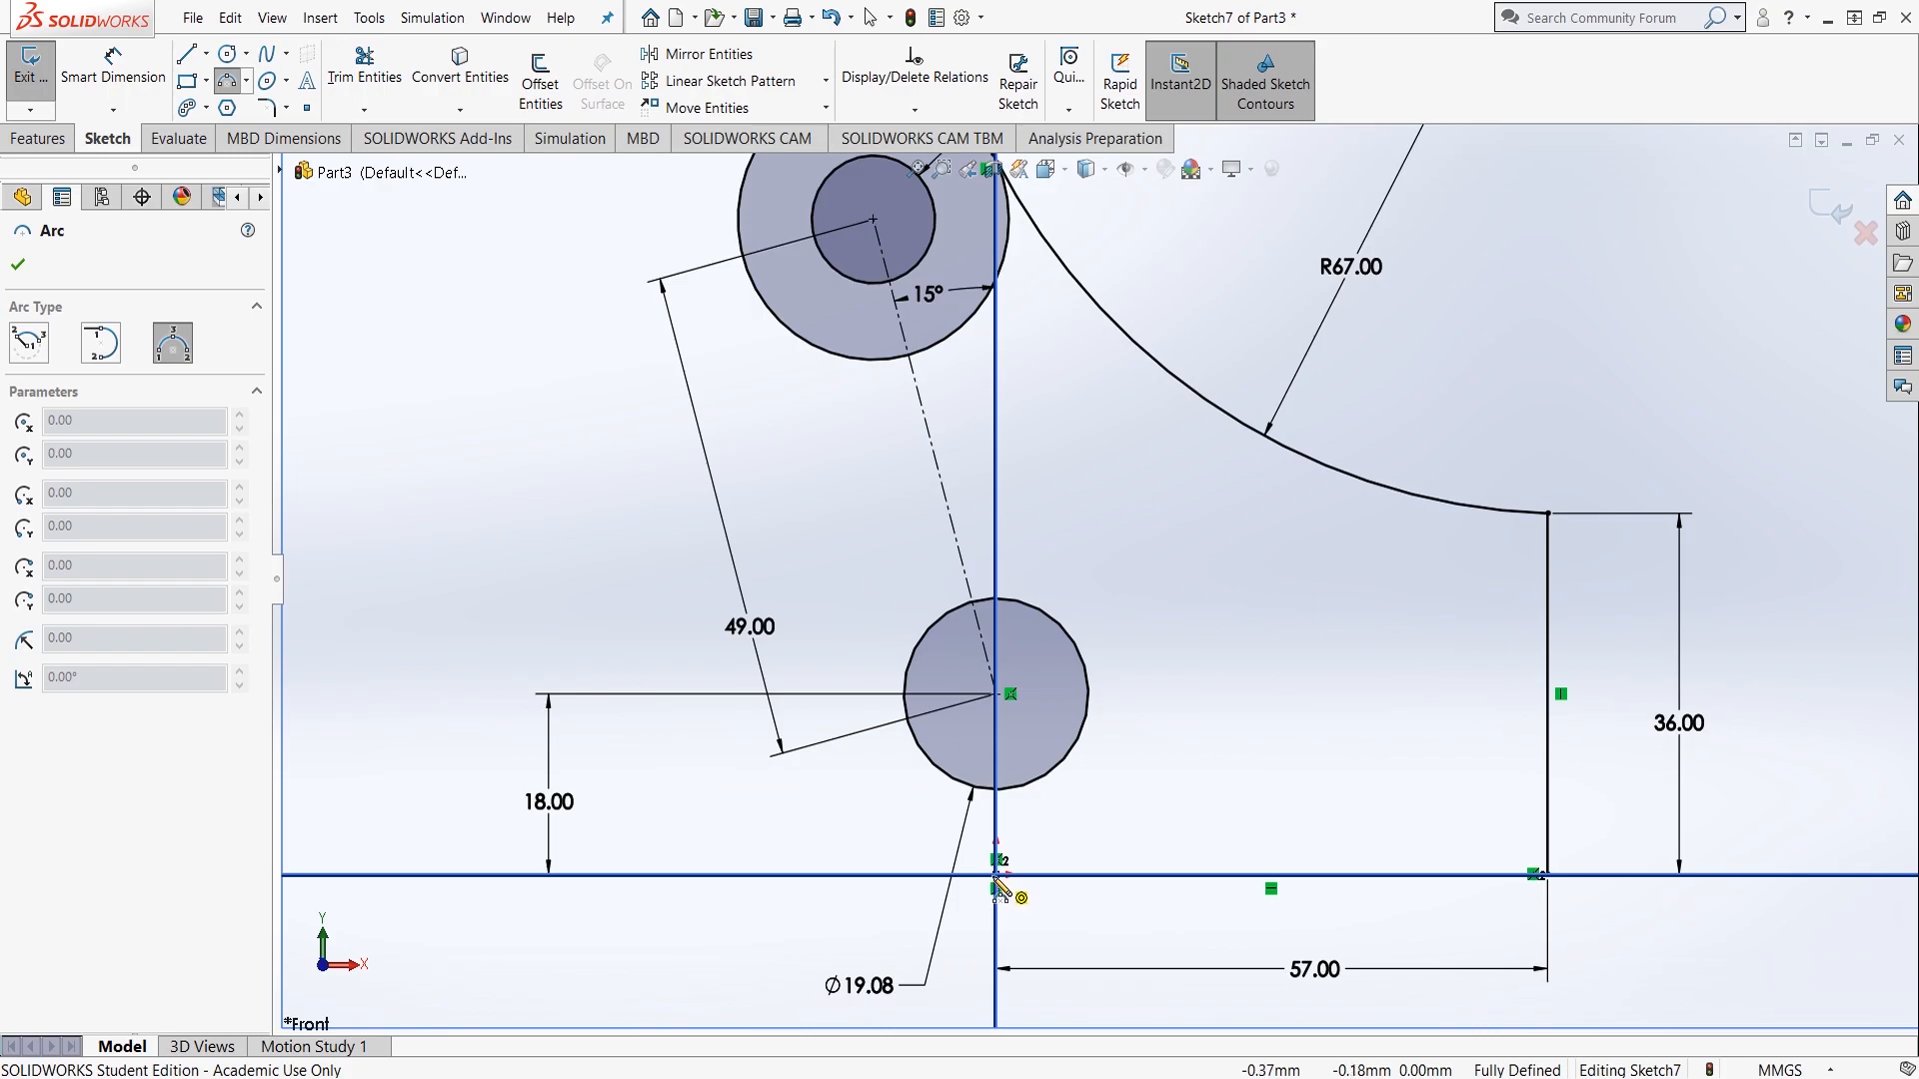
left_click(996, 877)
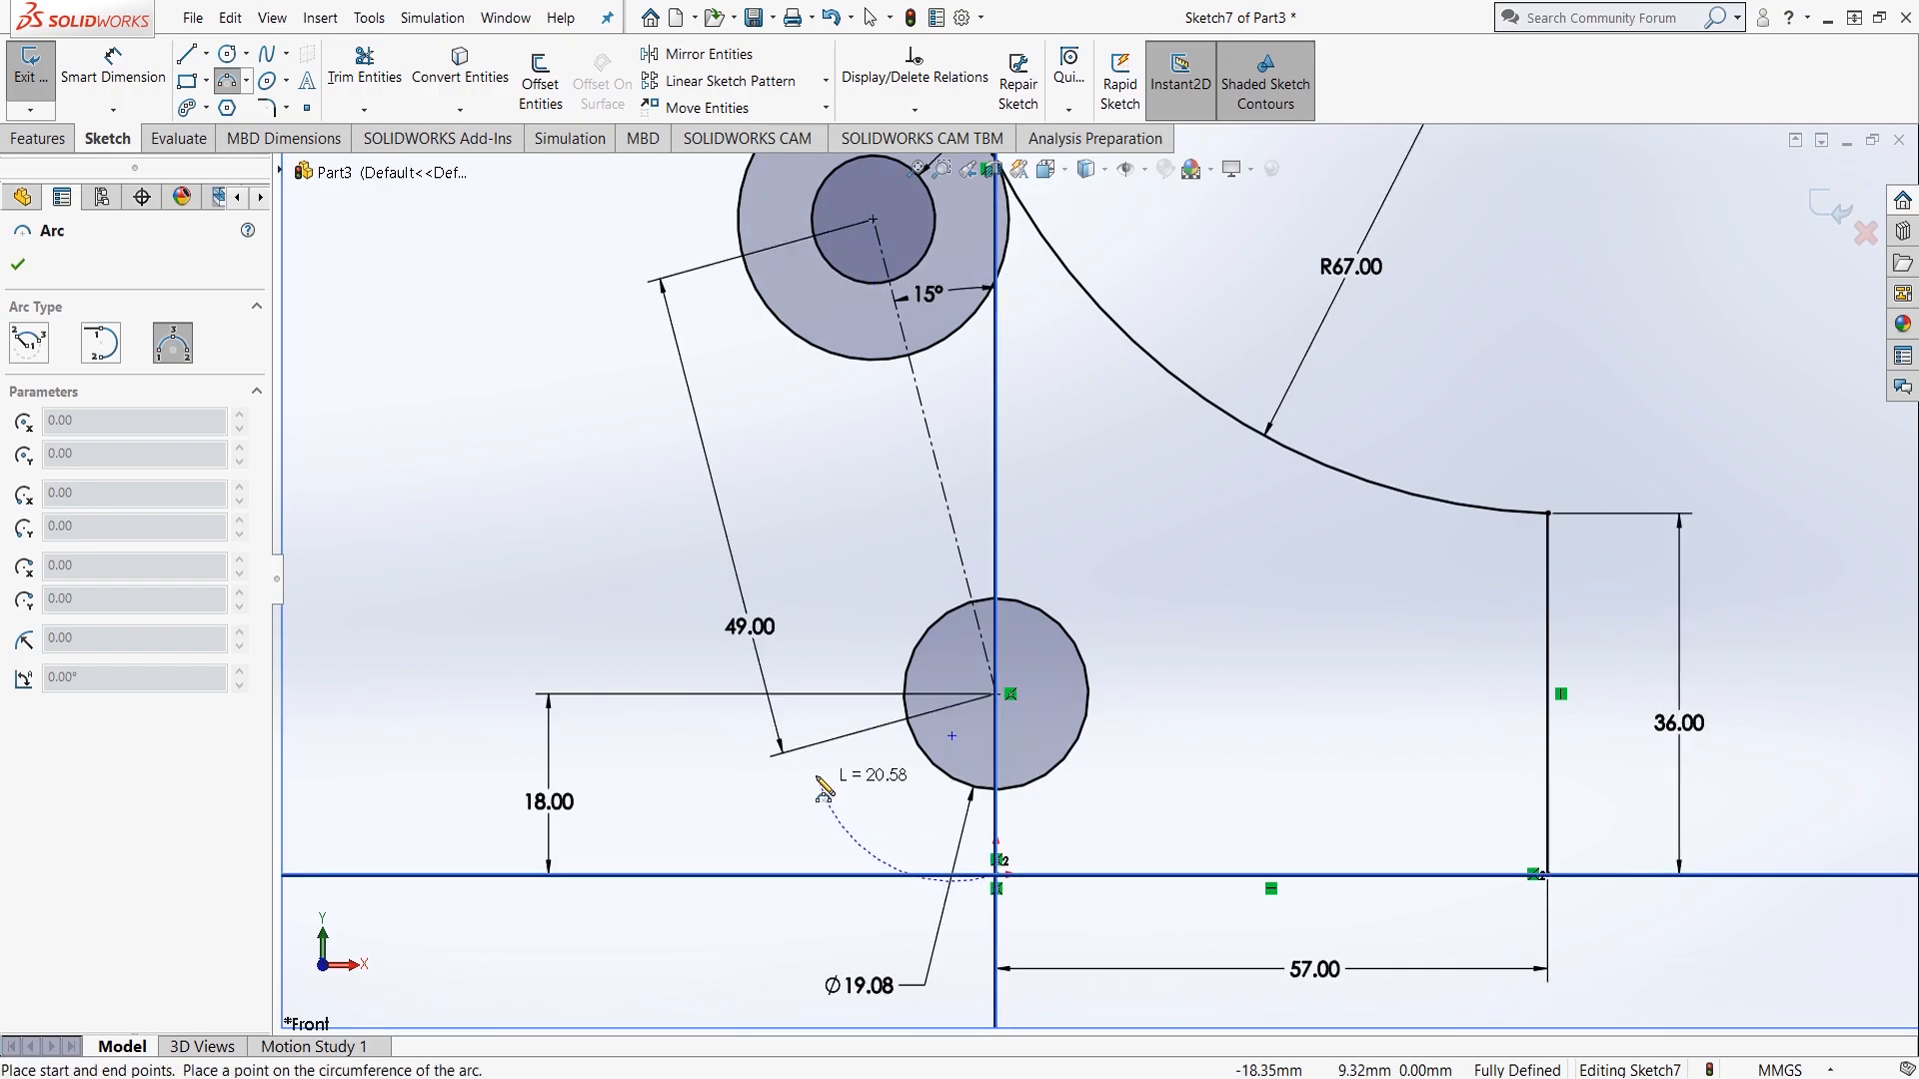
left_click(797, 719)
key("Escape")
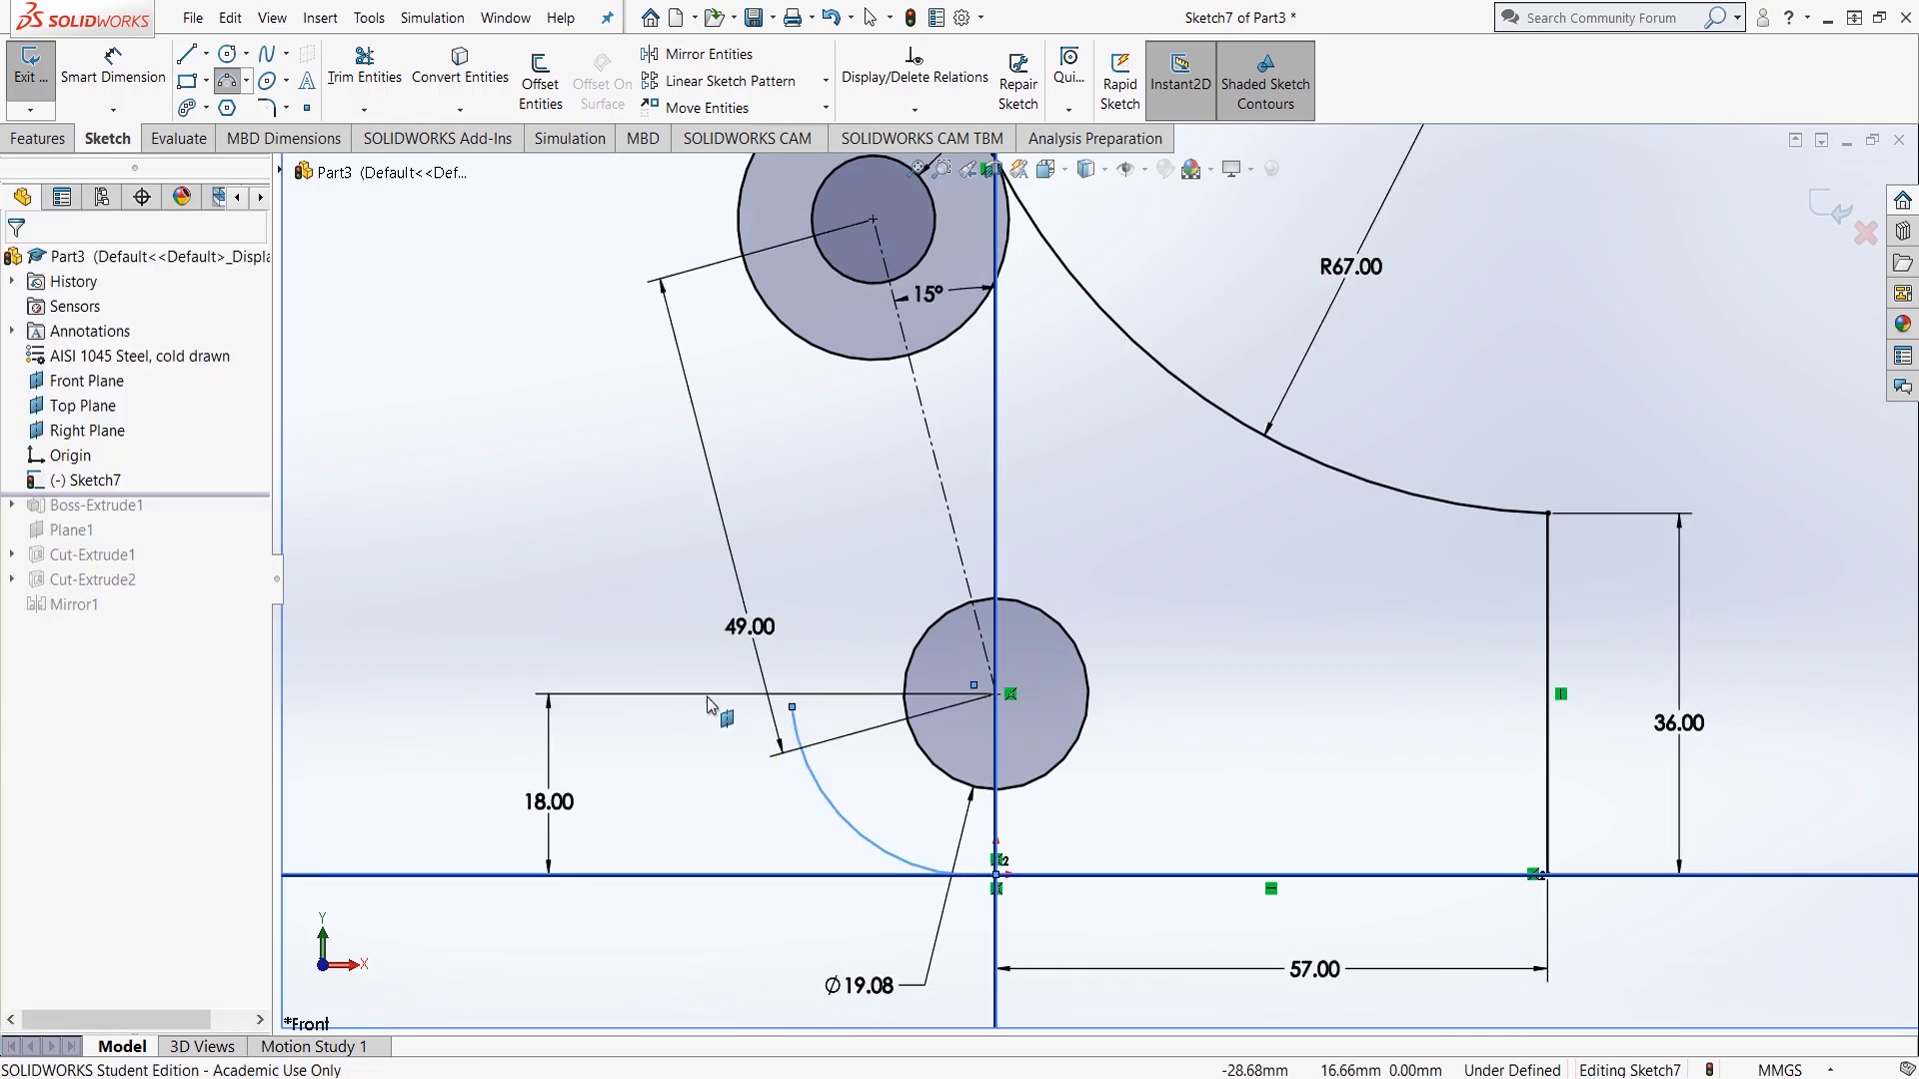
left_click(386, 317)
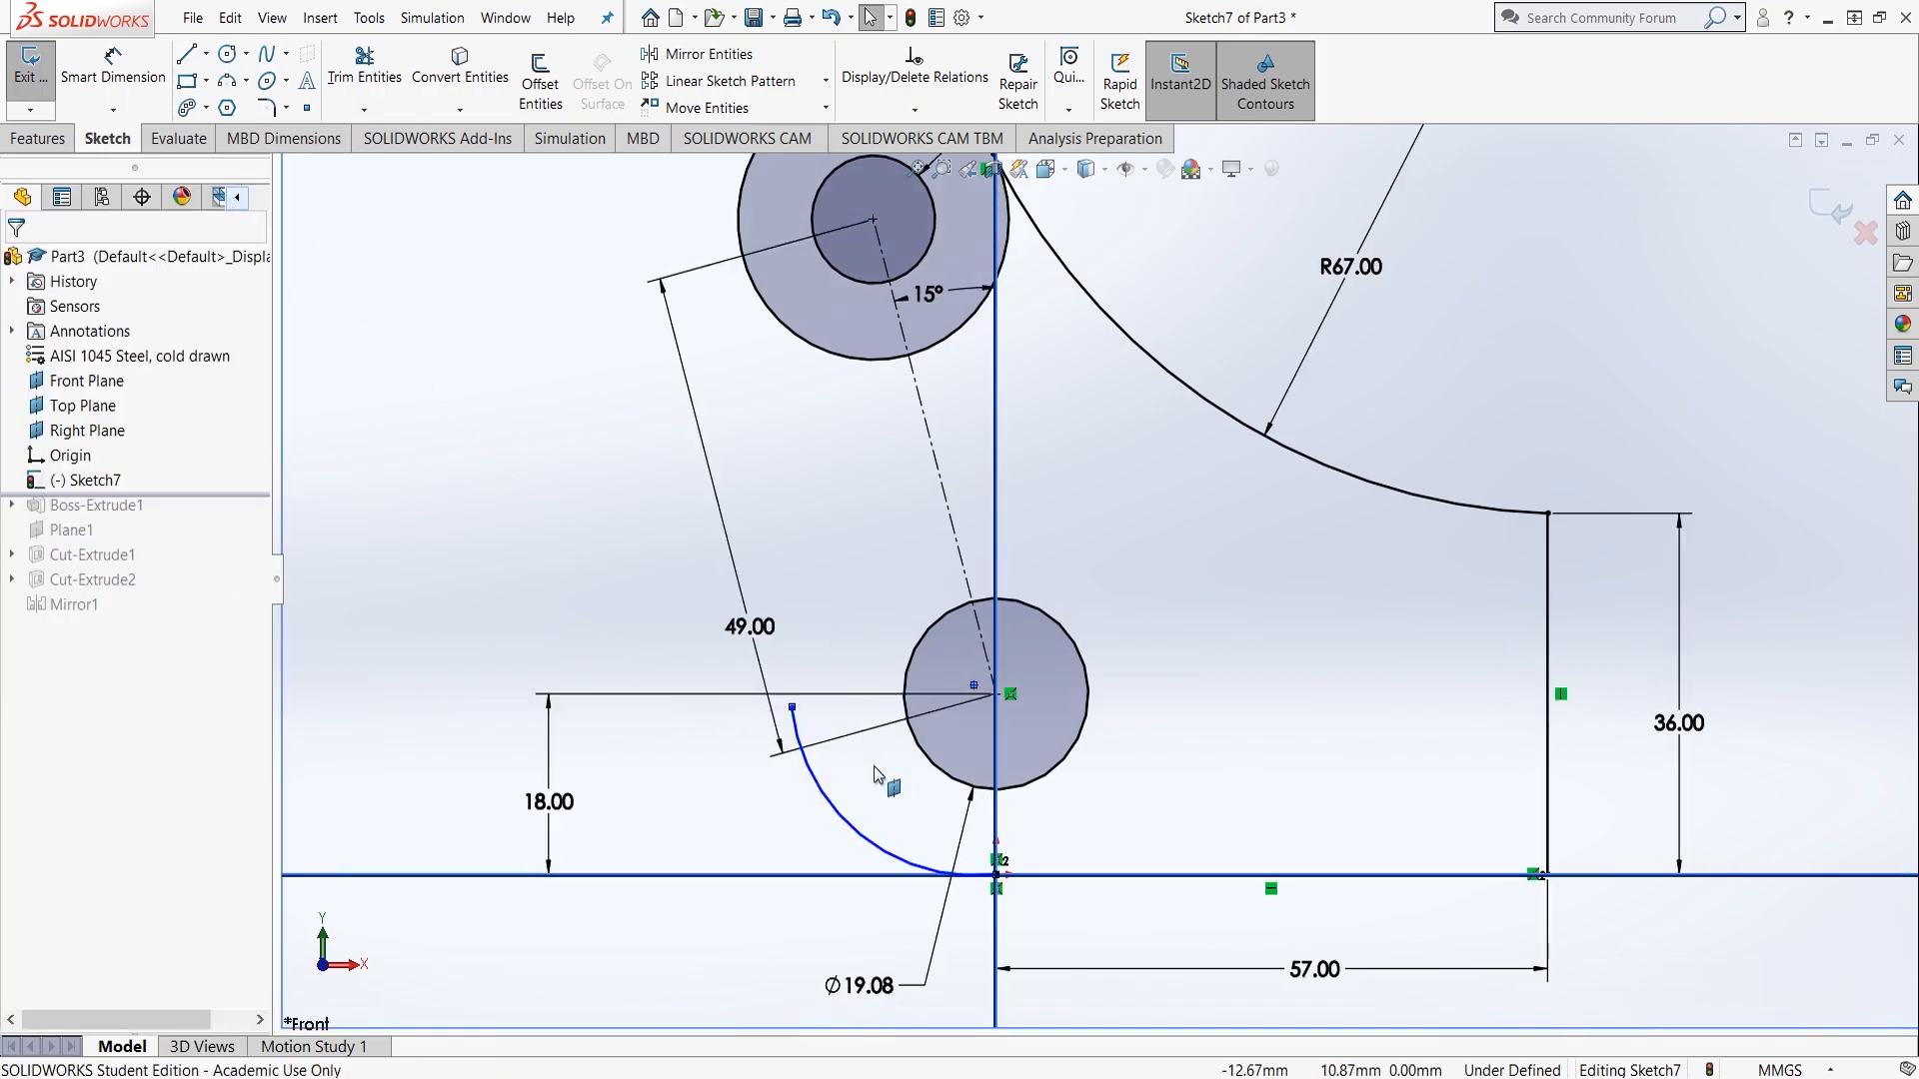
Step: Add a horizontal relation between the upper end of the lower-left arc and the centre of the lower circle
left_click(792, 708)
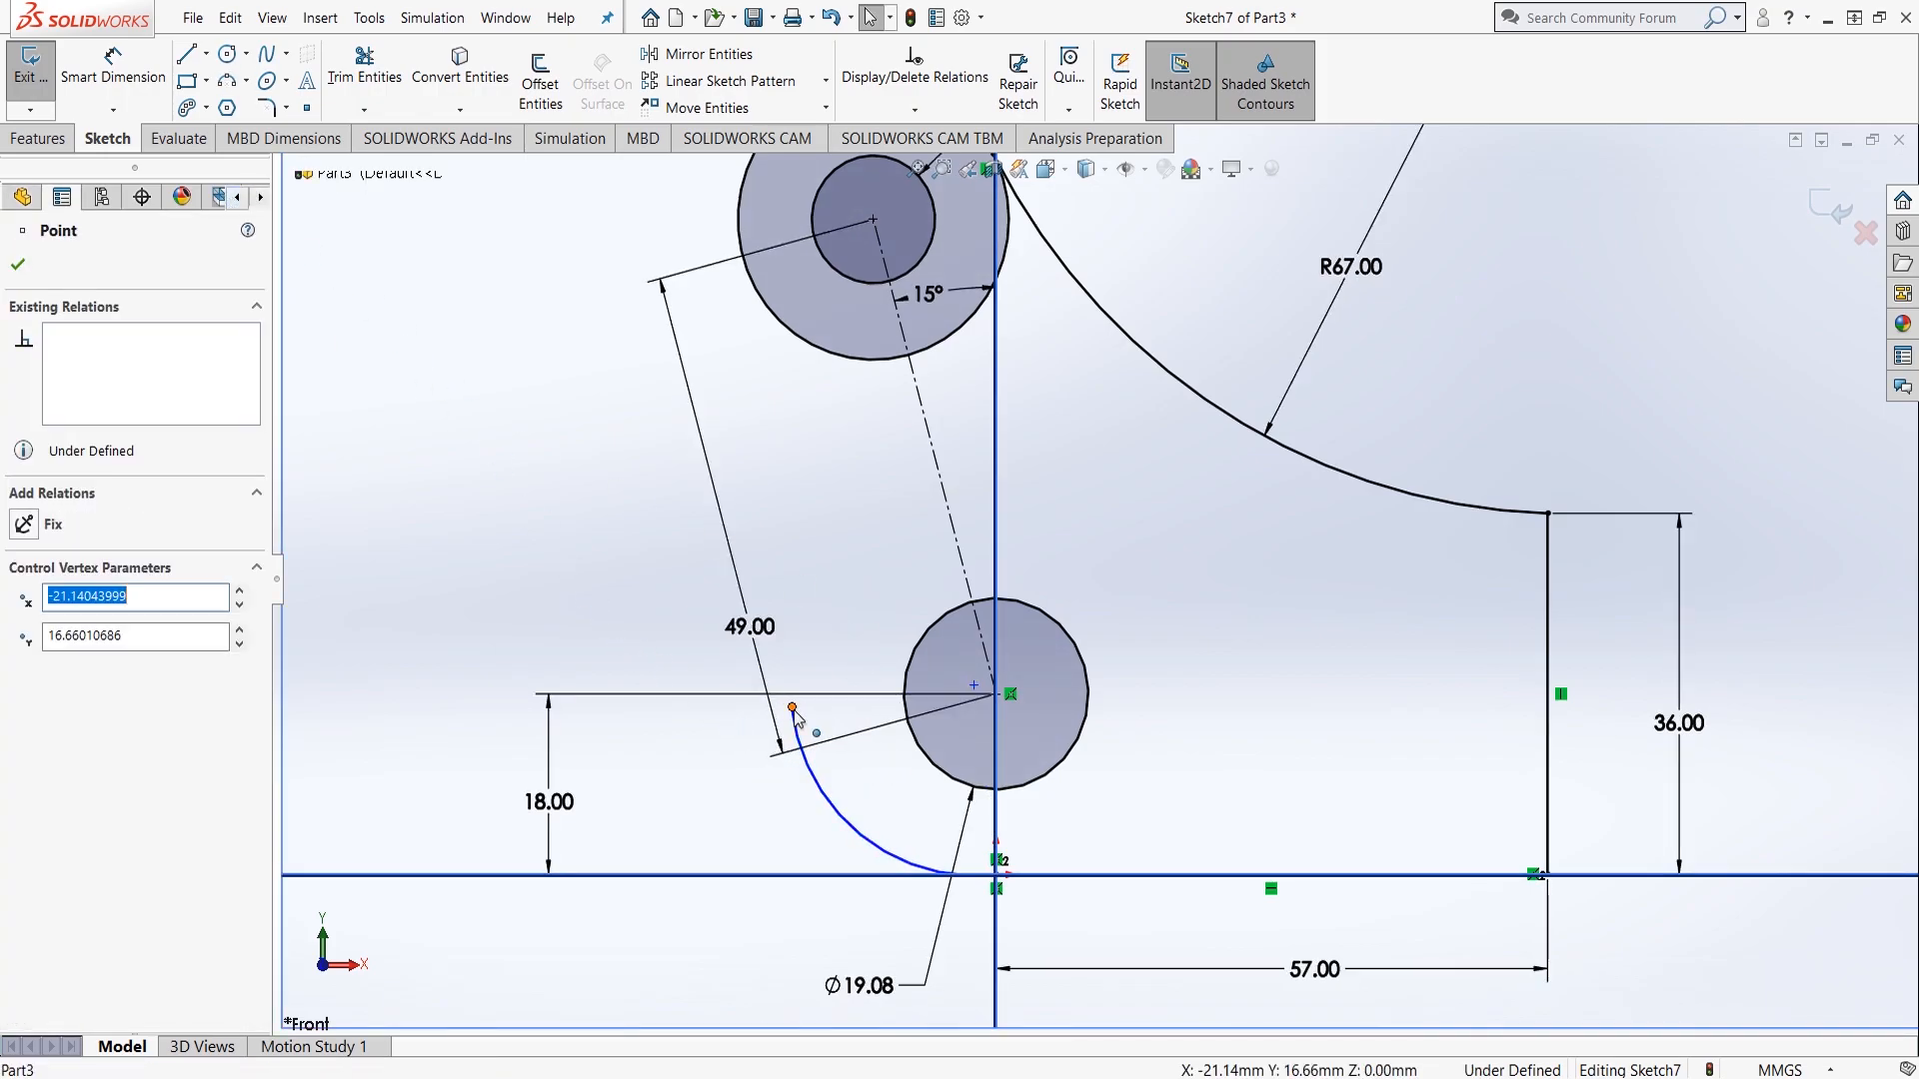
left_click(998, 693, "ctrl")
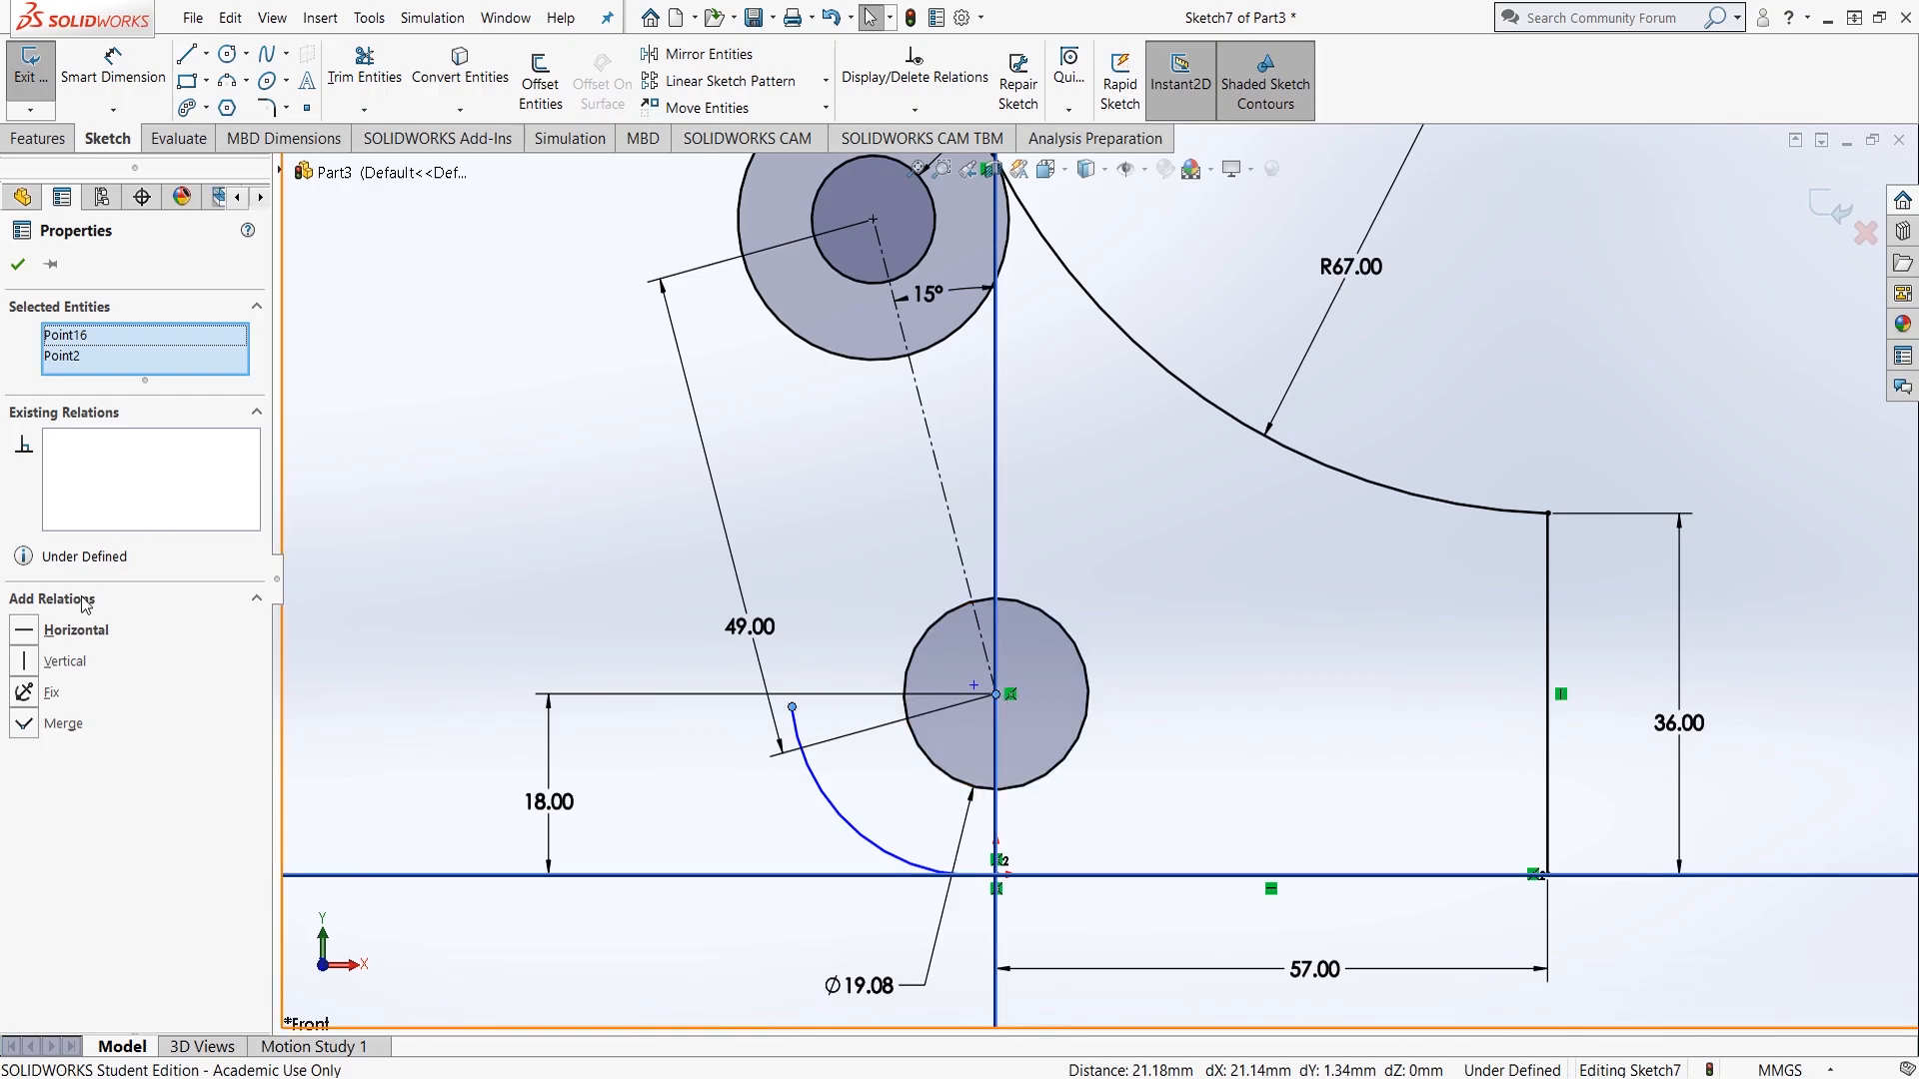
left_click(24, 630)
key("Escape")
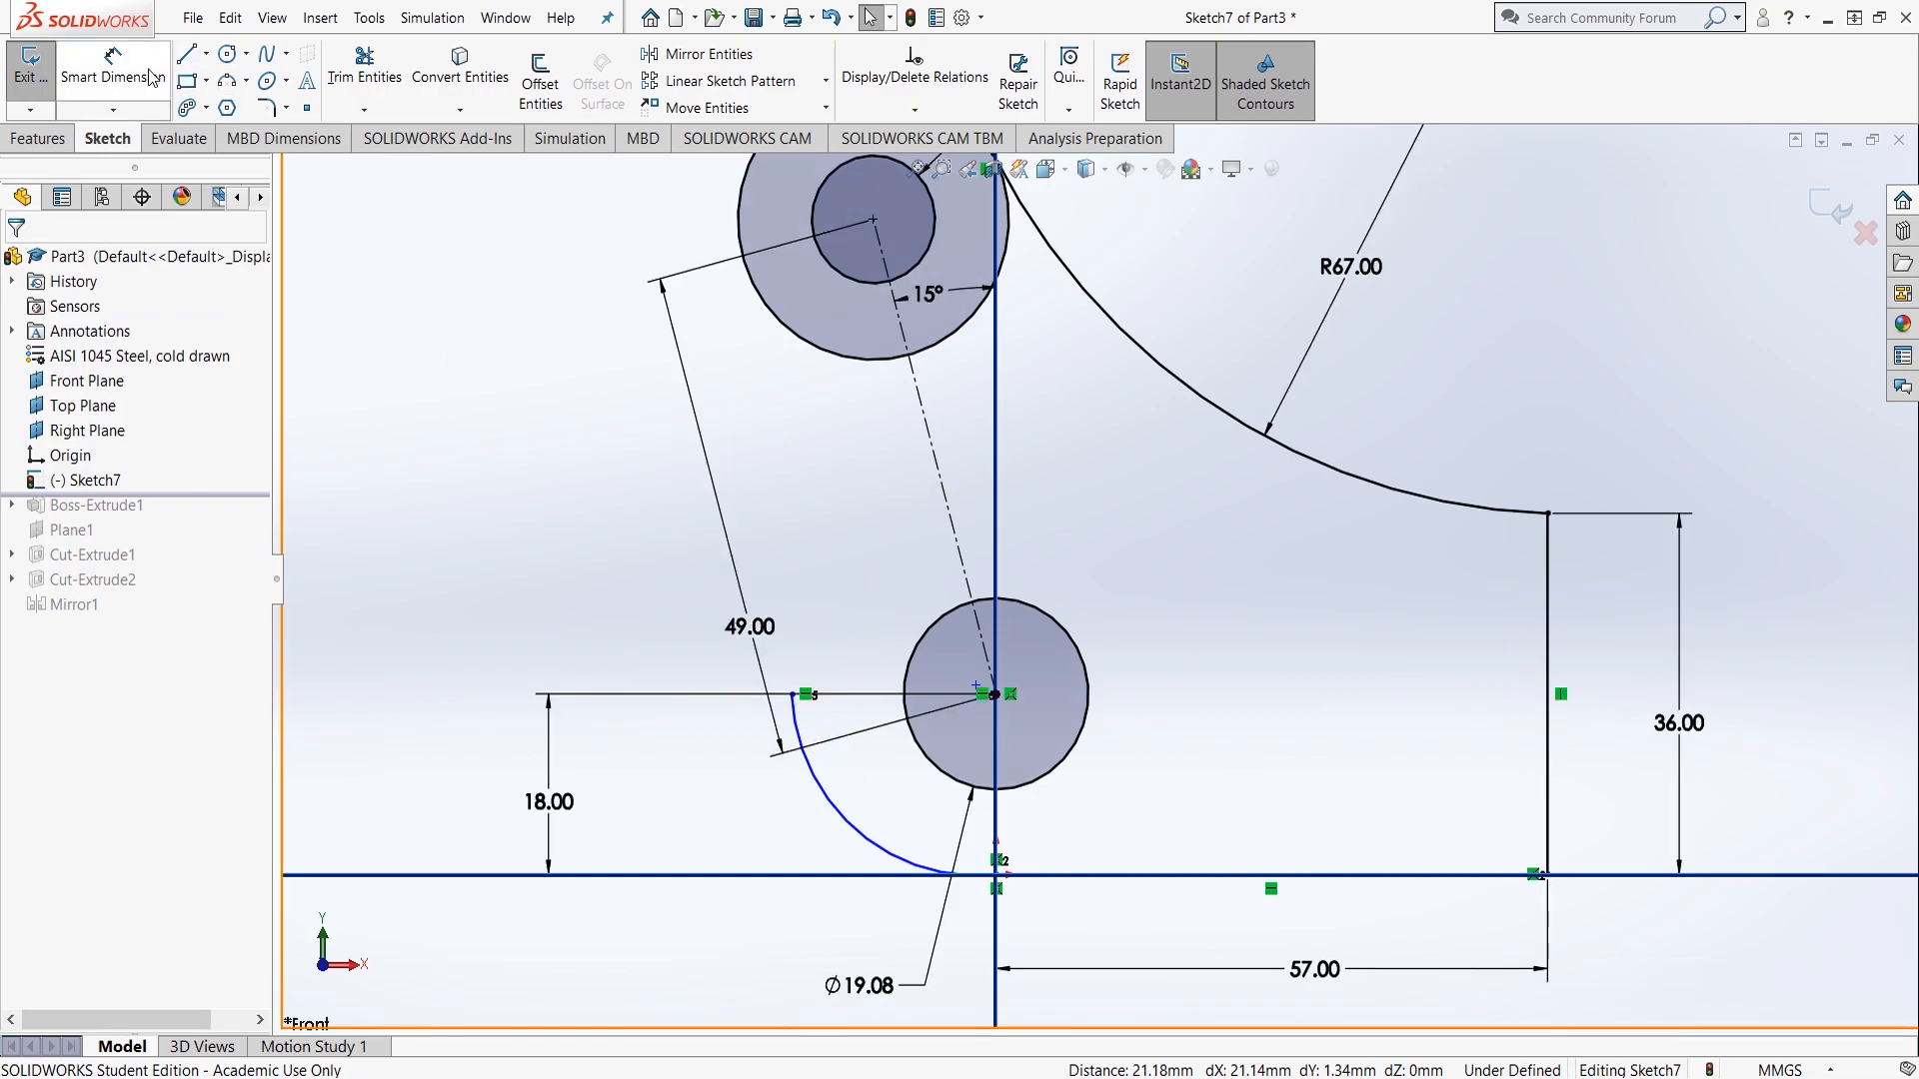
Step: Dimension the lower-left arc with a radius of 22 mm
left_click(88, 61)
left_click(873, 841)
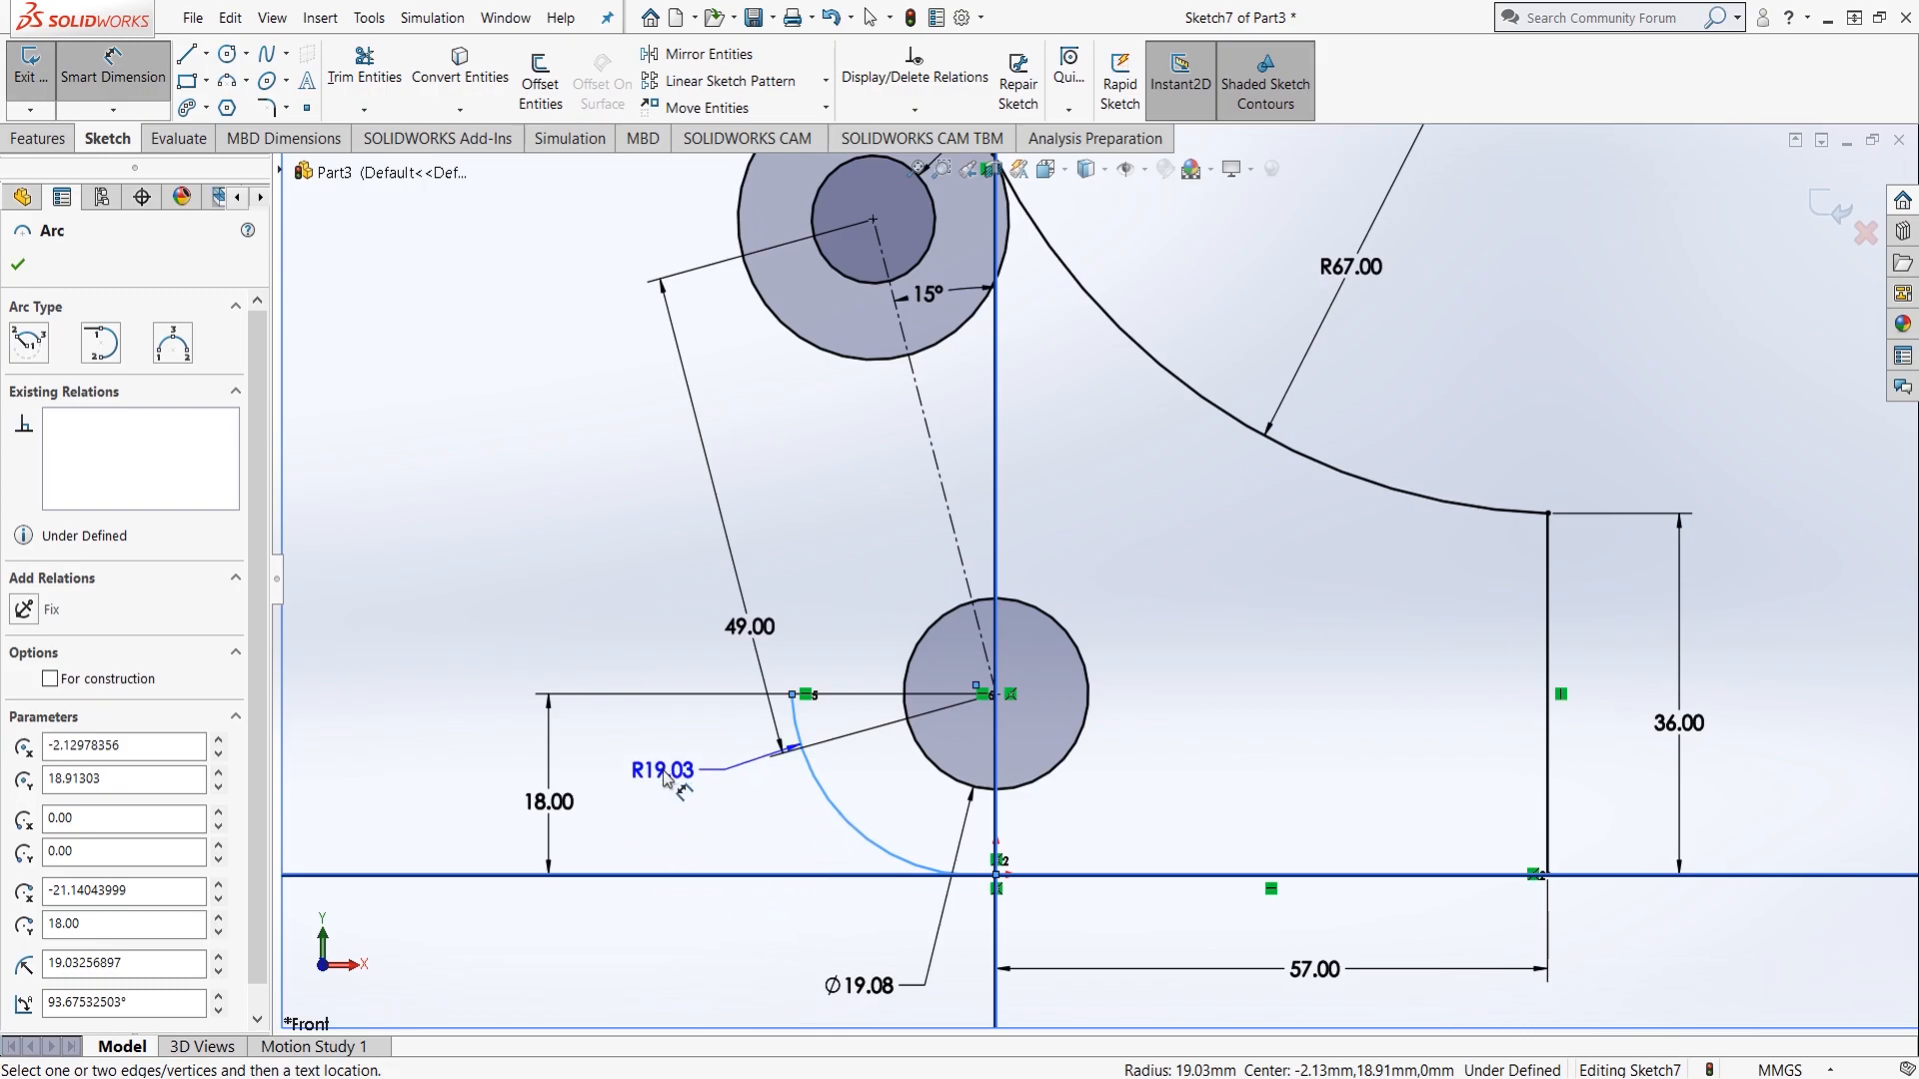
left_click(646, 769)
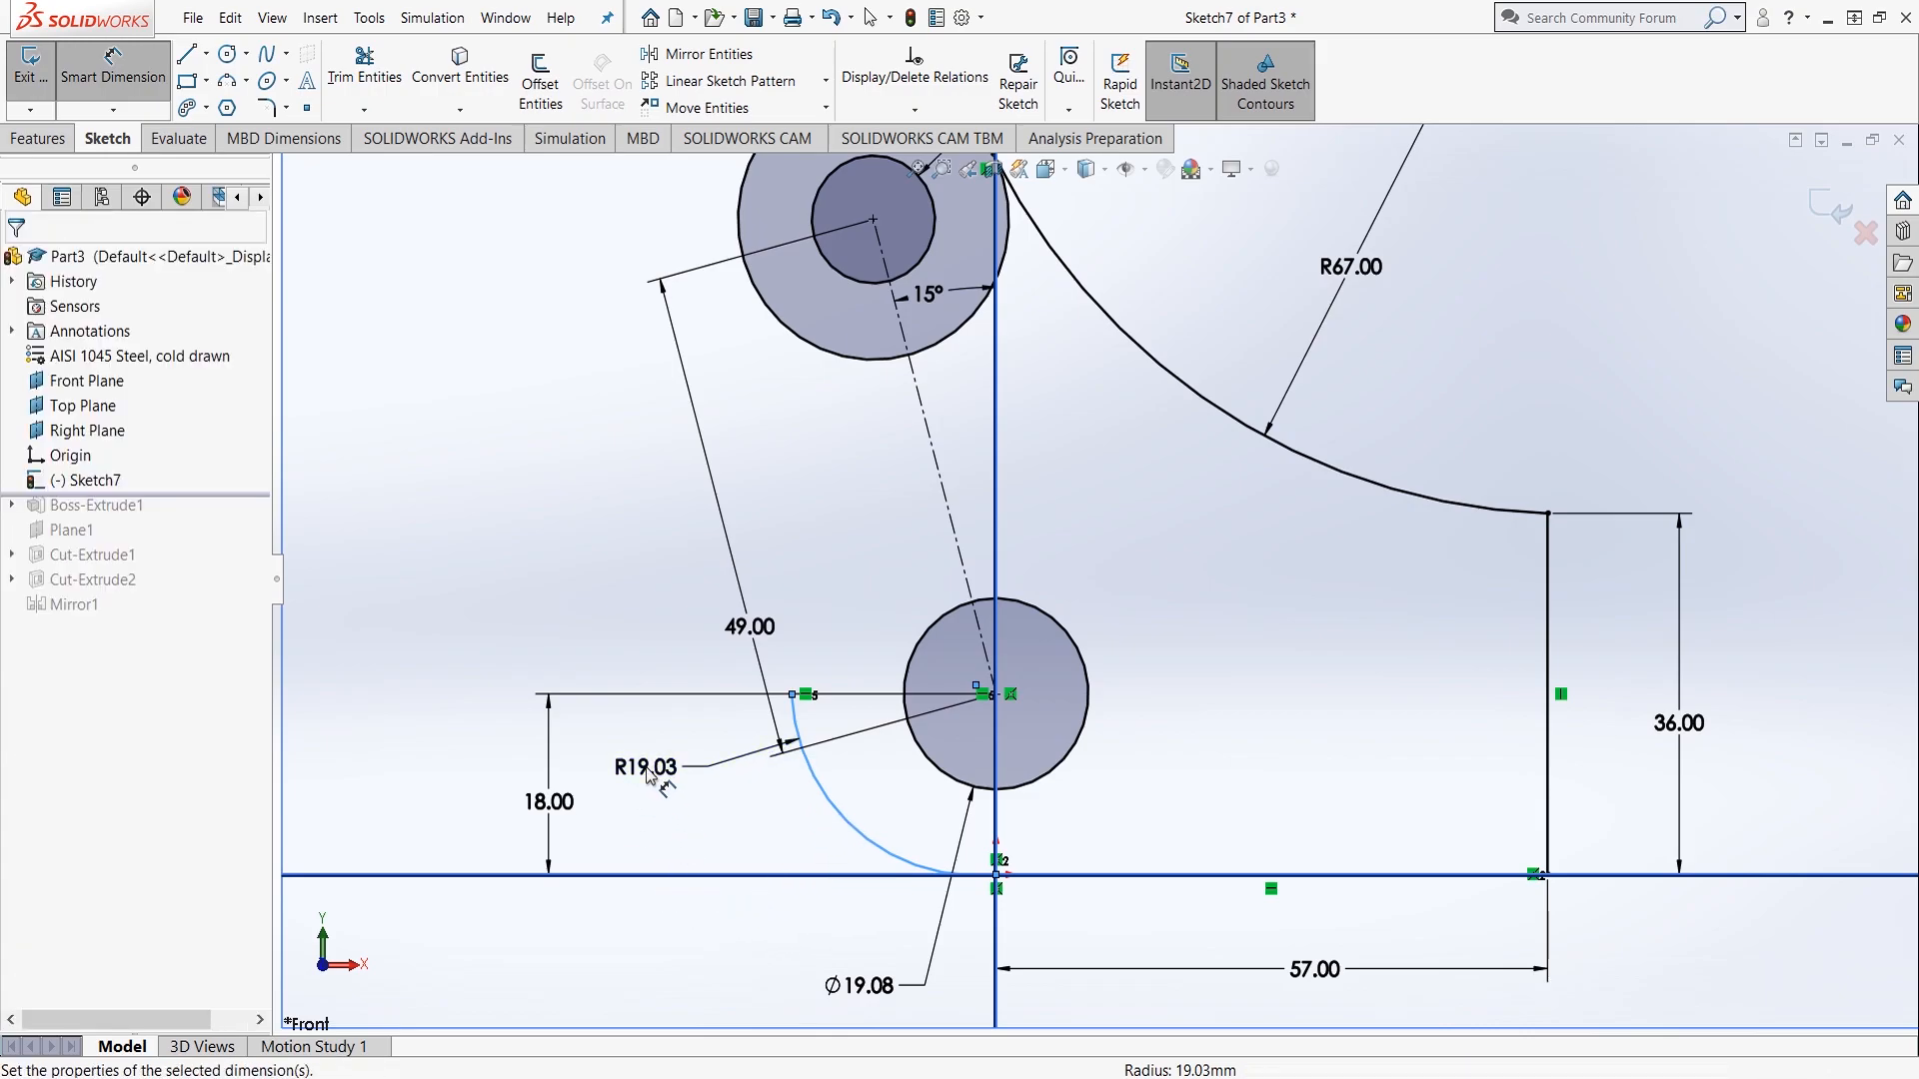
type("22")
key("Return")
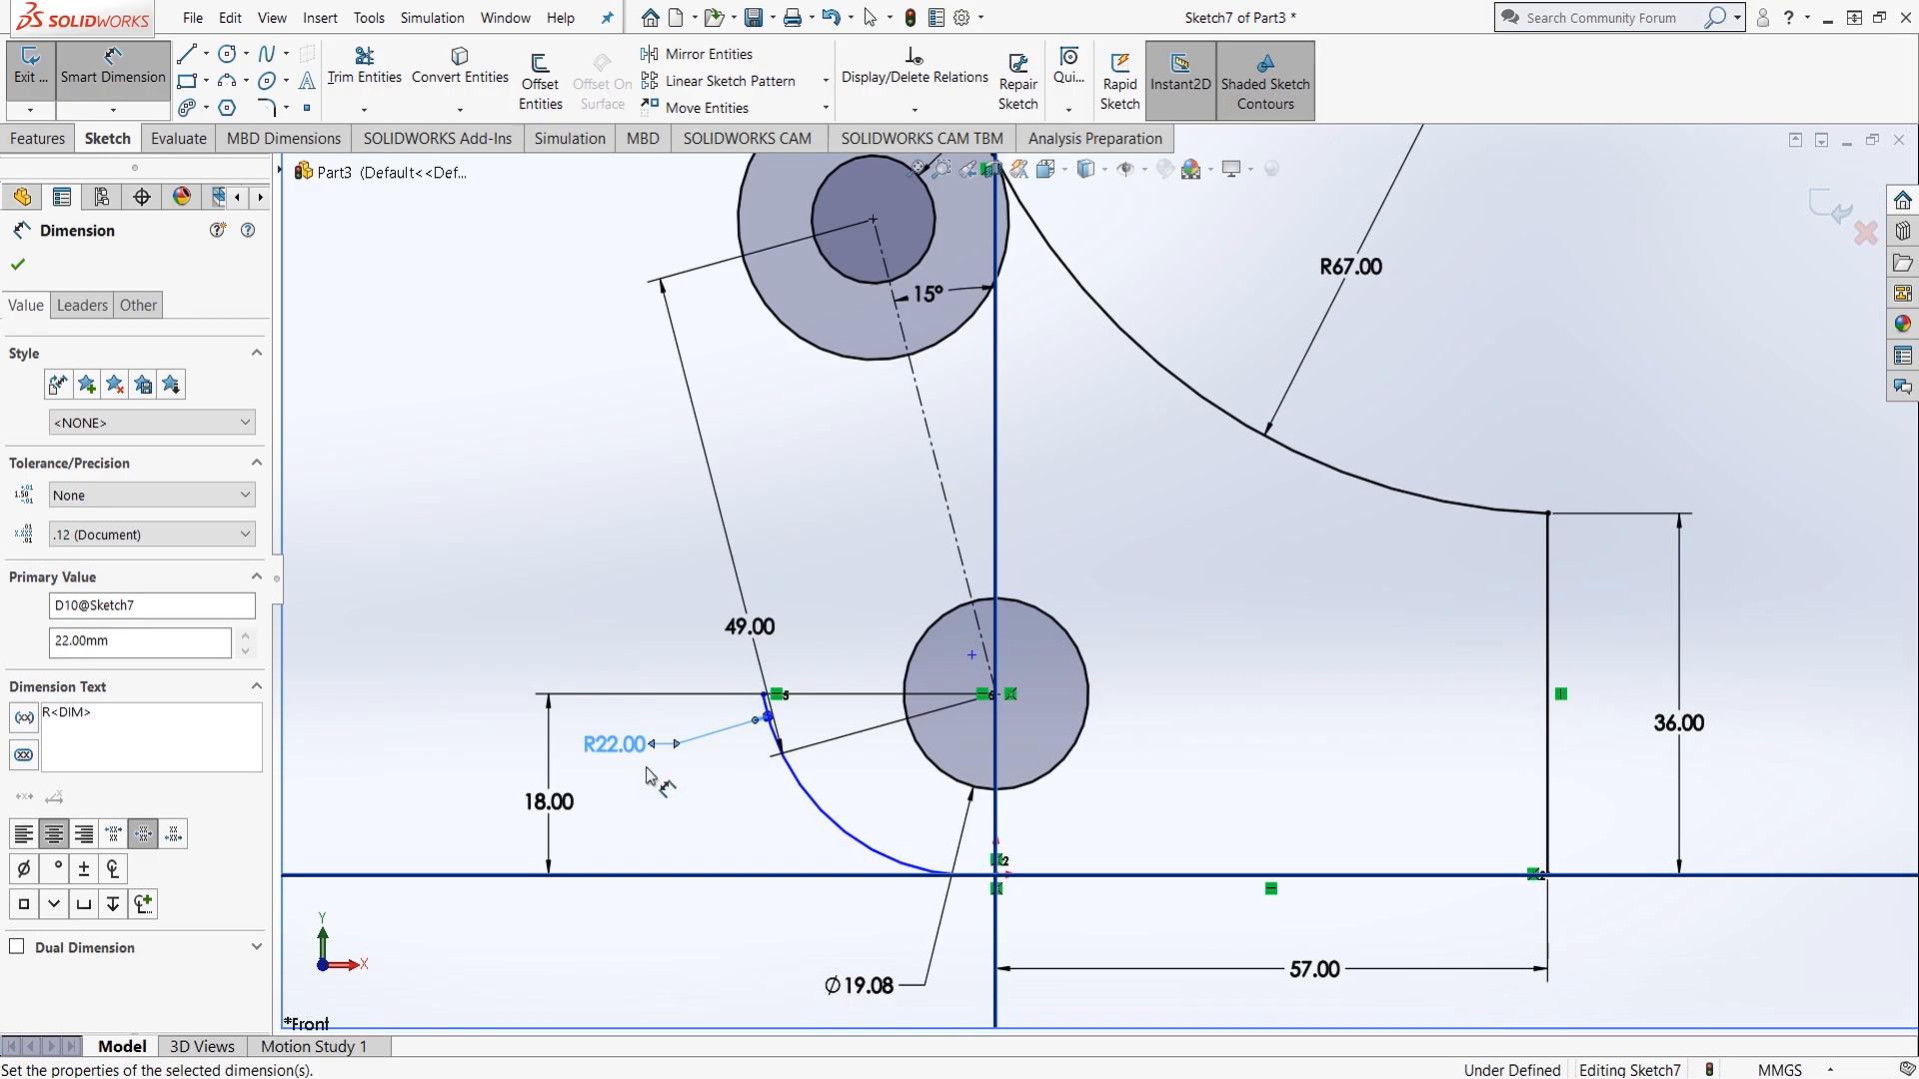
Step: Dimension the horizontal distance between the lower-left arc's upper end and the lower circle's centre to 22 mm
left_click(763, 694)
left_click(996, 697)
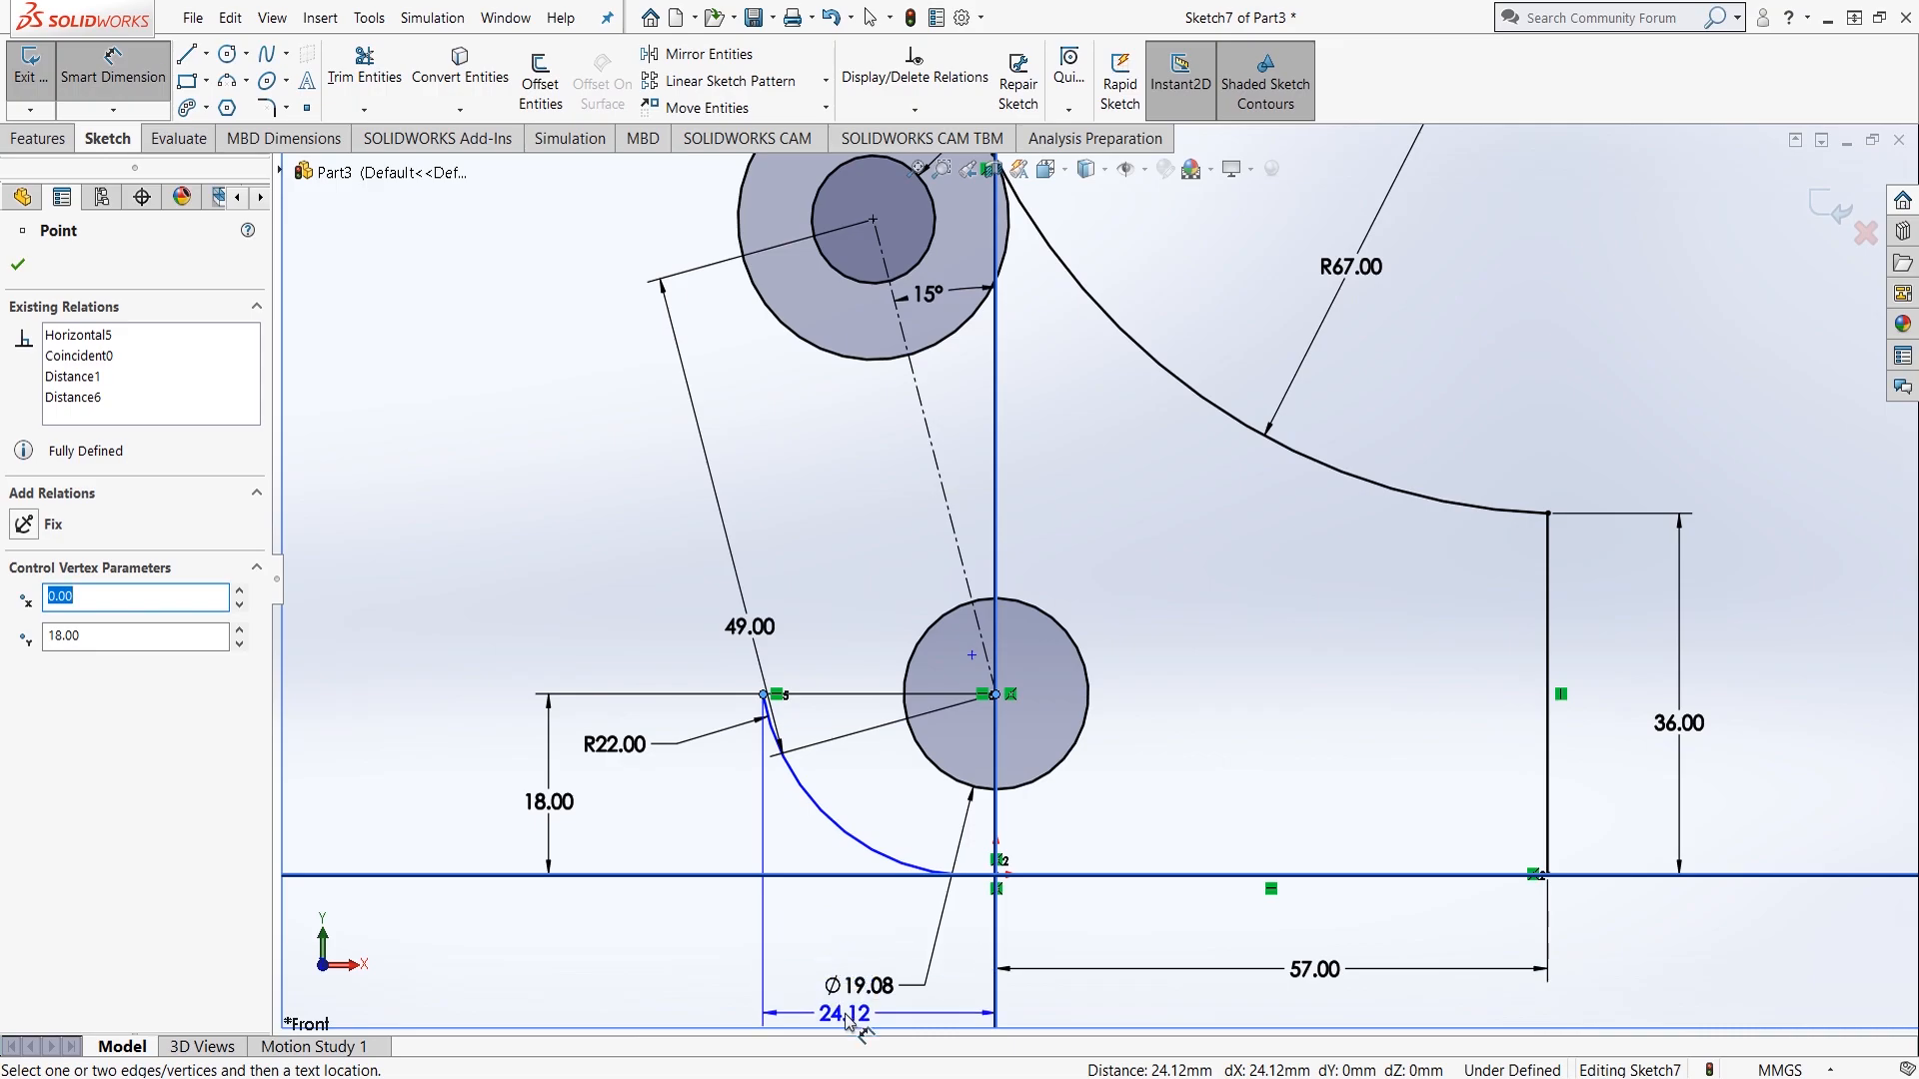
left_click(845, 1026)
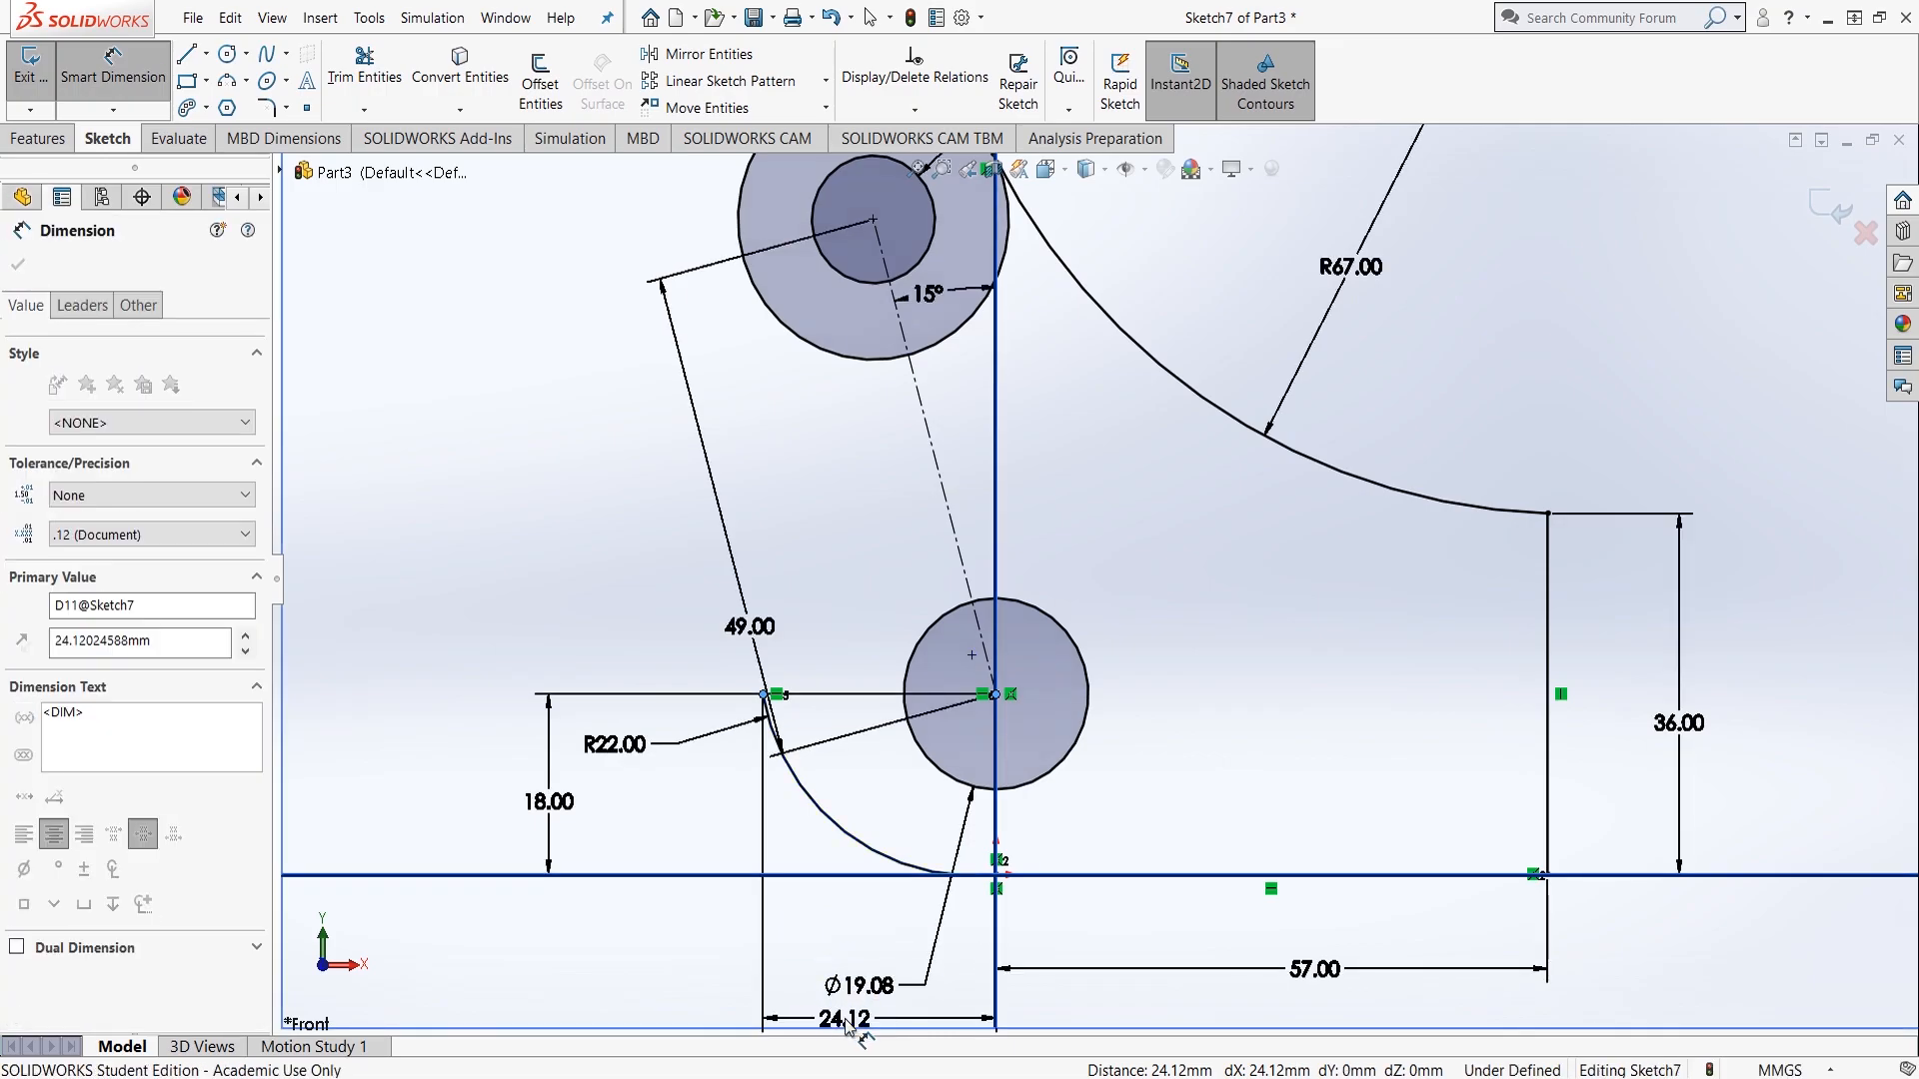
key("Return")
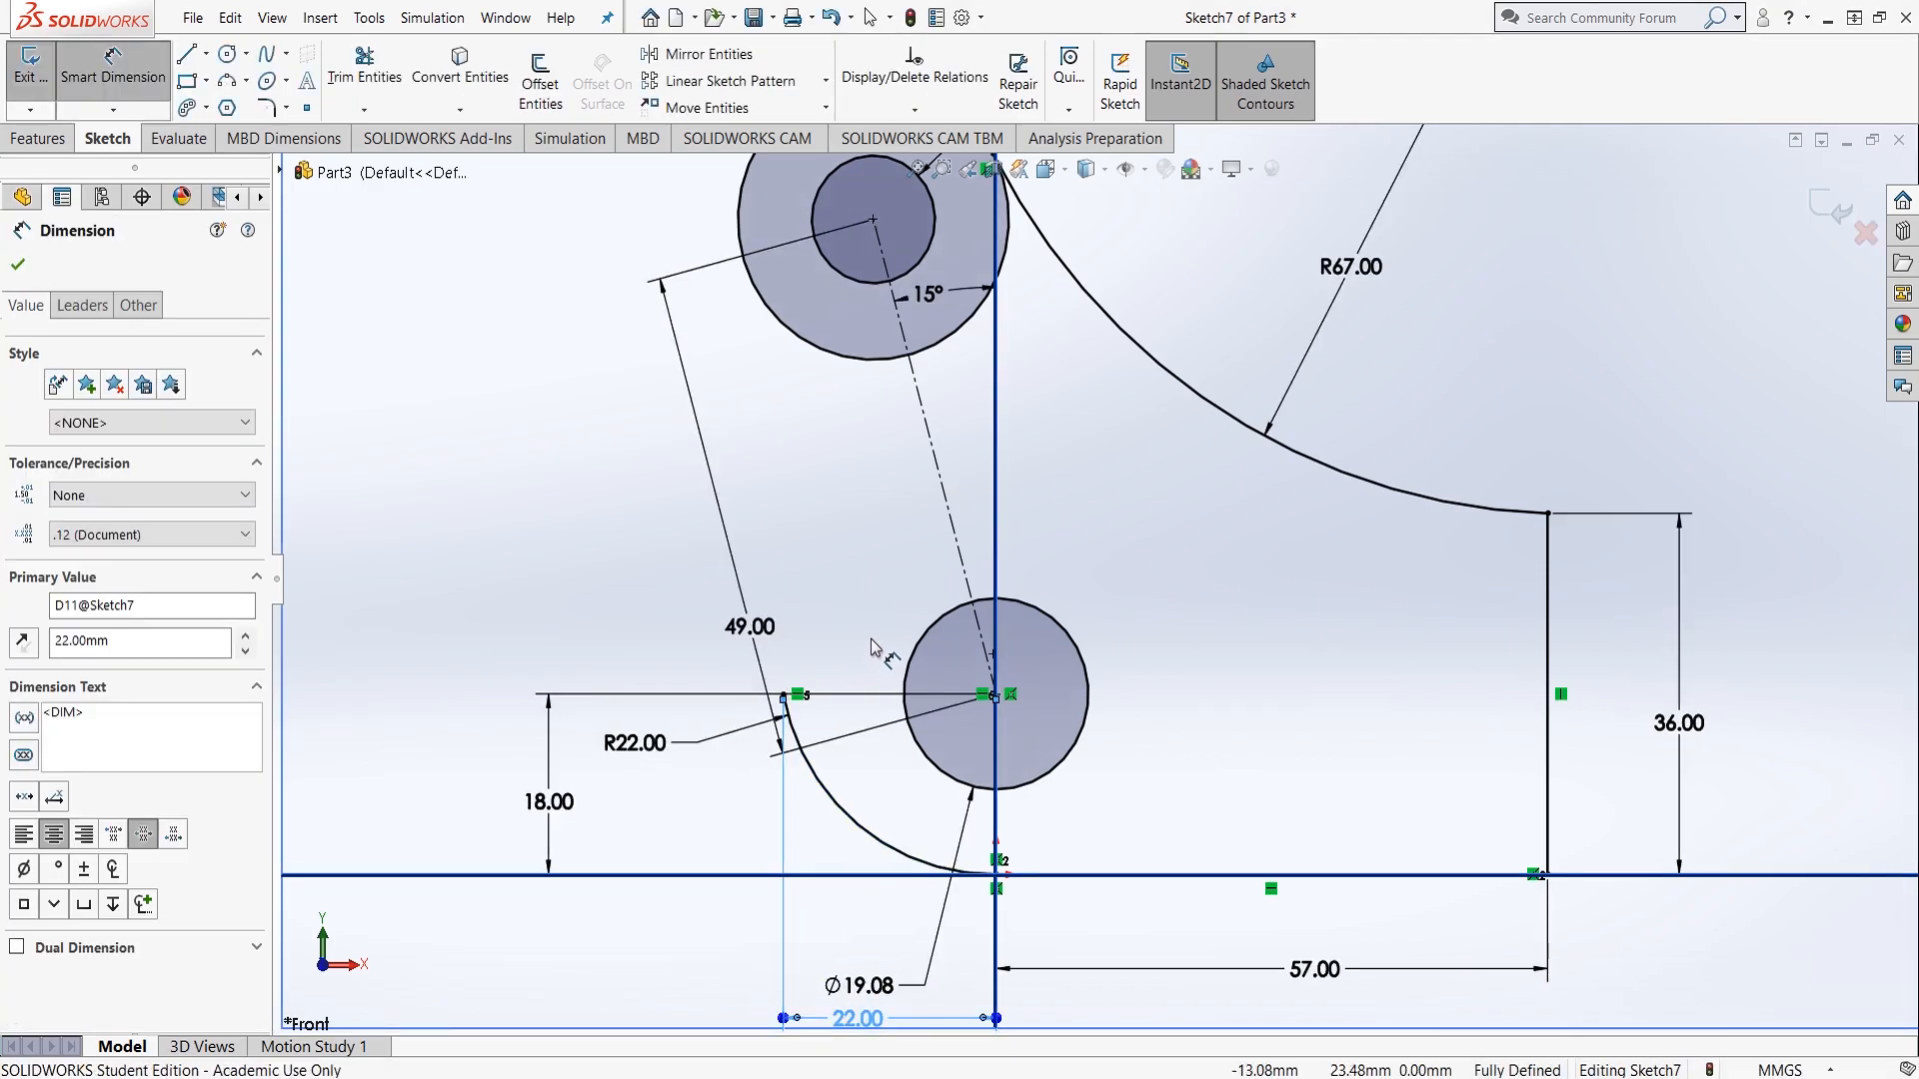
key("Escape")
Step: Move the 49 mm dimension to the right side of the inclined construction line
key("f")
mouse_move(815, 625)
left_mouse_down()
mouse_move(935, 552)
mouse_move(999, 548)
mouse_move(1023, 518)
left_mouse_up()
left_click(680, 505)
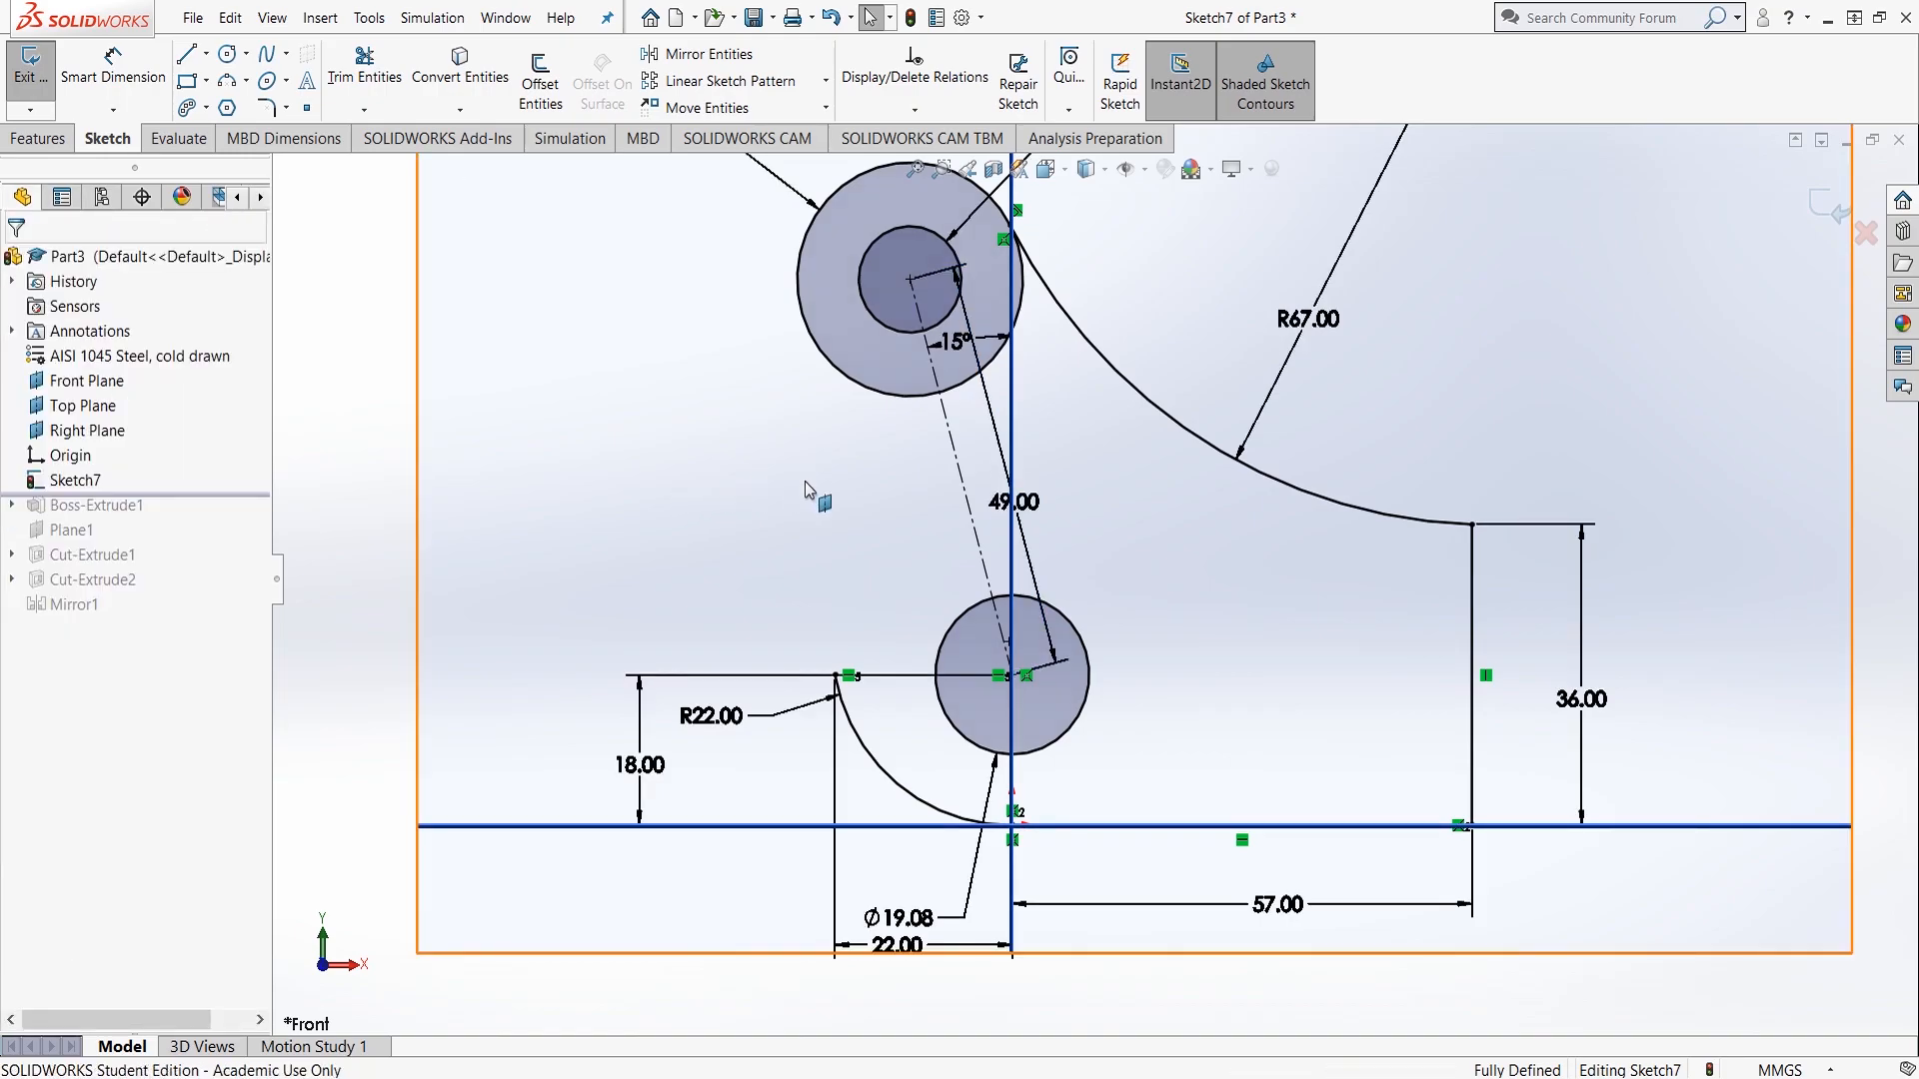
Step: Sketch a straight line from the upper end of the lower-left arc up to the left side of the 28 mm circle
key("f")
scroll(860, 506, "down", 2)
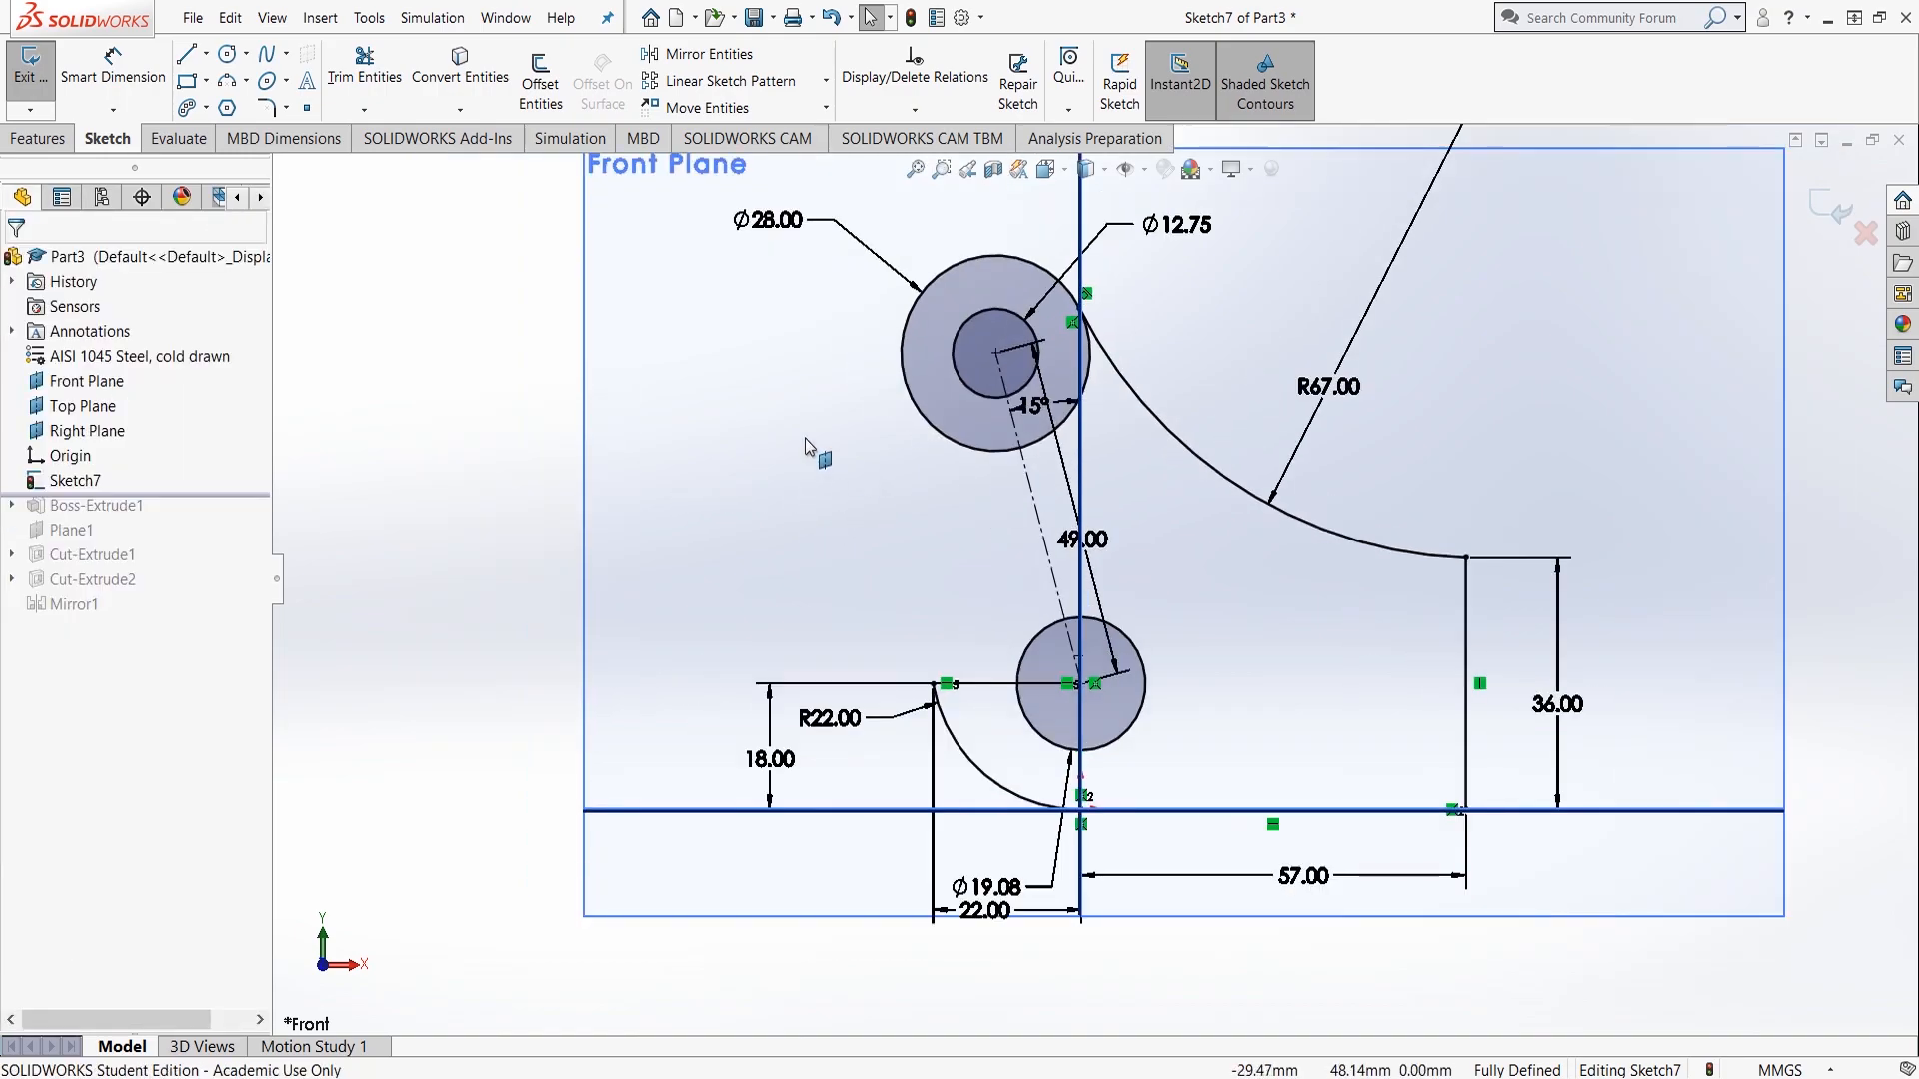
left_click(186, 53)
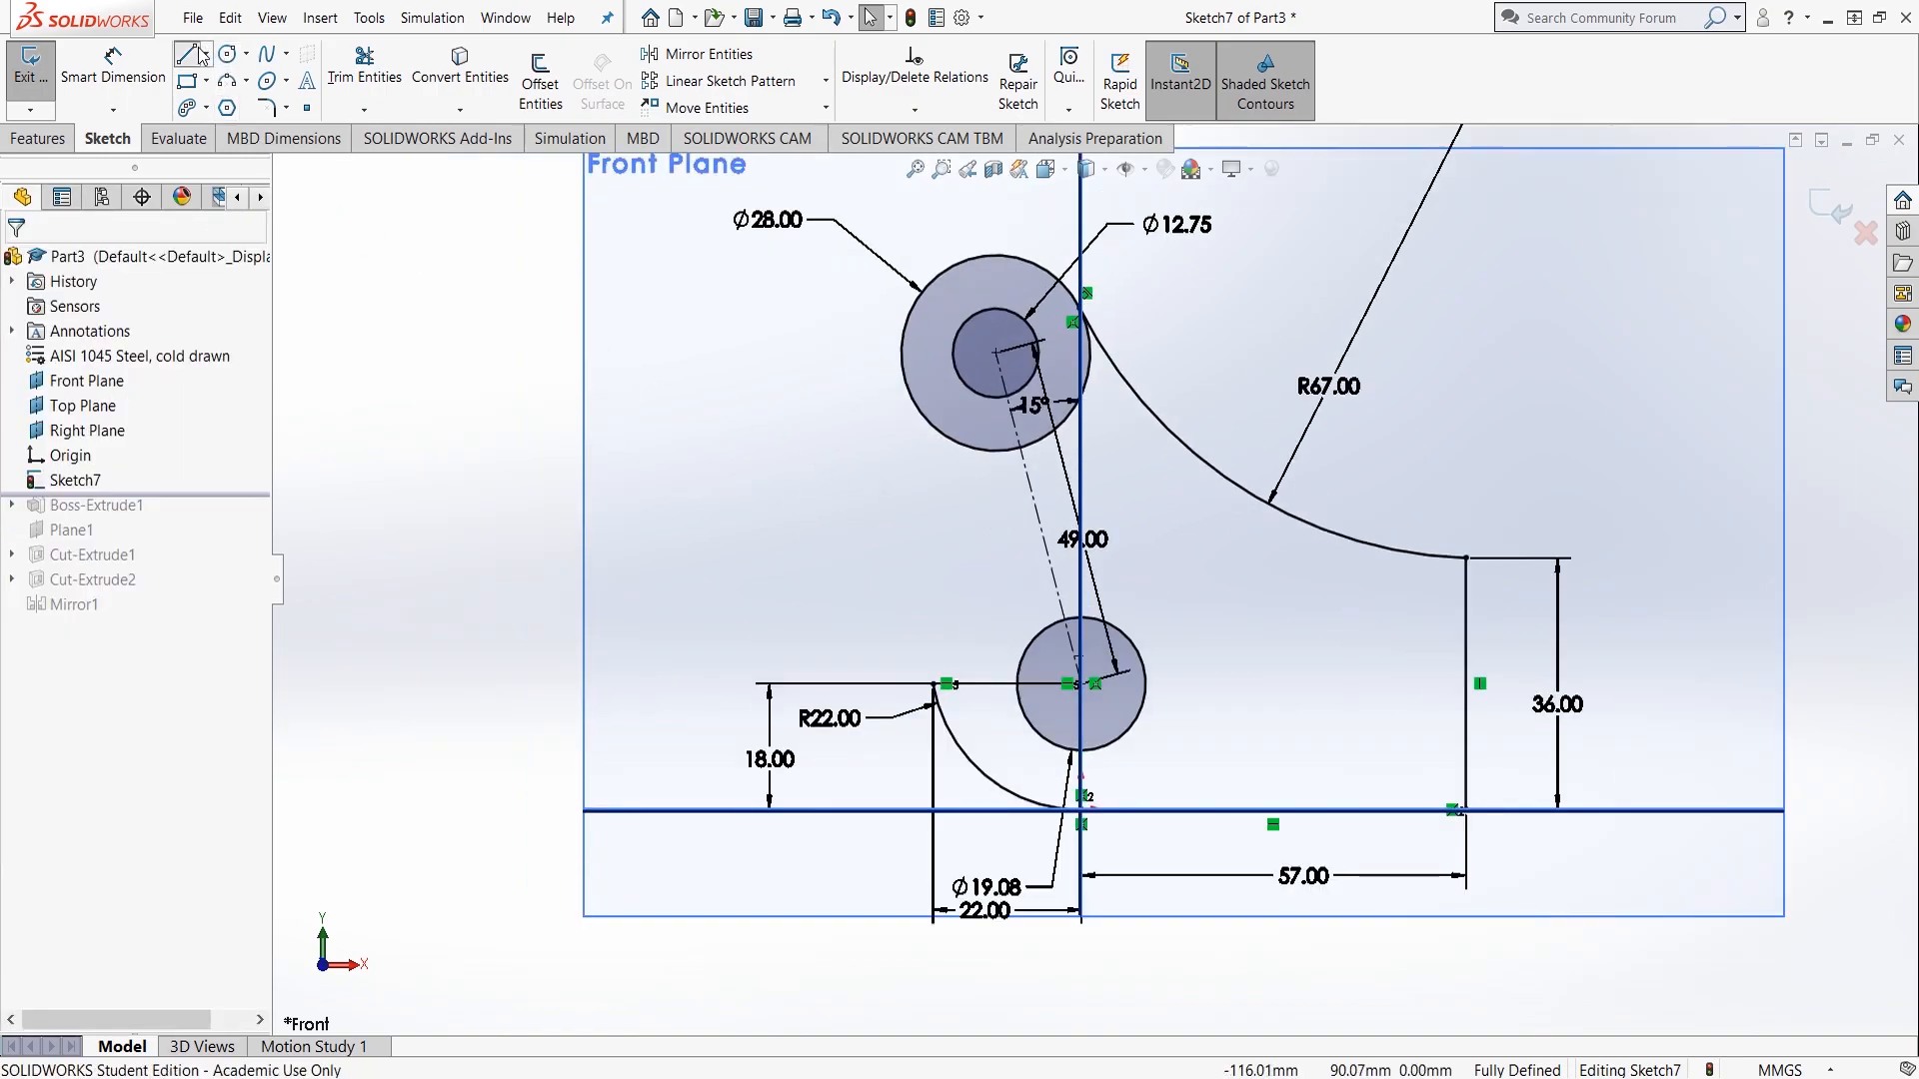
left_click(933, 685)
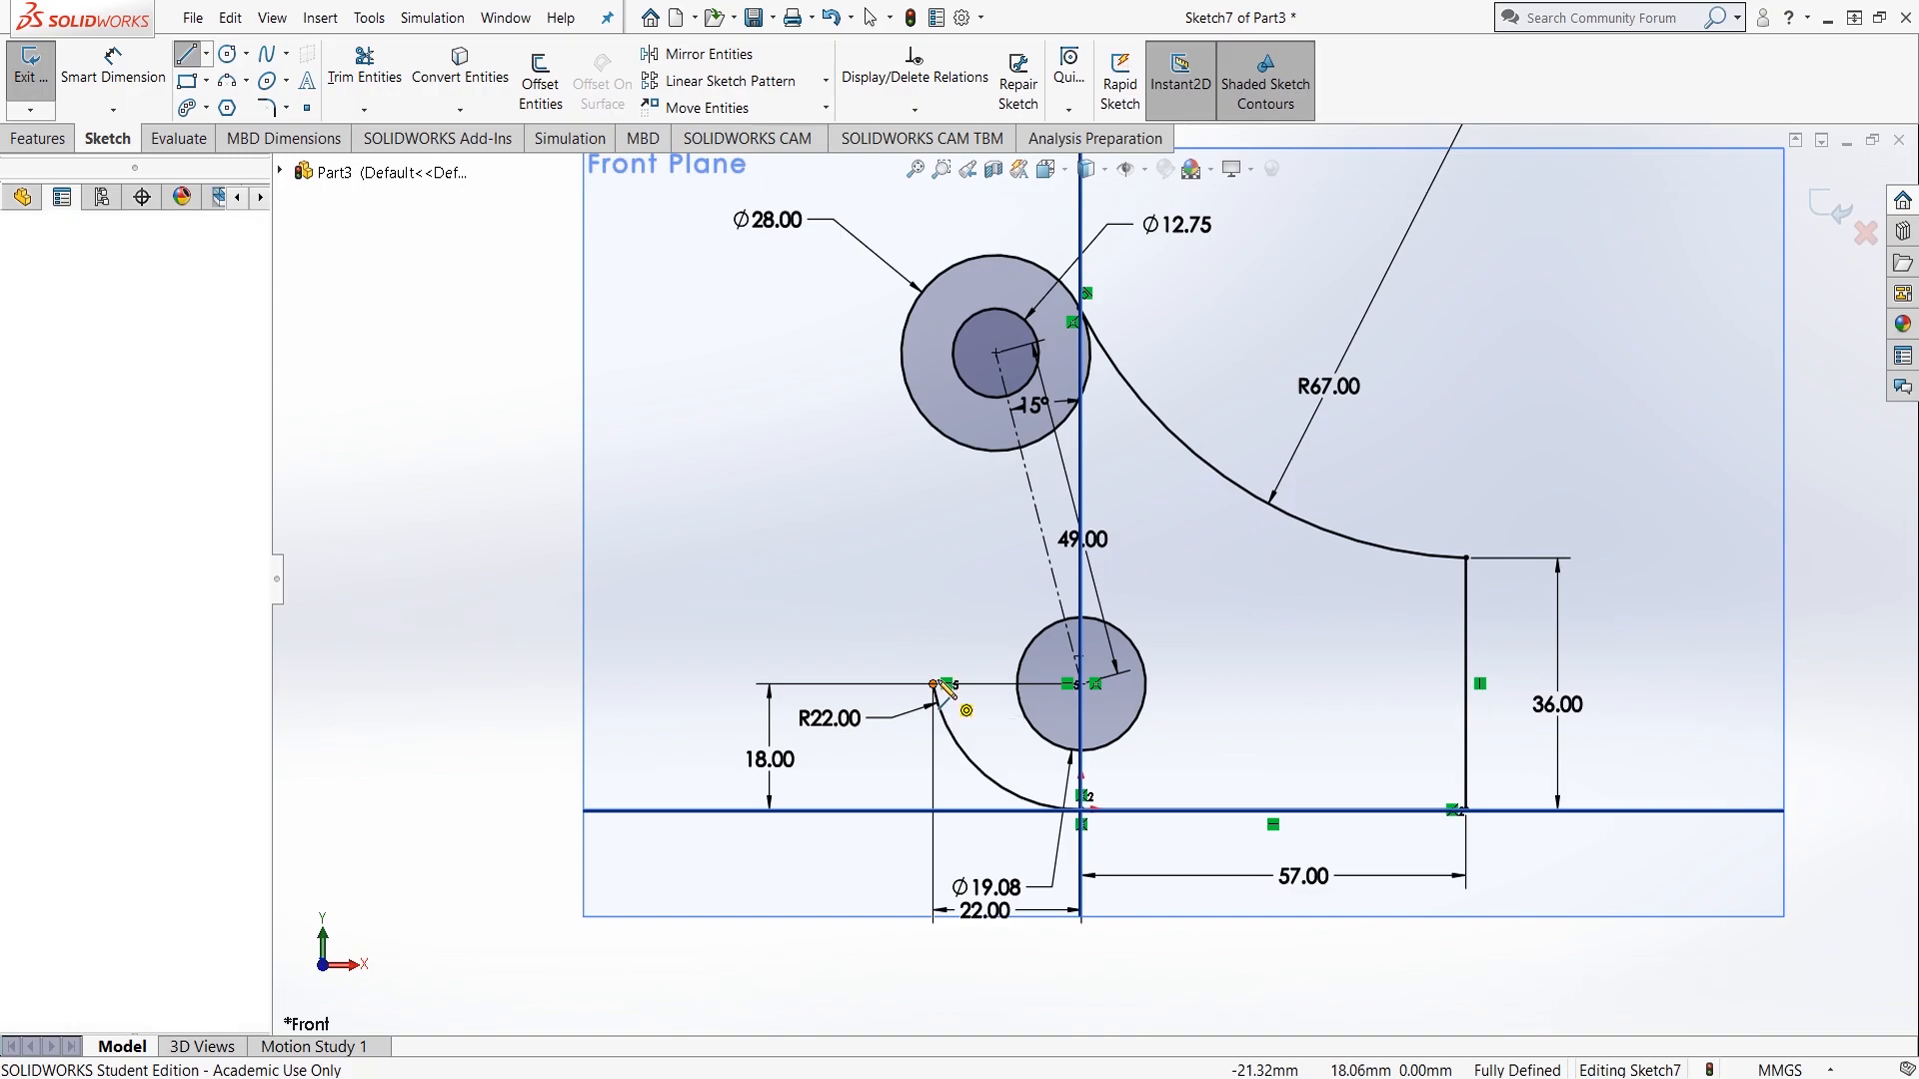
left_click(907, 382)
key("Escape")
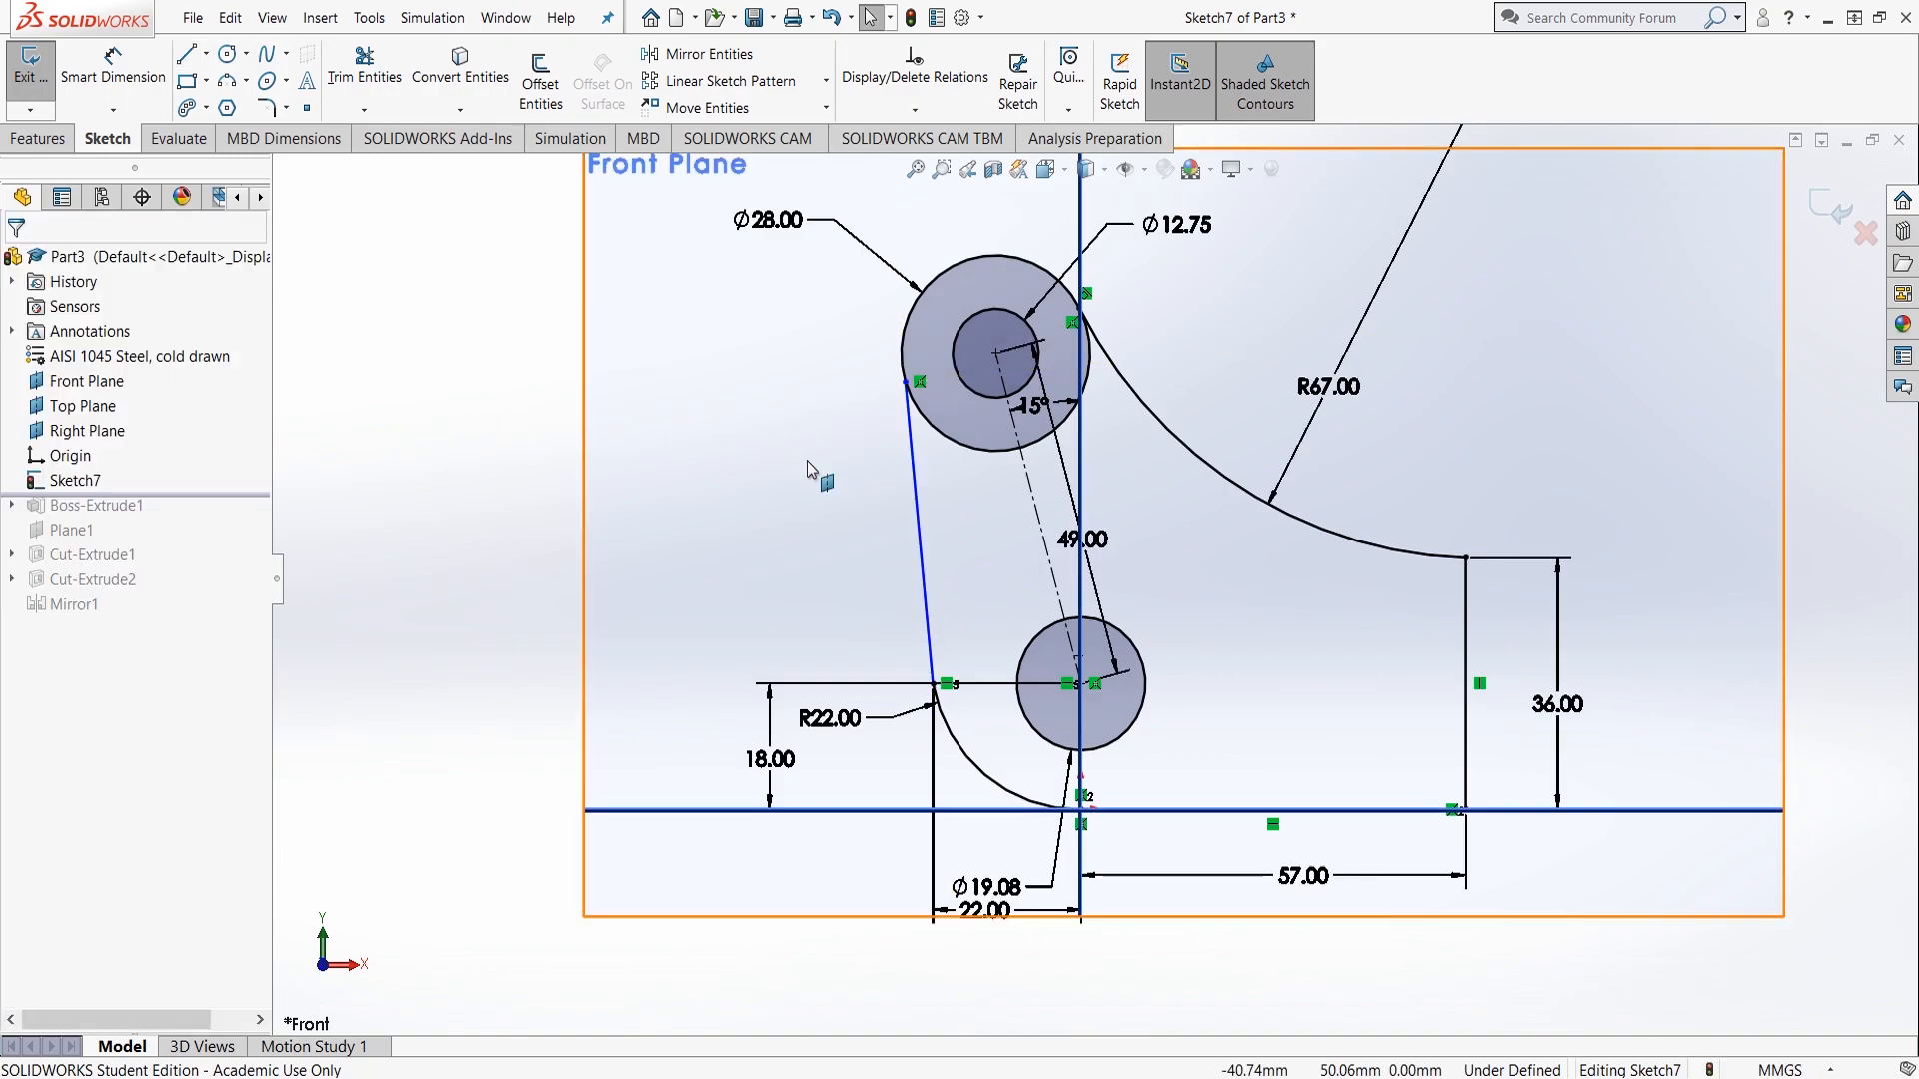
Step: Make the slanted left line tangent to the 28 mm circle
scroll(824, 361, "down", 2)
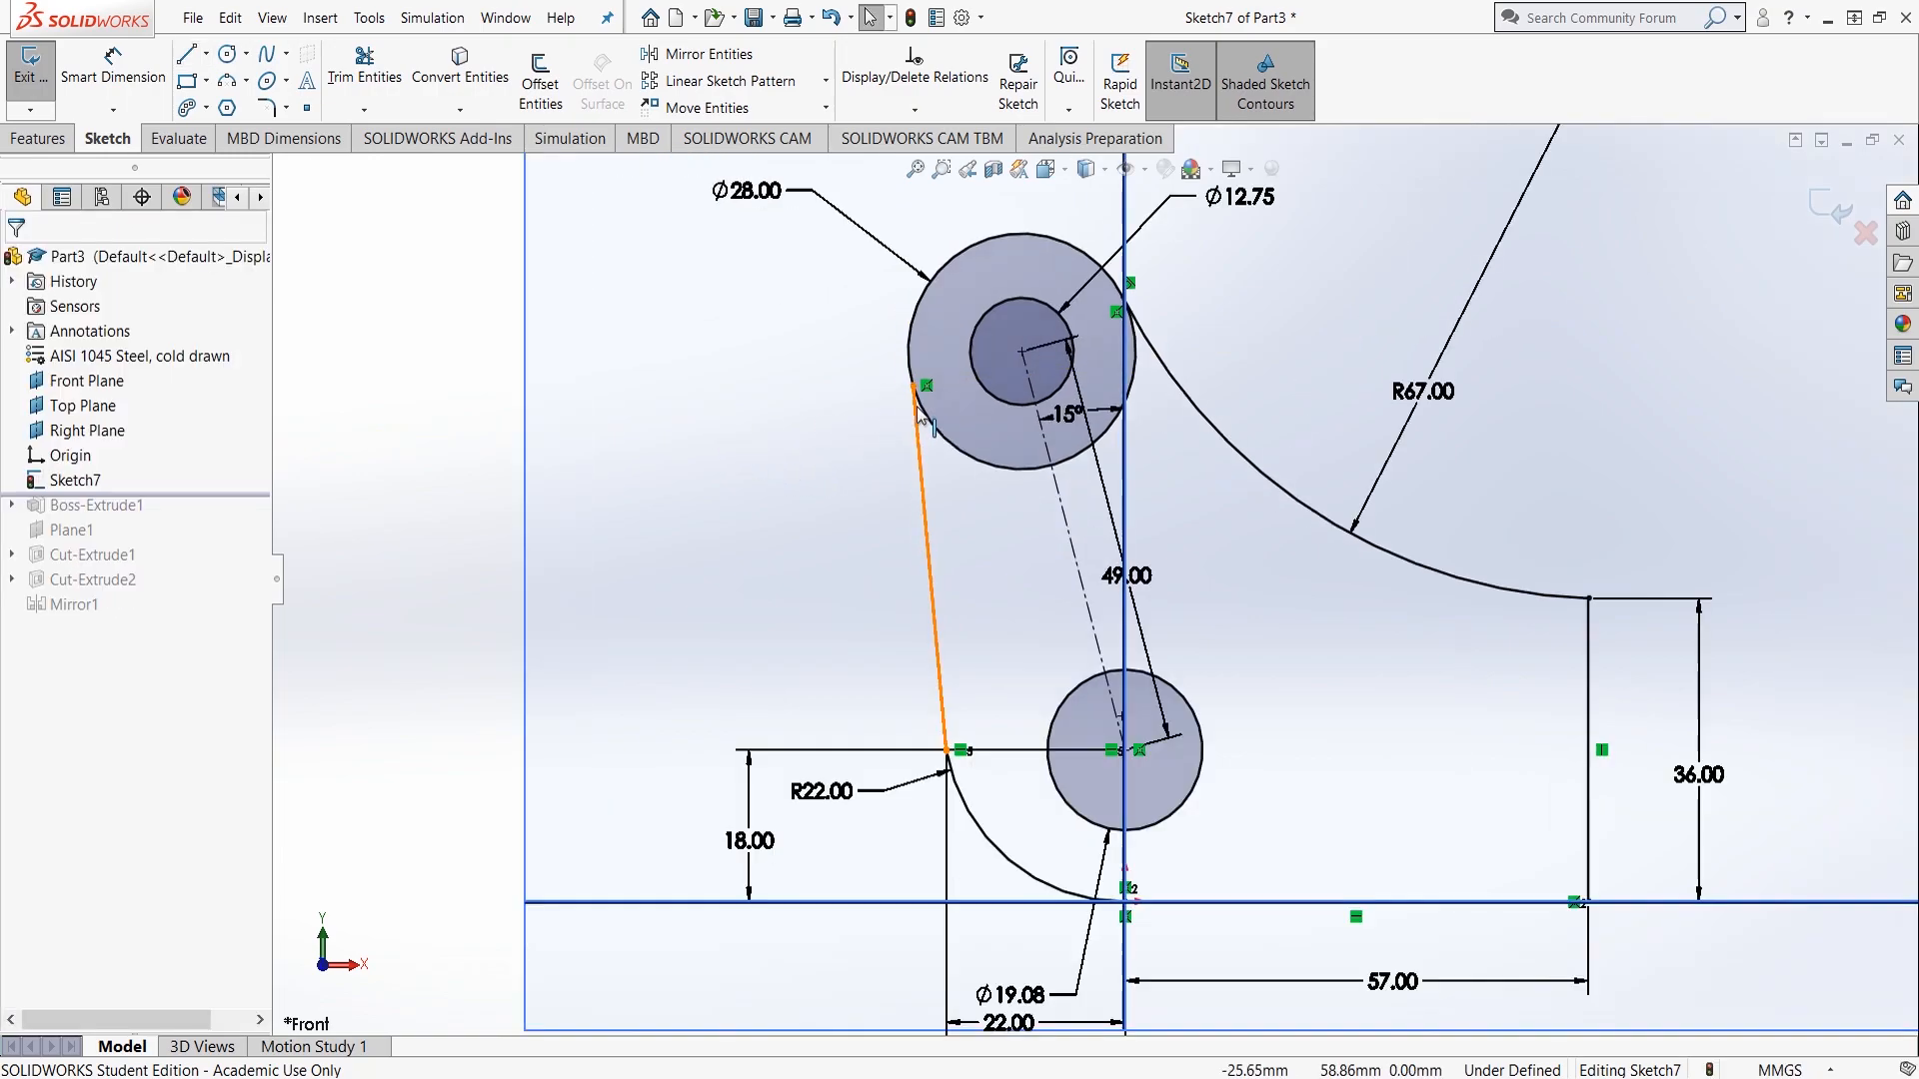
left_click(928, 521)
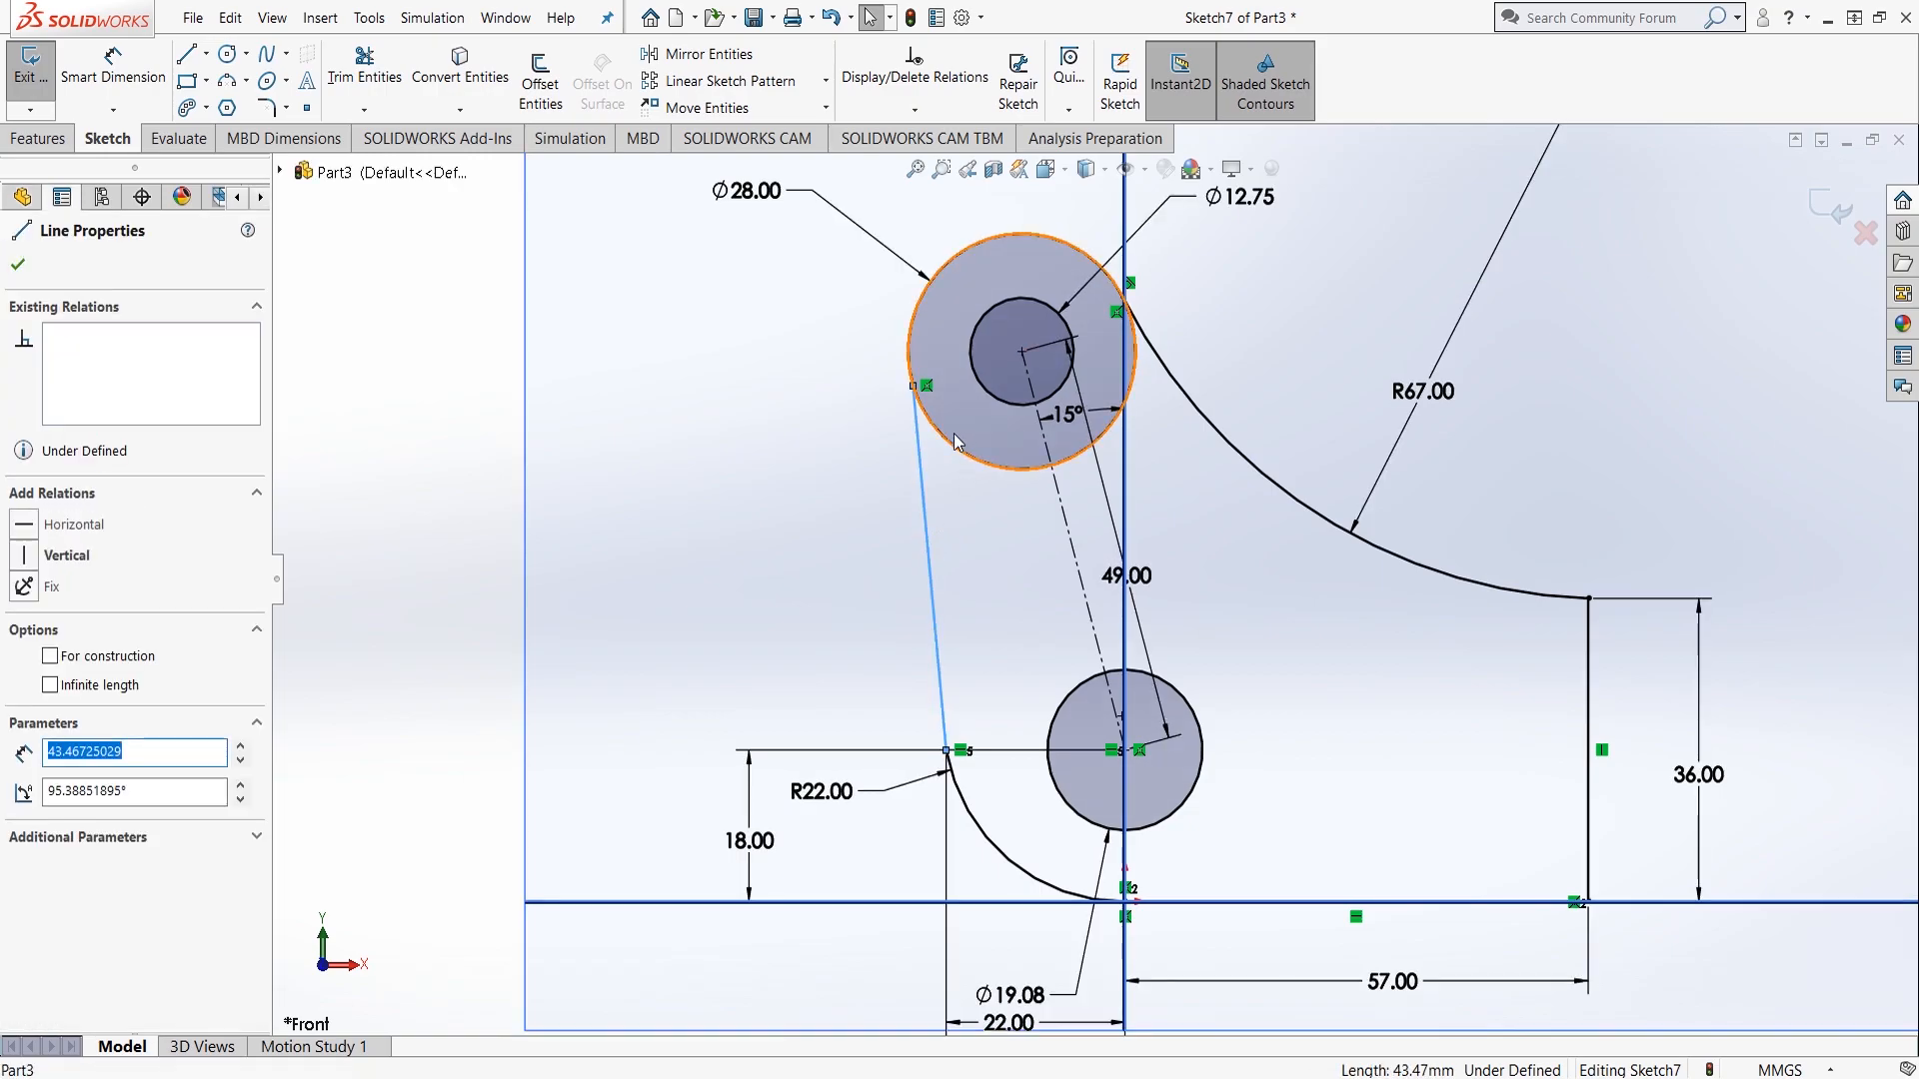
left_click(949, 450, "ctrl")
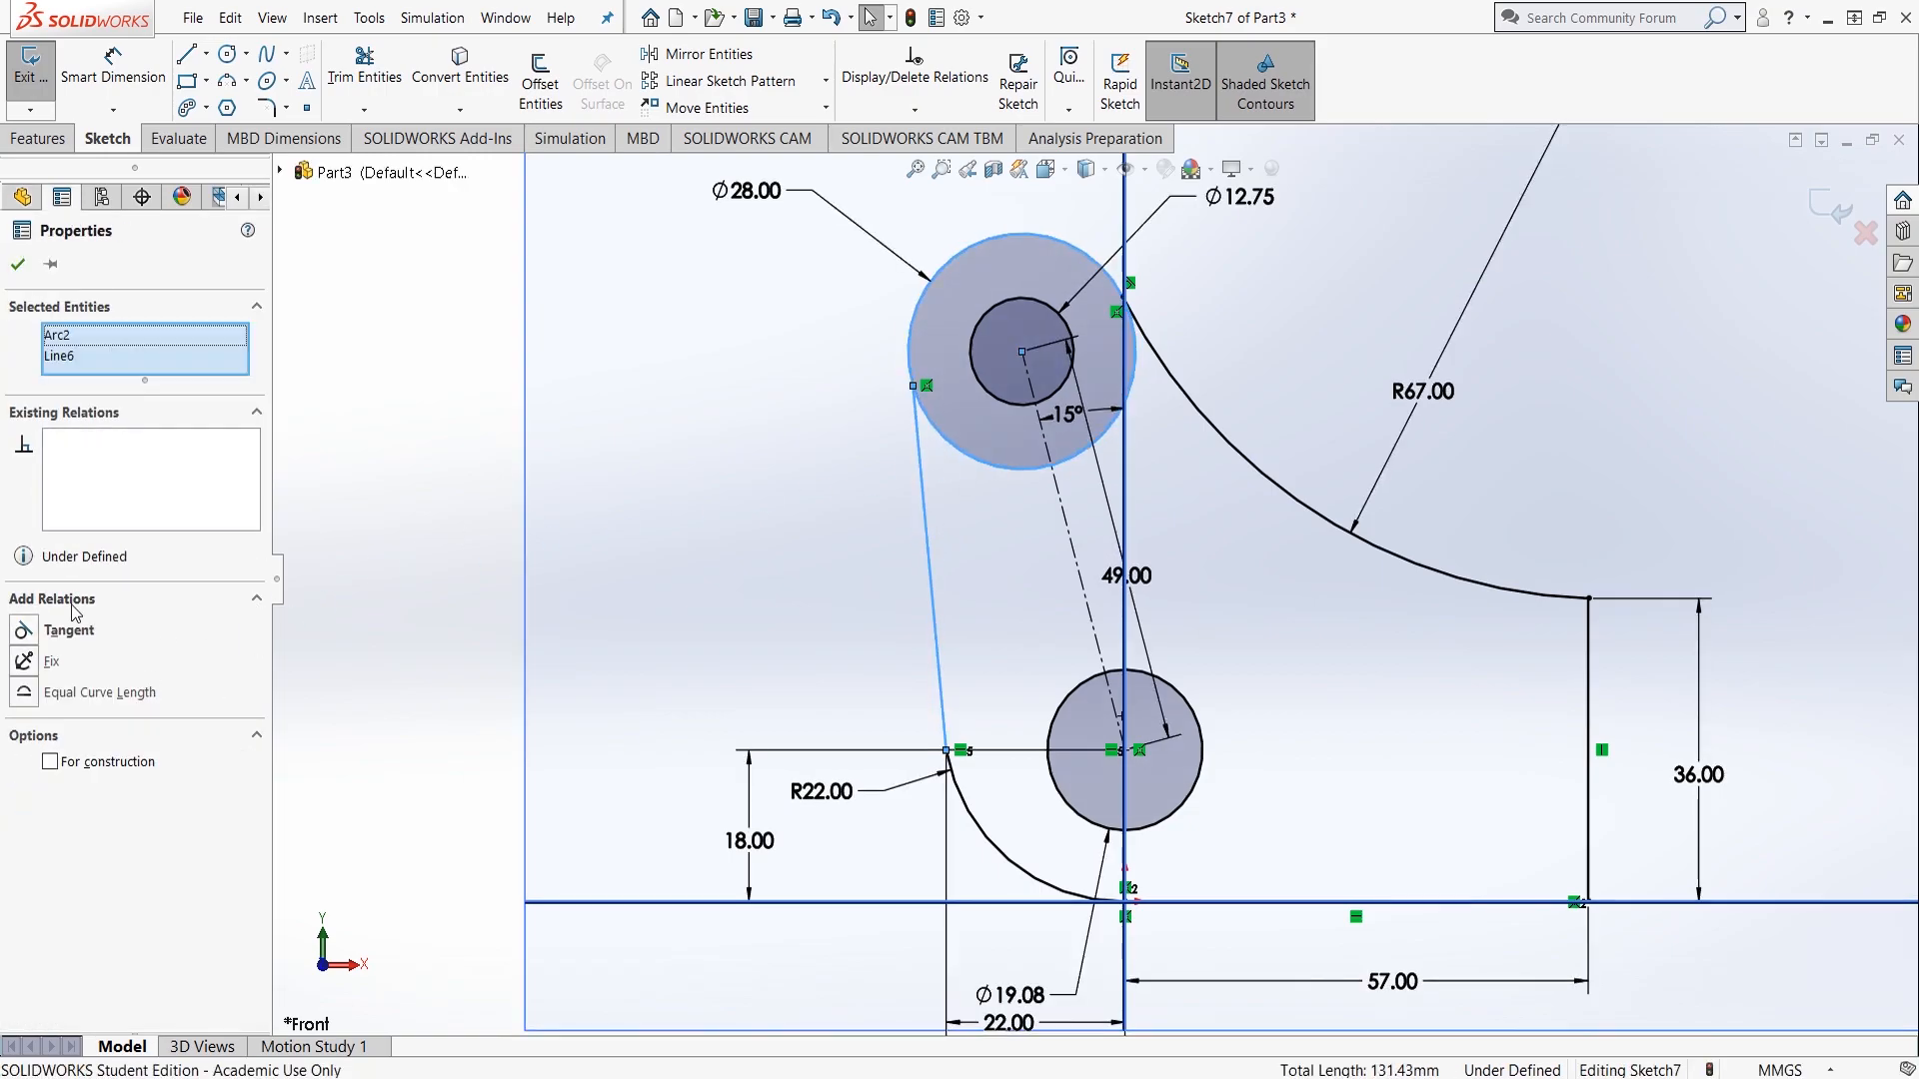
left_click(33, 627)
key("Escape")
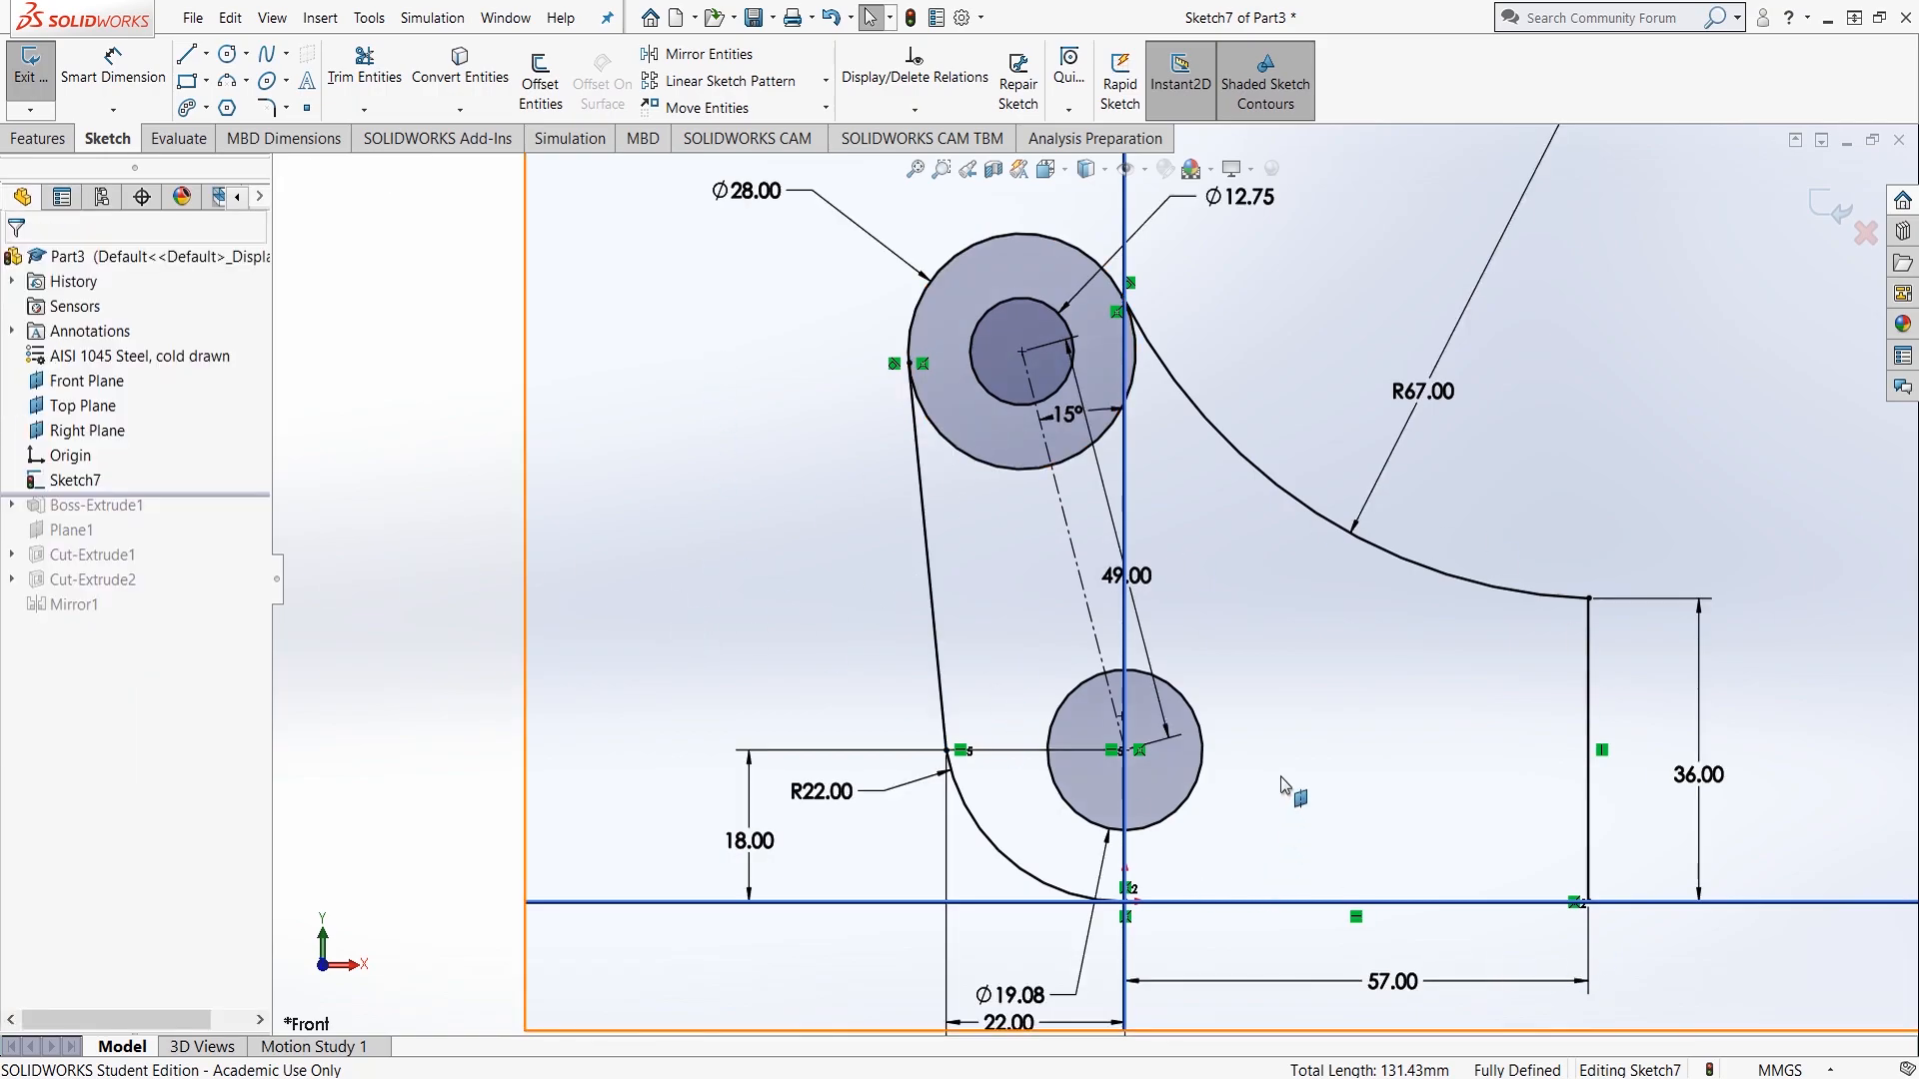
Step: Sketch a corner rectangle about 27.5 mm by 10.4 mm extending inward from the profile's right vertical line
key("ctrl+8")
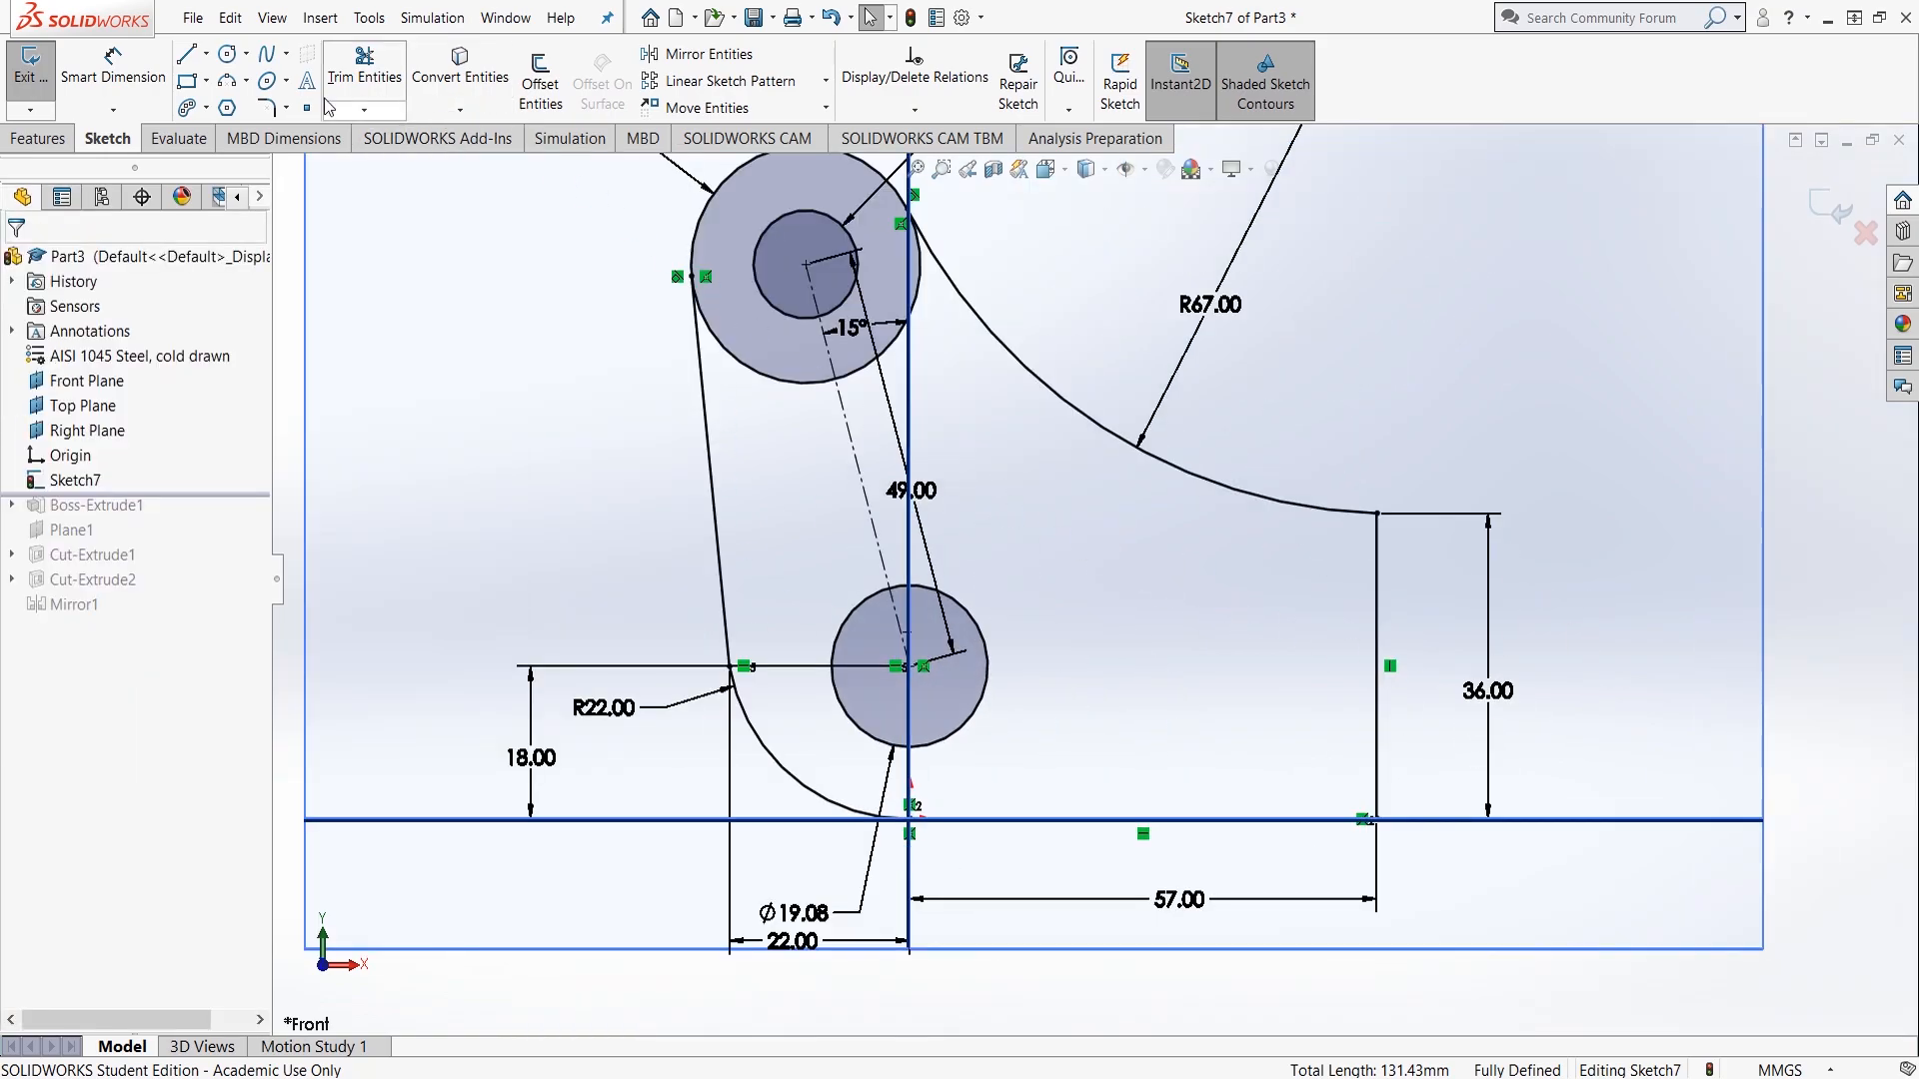
left_click(187, 82)
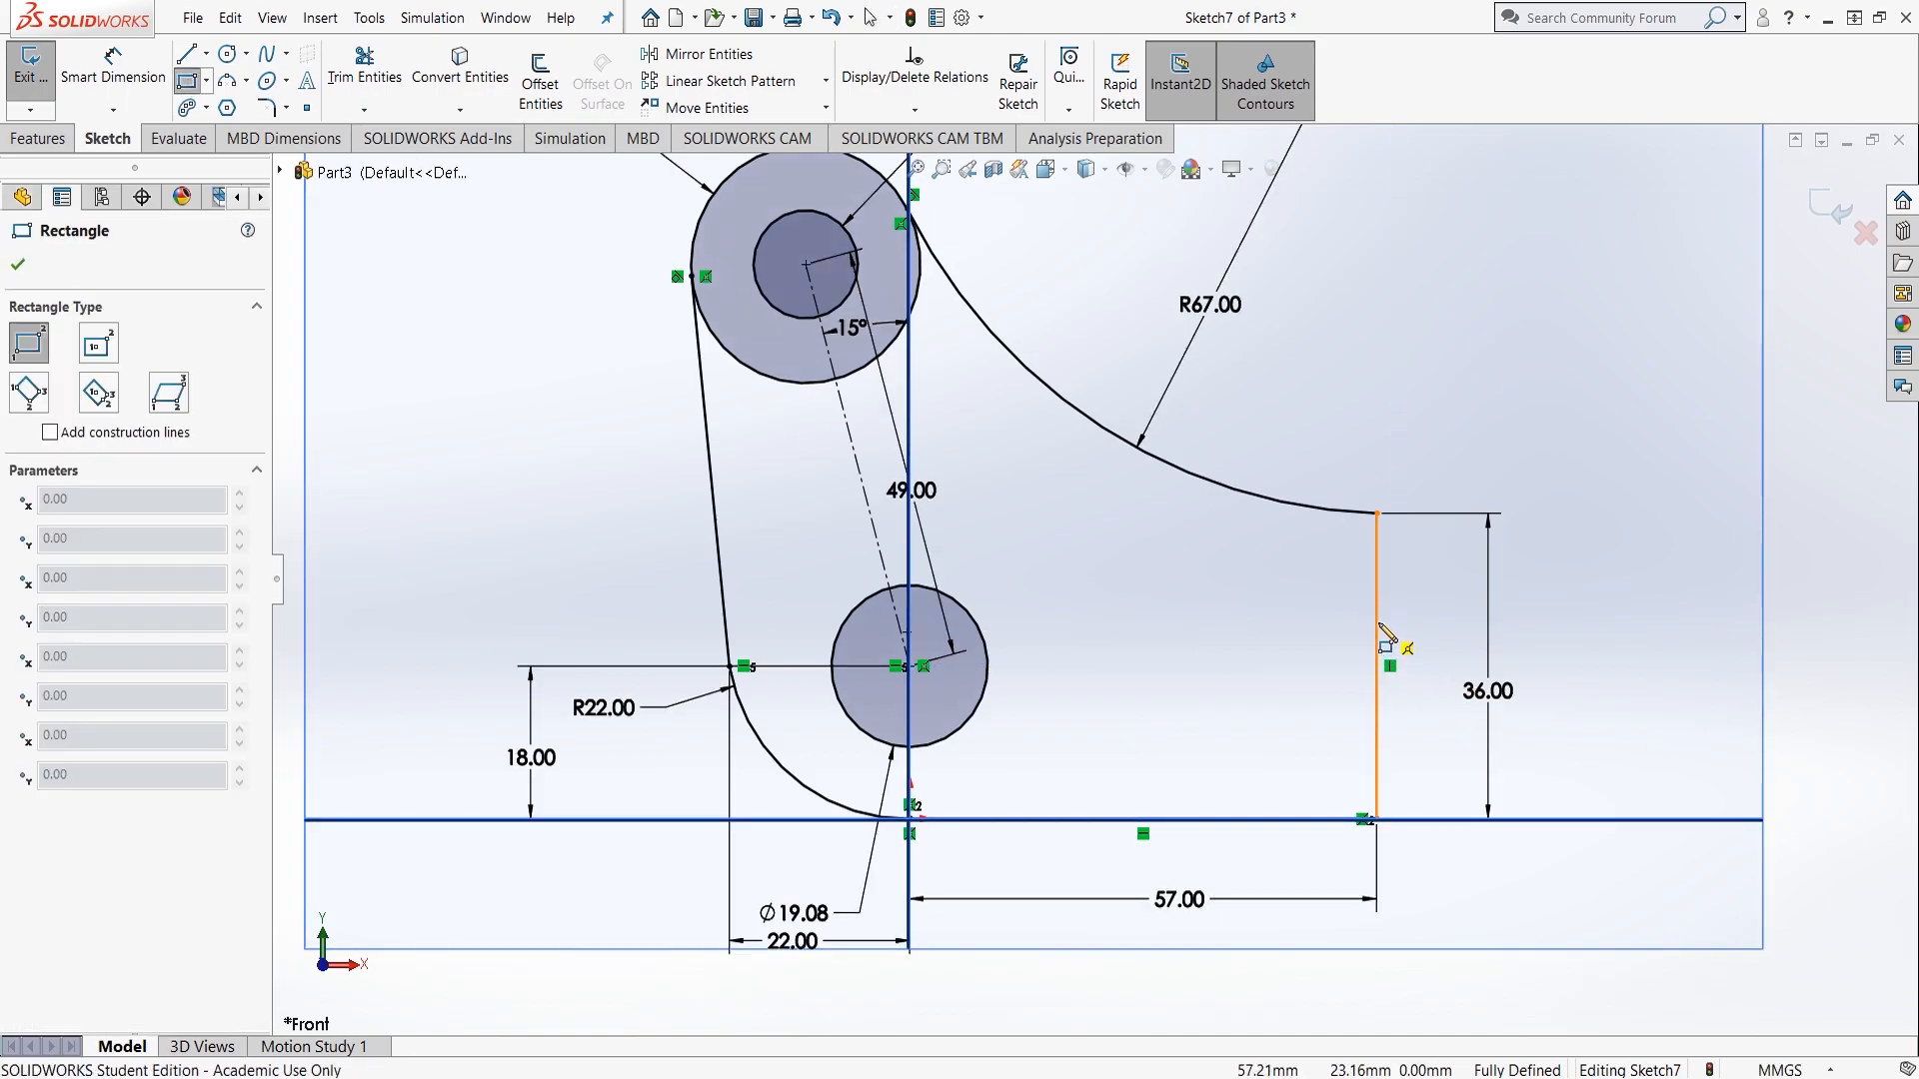
mouse_move(1377, 620)
left_mouse_down()
mouse_move(1274, 628)
mouse_move(1152, 707)
left_mouse_up()
key("Escape")
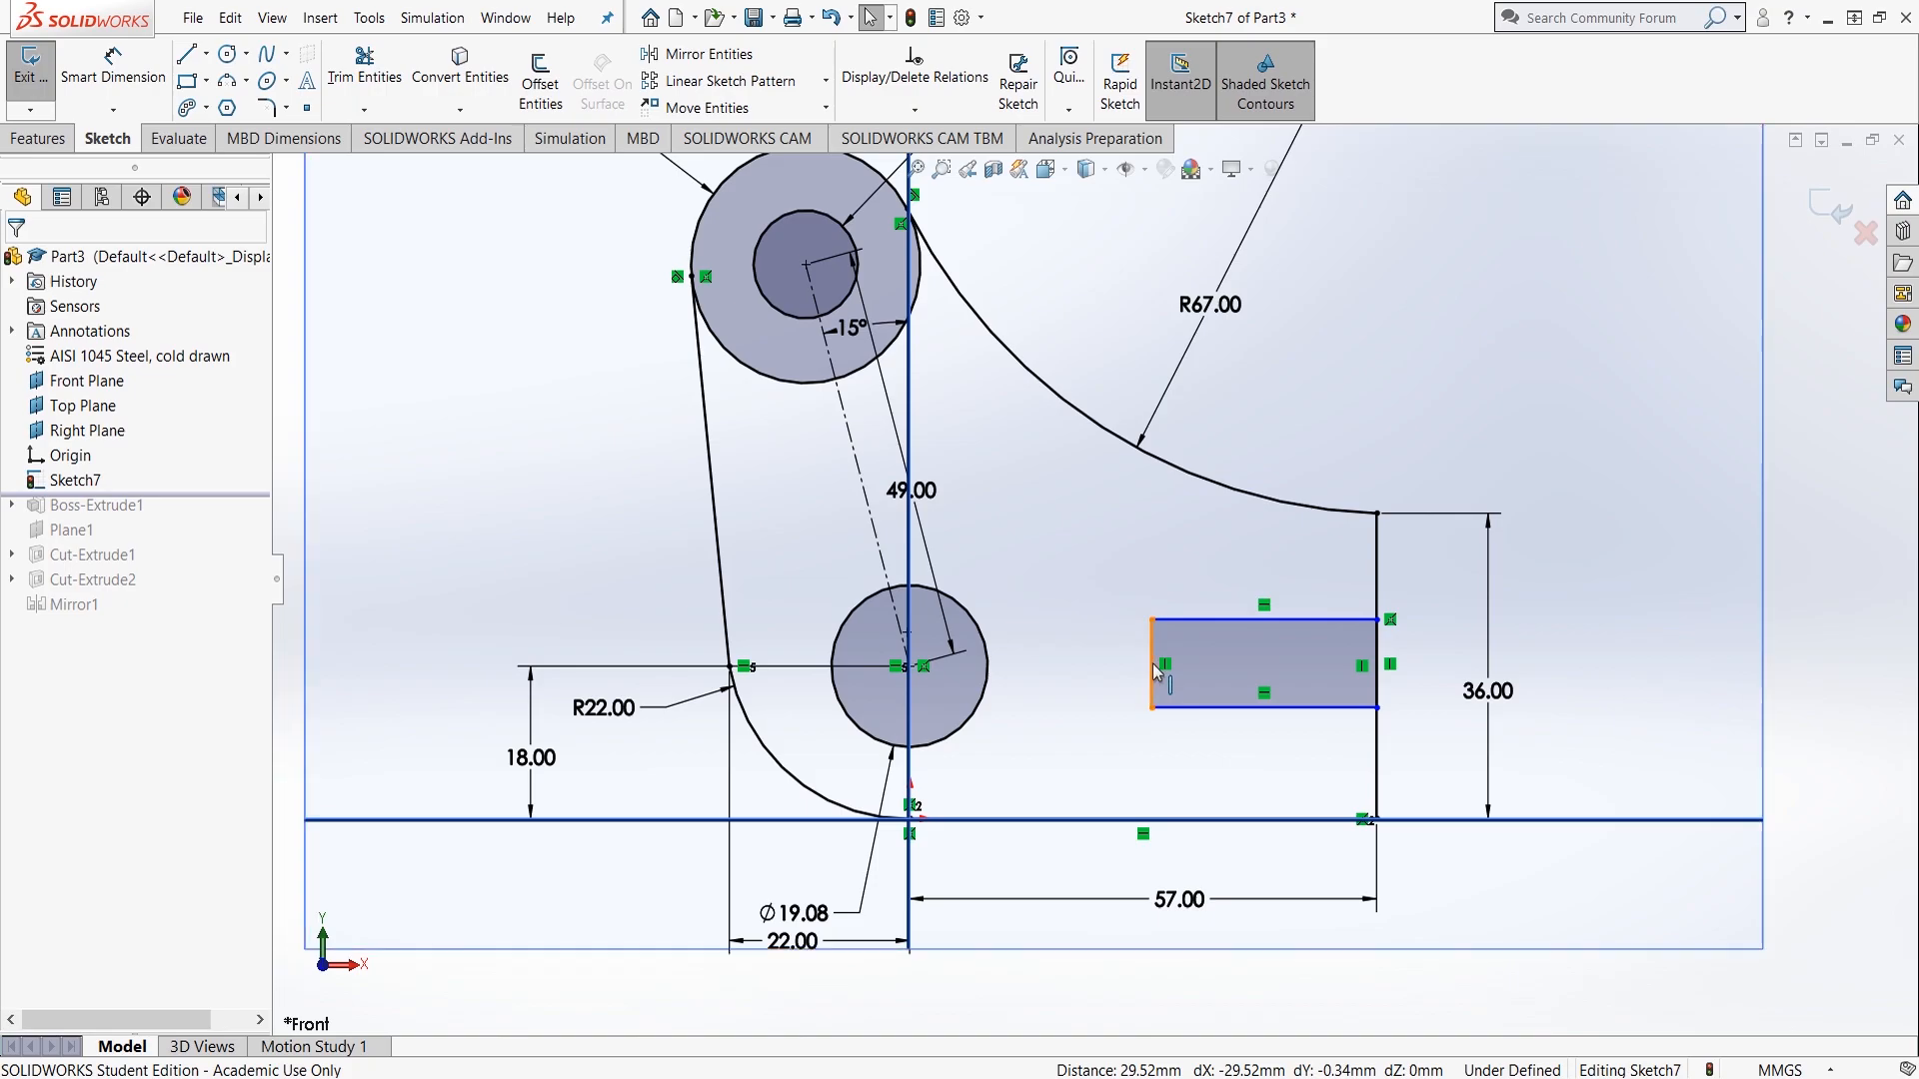
Step: Add a horizontal relation between the midpoint of the rectangle's left side and the lower circle's centre
left_click(1154, 668)
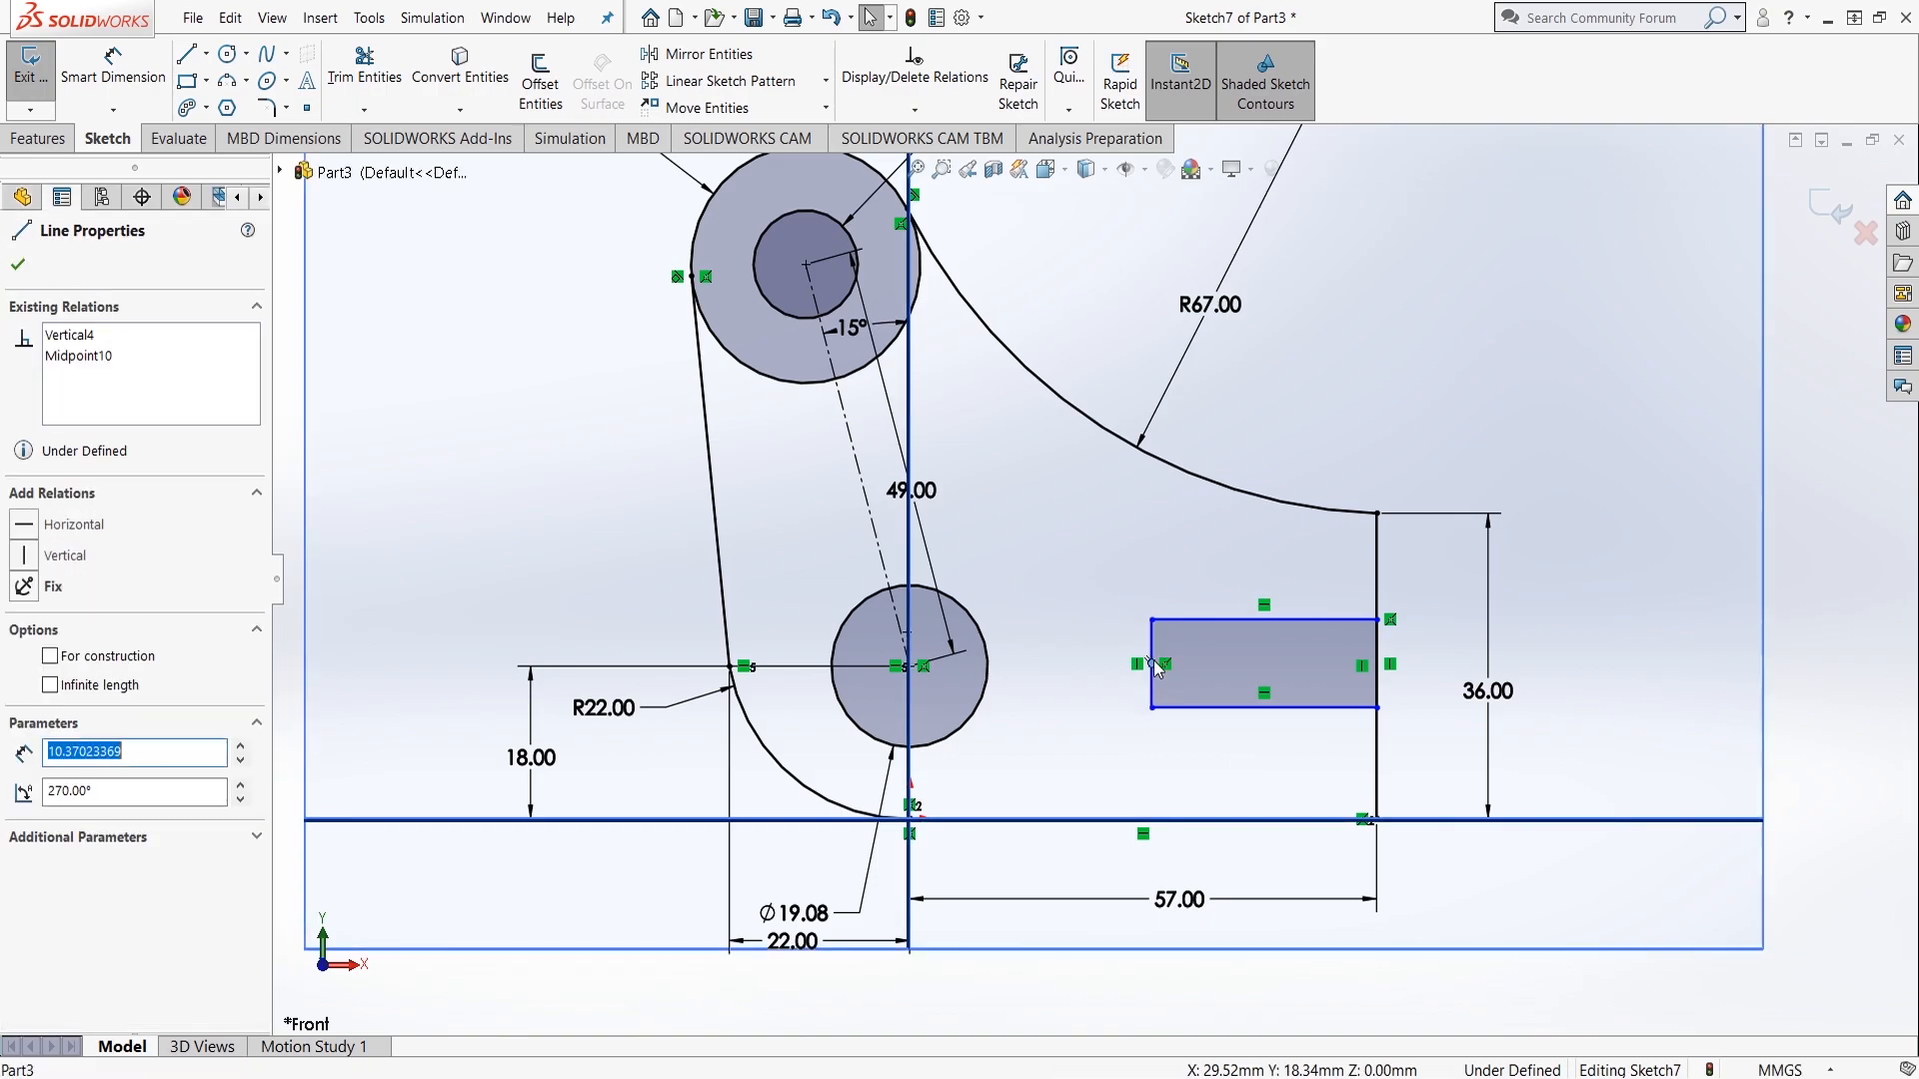
left_click(910, 667)
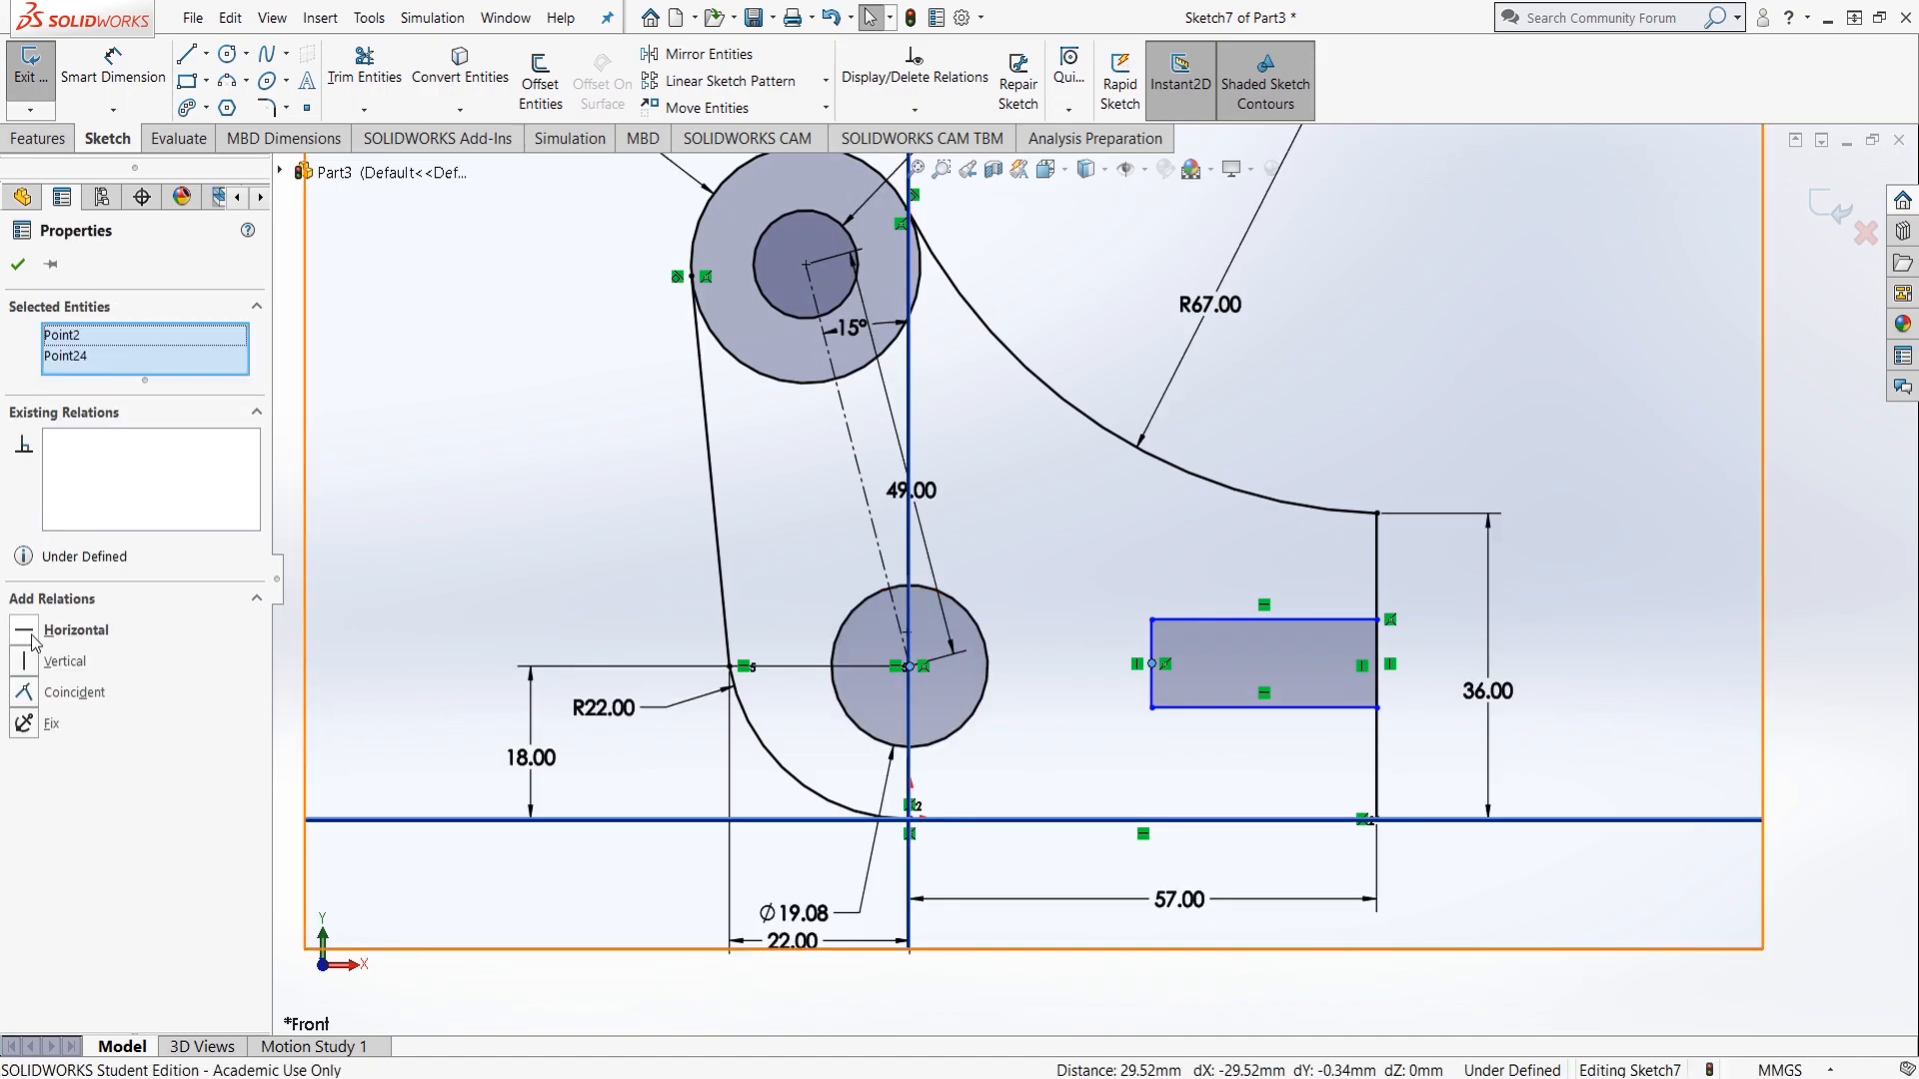
left_click(33, 639)
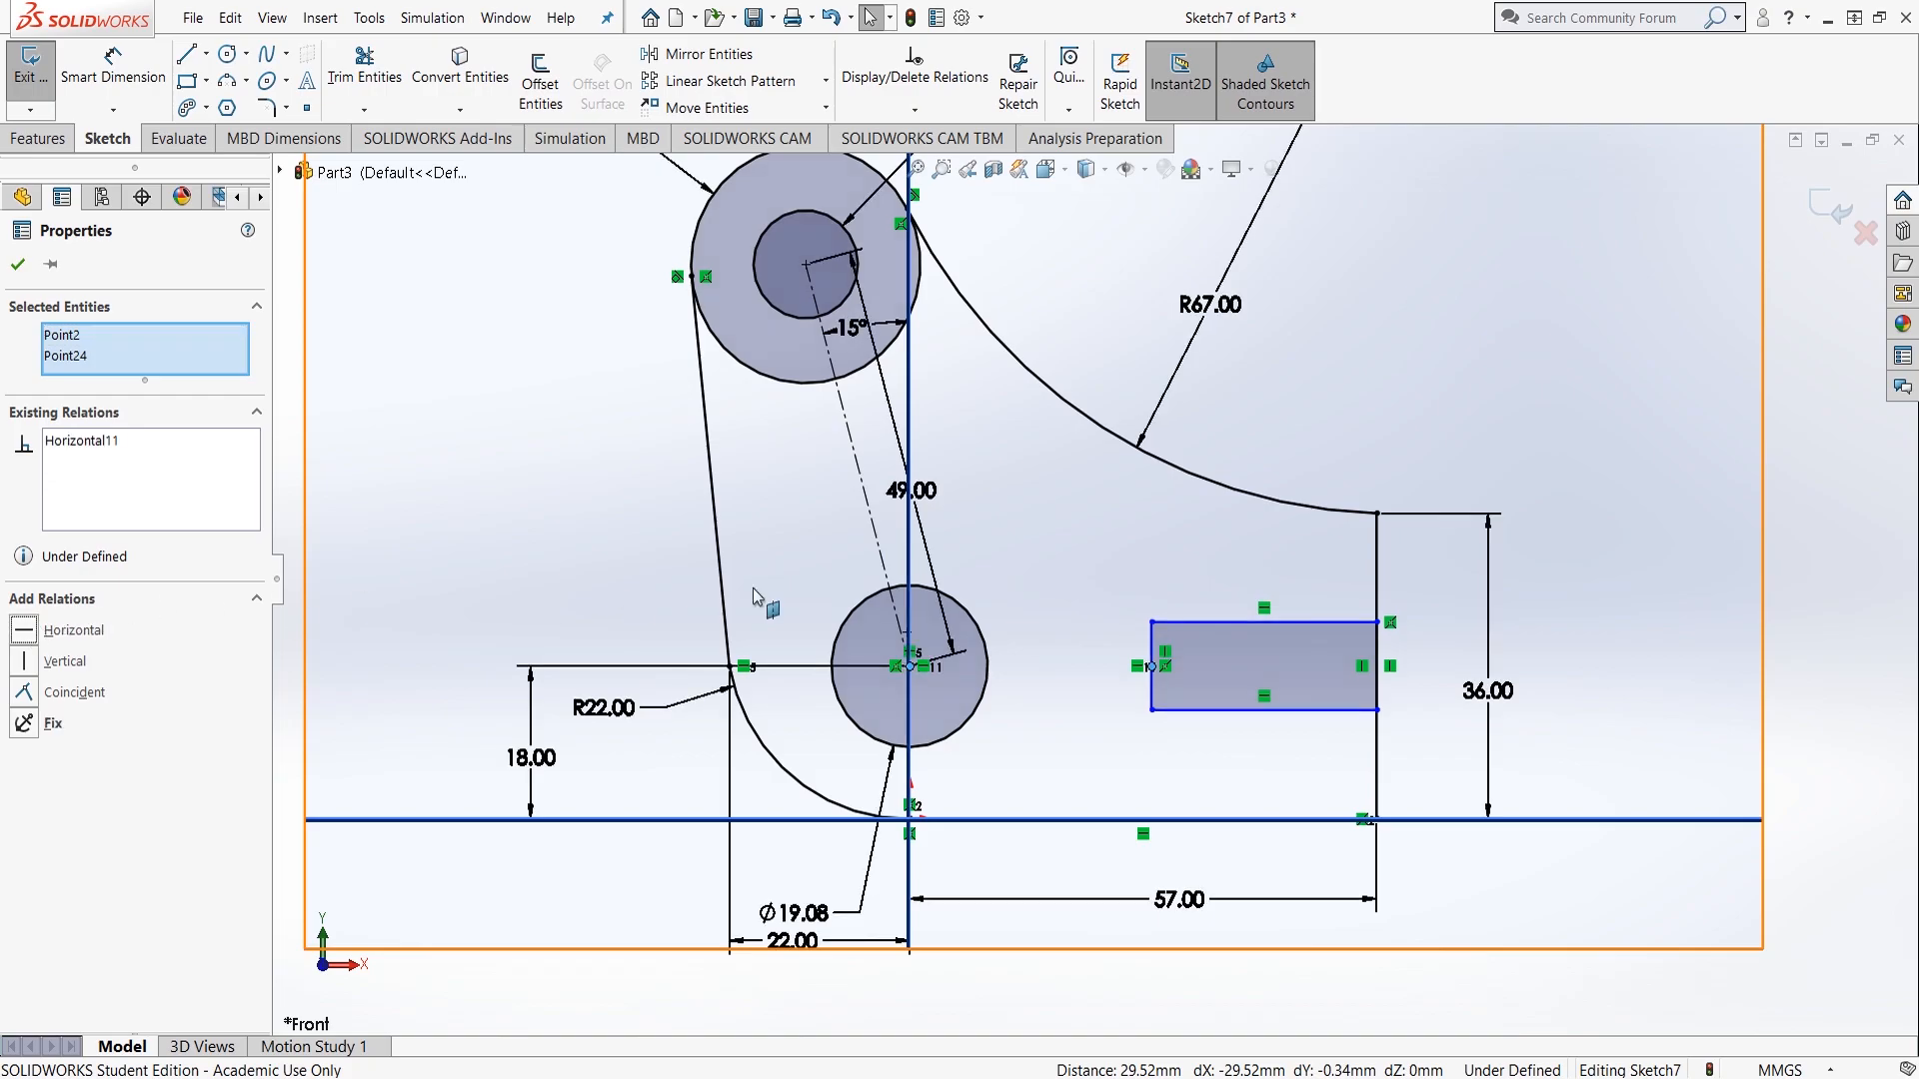
left_click(1127, 600)
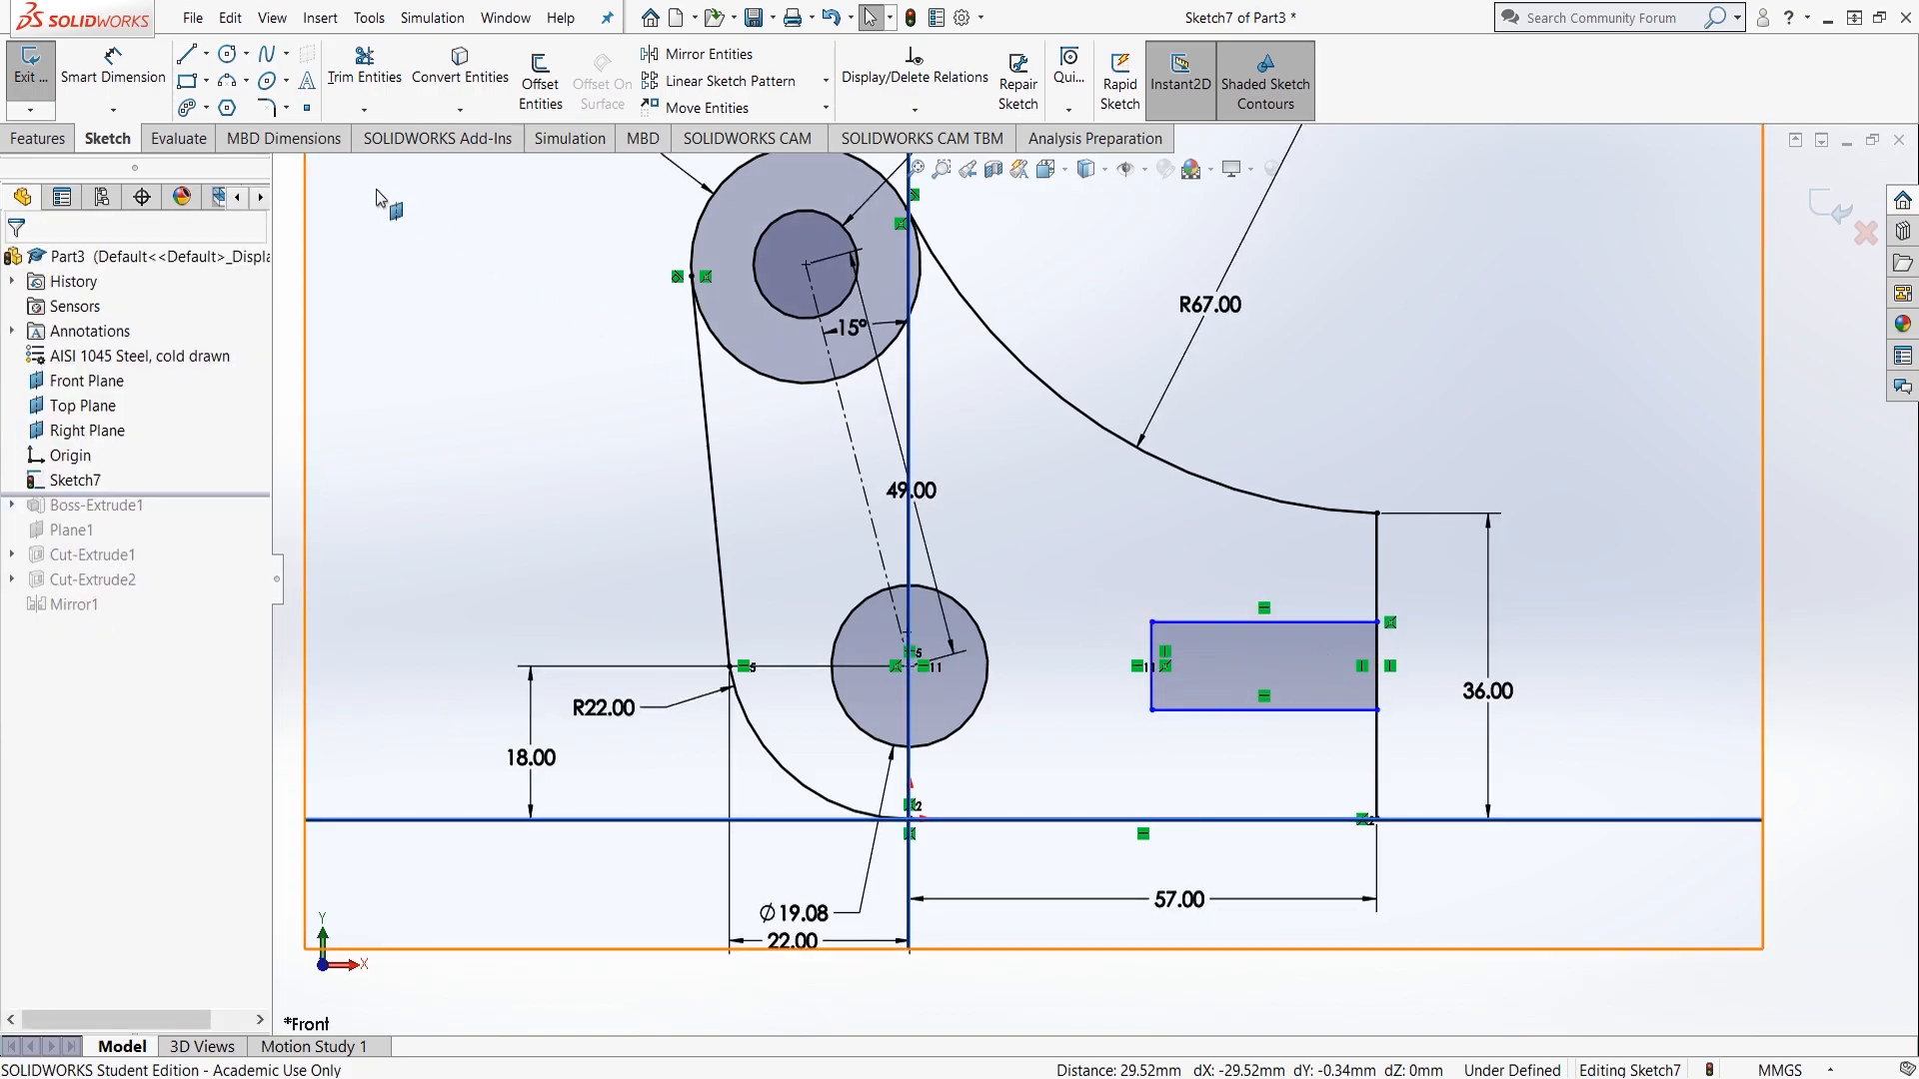
Step: Dimension the rectangle to a length of 22 mm and a height of 12.75 mm
left_click(113, 70)
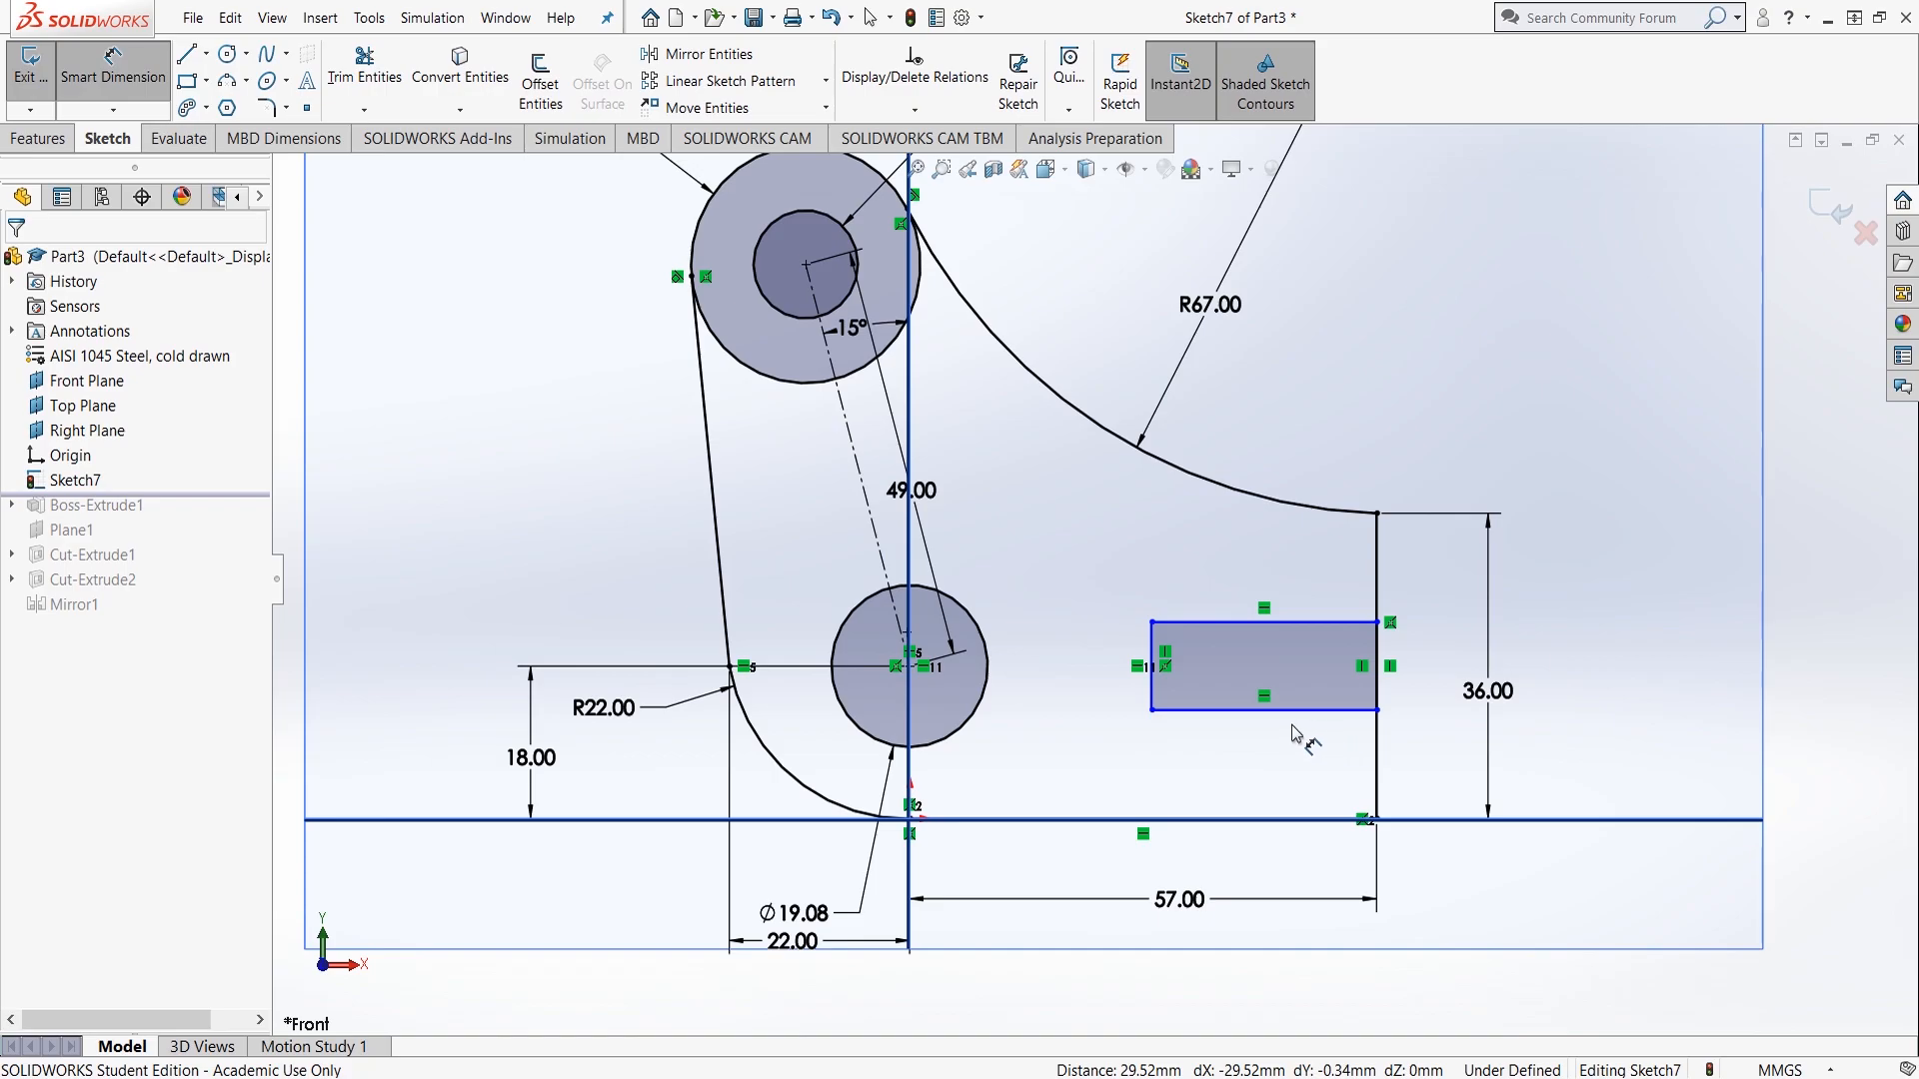
left_click(1319, 711)
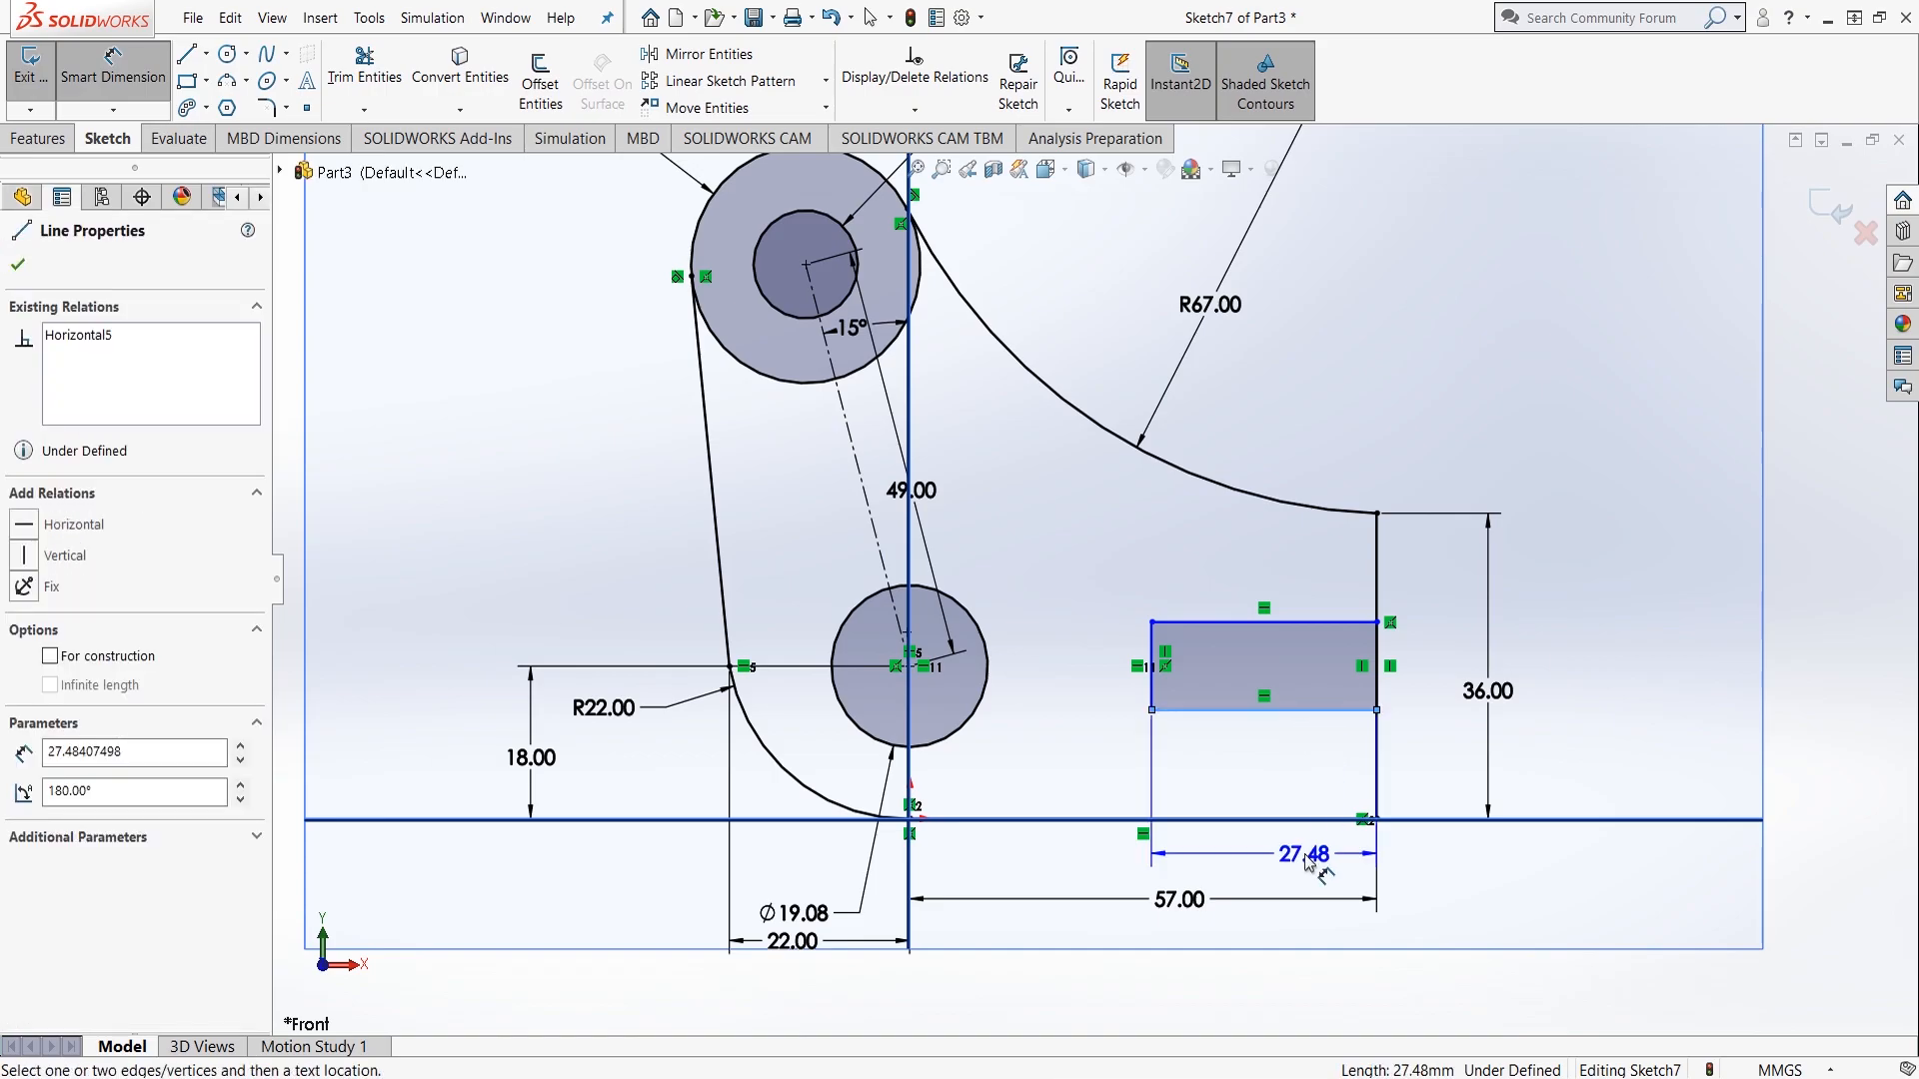
left_click(1273, 860)
type("22")
key("Return")
left_click(1194, 682)
left_click(1445, 657)
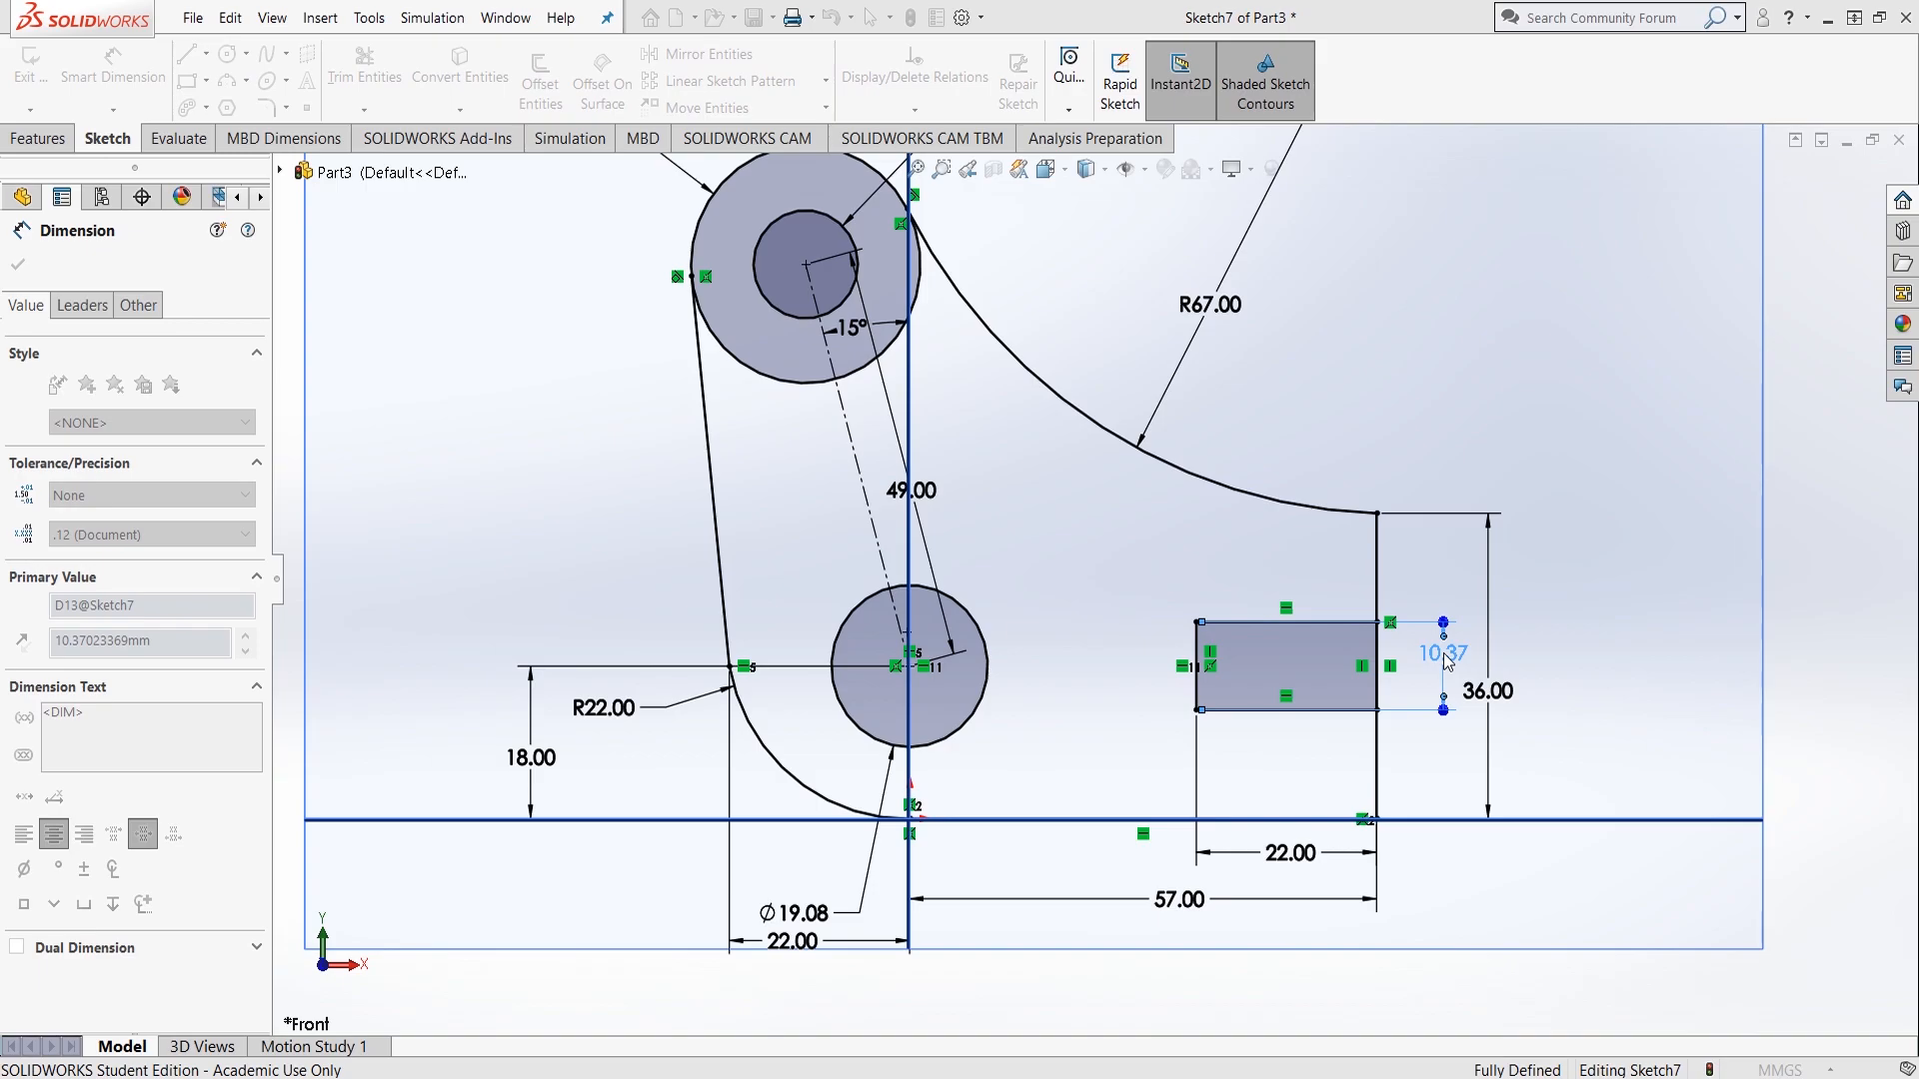
type("12.75")
key("Return")
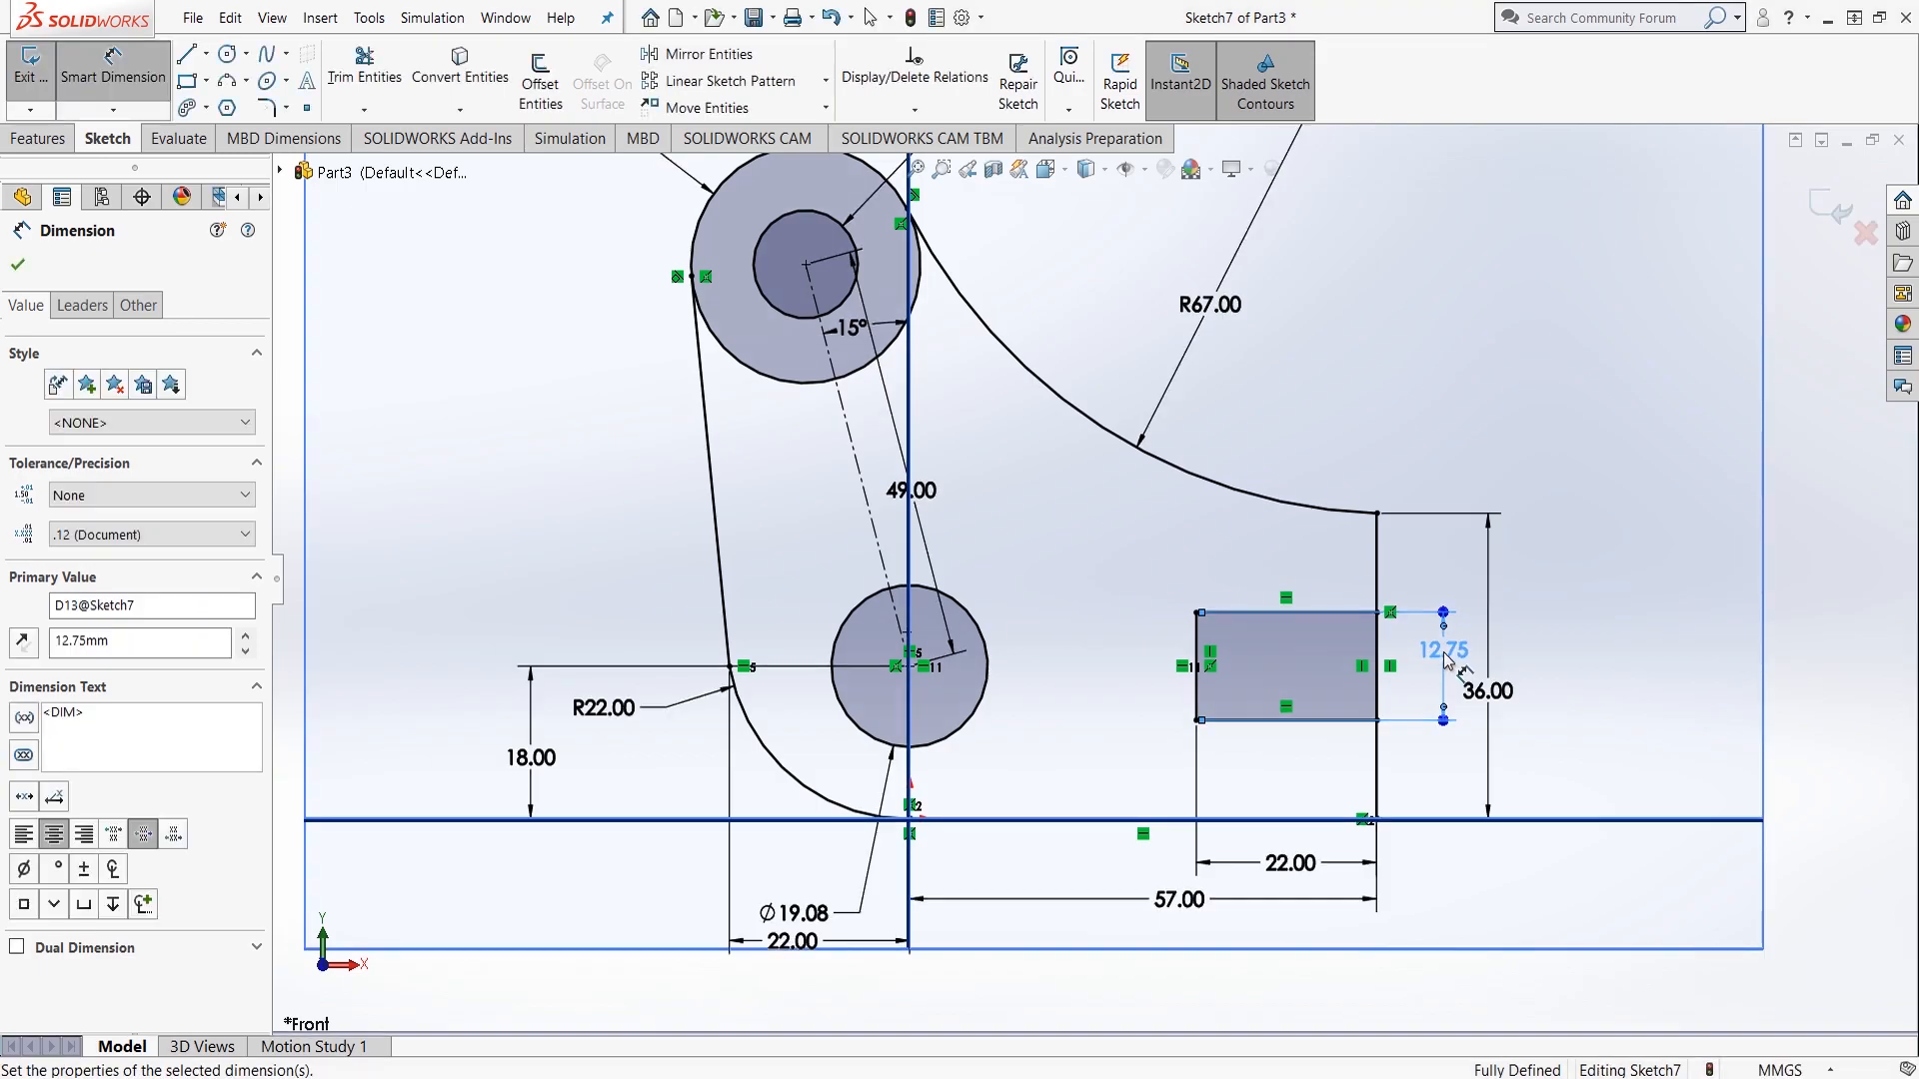
Step: Reposition the 36 mm, 57 mm and 19.08 mm diameter dimension labels so they are spaced clear of the others
left_click_drag(1496, 696, 1504, 747)
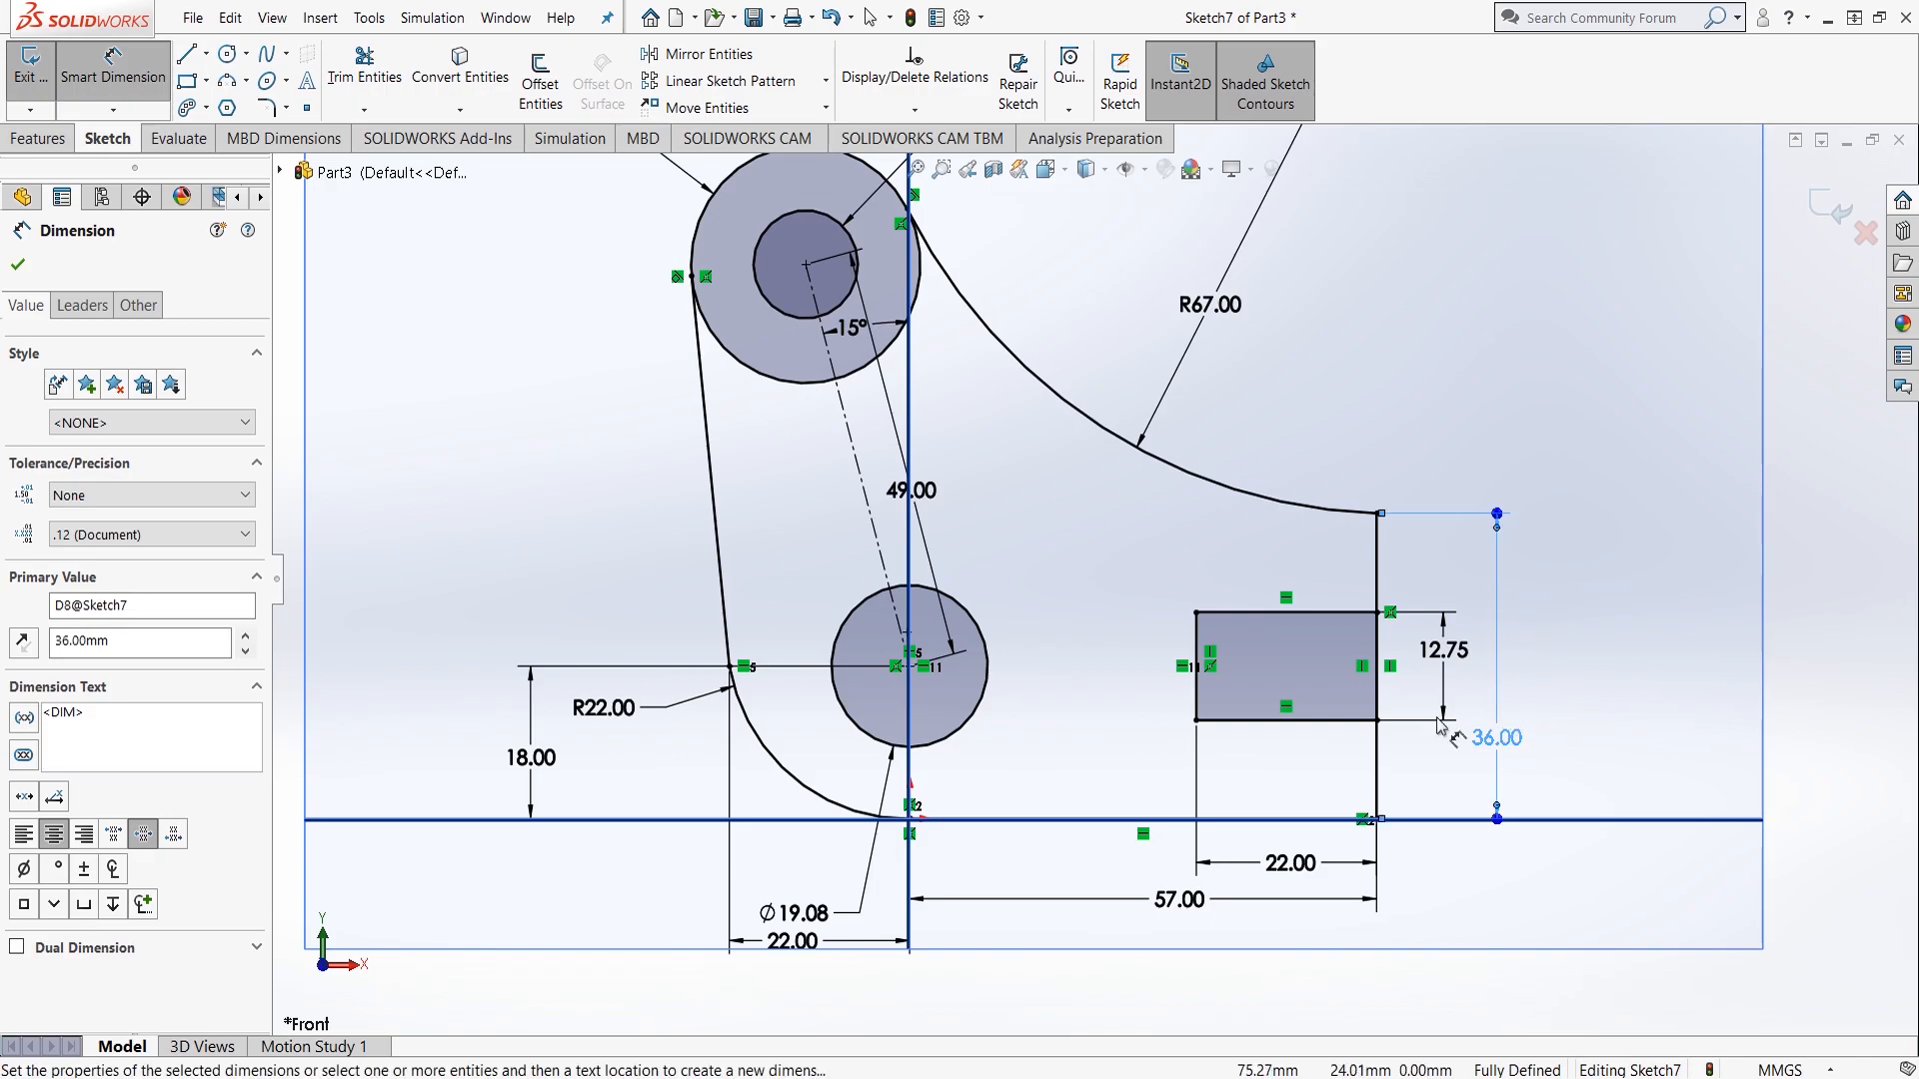
left_click(1179, 898)
left_click_drag(1180, 899, 1159, 895)
left_click_drag(792, 912, 790, 849)
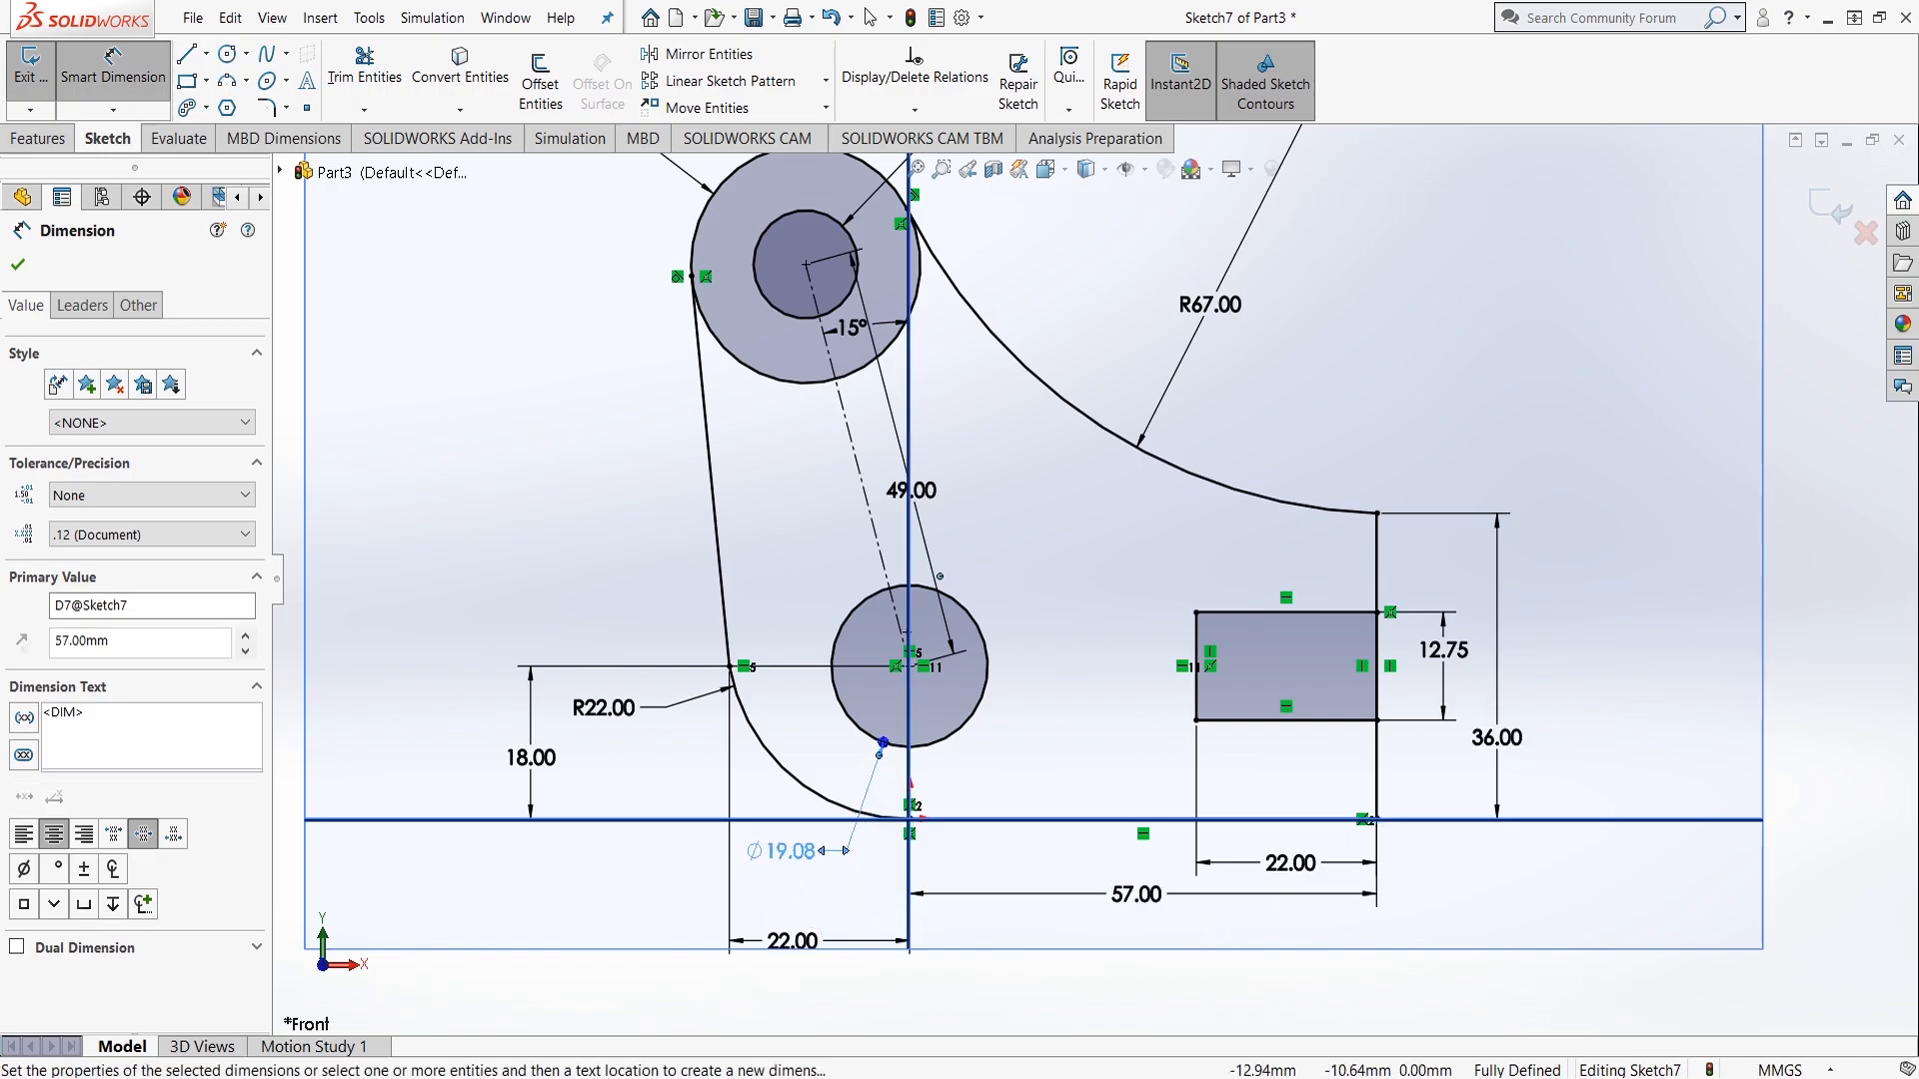
key("Escape")
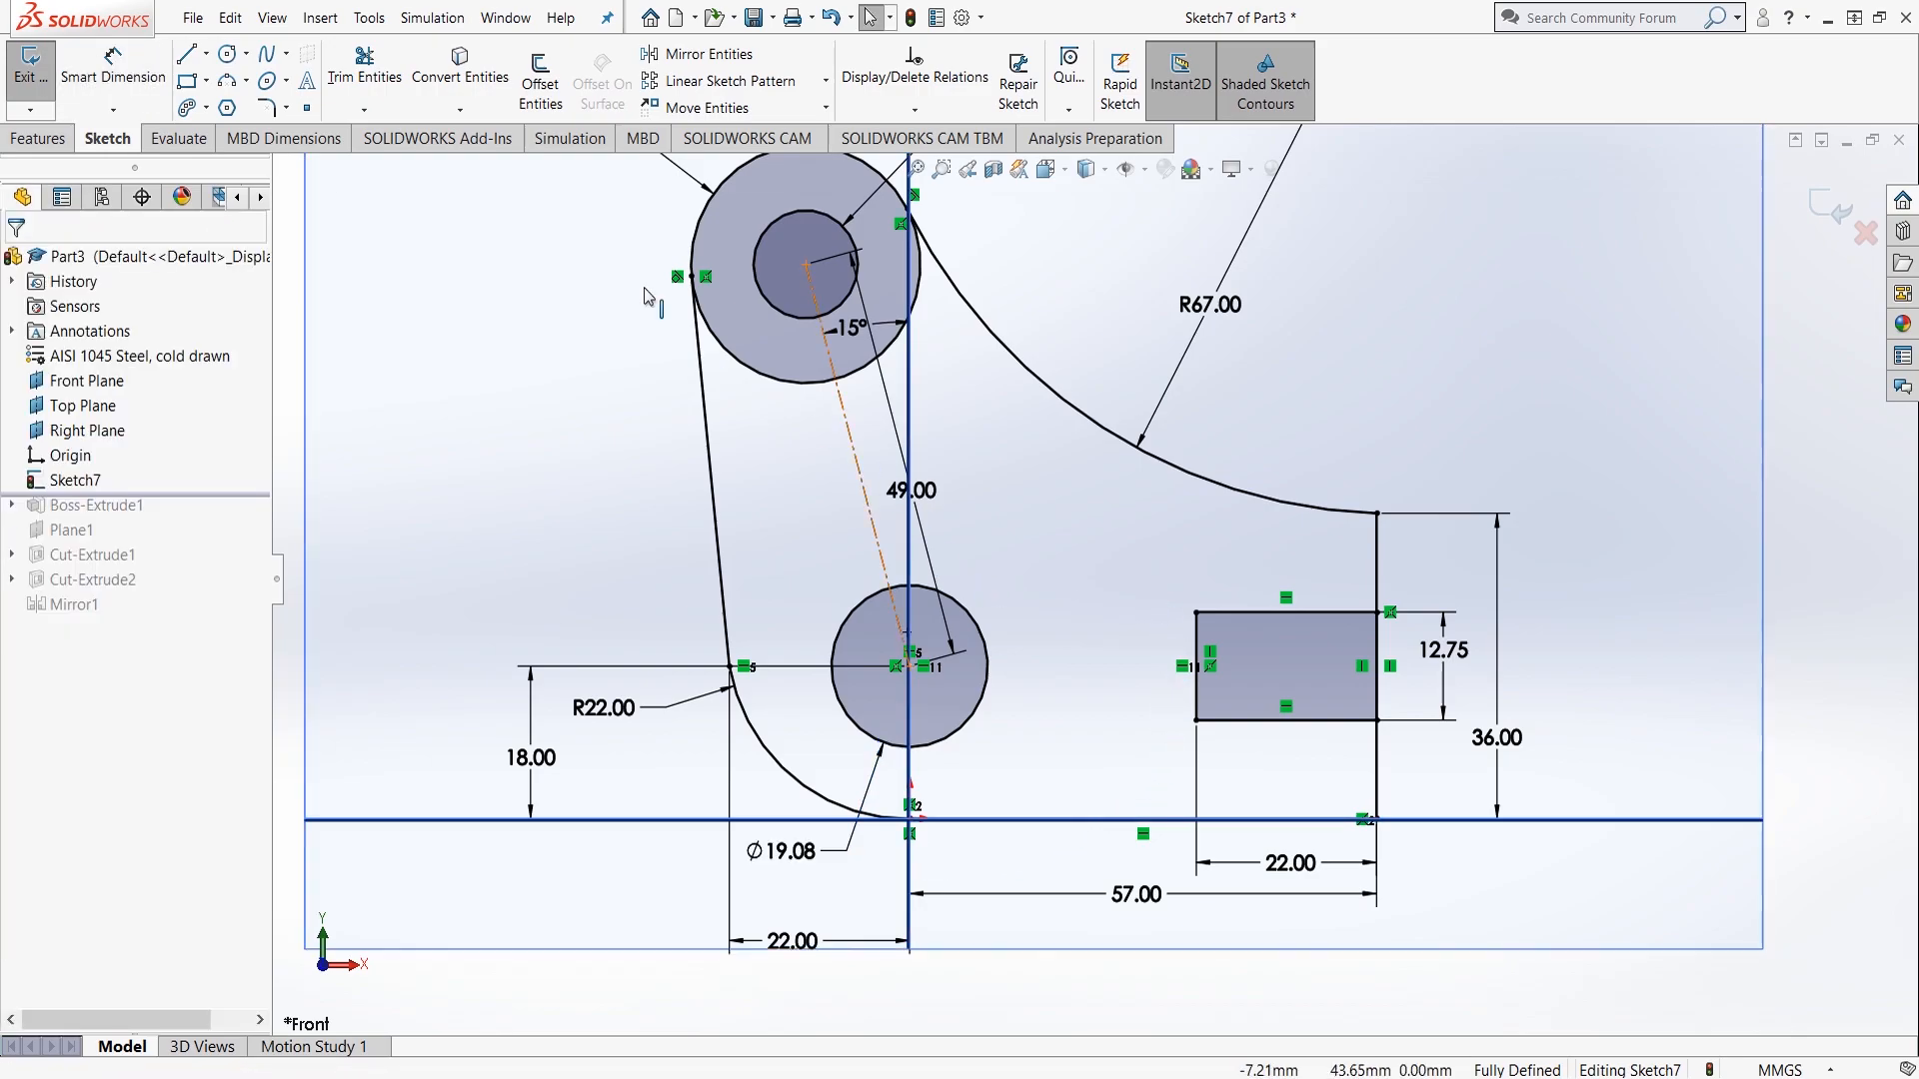
Step: Sketch a circle centred on the midpoint of the rectangle's left side, passing through its upper-left corner
left_click(238, 56)
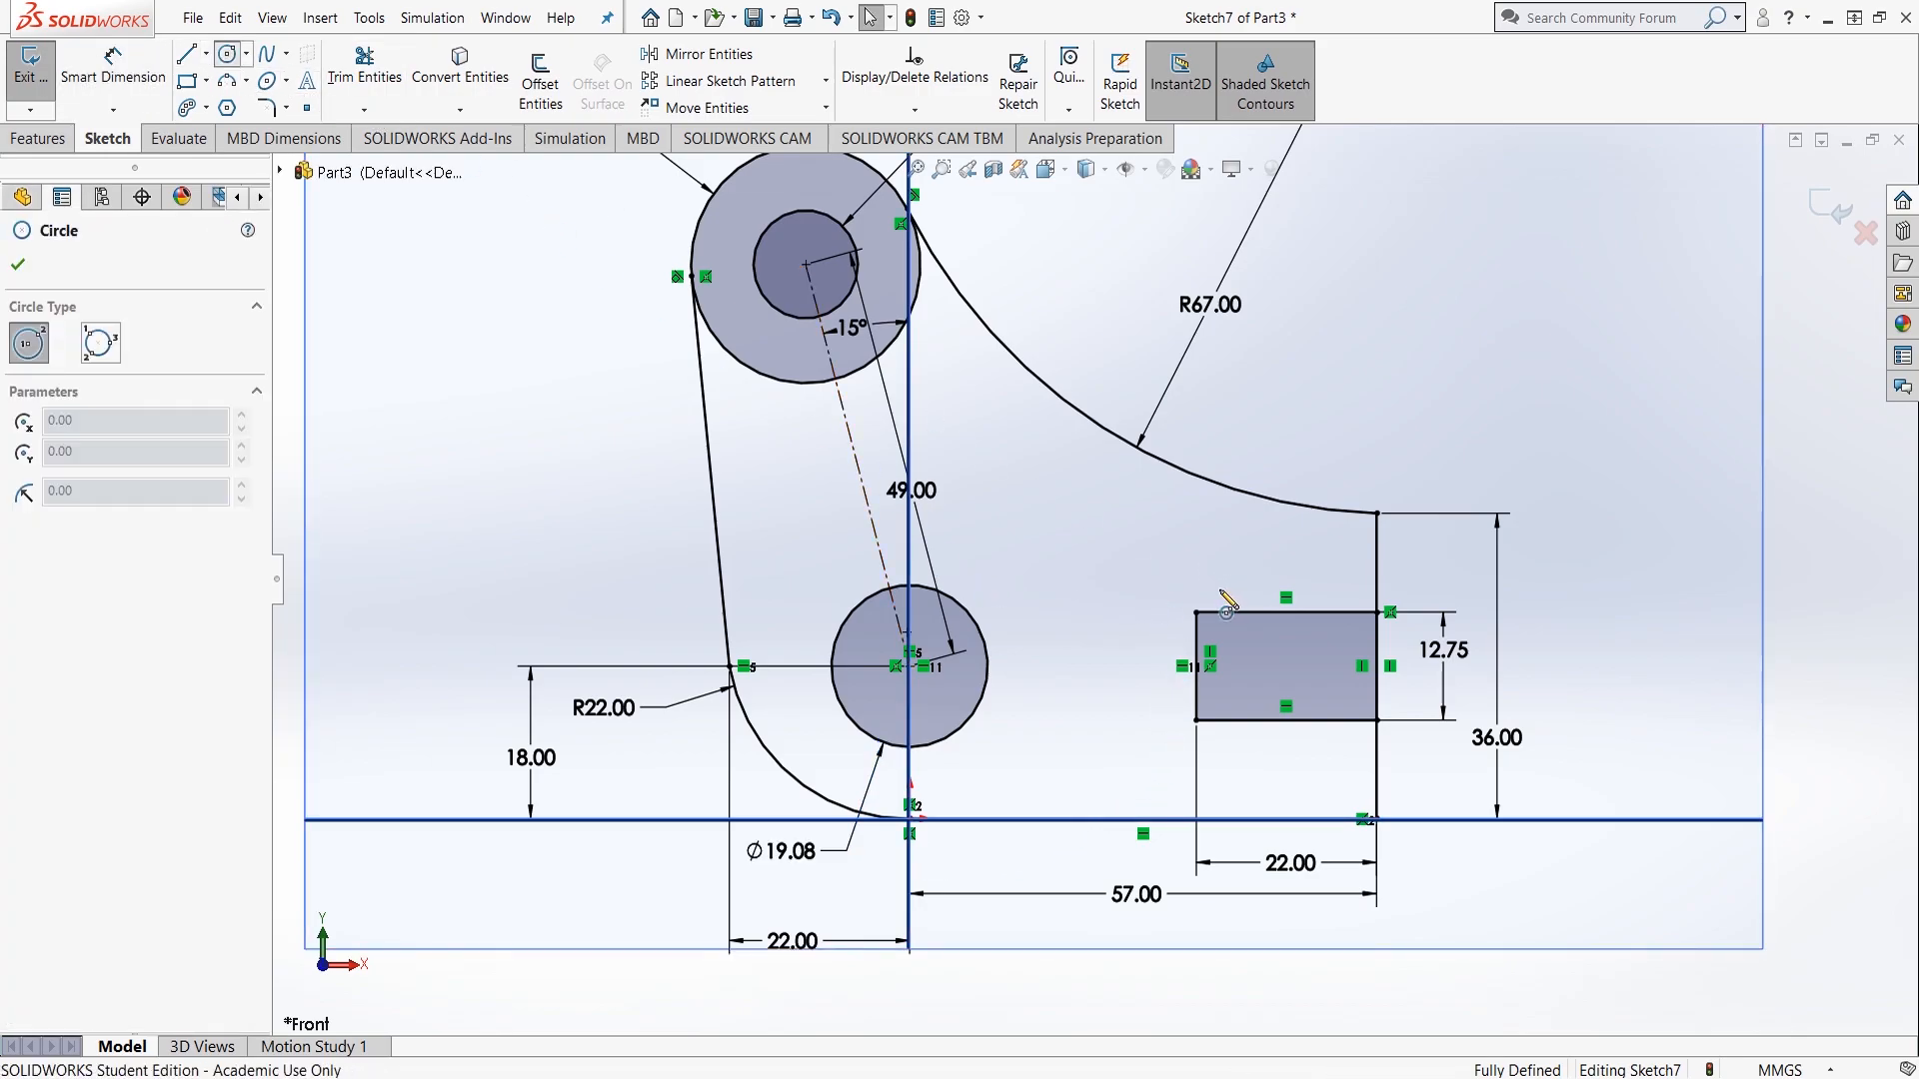
left_click(1197, 666)
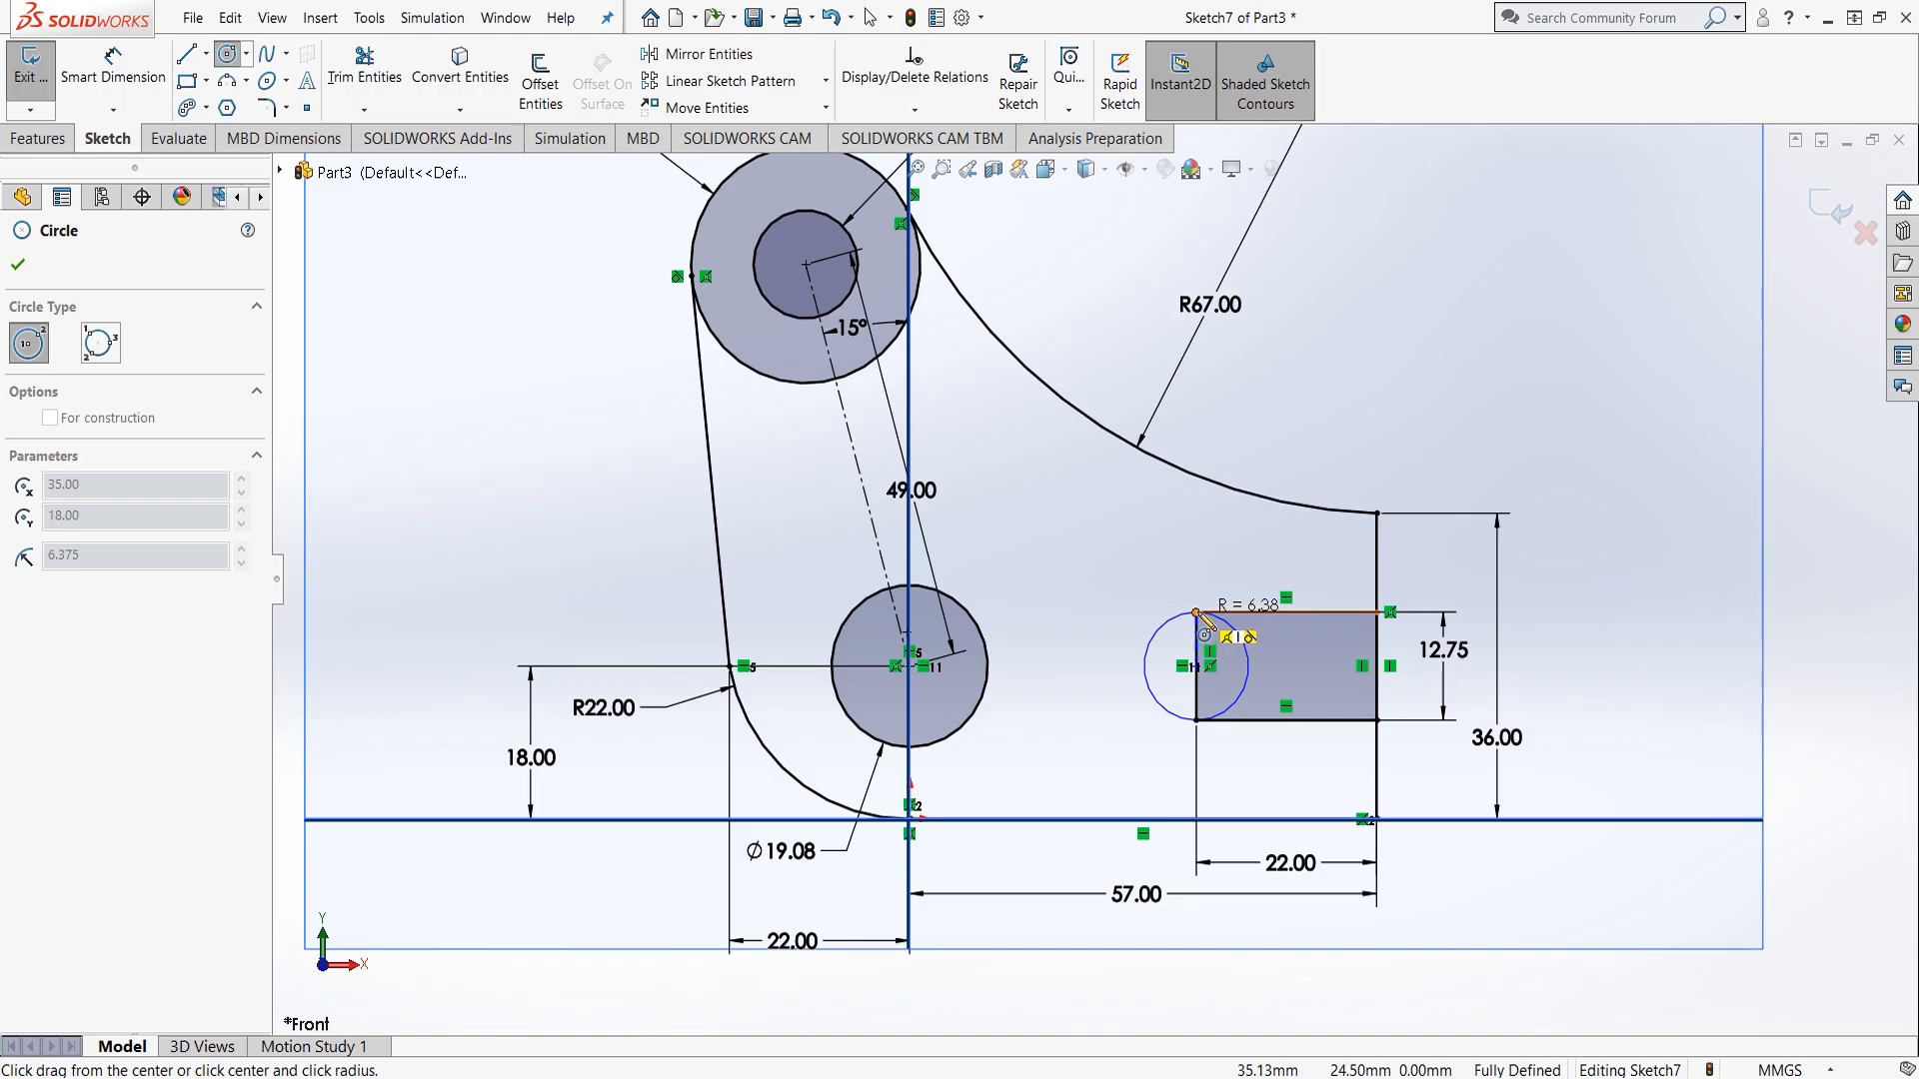
left_click(1199, 612)
key("Escape")
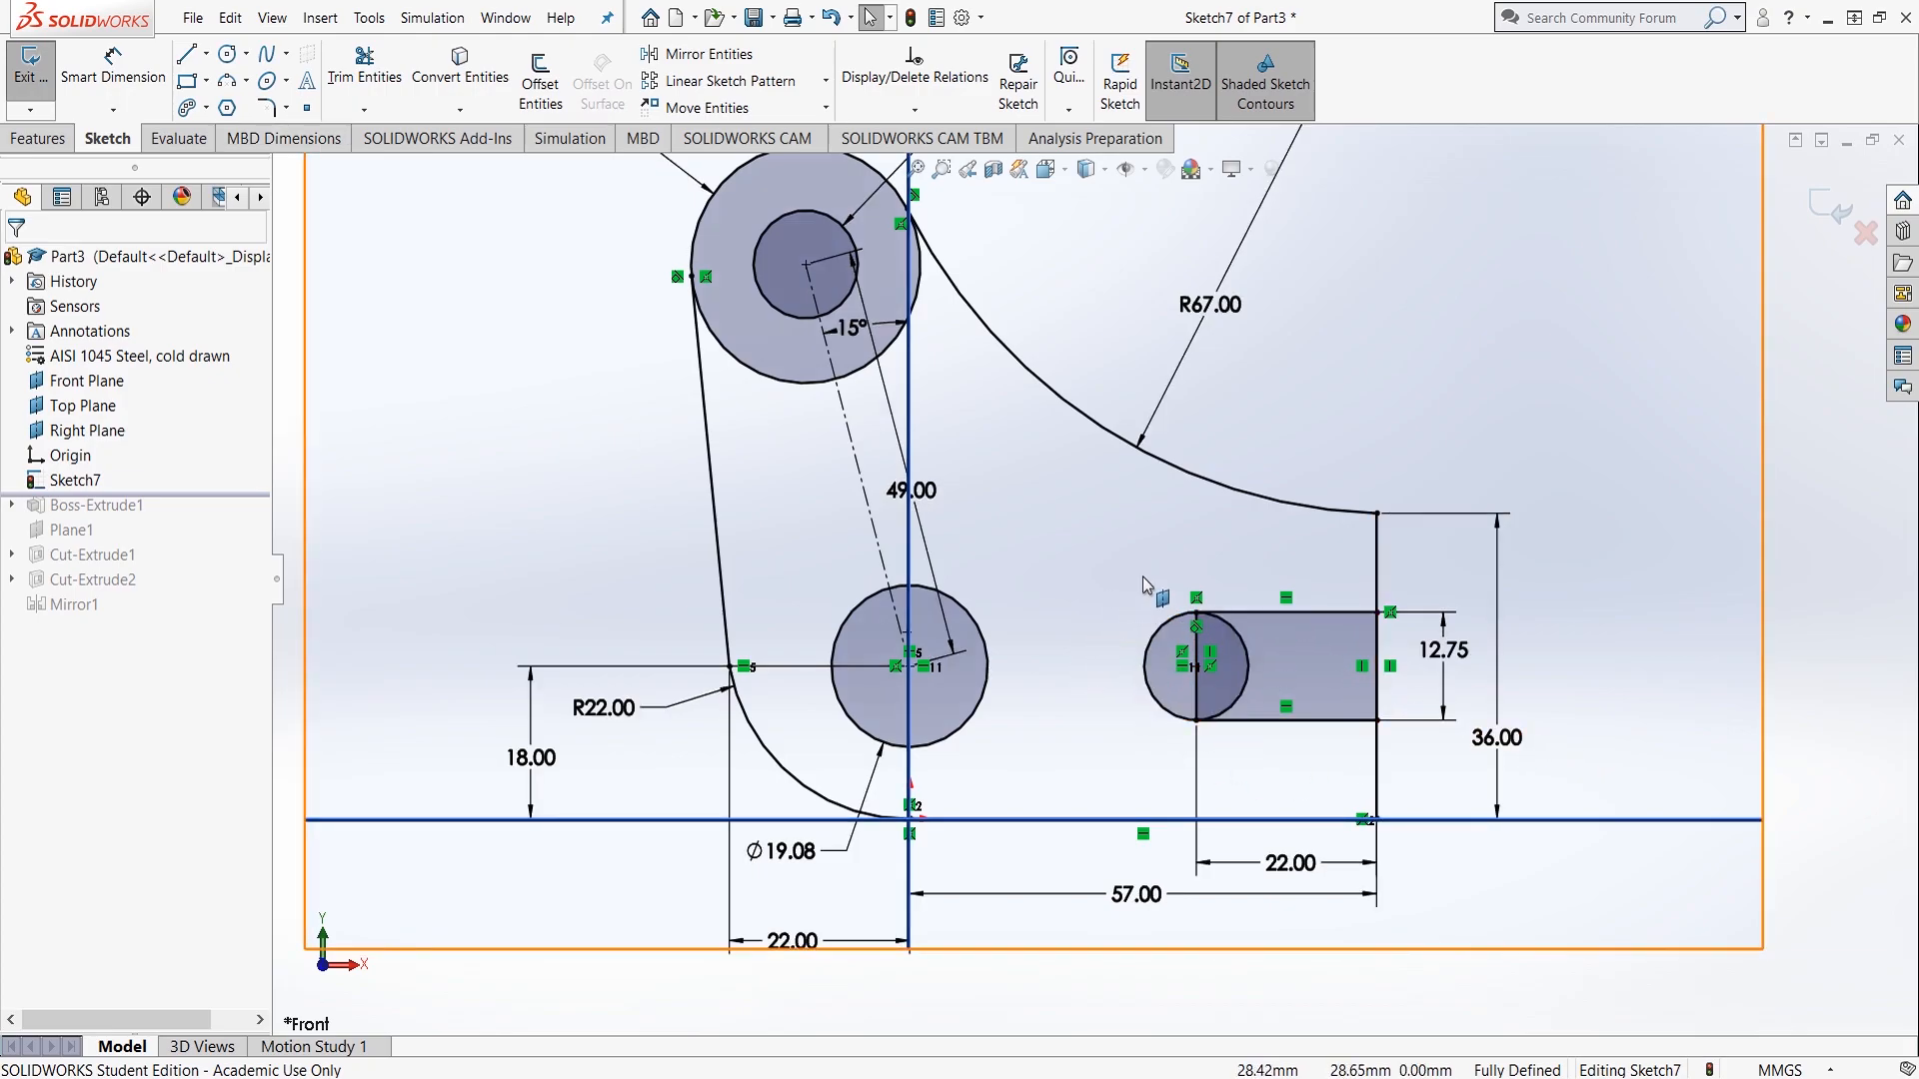
Step: Trim away the lower part of the 28 mm circle between the slanted line and the R67 arc
scroll(1142, 577, "up", 1)
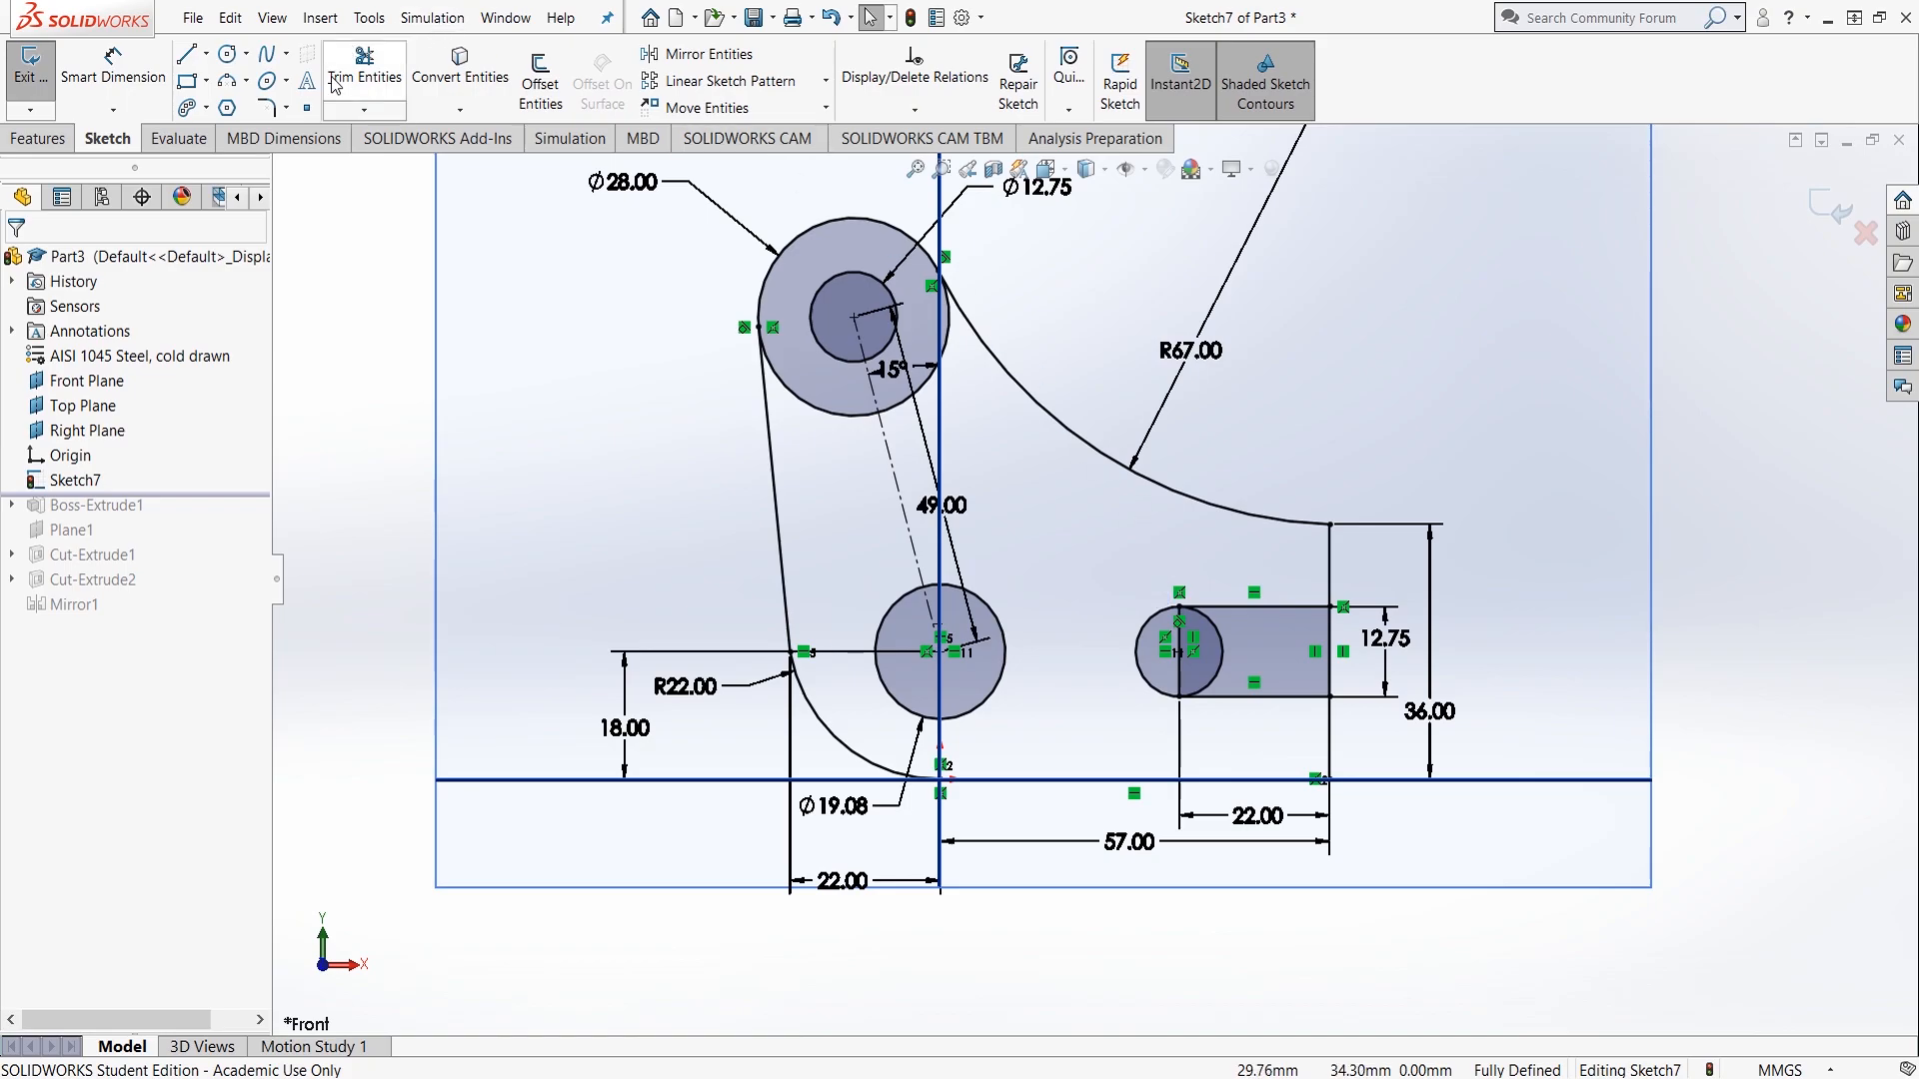
left_click(365, 65)
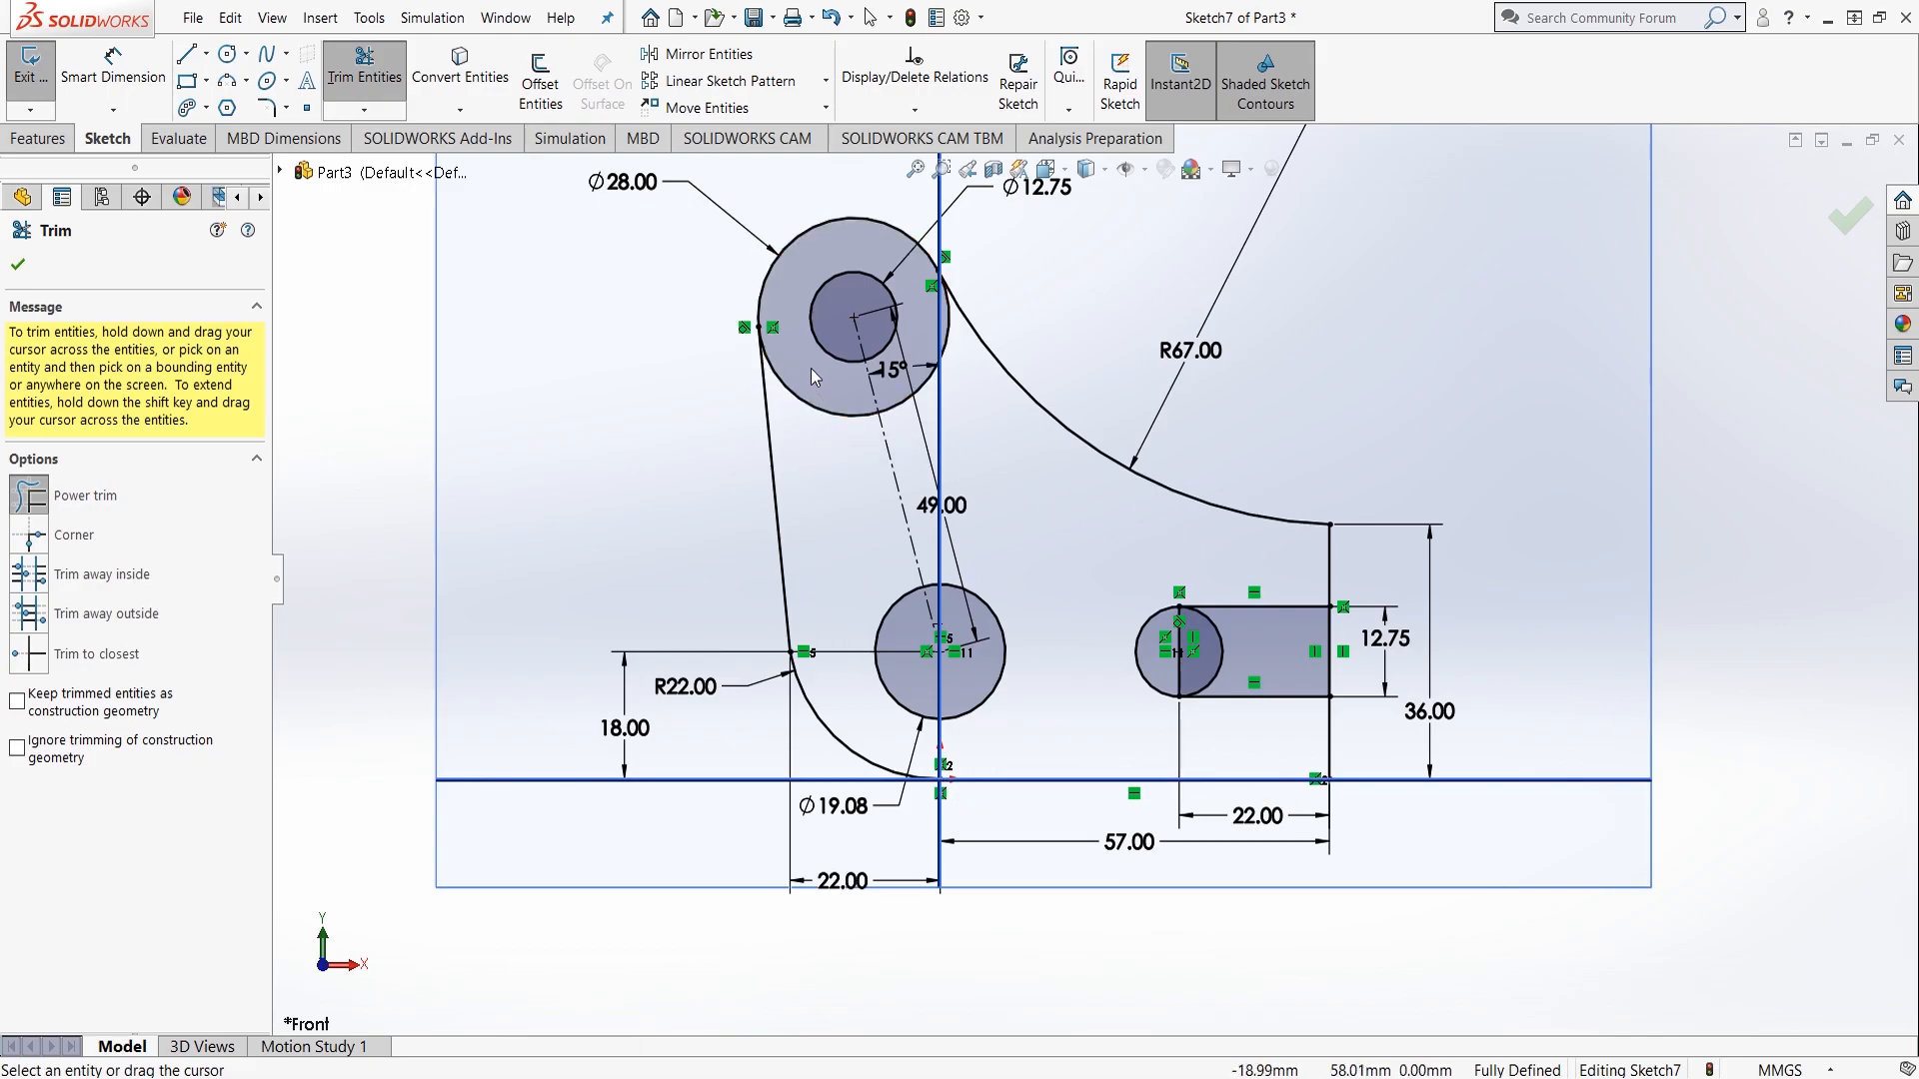
left_click_drag(811, 375, 808, 440)
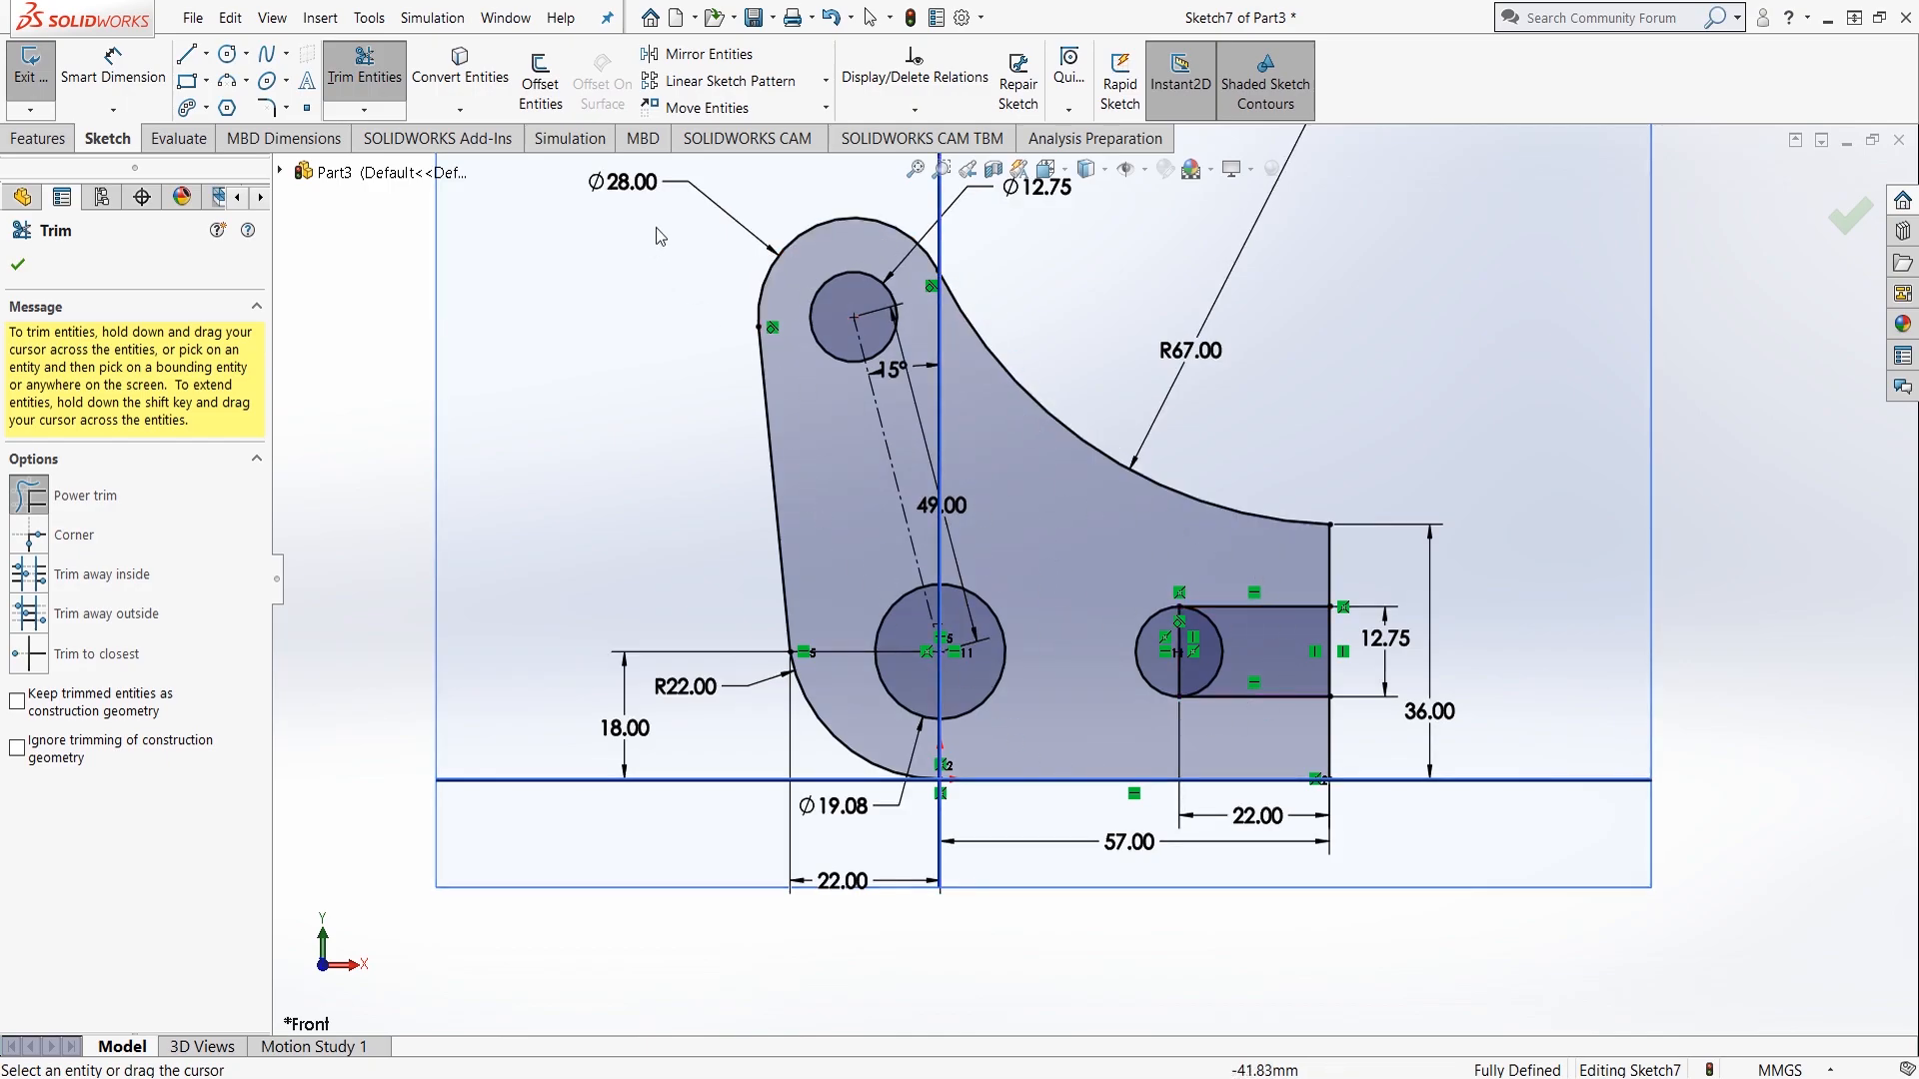
Step: Extrude the main bracket region by 28.58 mm blind, leaving out the two holes and the slot
left_click(37, 138)
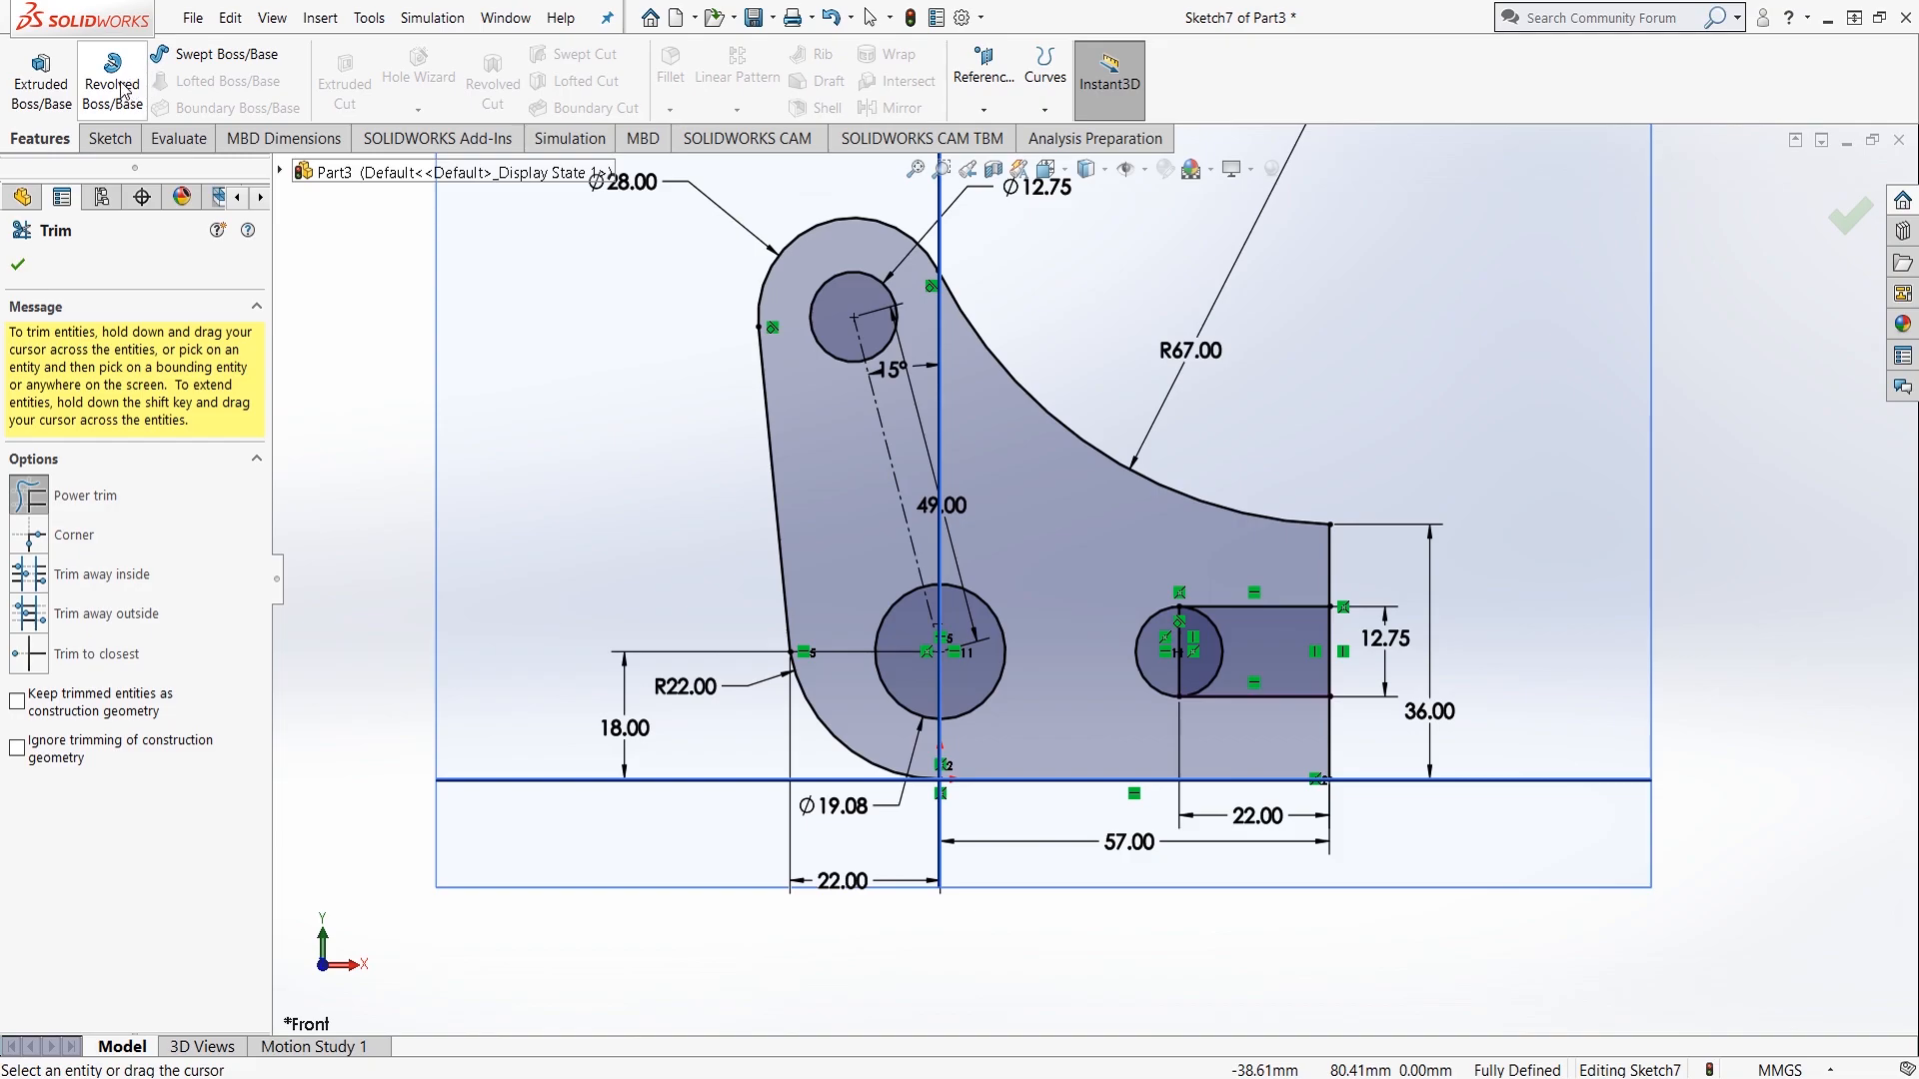
left_click(40, 78)
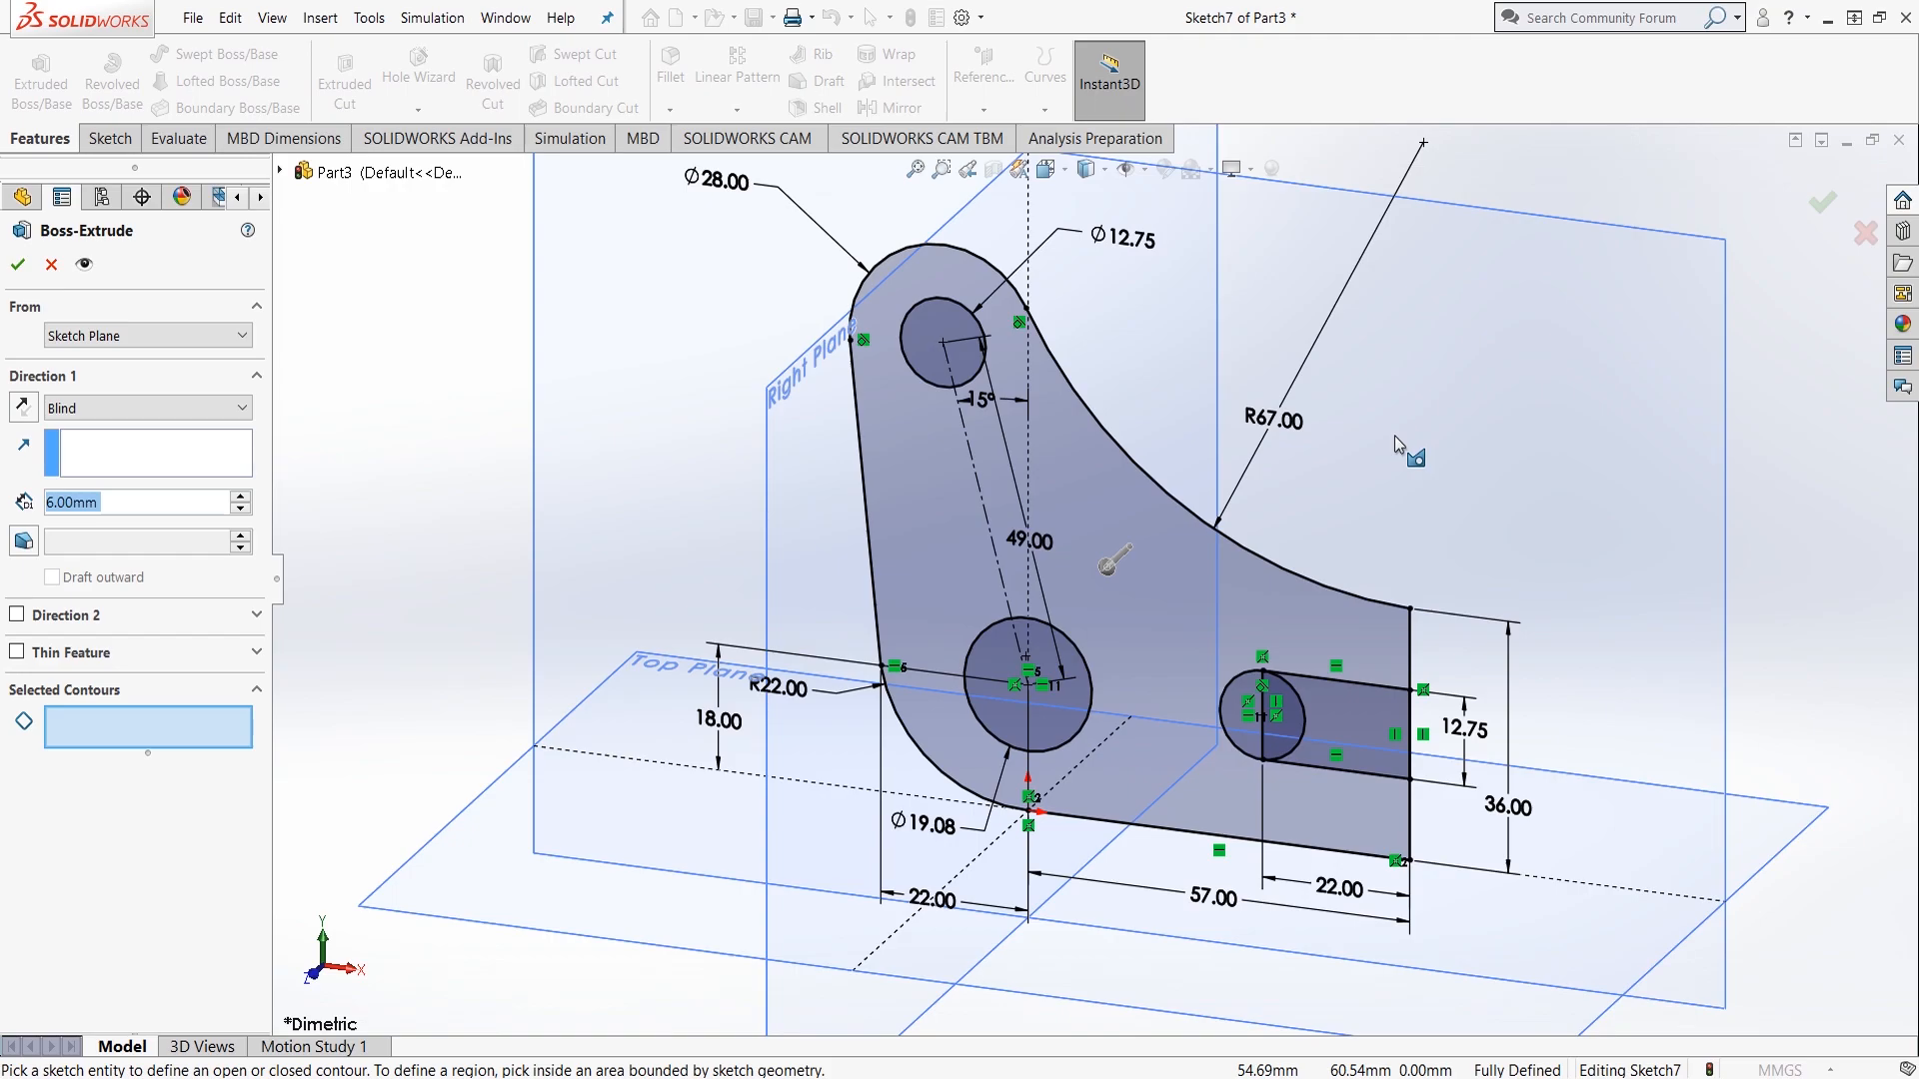
type("28.58")
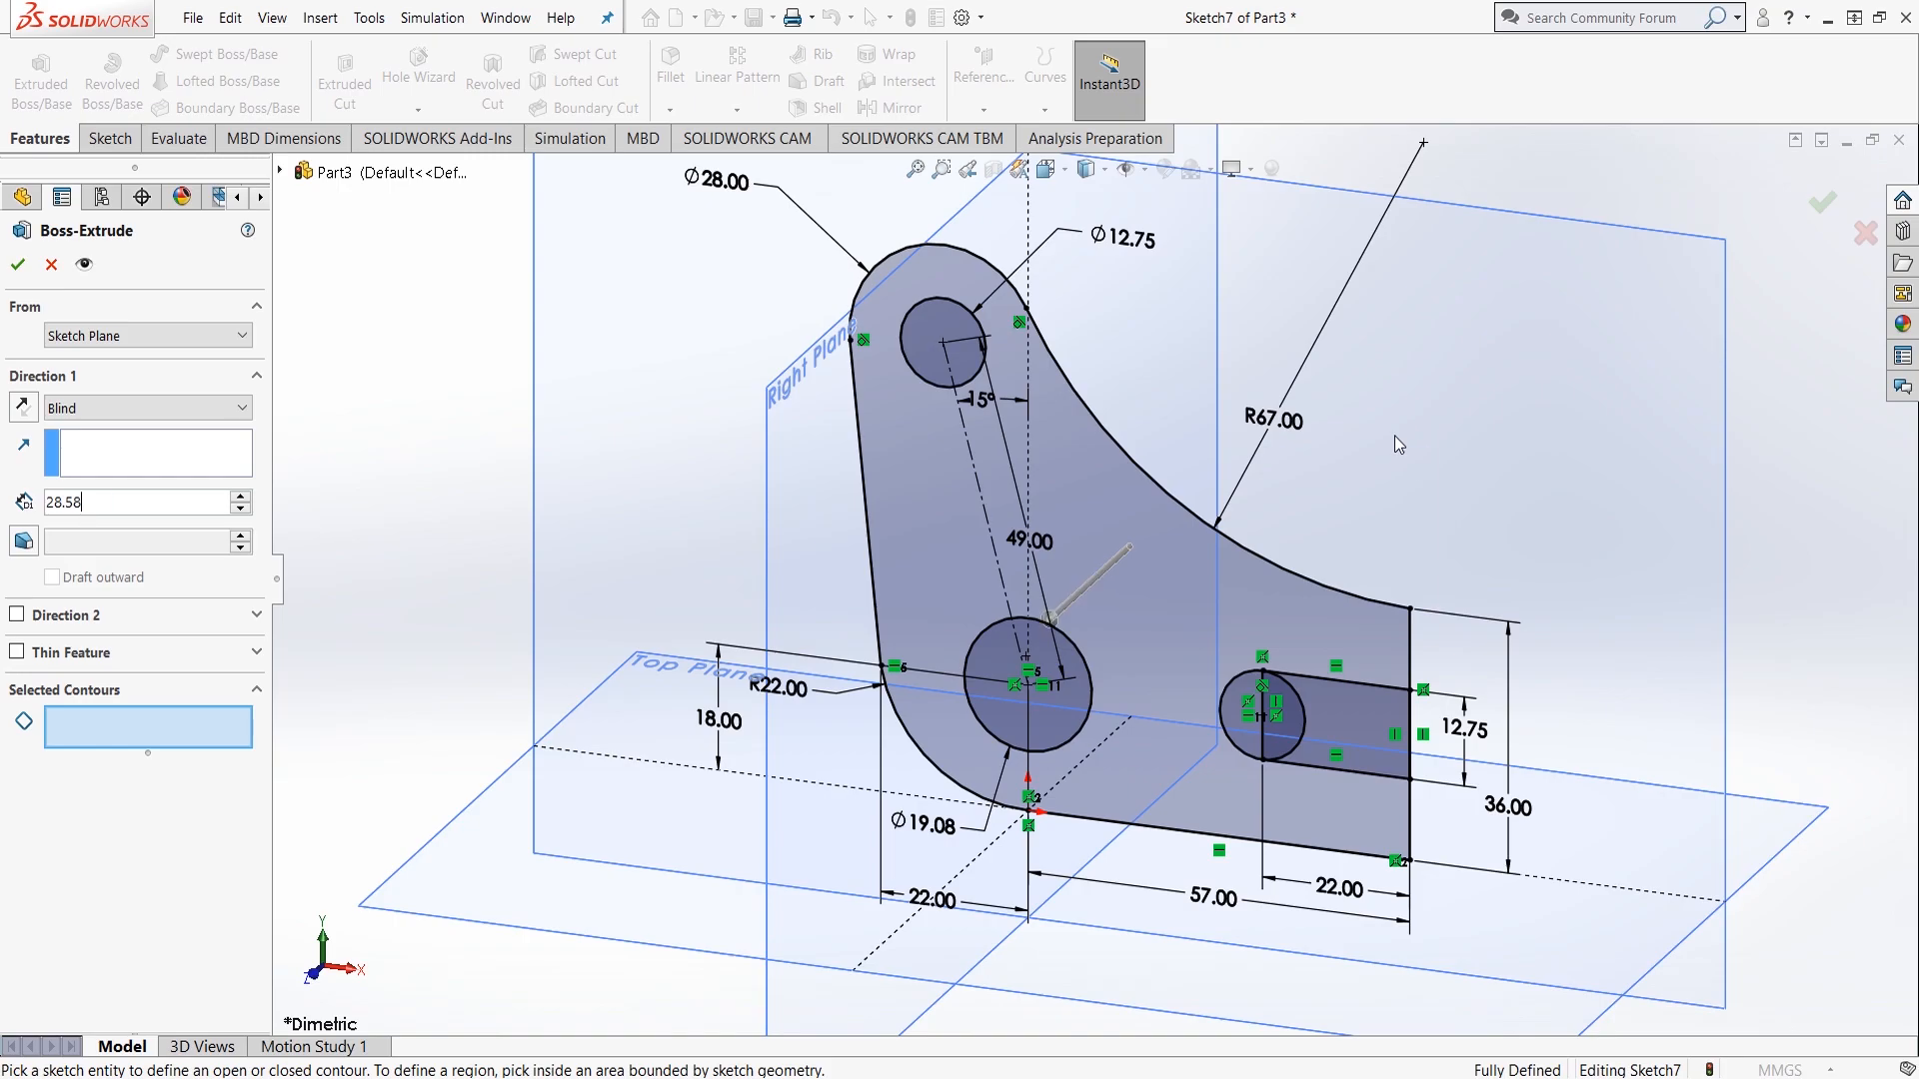
key("Return")
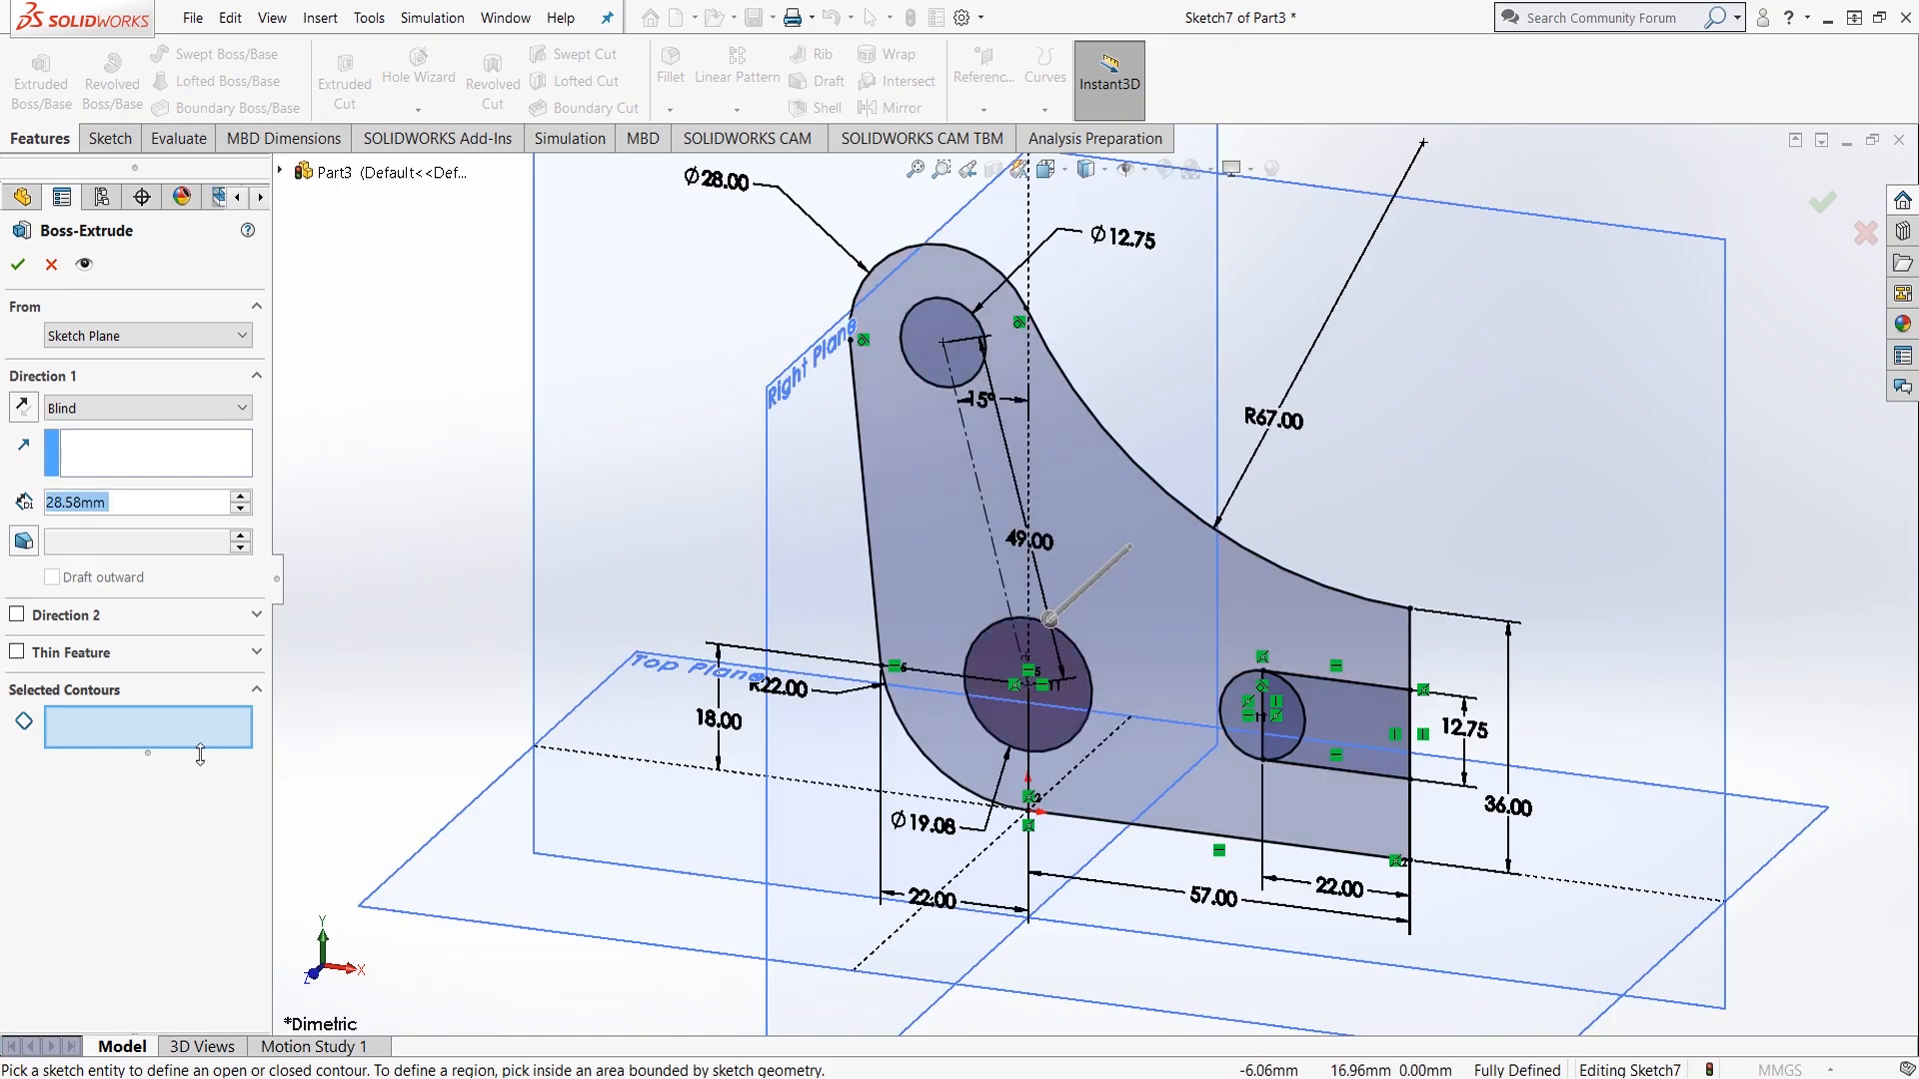
left_click(926, 532)
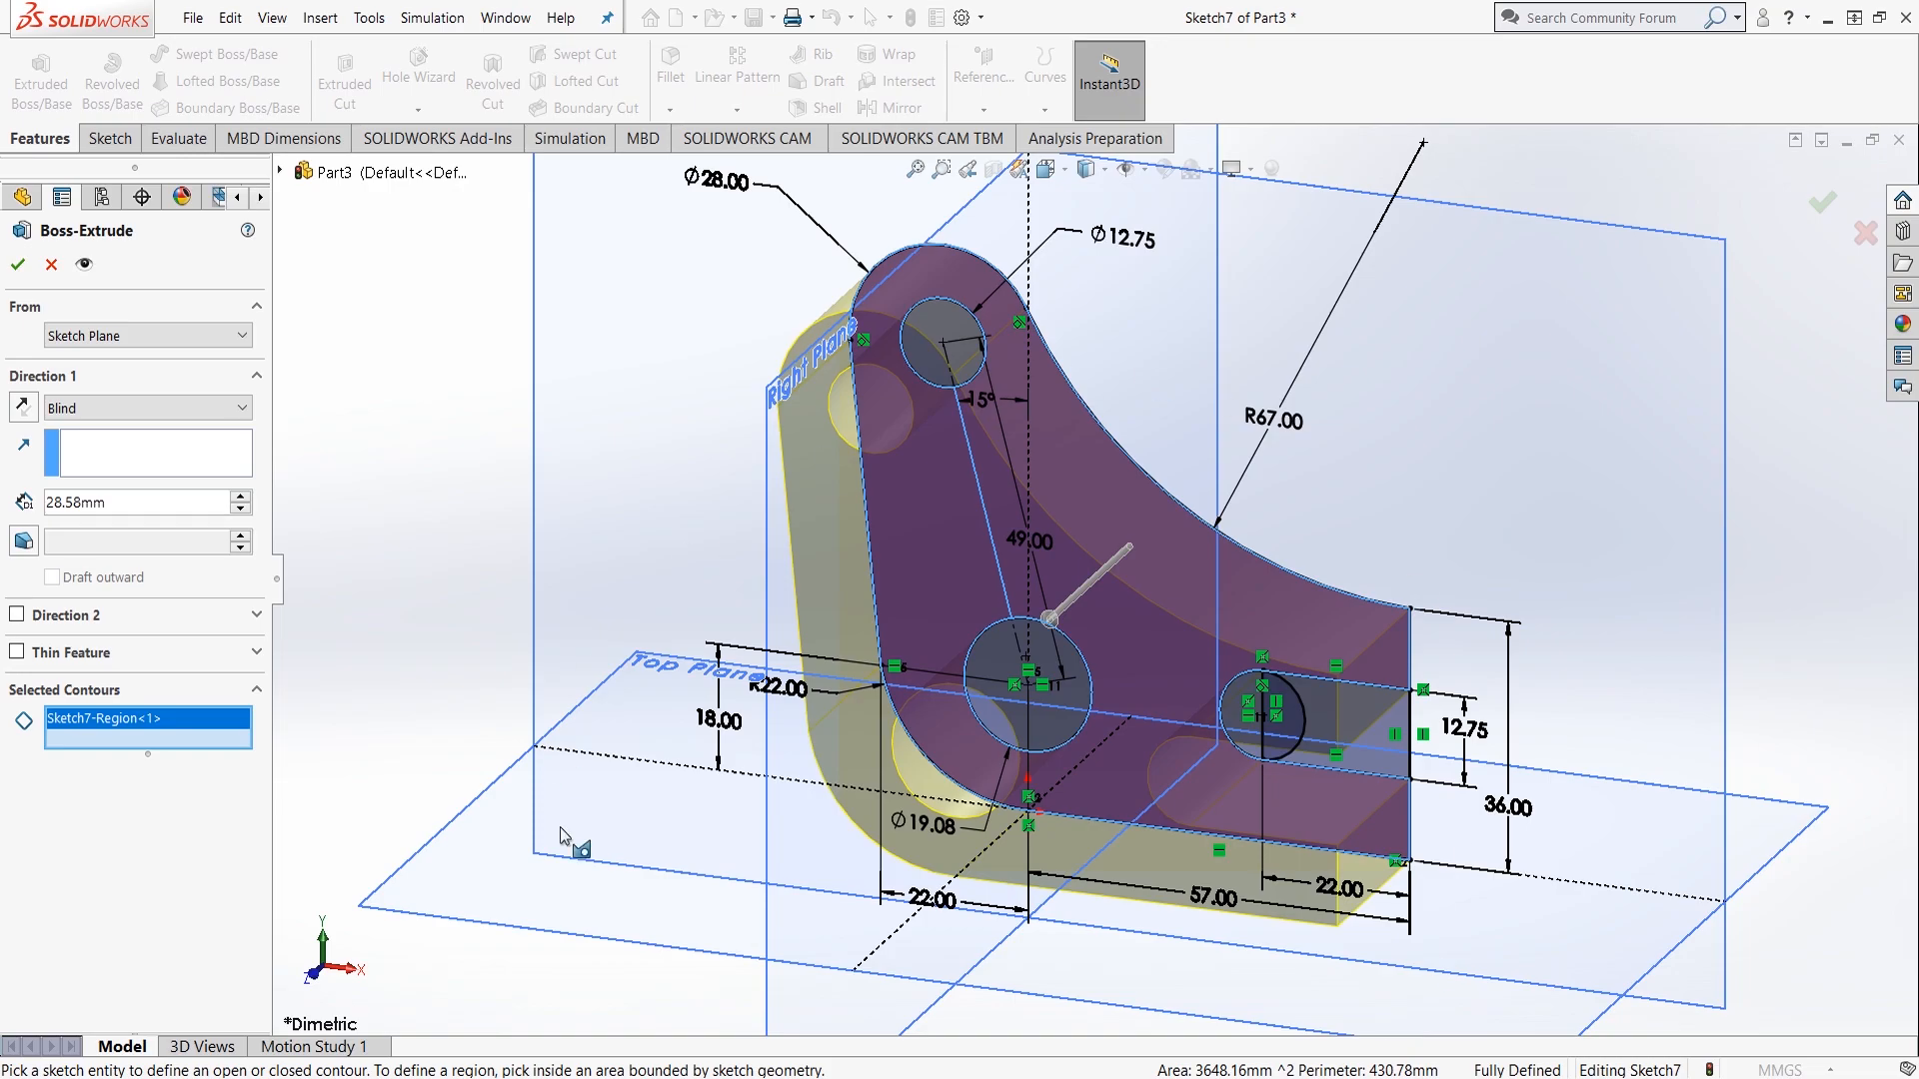
left_click(17, 263)
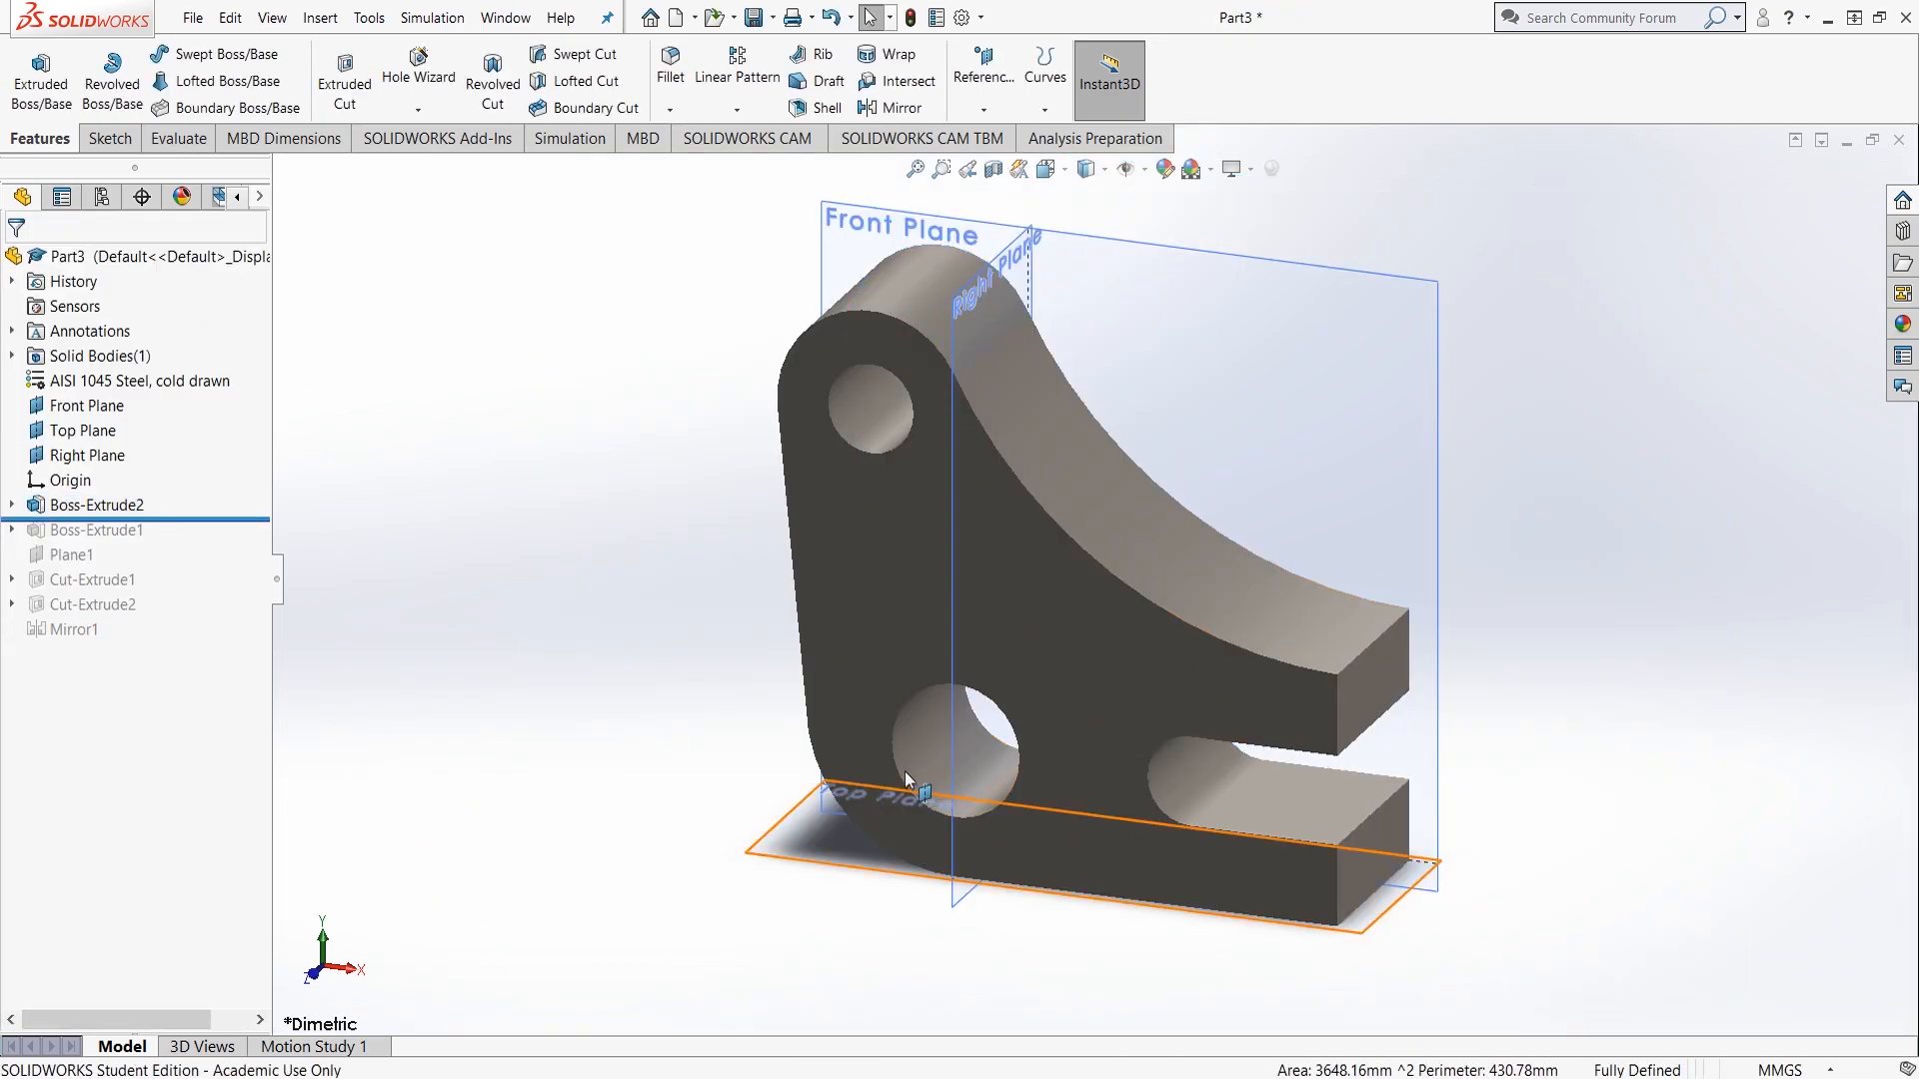
Step: Create a mid-plane between the bracket's two opposite large side faces
left_click(984, 75)
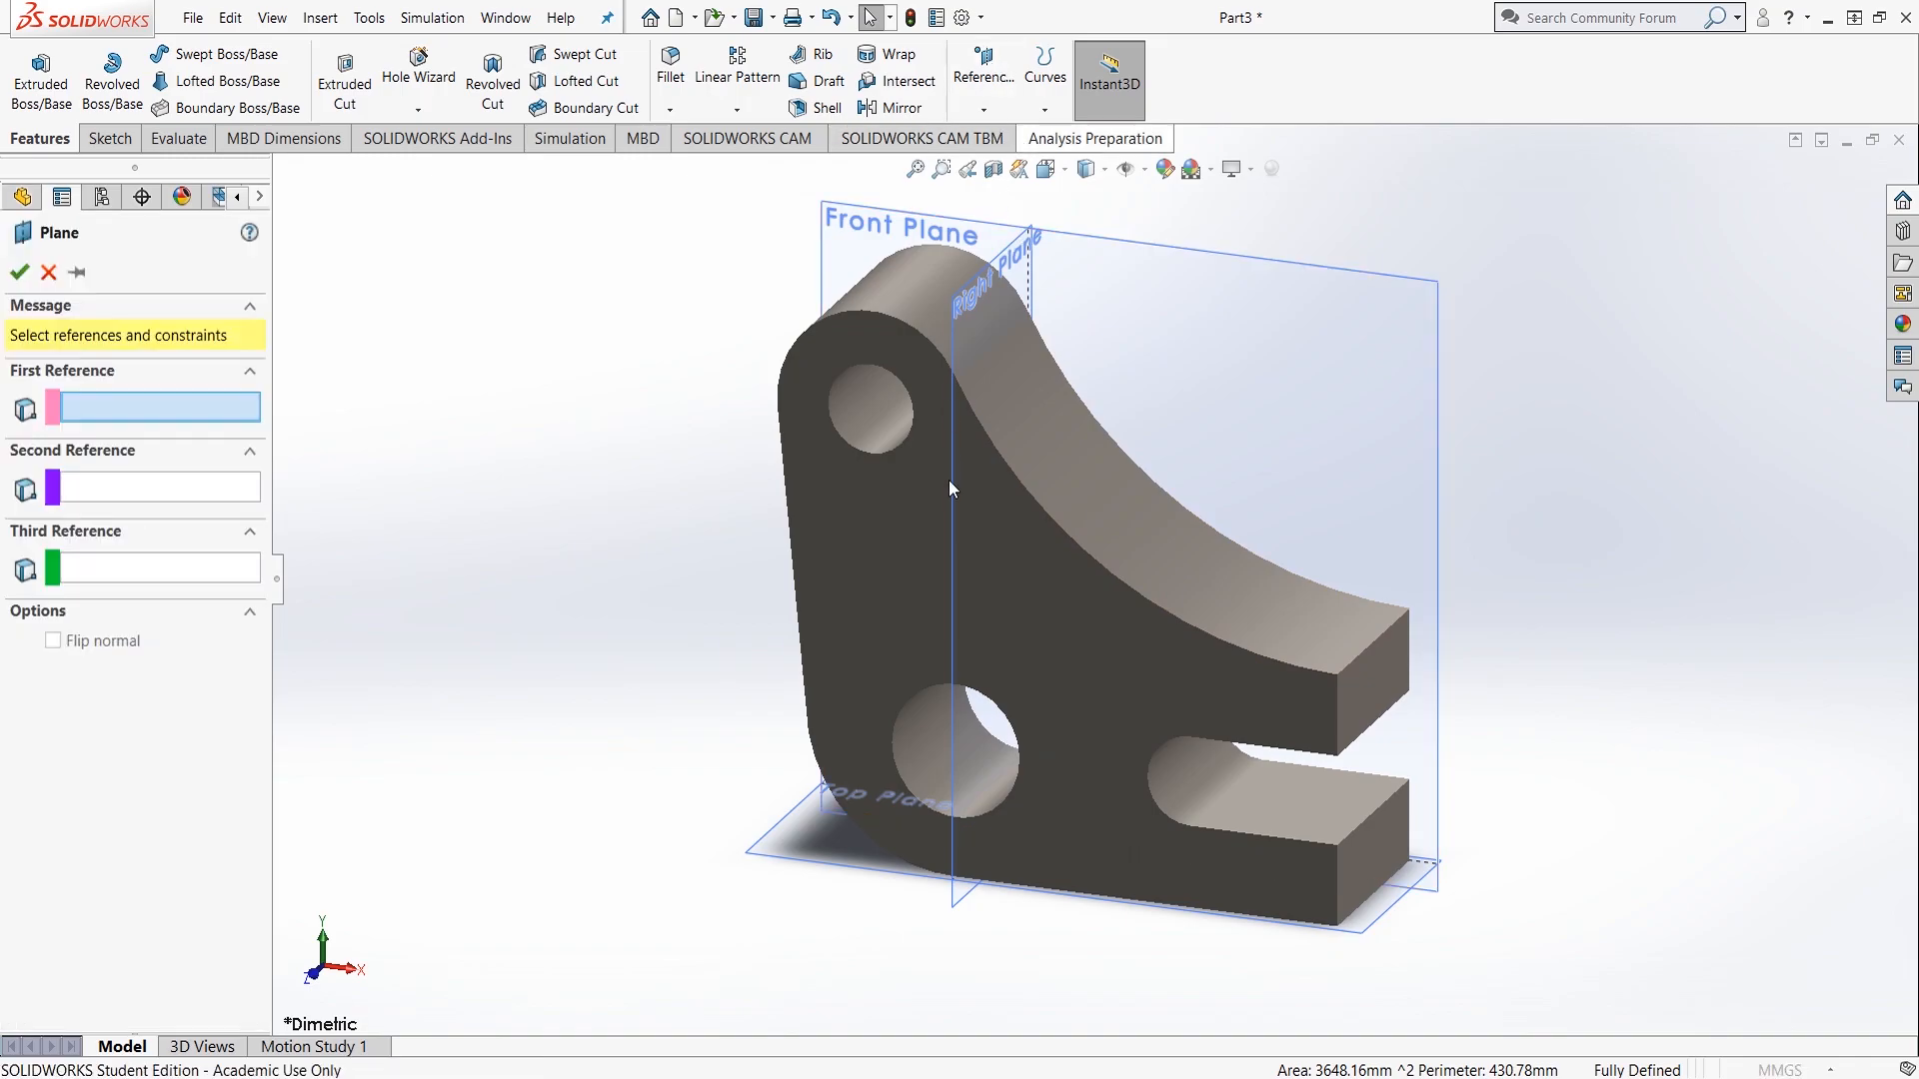
left_click(894, 568)
middle_click_drag(1369, 554, 1155, 626)
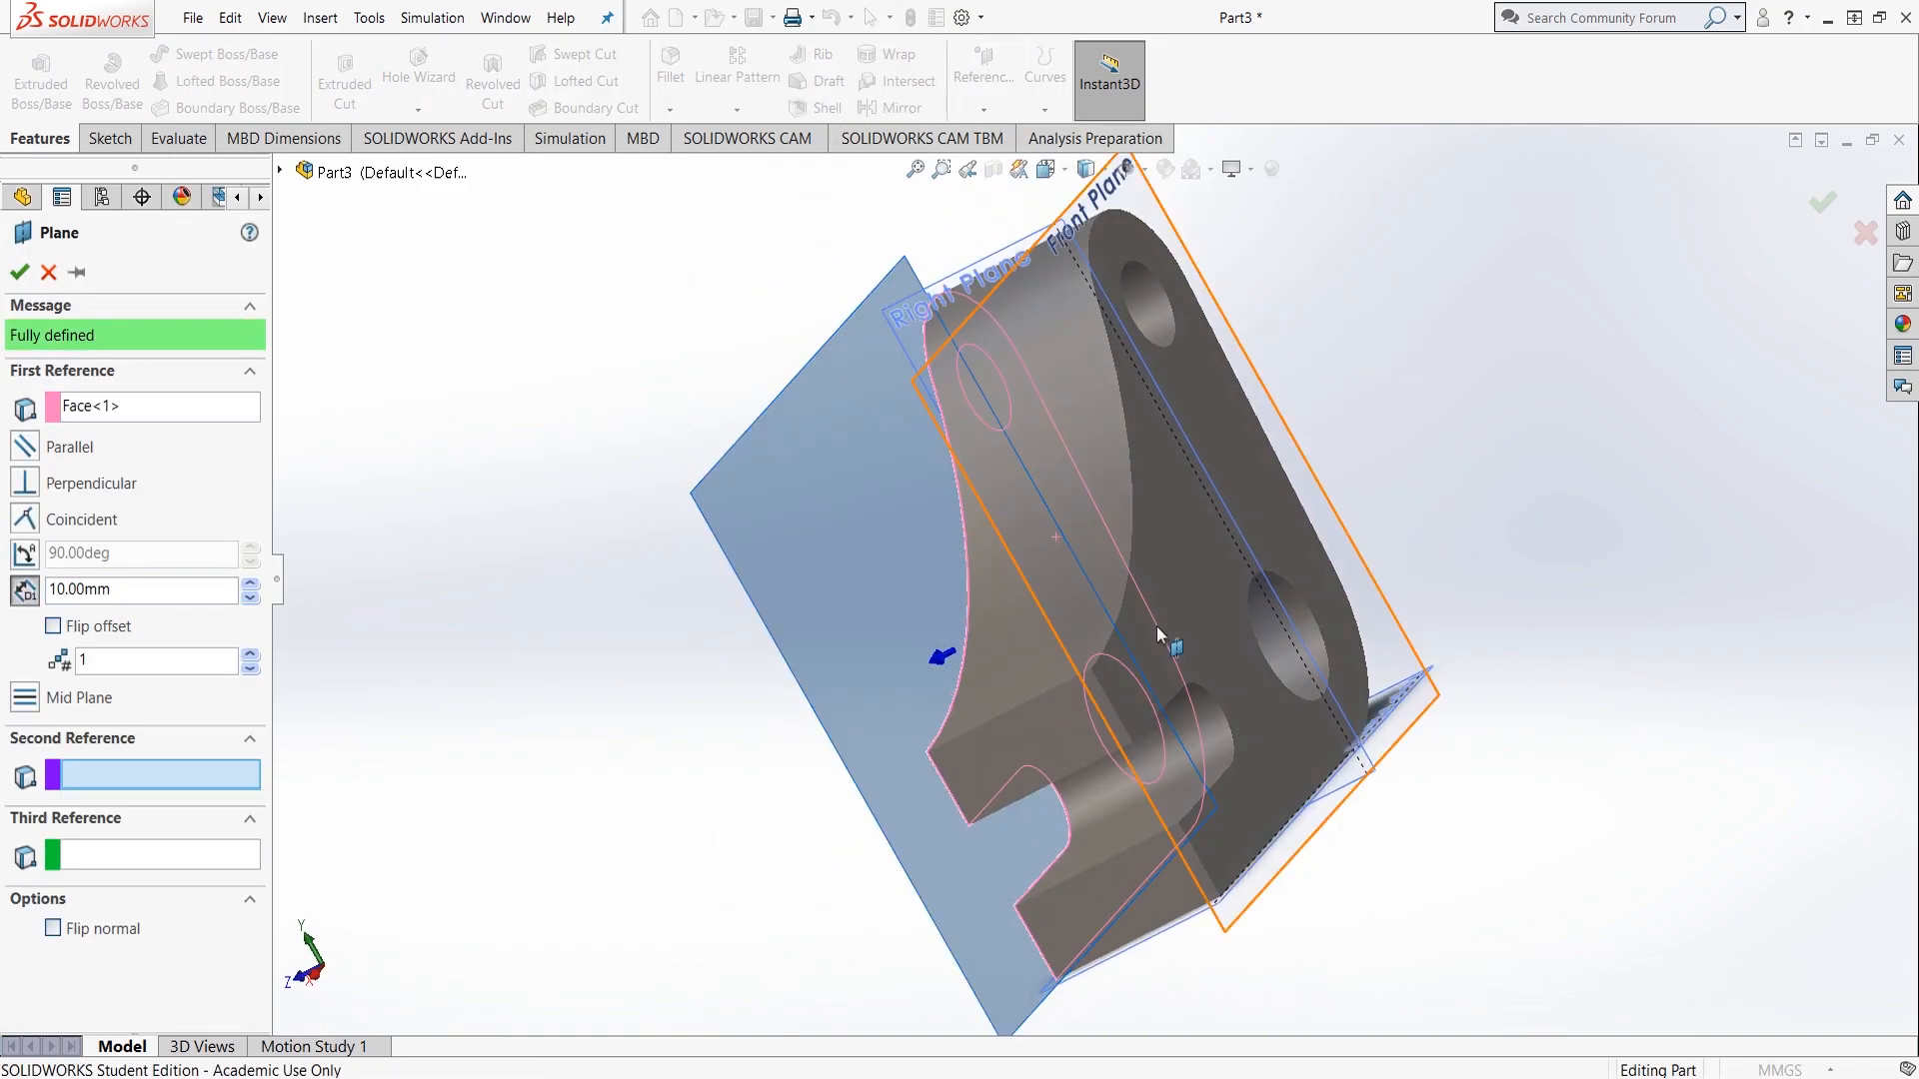
left_click(1196, 569)
left_click(20, 272)
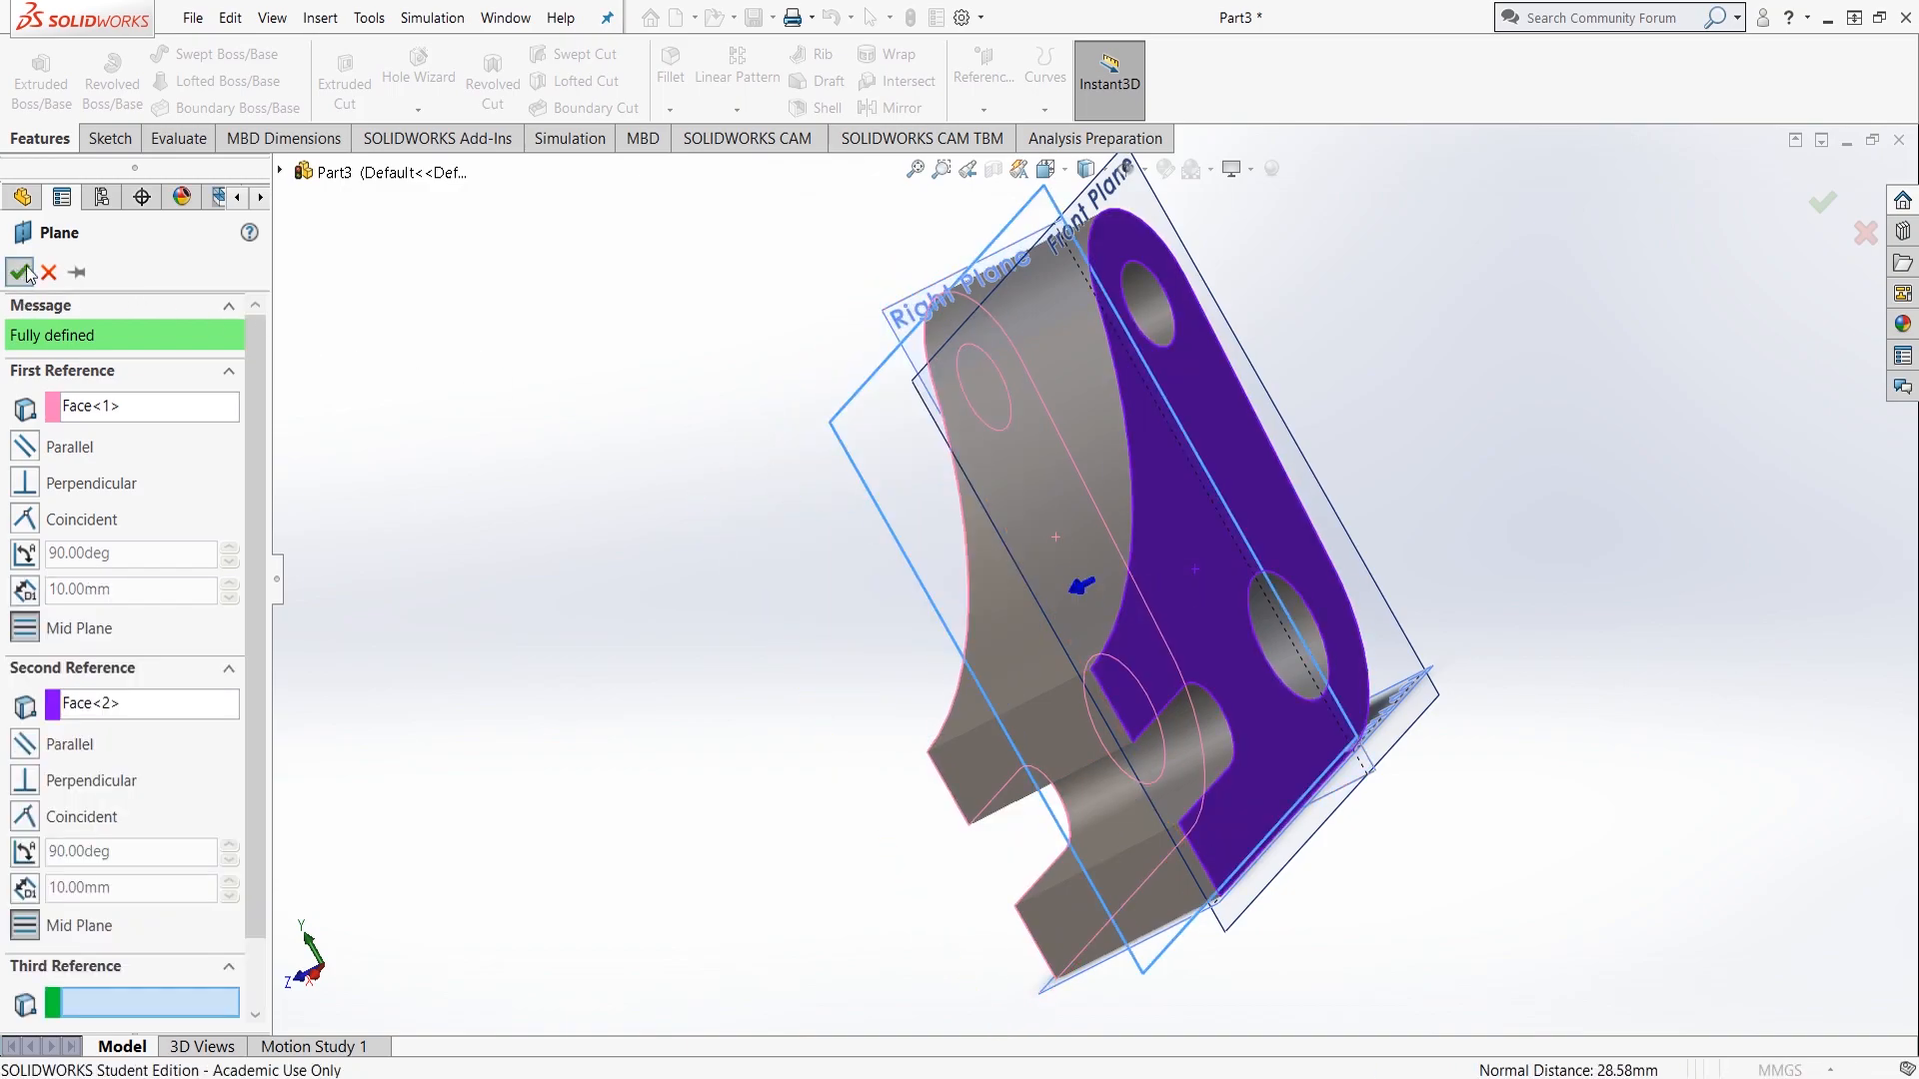
Step: Display the part shaded with edges and start a sketch on the bracket's flat bottom face
middle_click_drag(738, 673, 1015, 276)
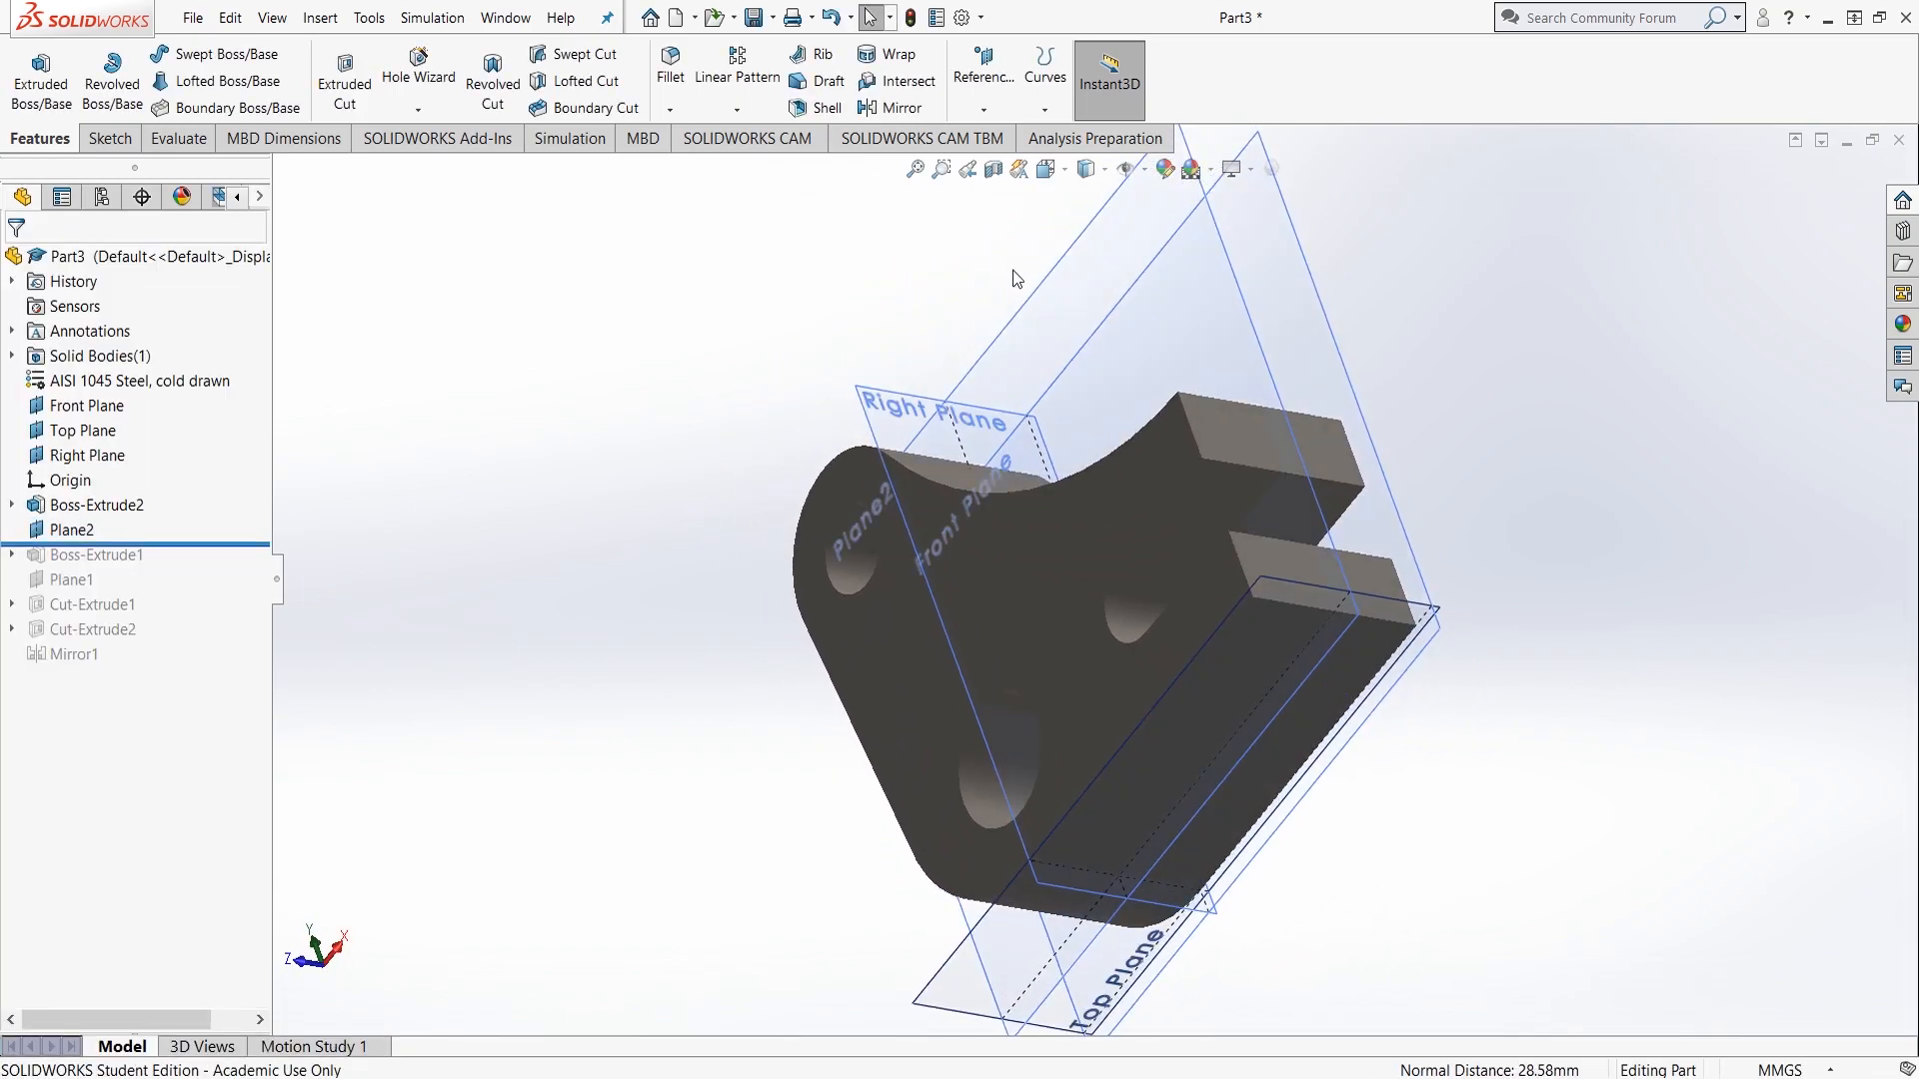
left_click(1104, 170)
left_click(1090, 193)
left_click(1231, 692)
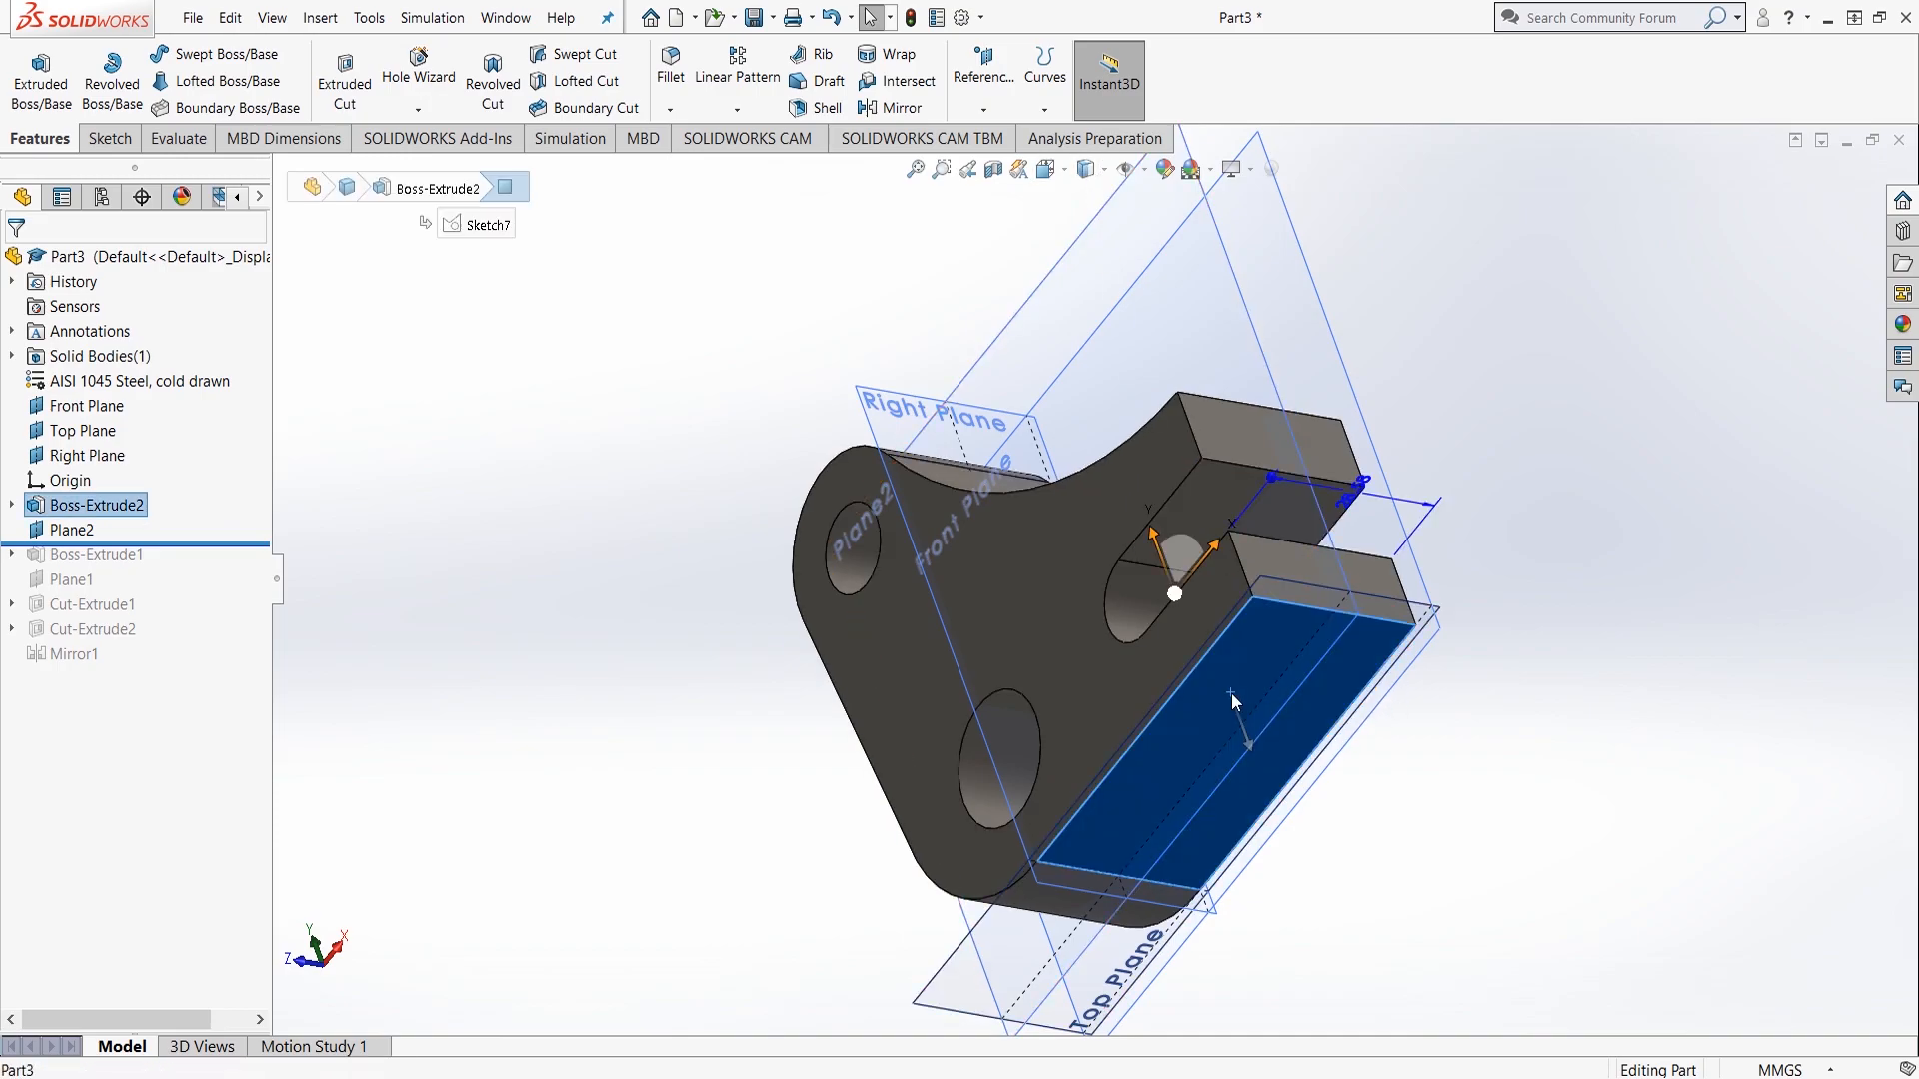
left_click(1315, 648)
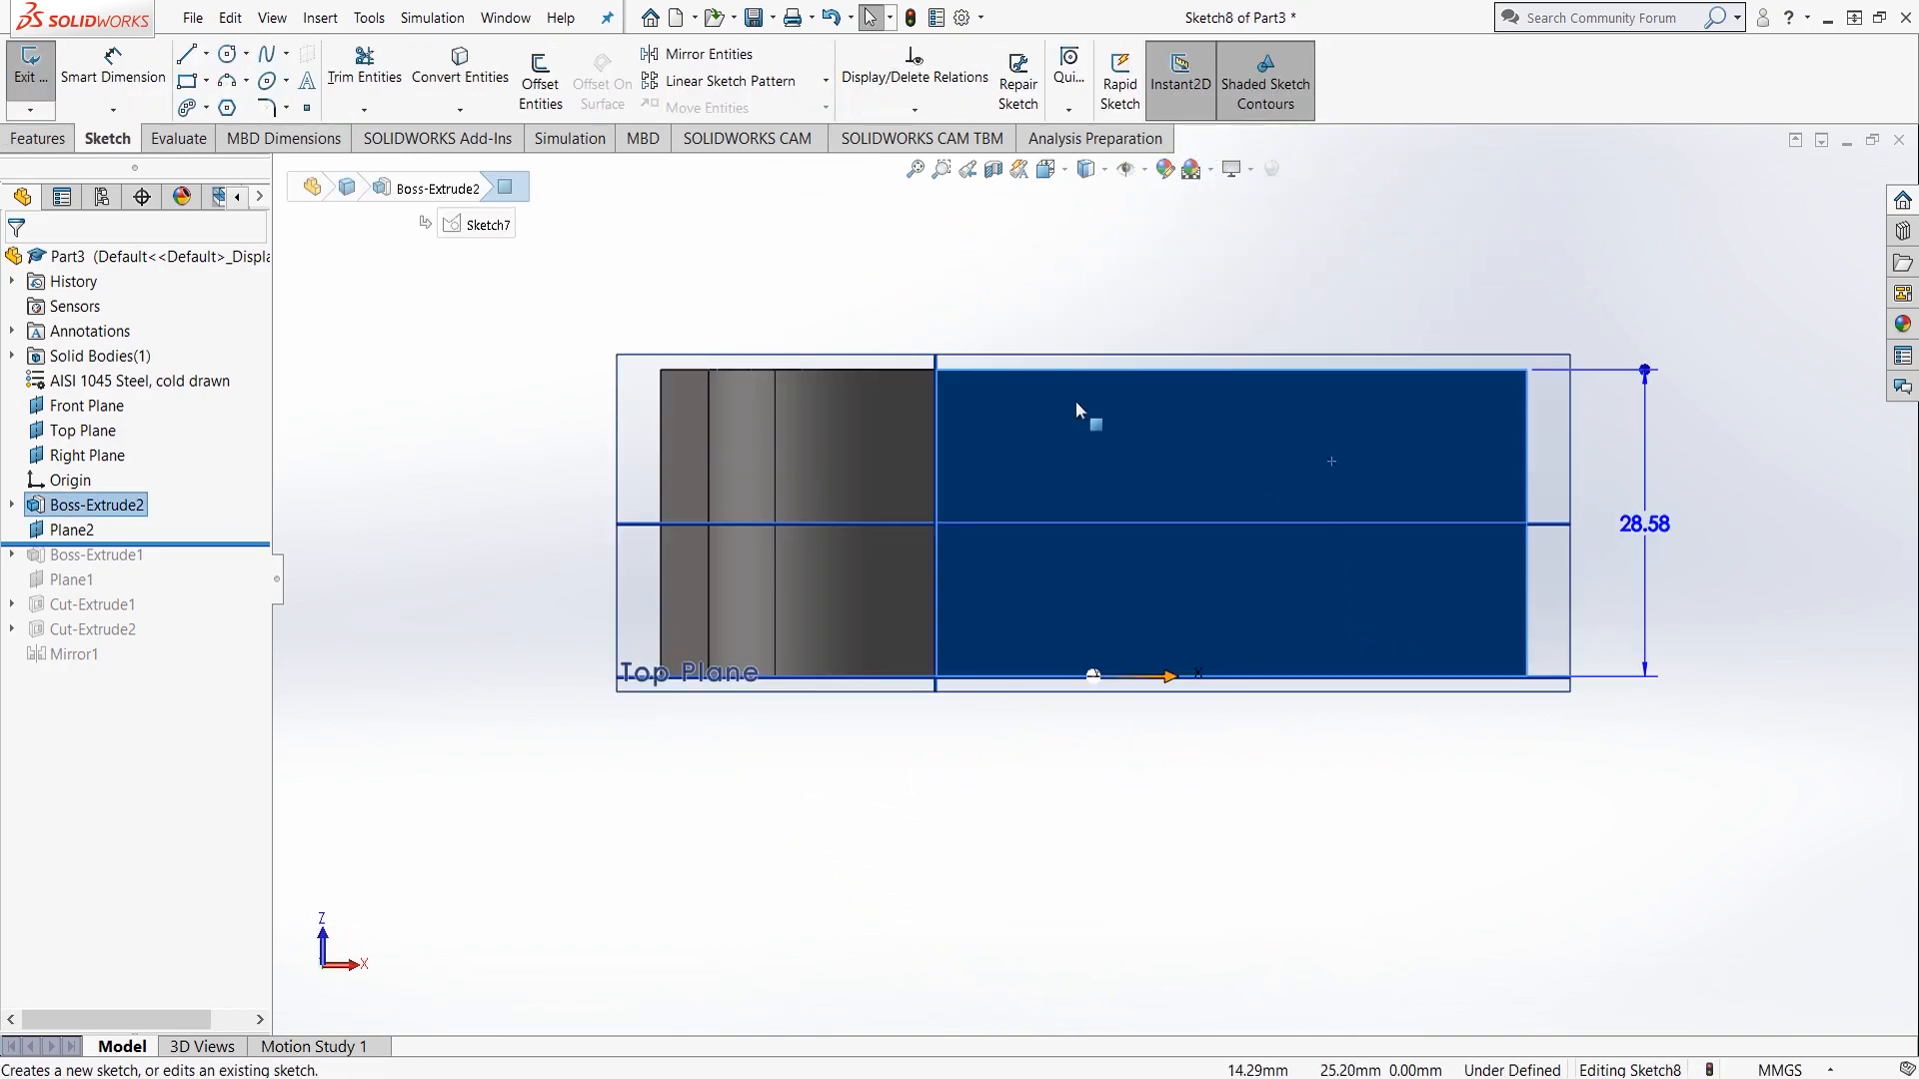
Step: Sketch a rectangle about 32.6 by 13.4 mm on the bottom face, starting on its slotted-end edge and spanning the mid-plane
left_click(186, 81)
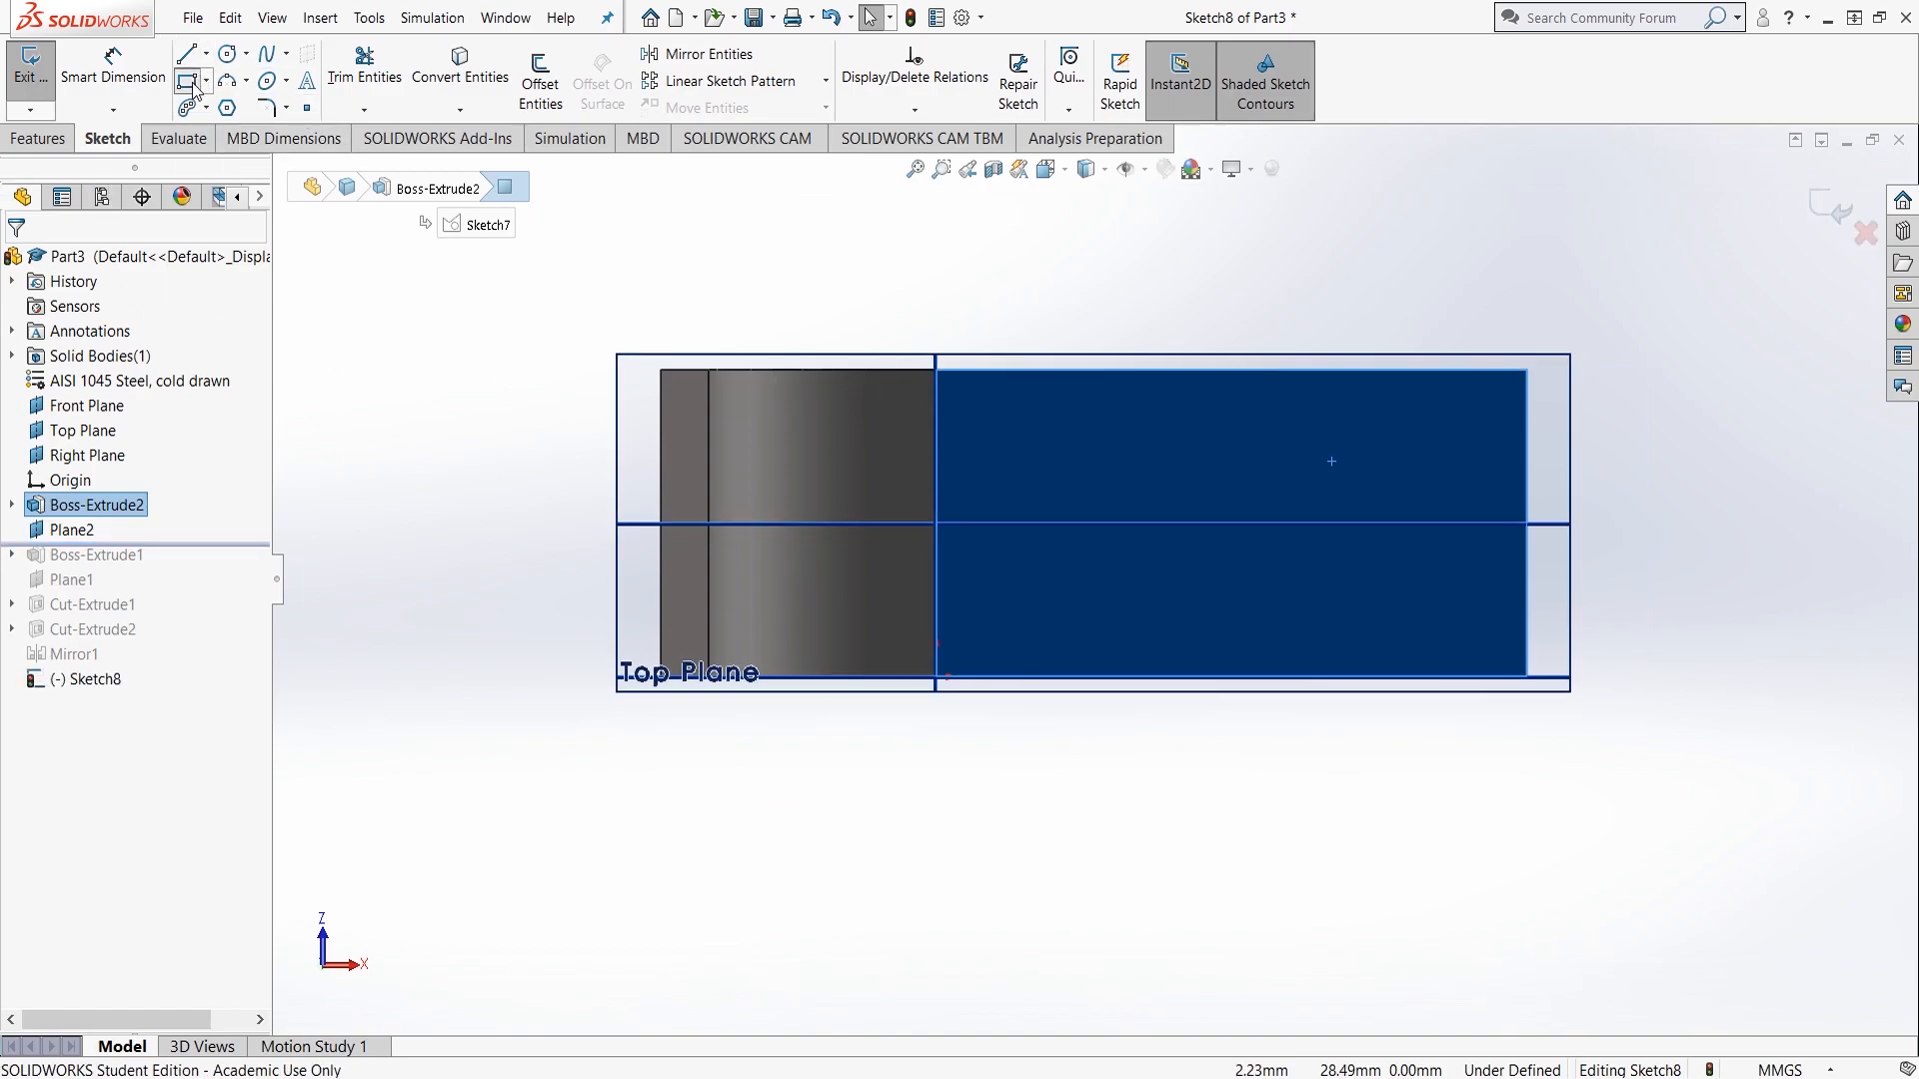
left_click(1526, 450)
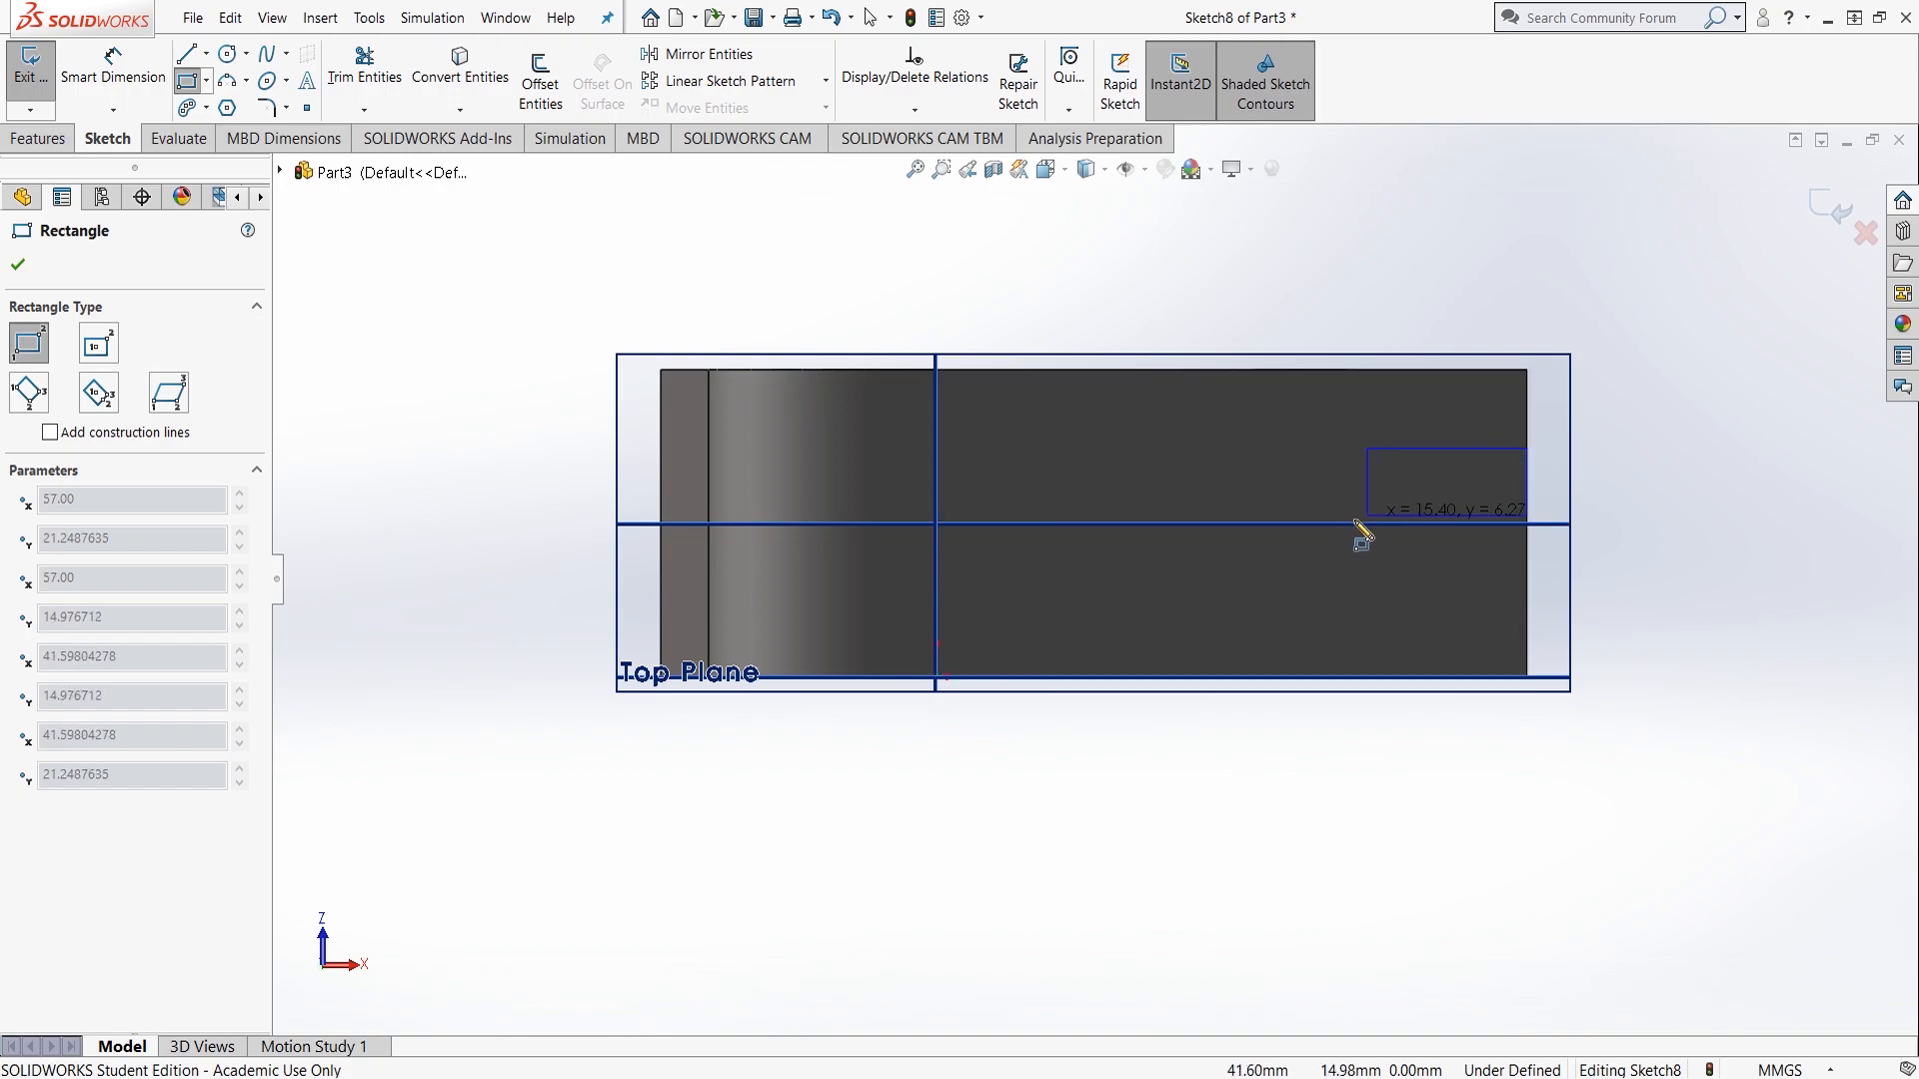
left_click(1189, 593)
key("Escape")
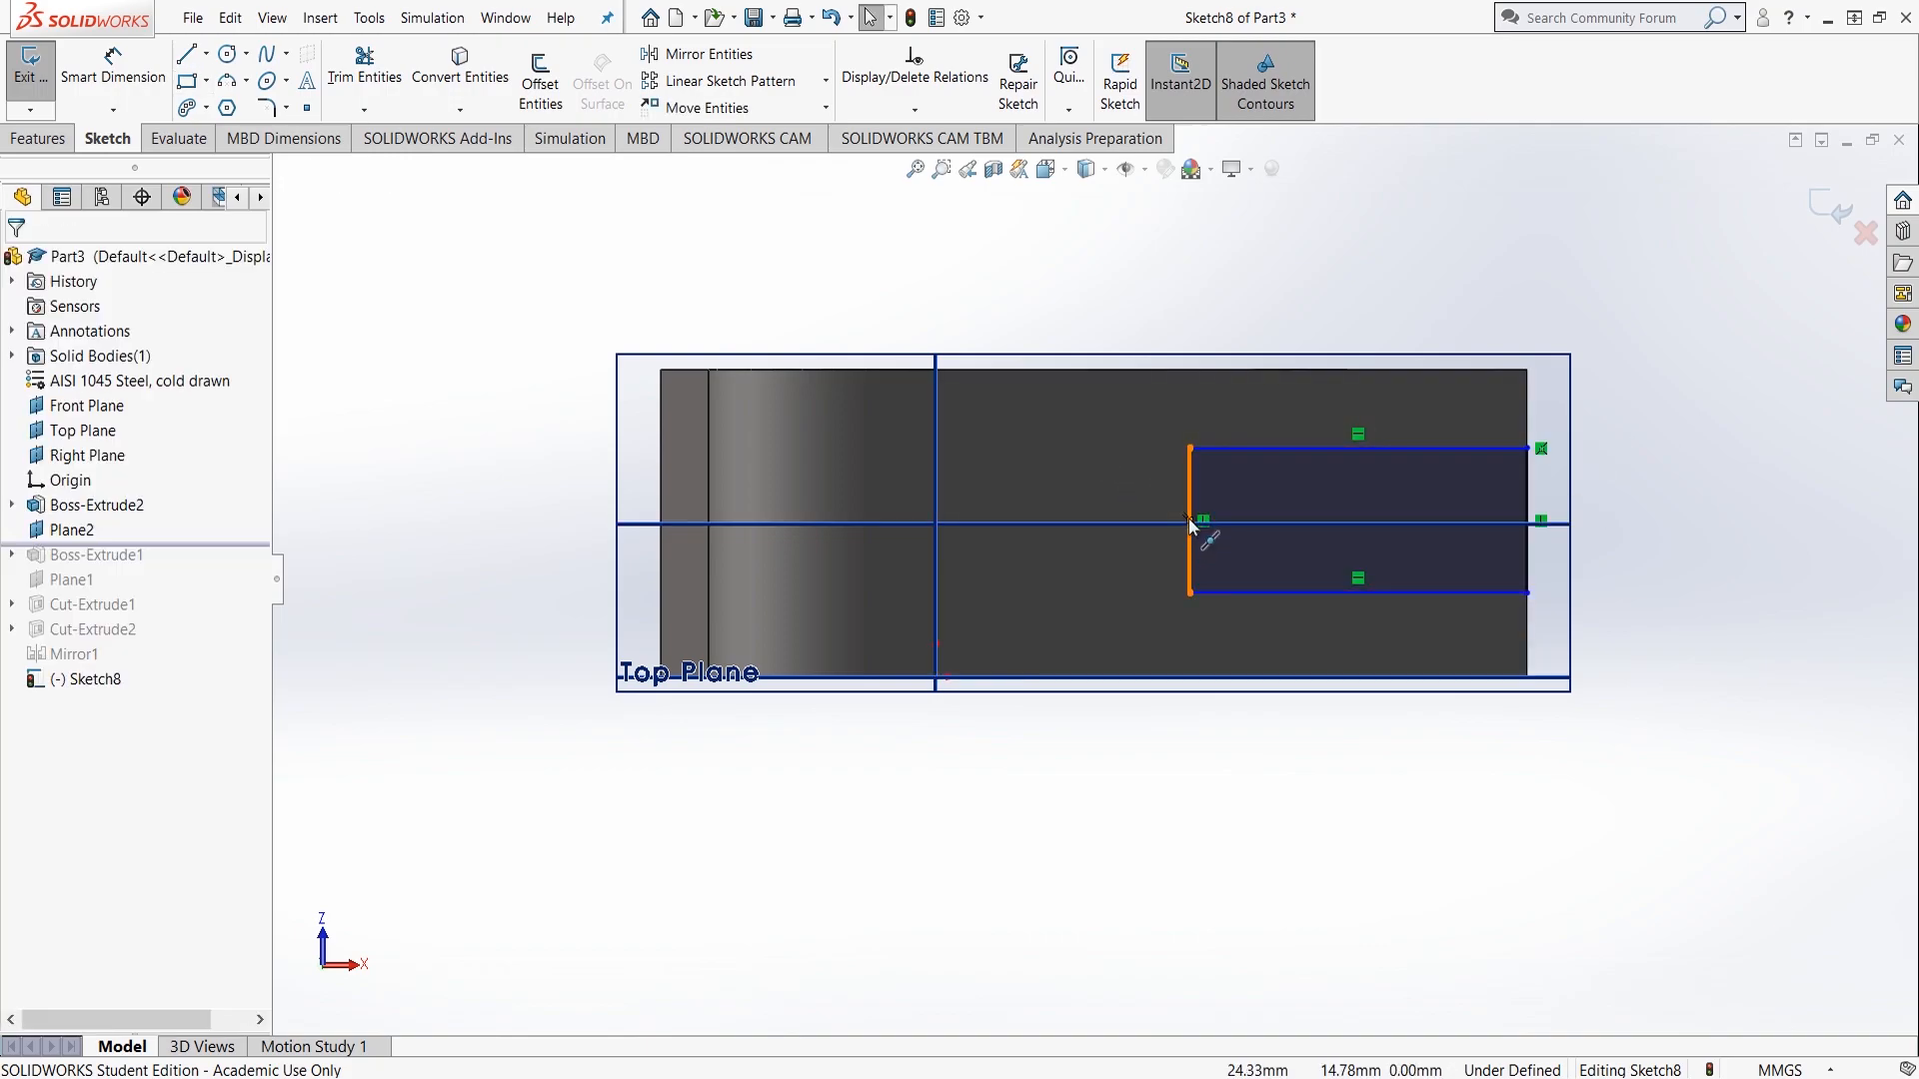
Step: Make the midpoint of the rectangle's inner short side coincident with the mid-plane Plane2
left_click(1189, 524)
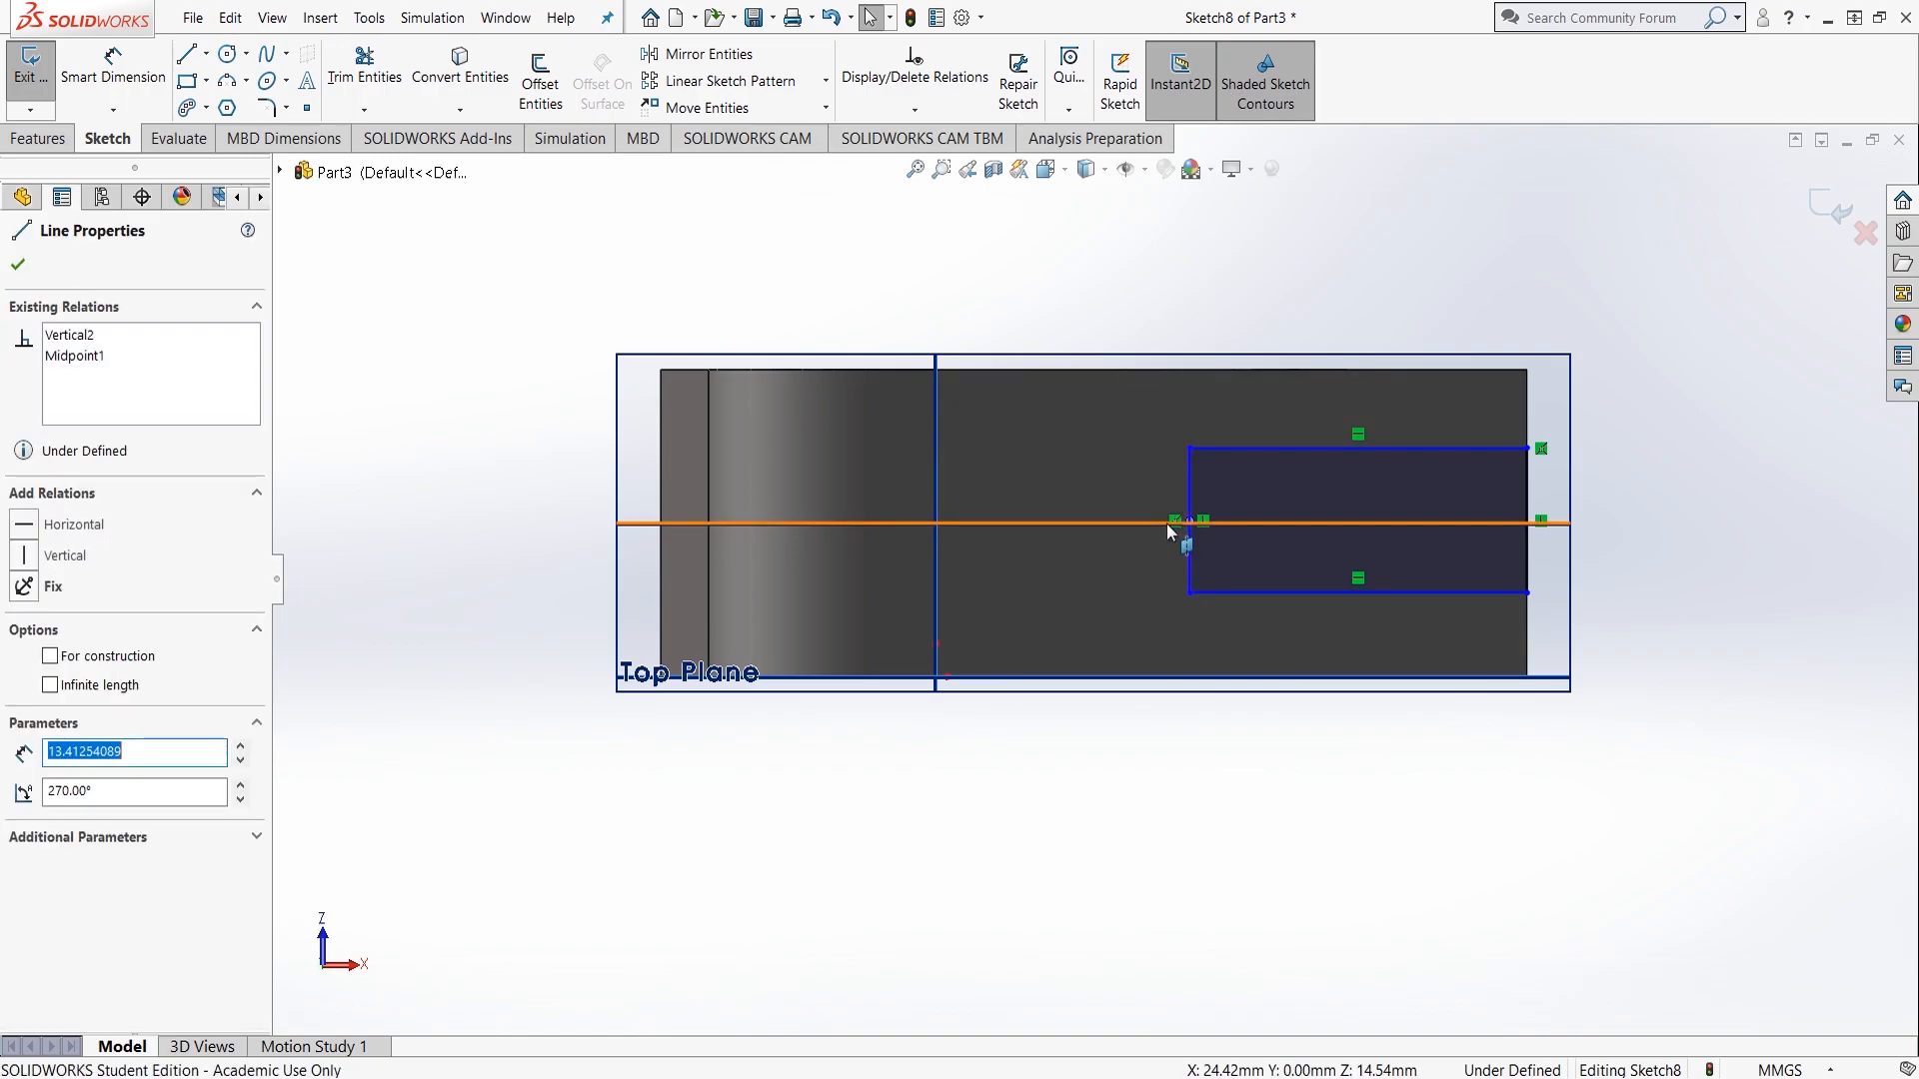
left_click(1166, 523, "ctrl")
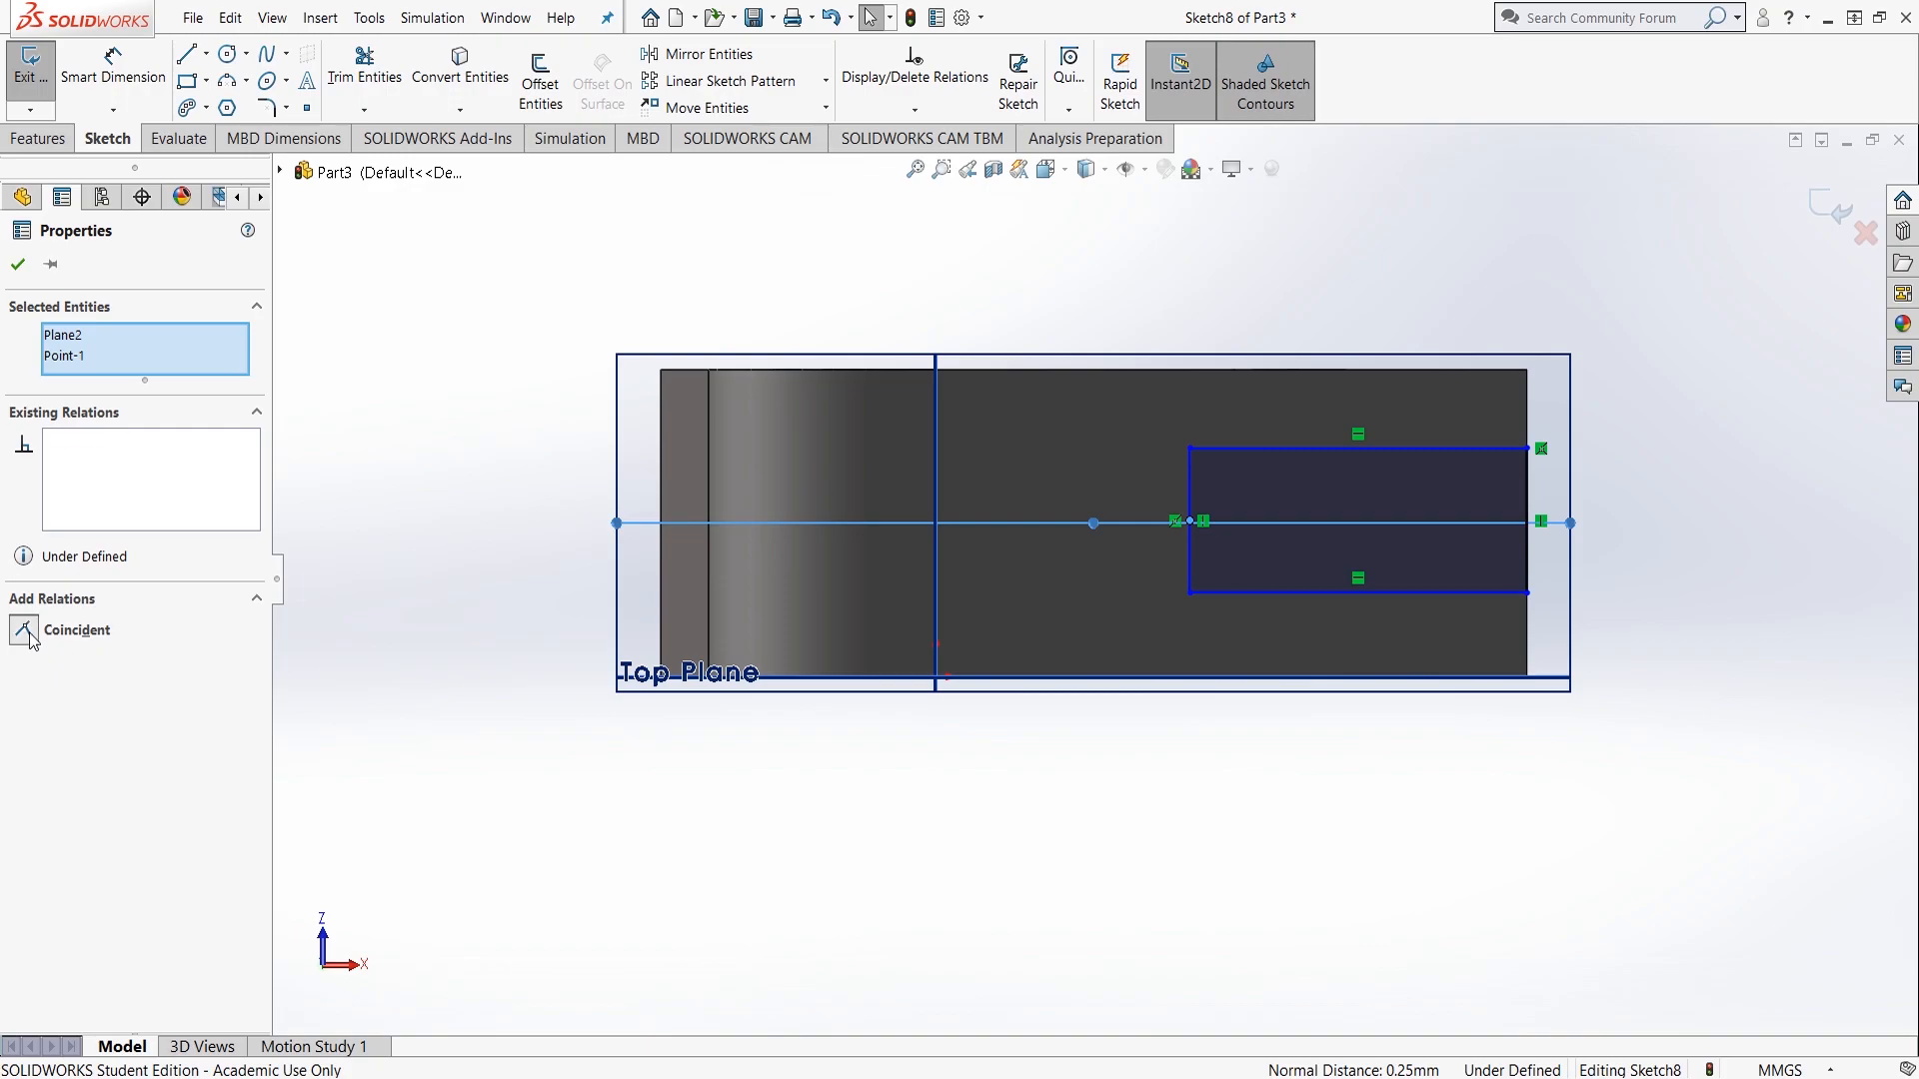
left_click(24, 629)
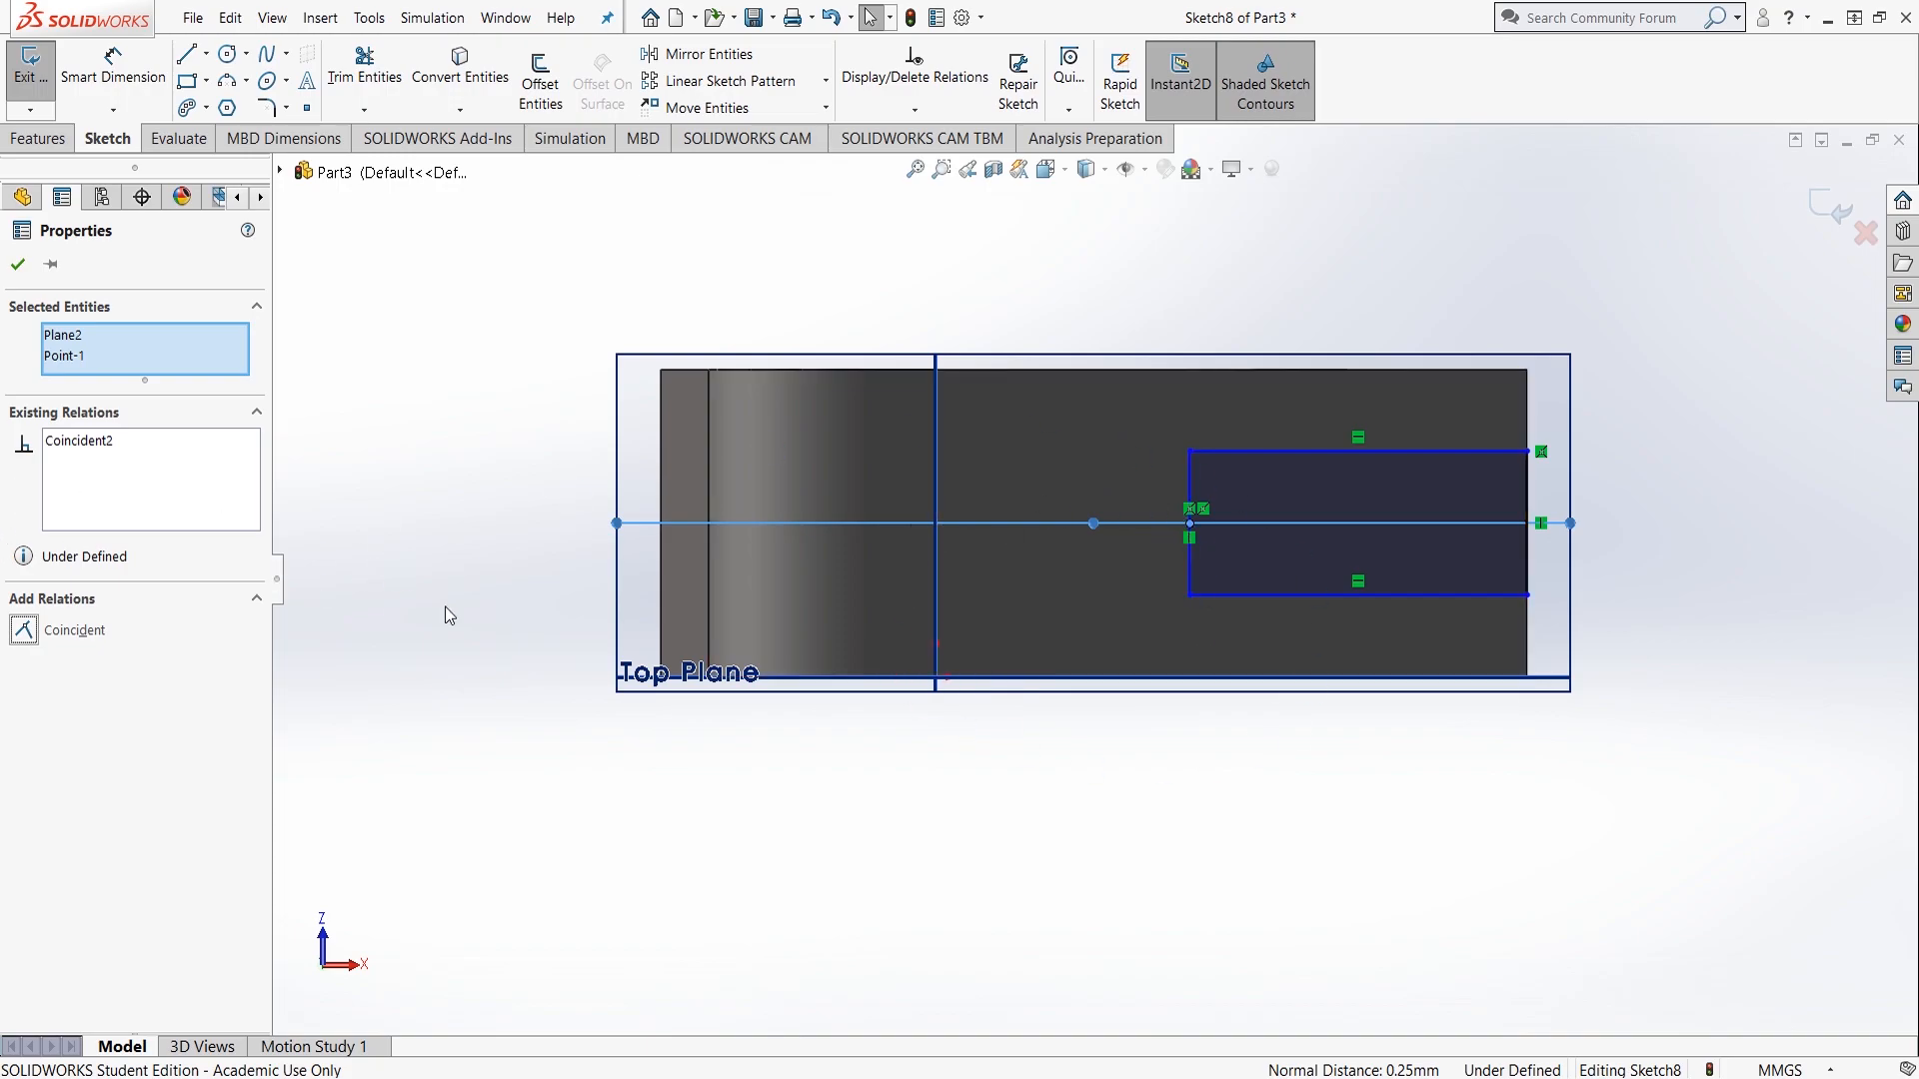
left_click(368, 597)
Step: Dimension the rectangle's long side and set its length to 38 mm
left_click(112, 66)
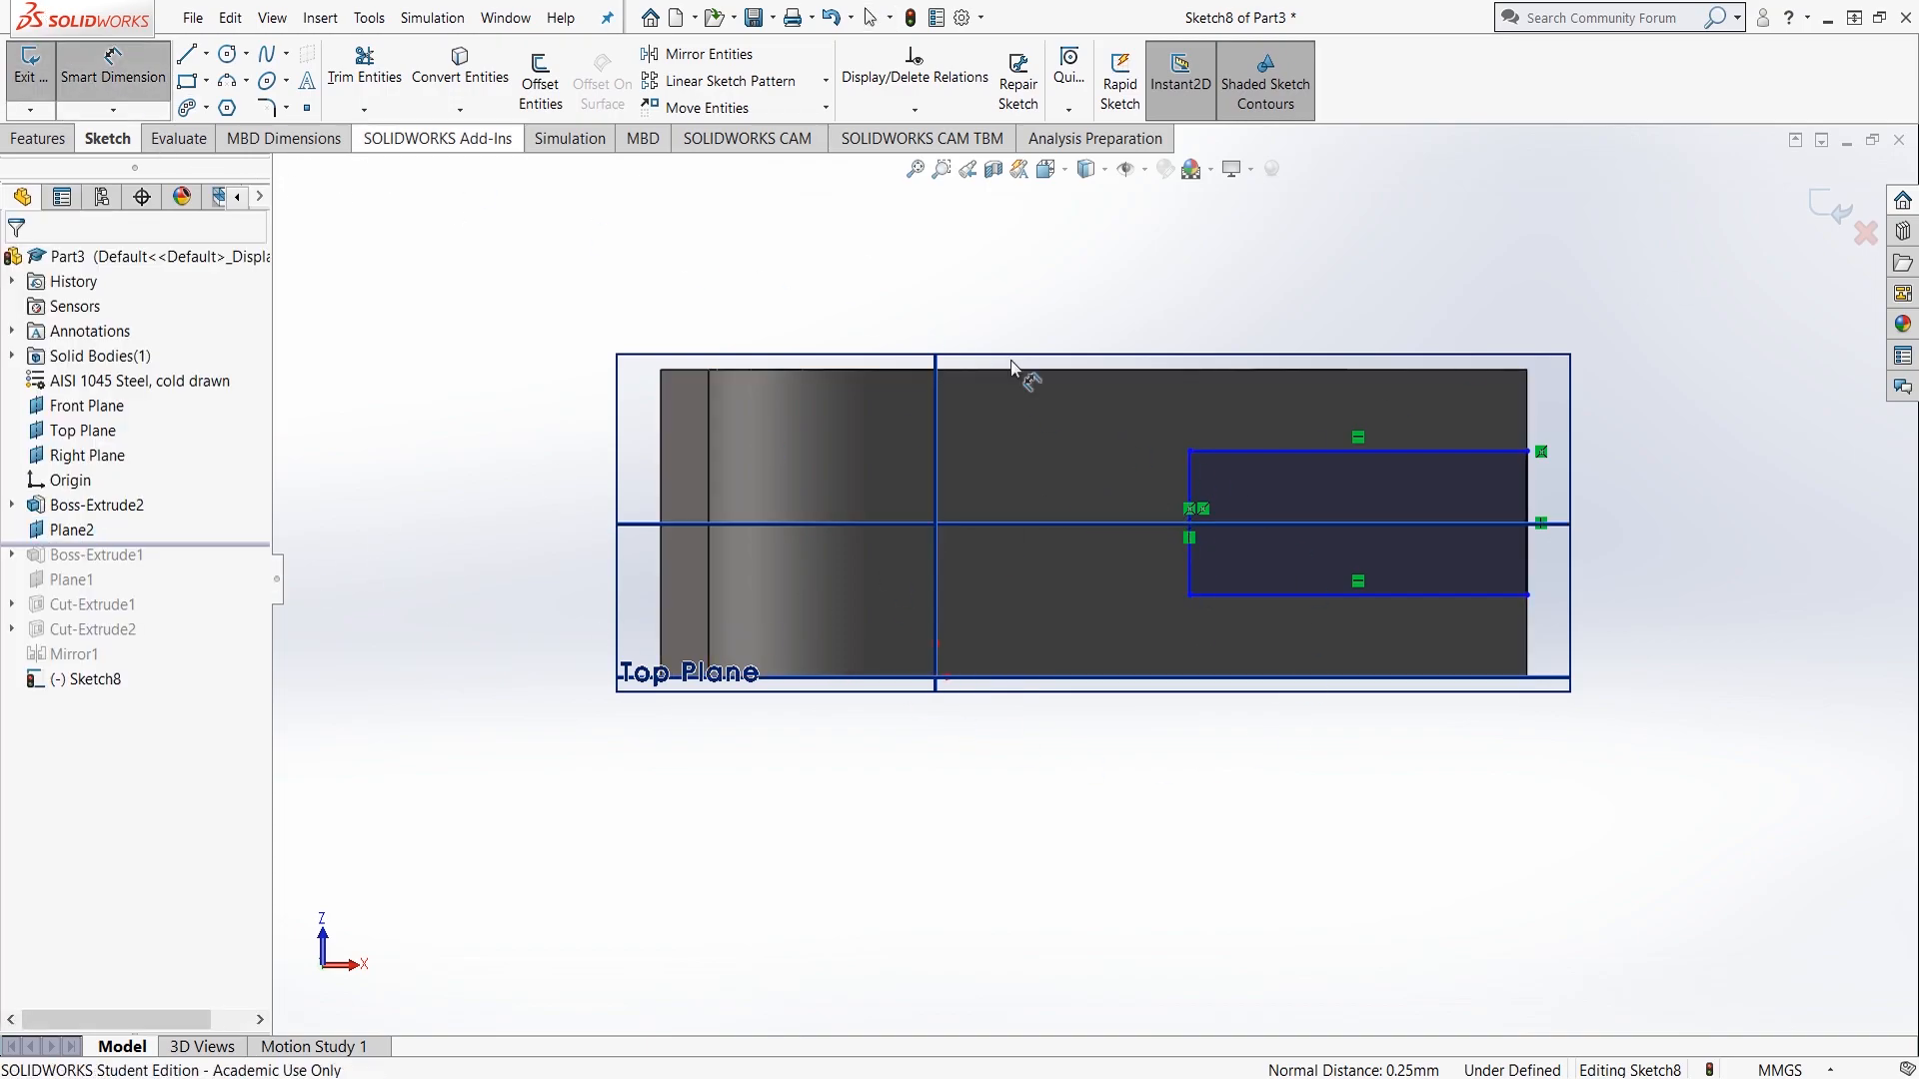
left_click(1281, 595)
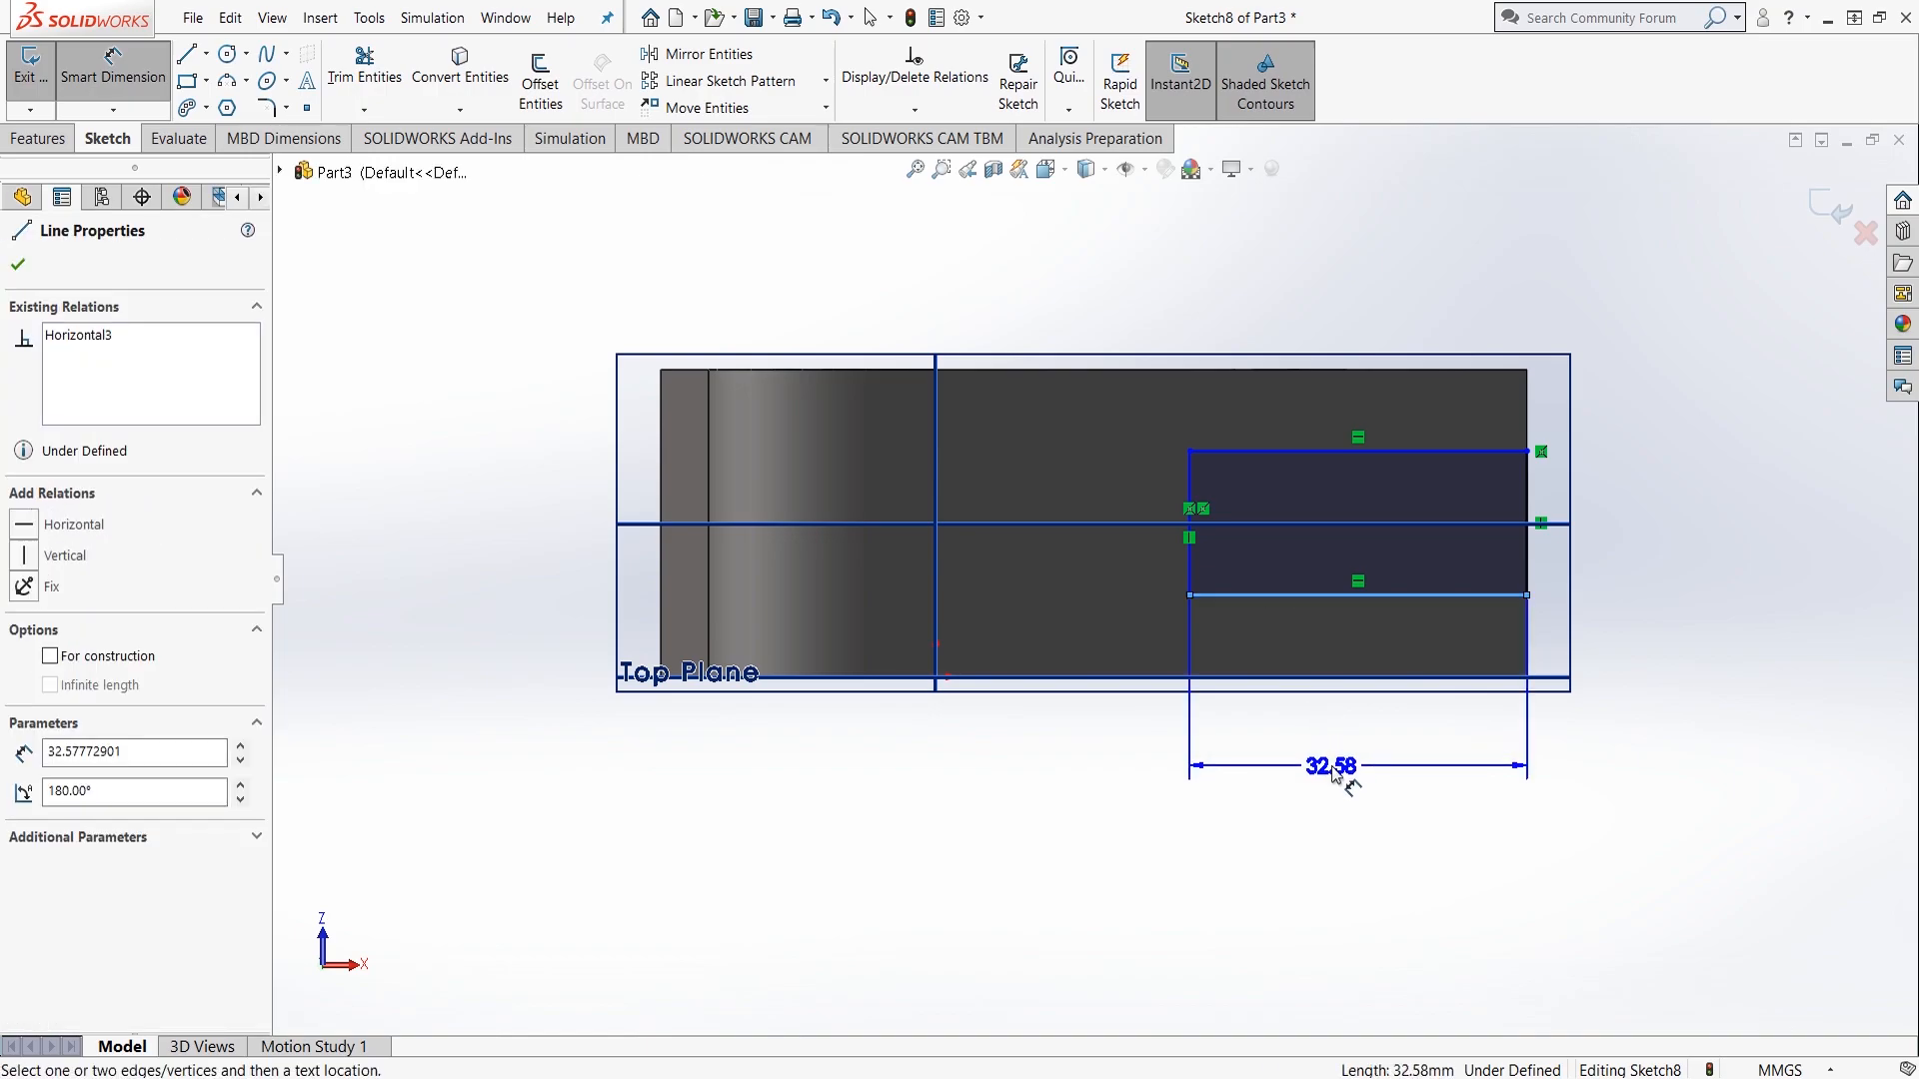
left_click(1336, 765)
left_click(1336, 765)
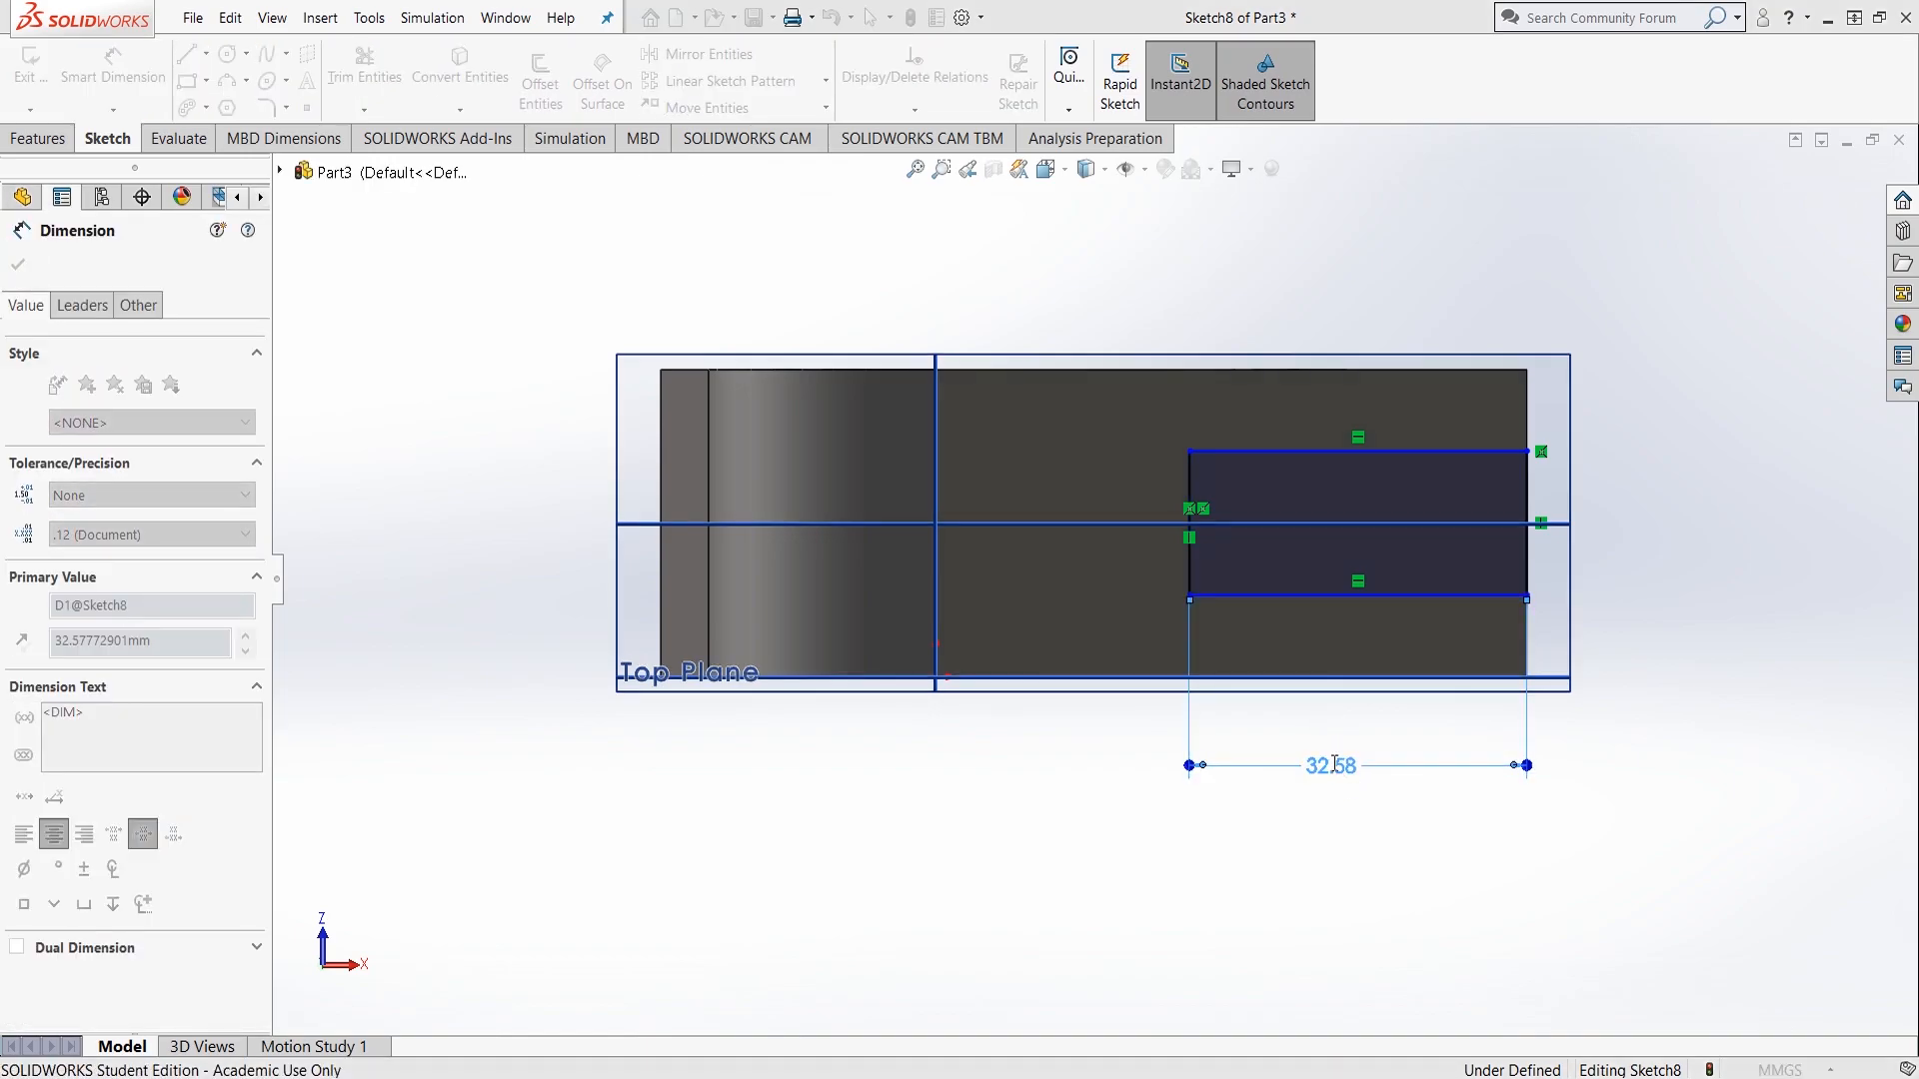
type("38")
key("Return")
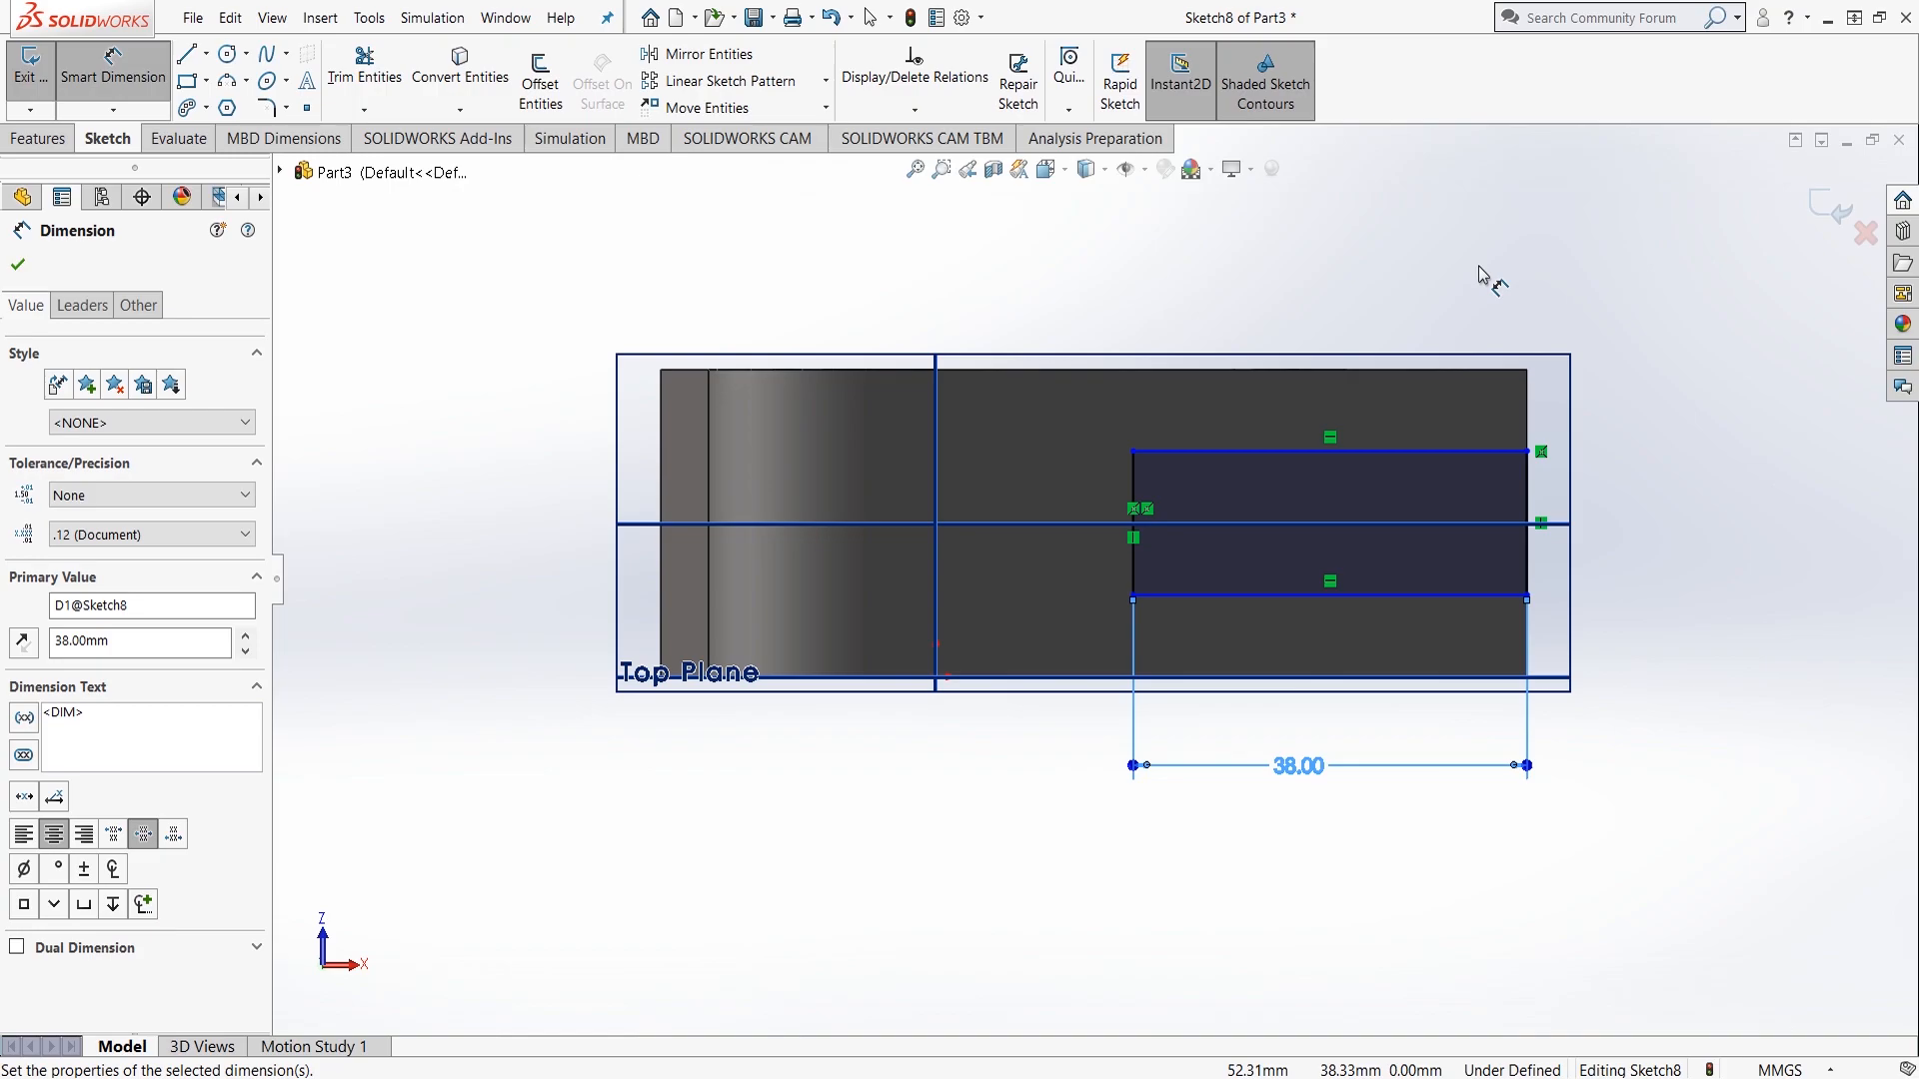
Step: Dimension the rectangle's inner short side and set its width to 13.49 mm
left_click(1135, 542)
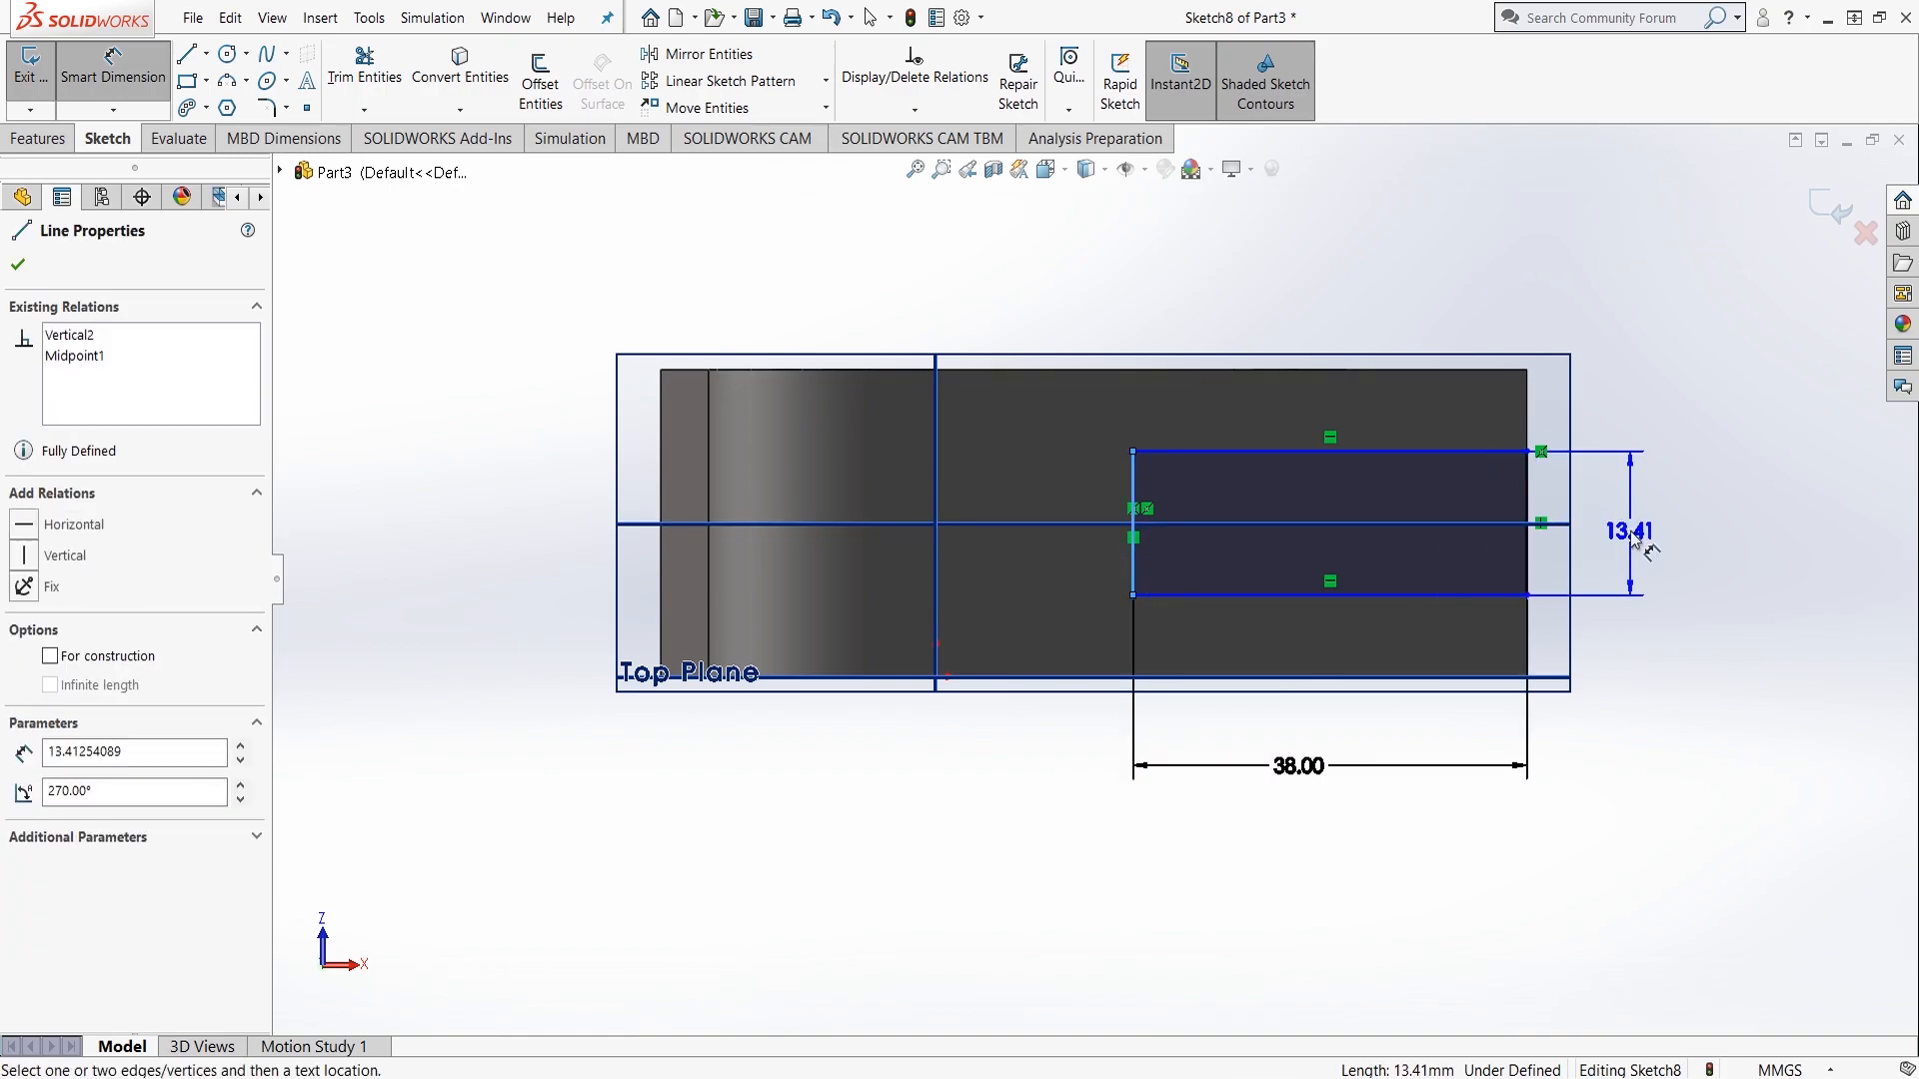
left_click(1635, 540)
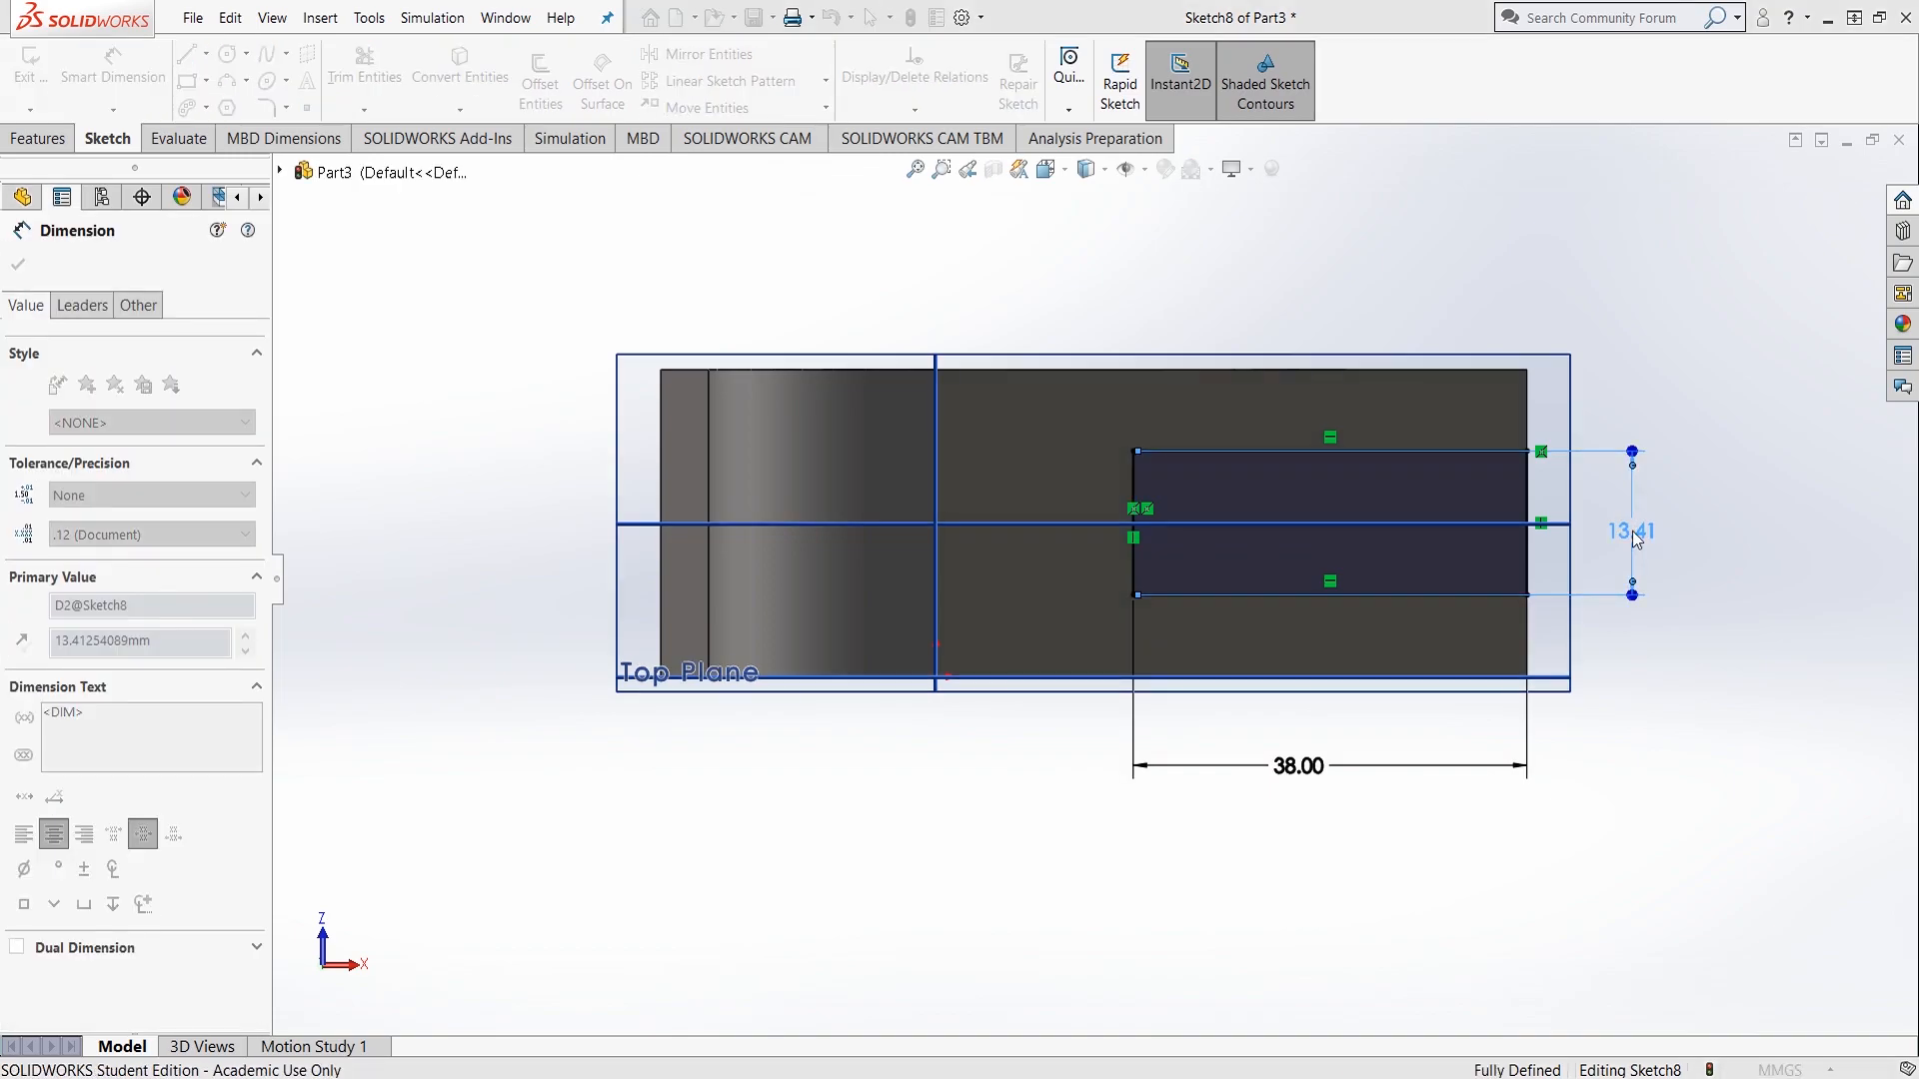
type("13.49")
key("Return")
key("Escape")
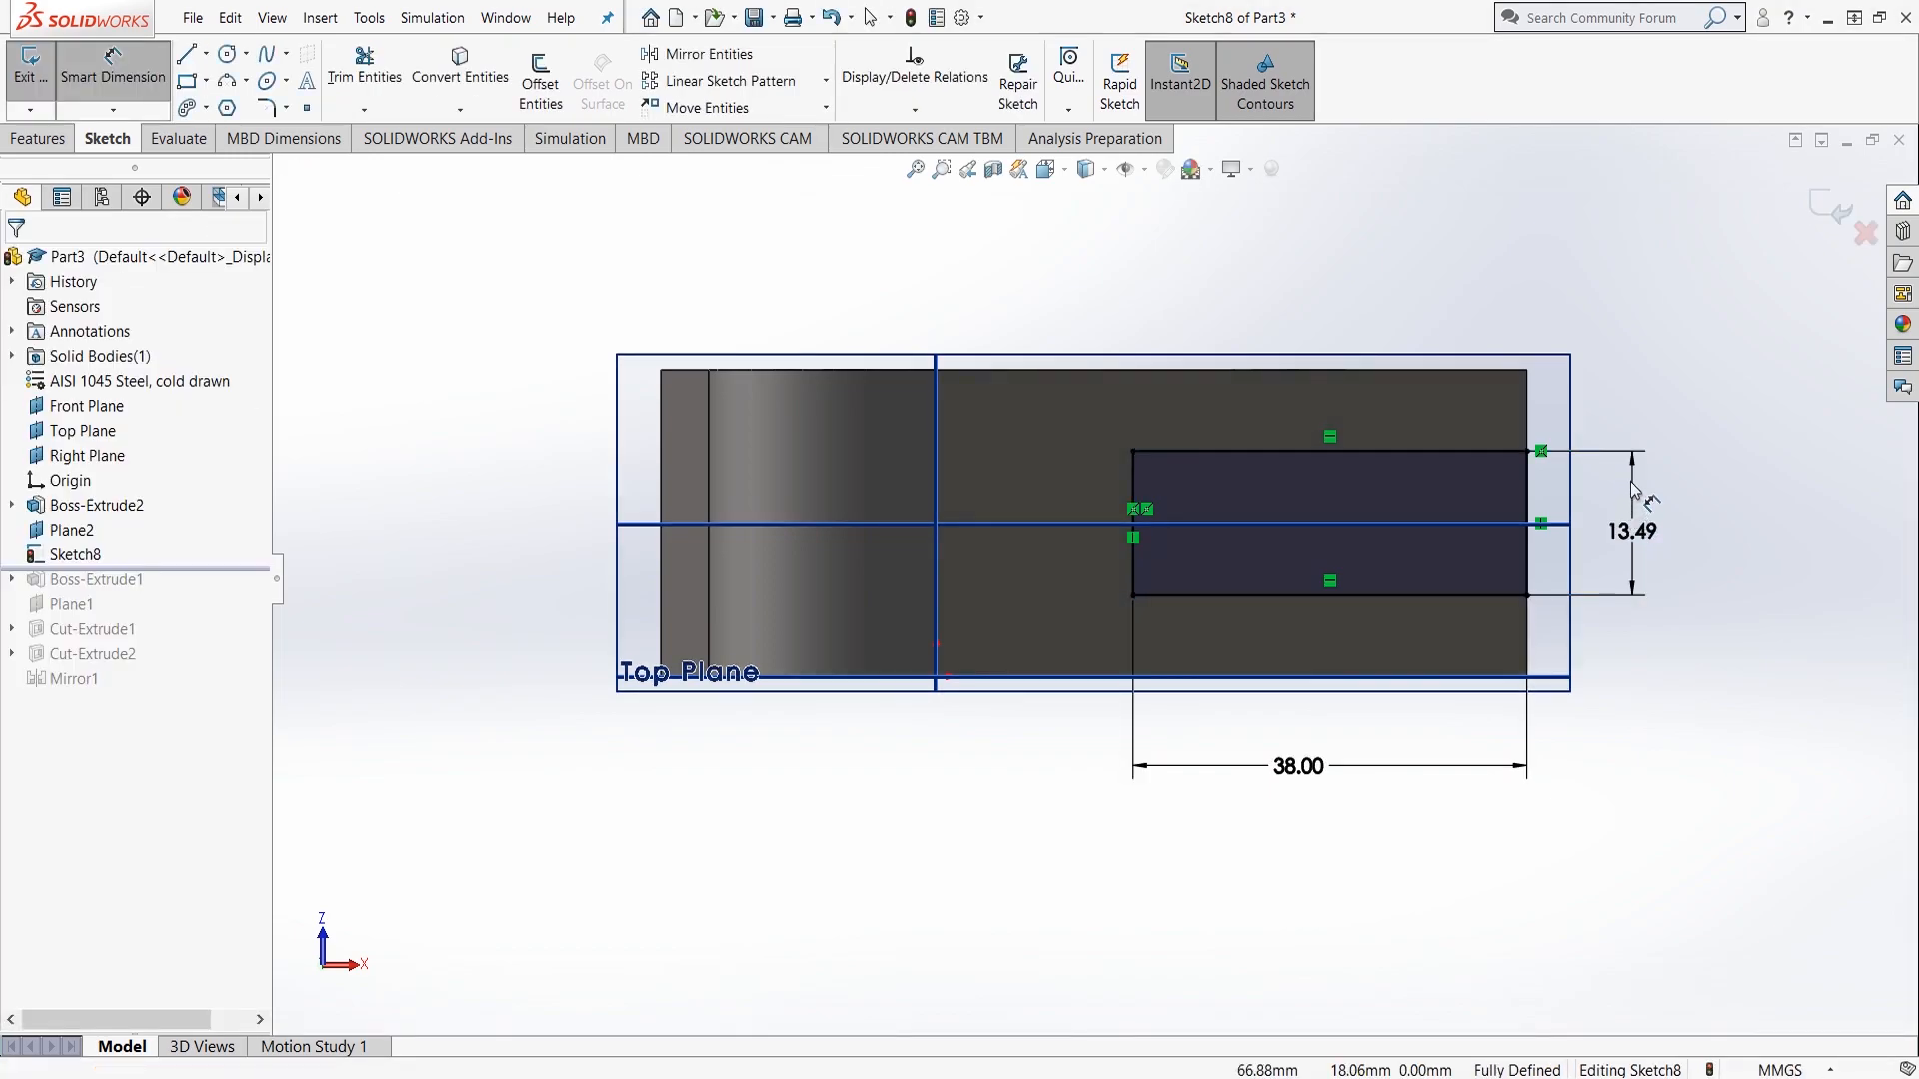
Step: Cut the rectangle through the bracket with an extruded cut using the Through All - Both end condition
left_click(57, 144)
left_click(345, 79)
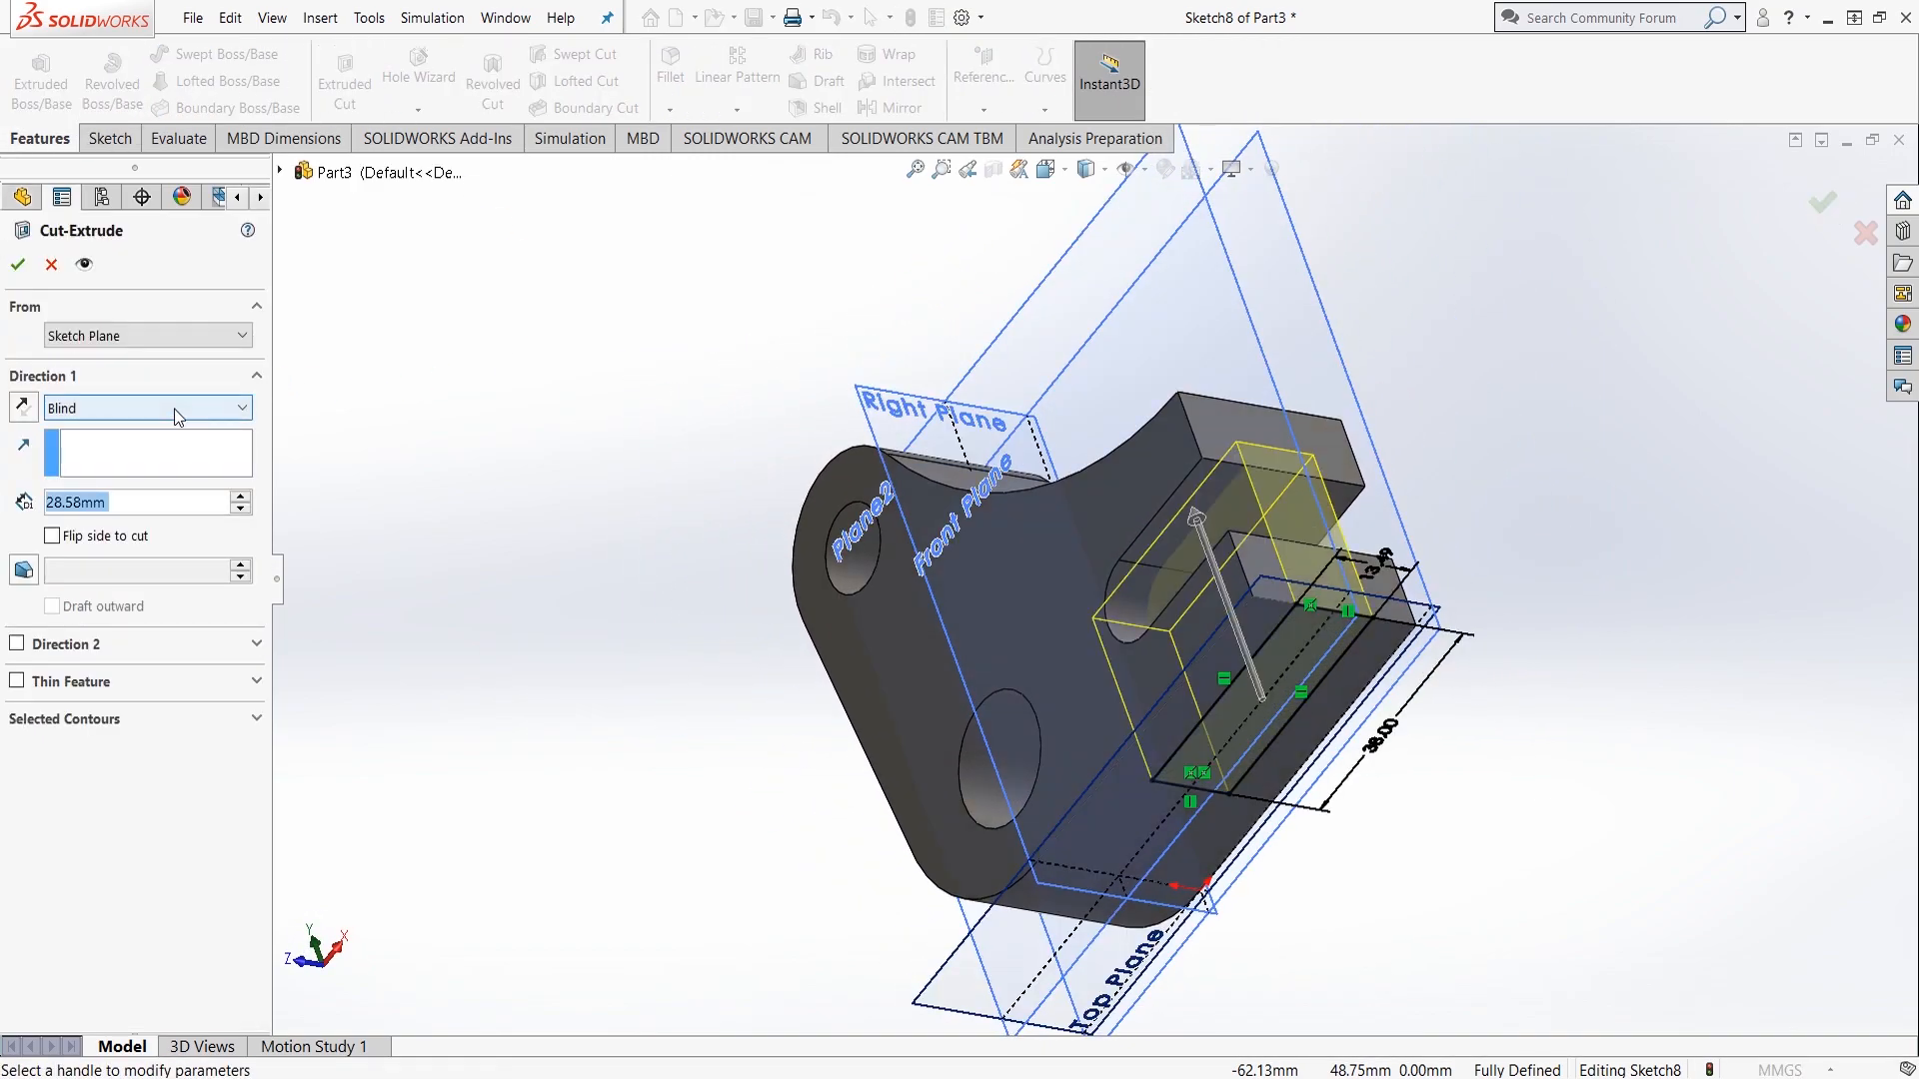
scroll(175, 410, "down", 2)
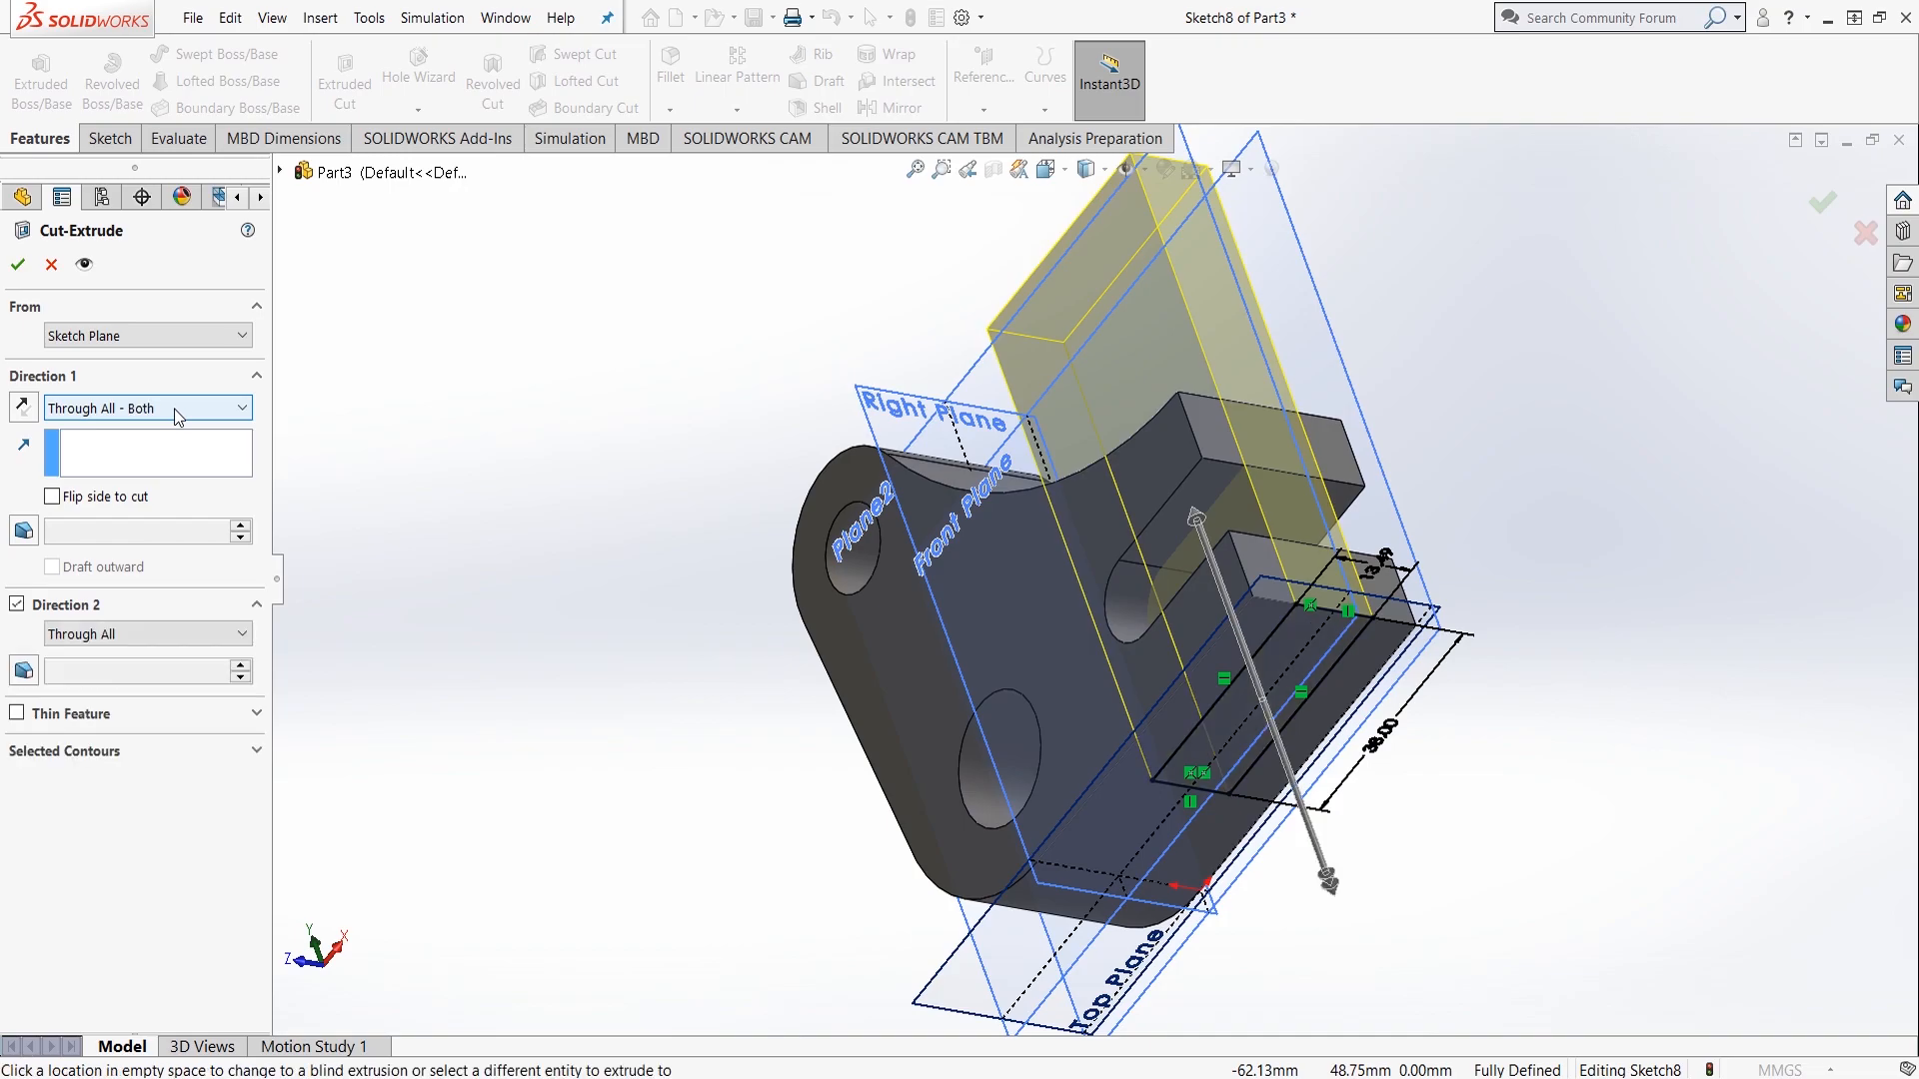
left_click(23, 267)
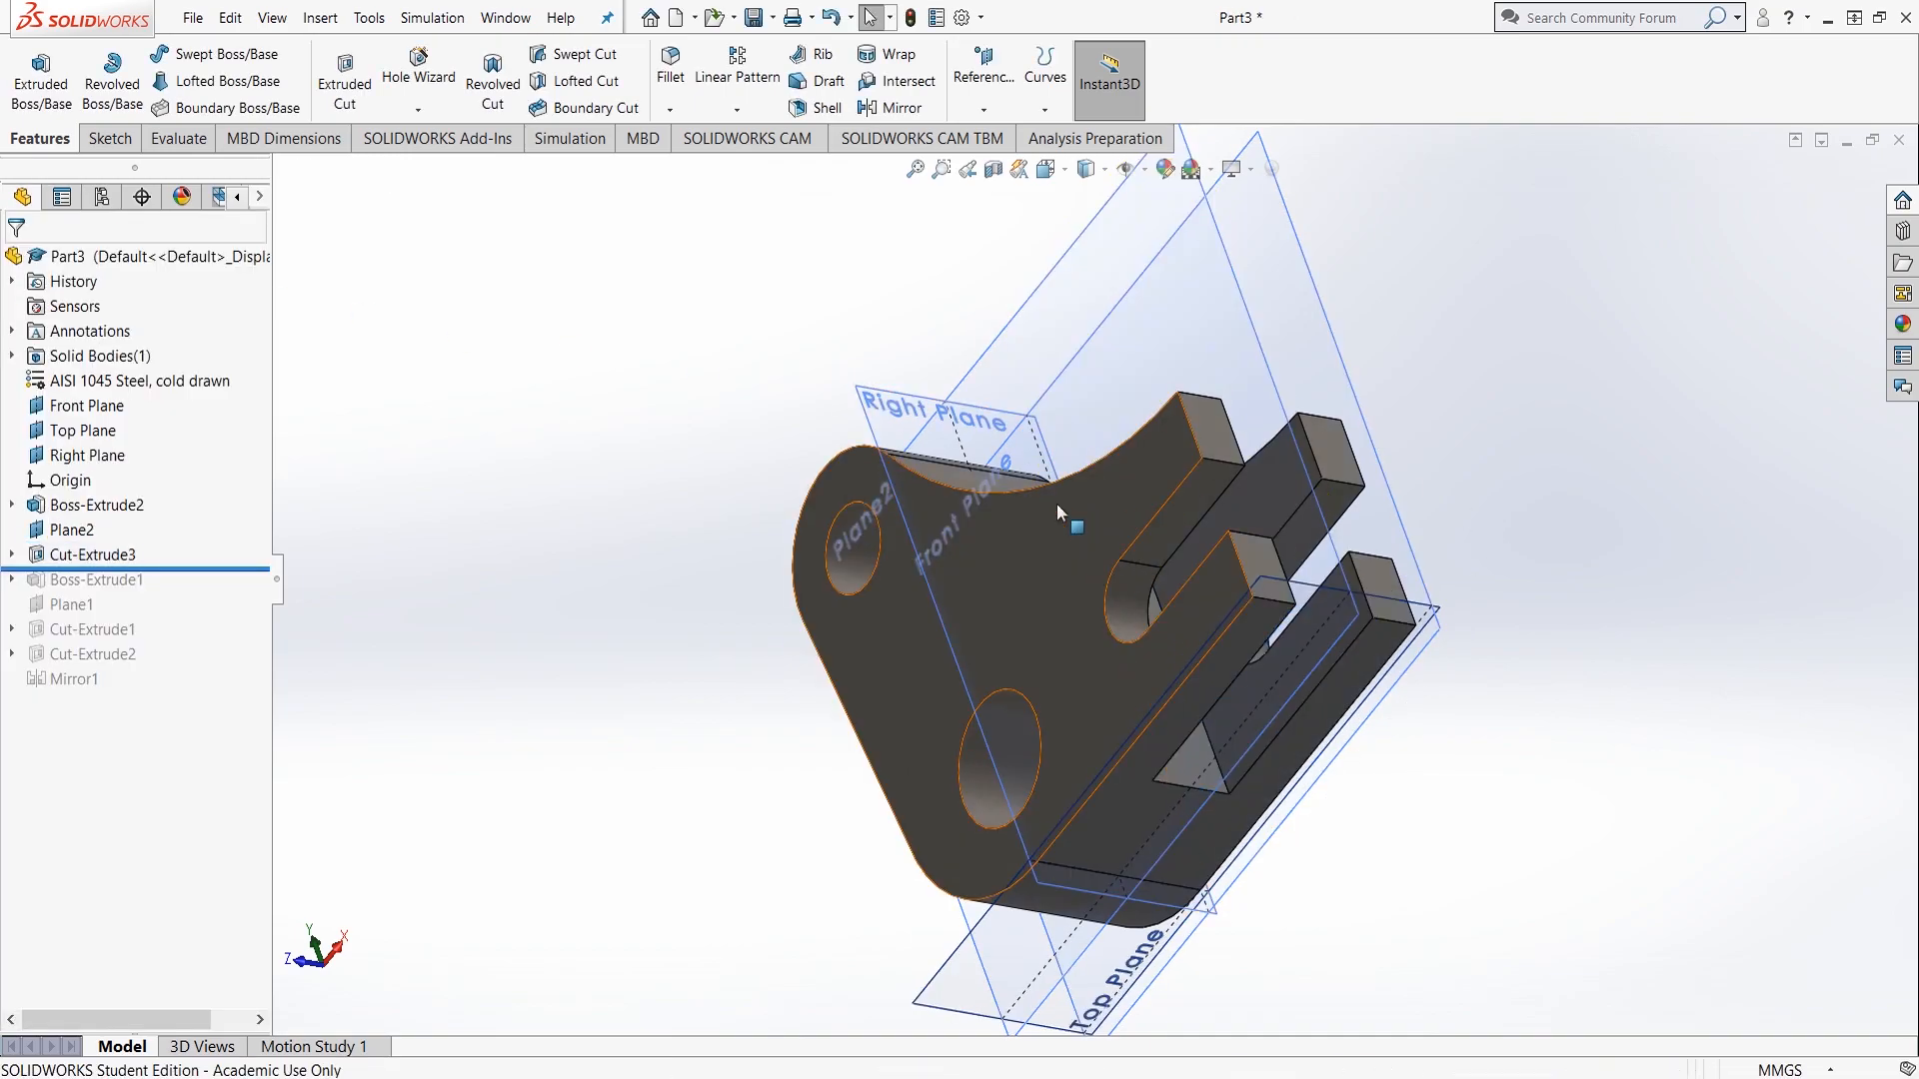
Step: Sketch a circle about 43 mm in diameter on the bracket's large front side face, centred on the small upper hole
key("ctrl+7")
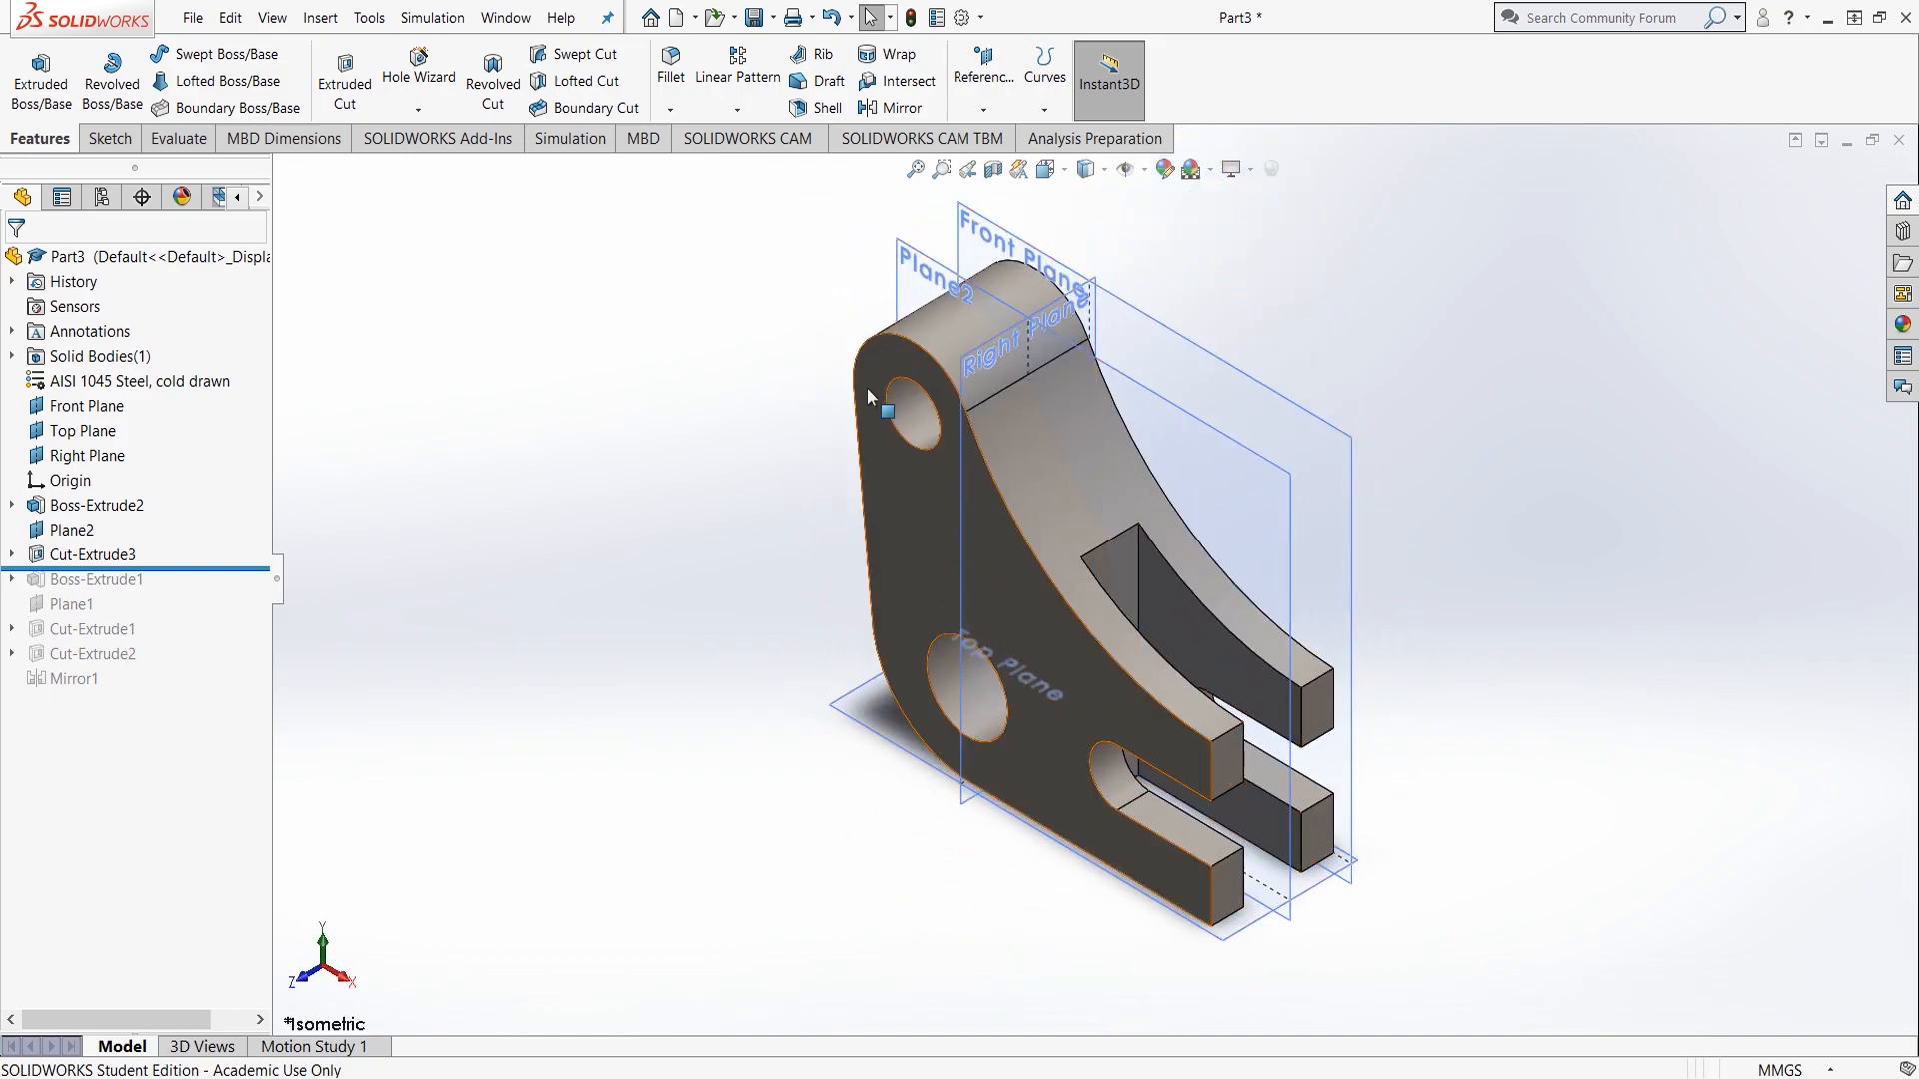
left_click(921, 471)
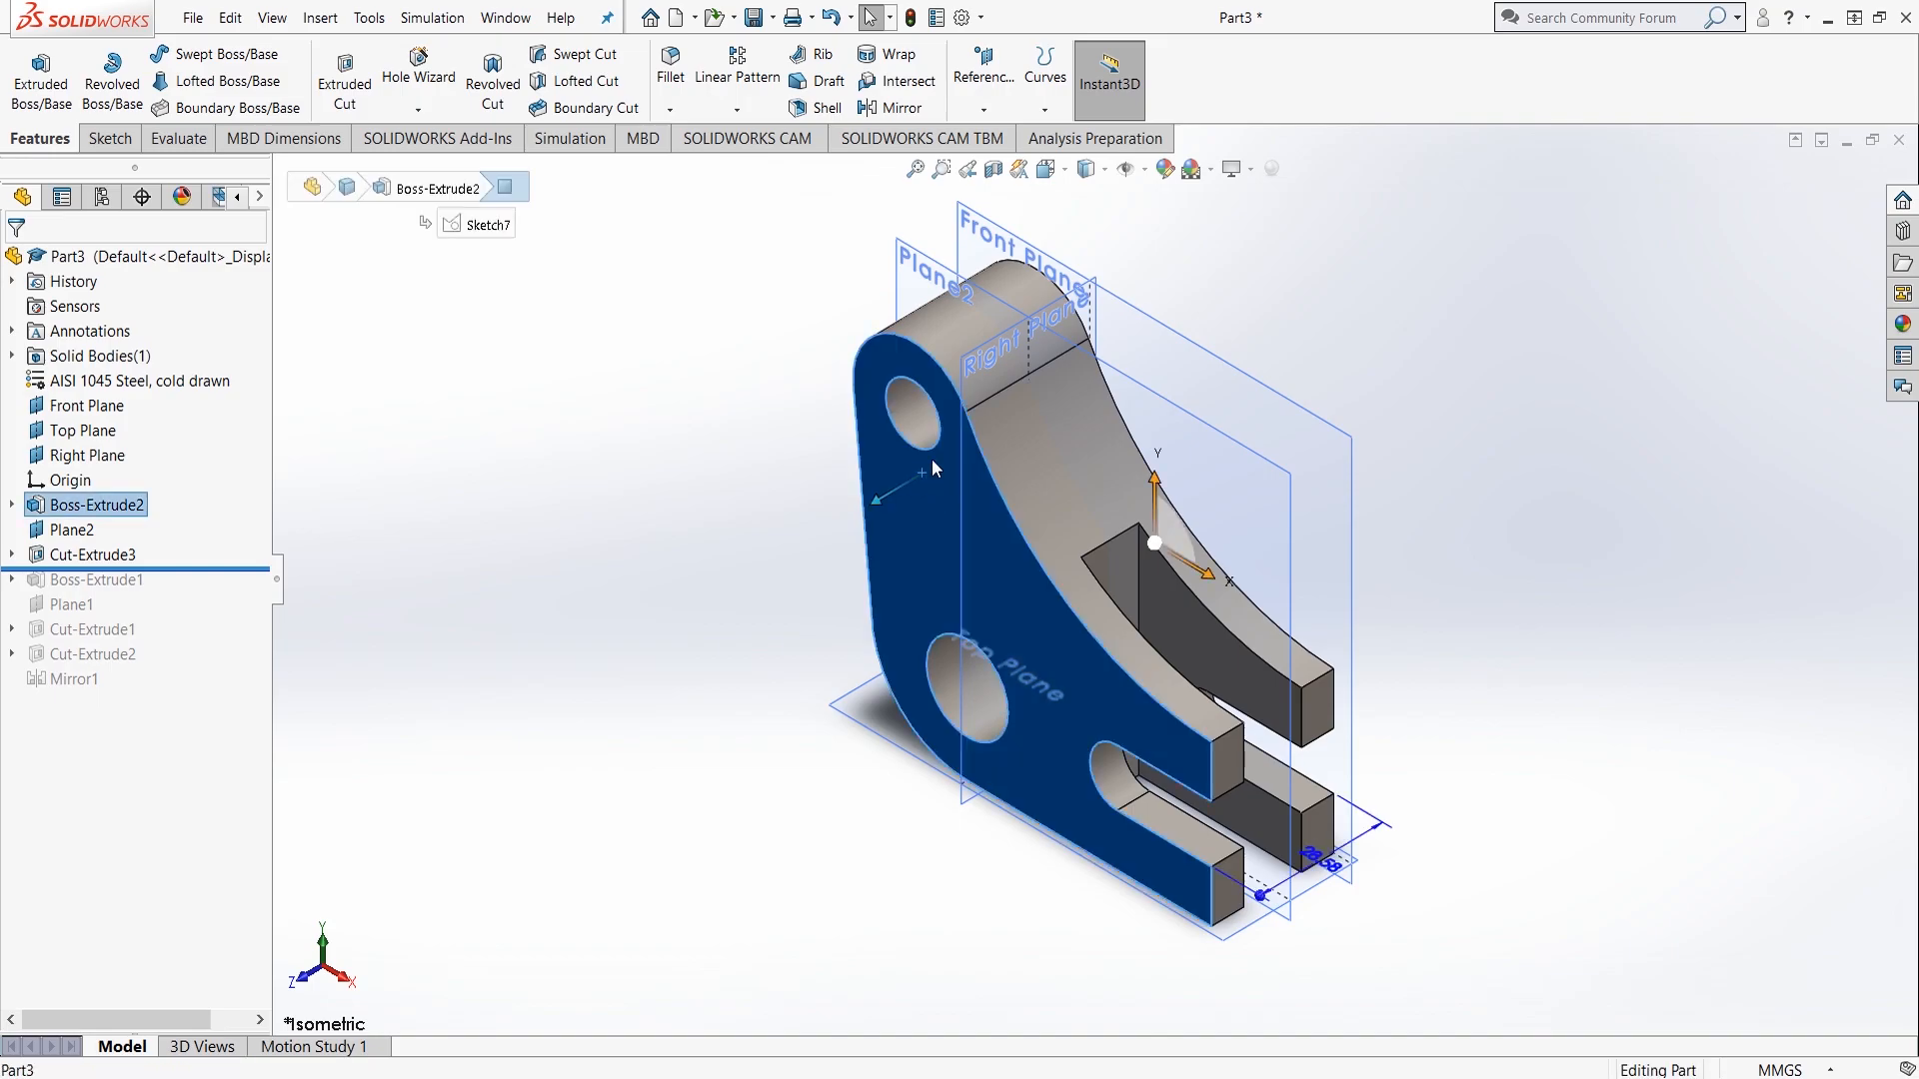
left_click(1012, 404)
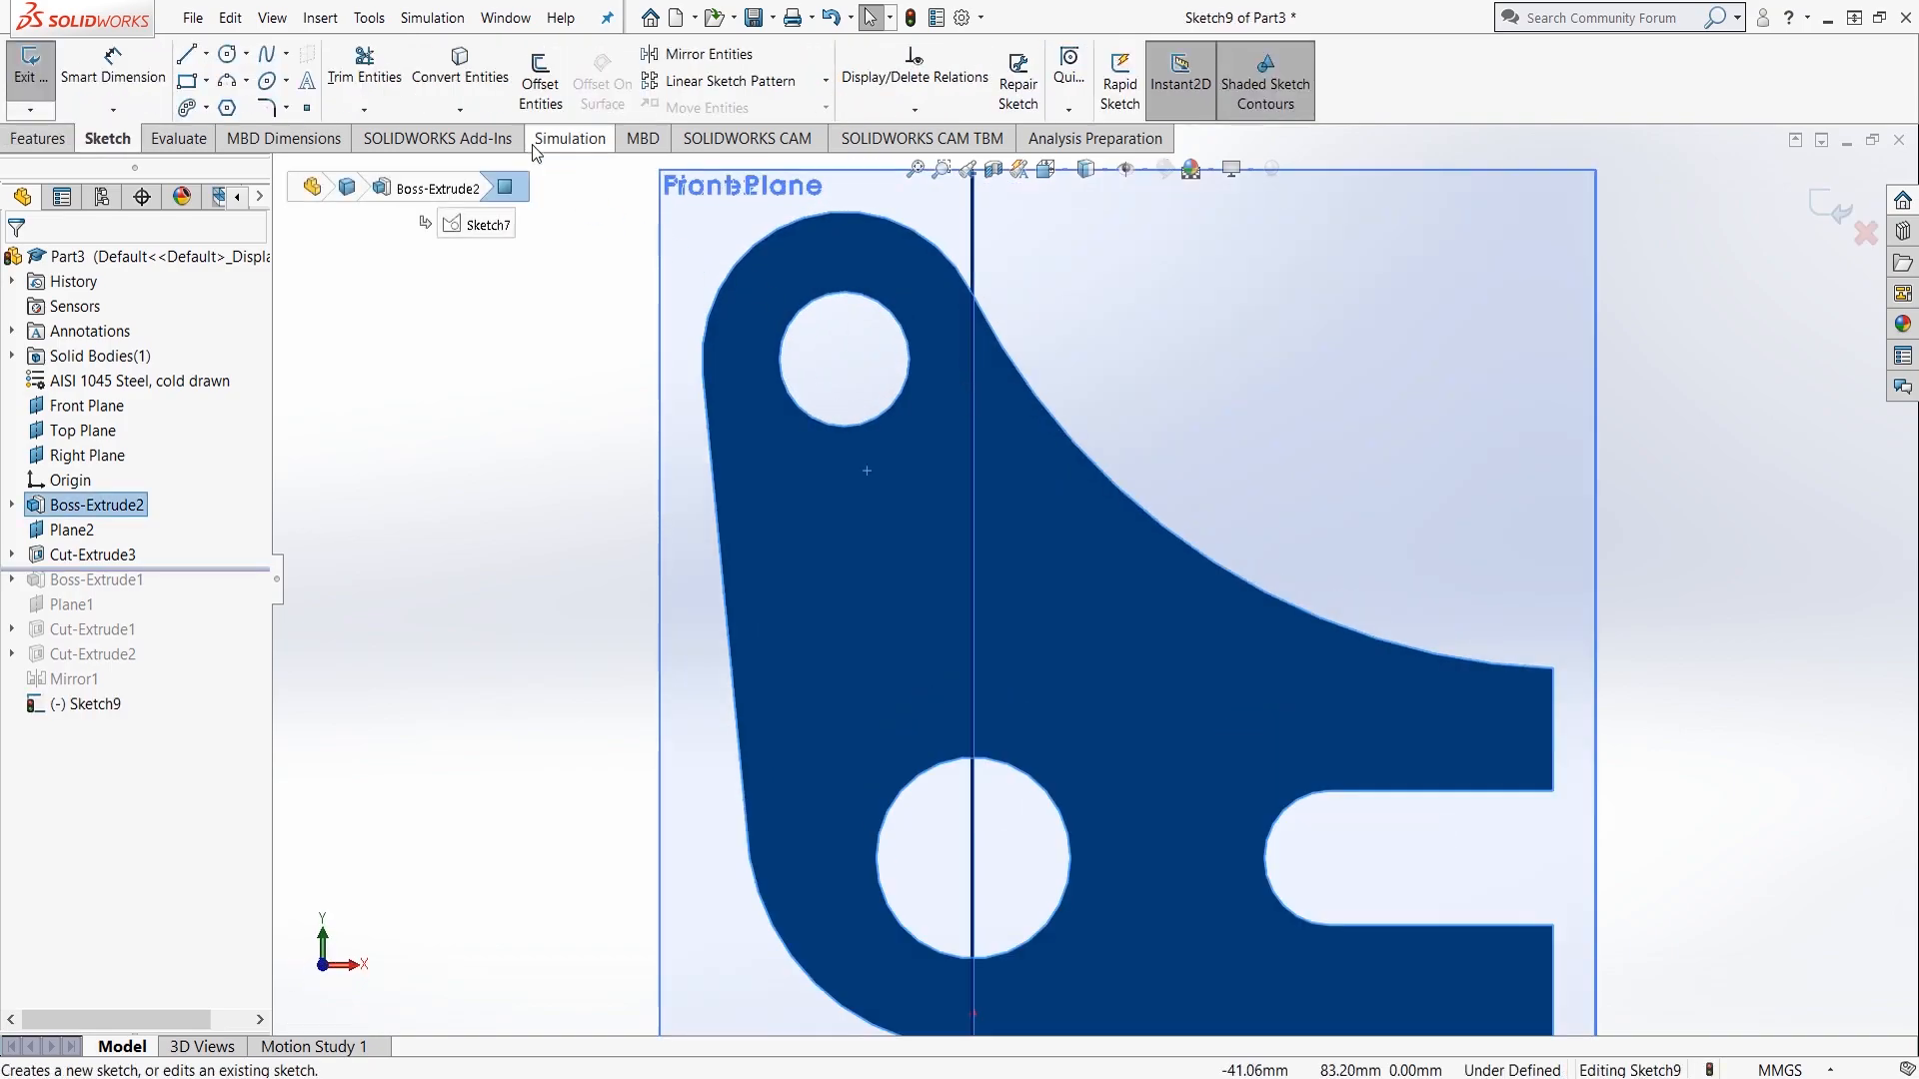
left_click(227, 54)
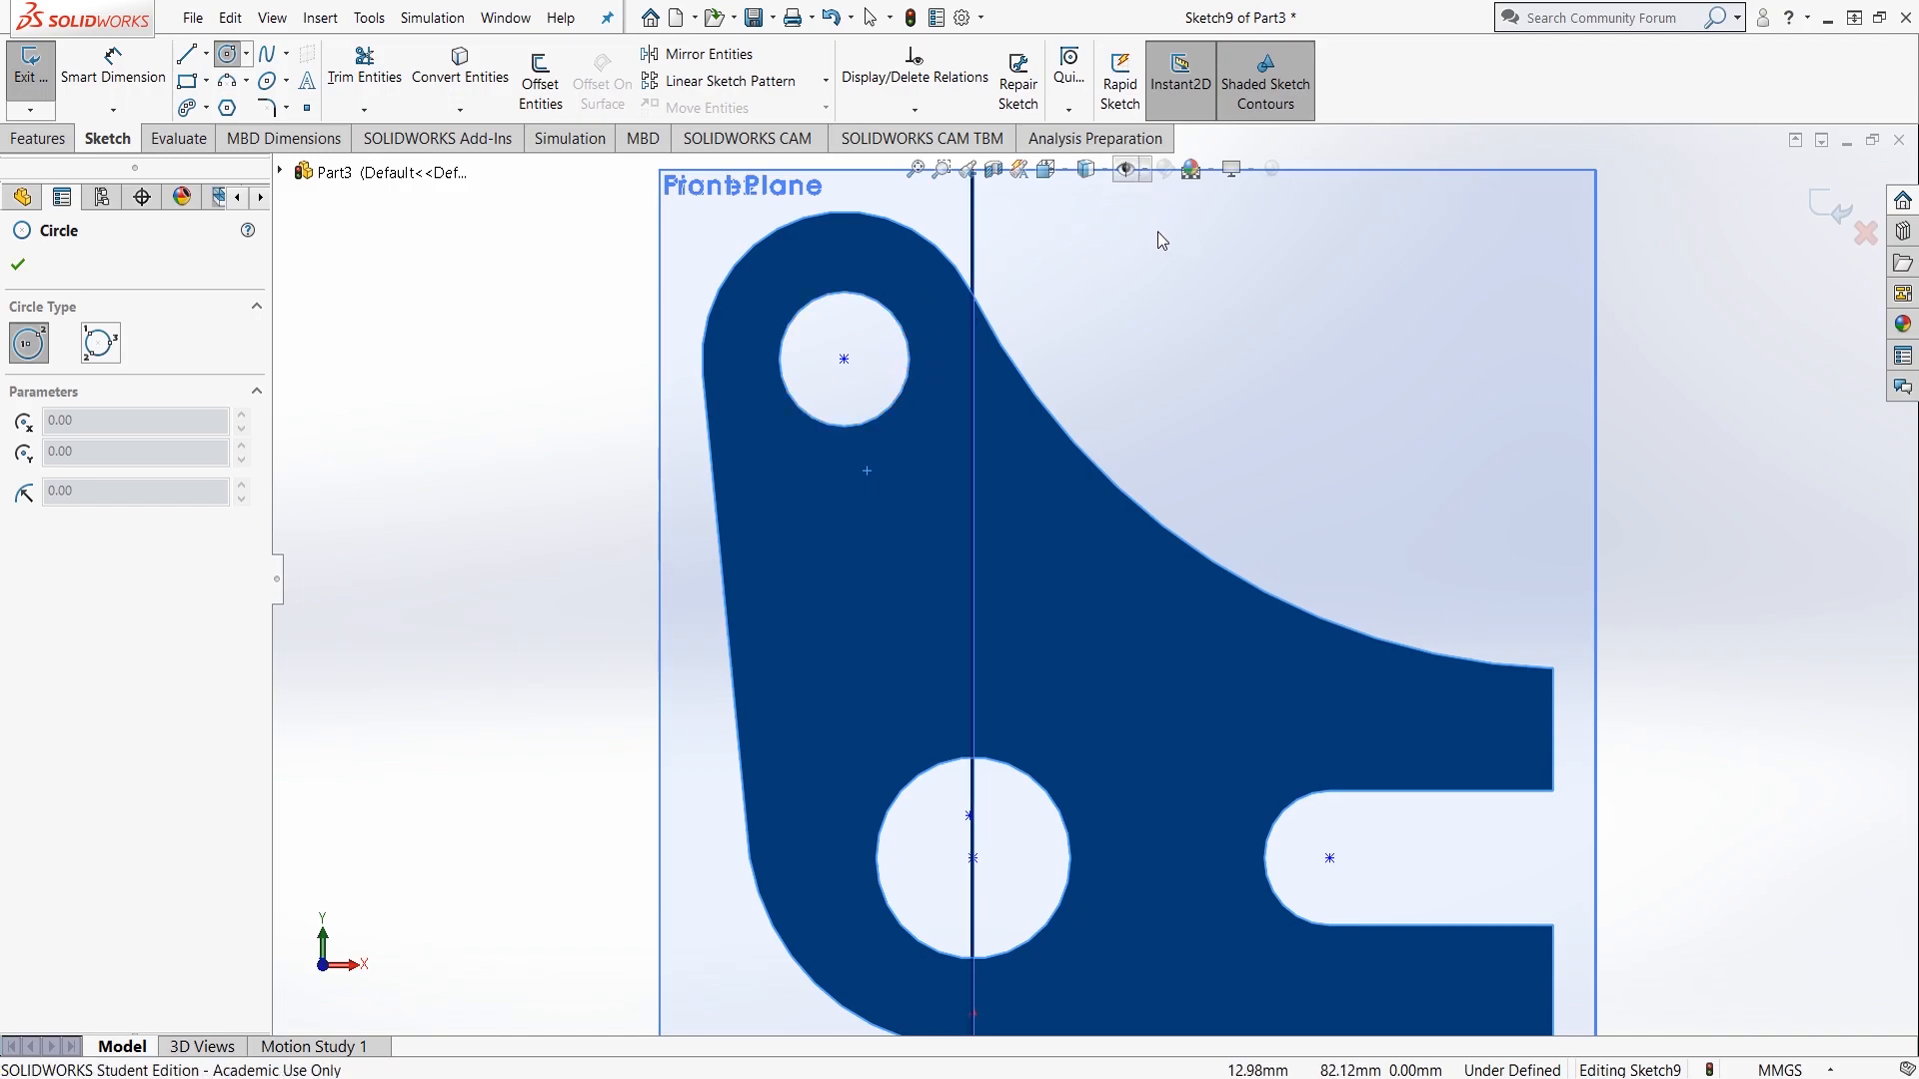
left_click(844, 358)
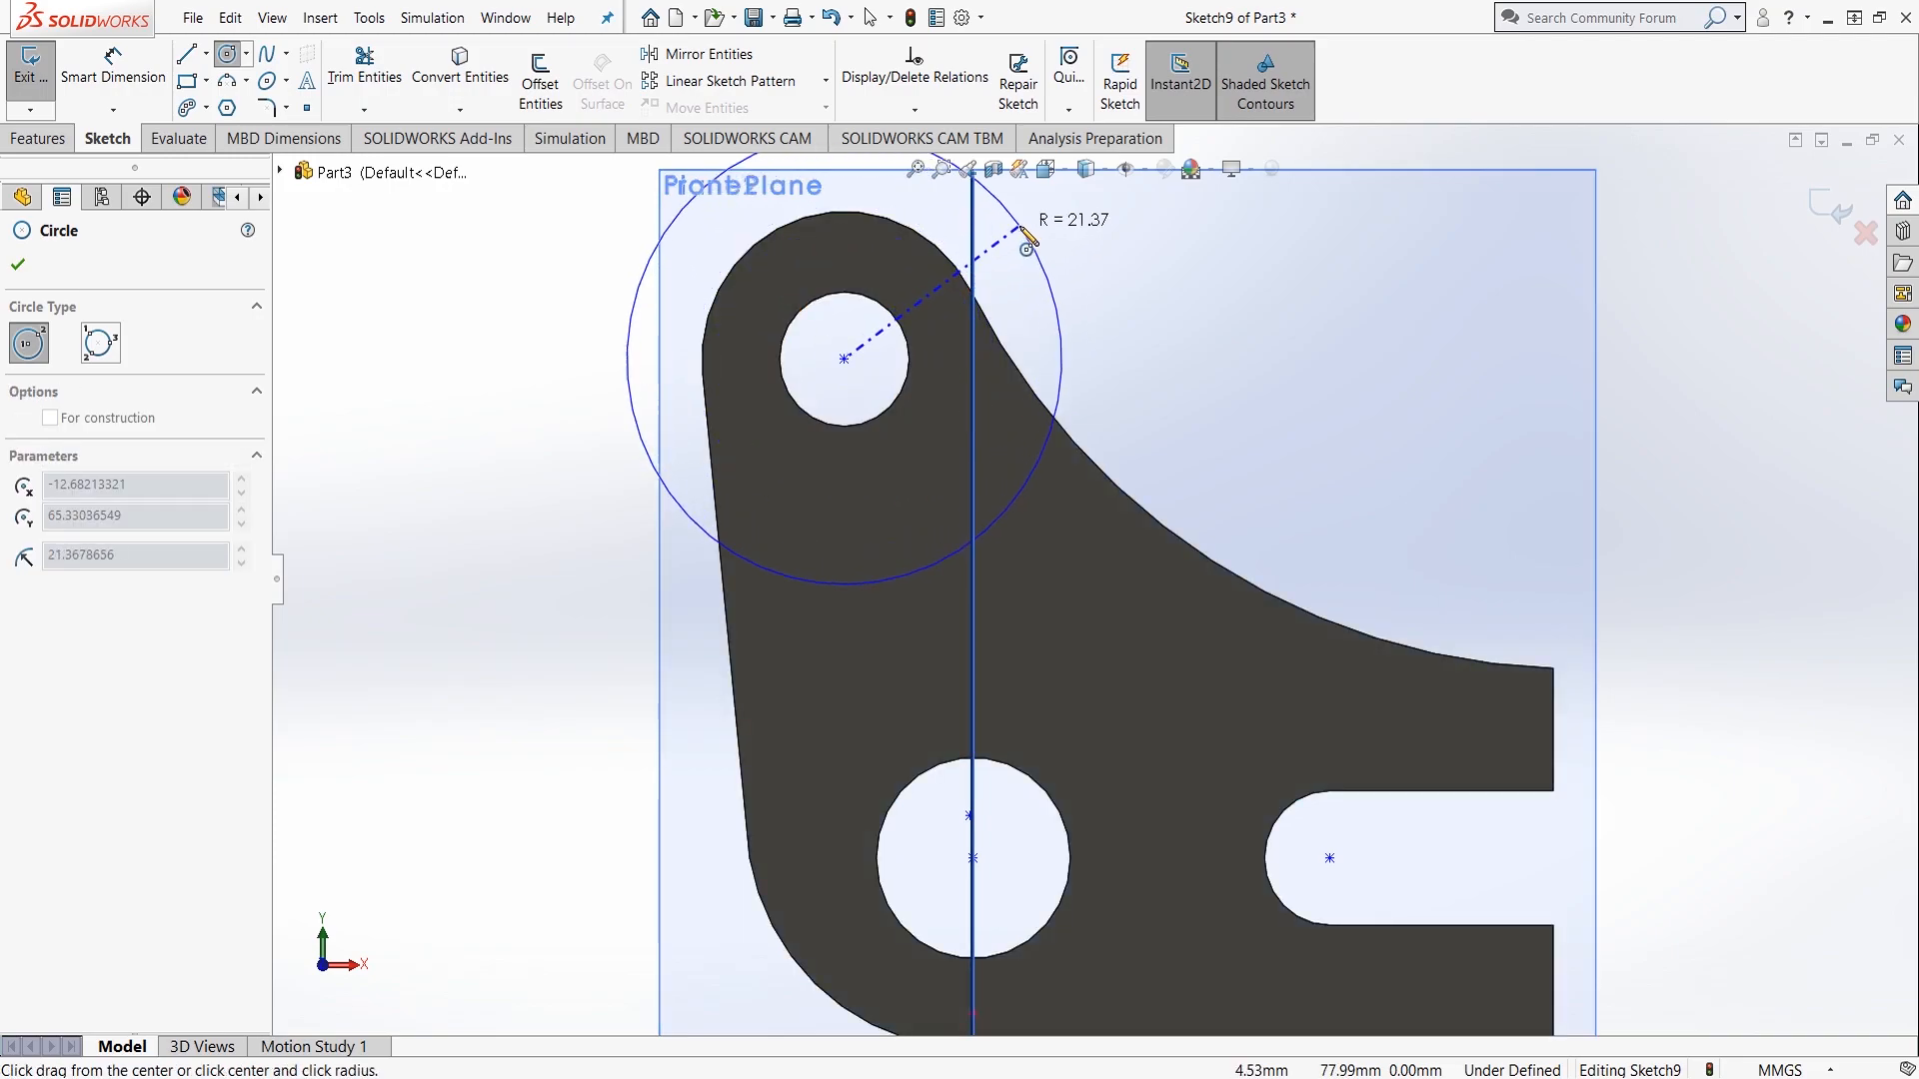
left_click(1027, 235)
key("Escape")
Step: Dimension the circle around the upper hole and set its diameter to 38 mm
left_click(110, 72)
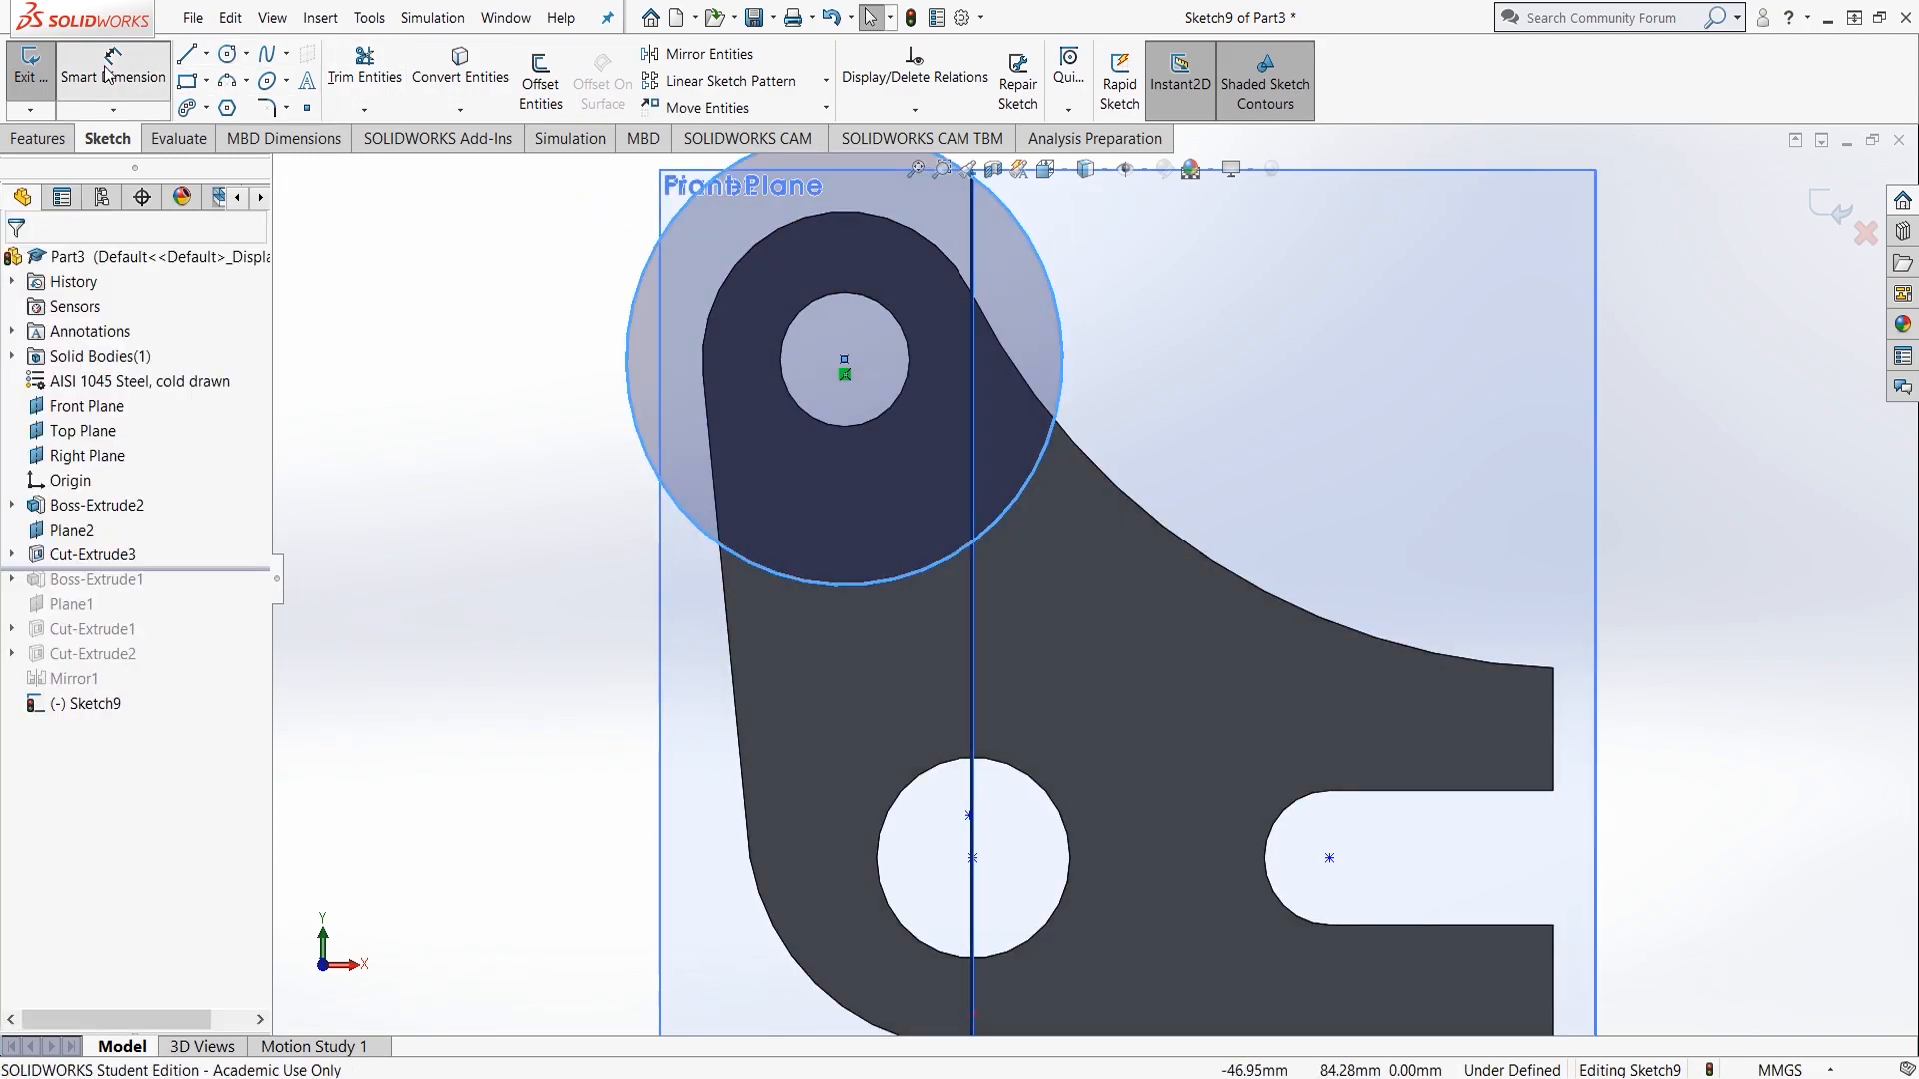
left_click(626, 374)
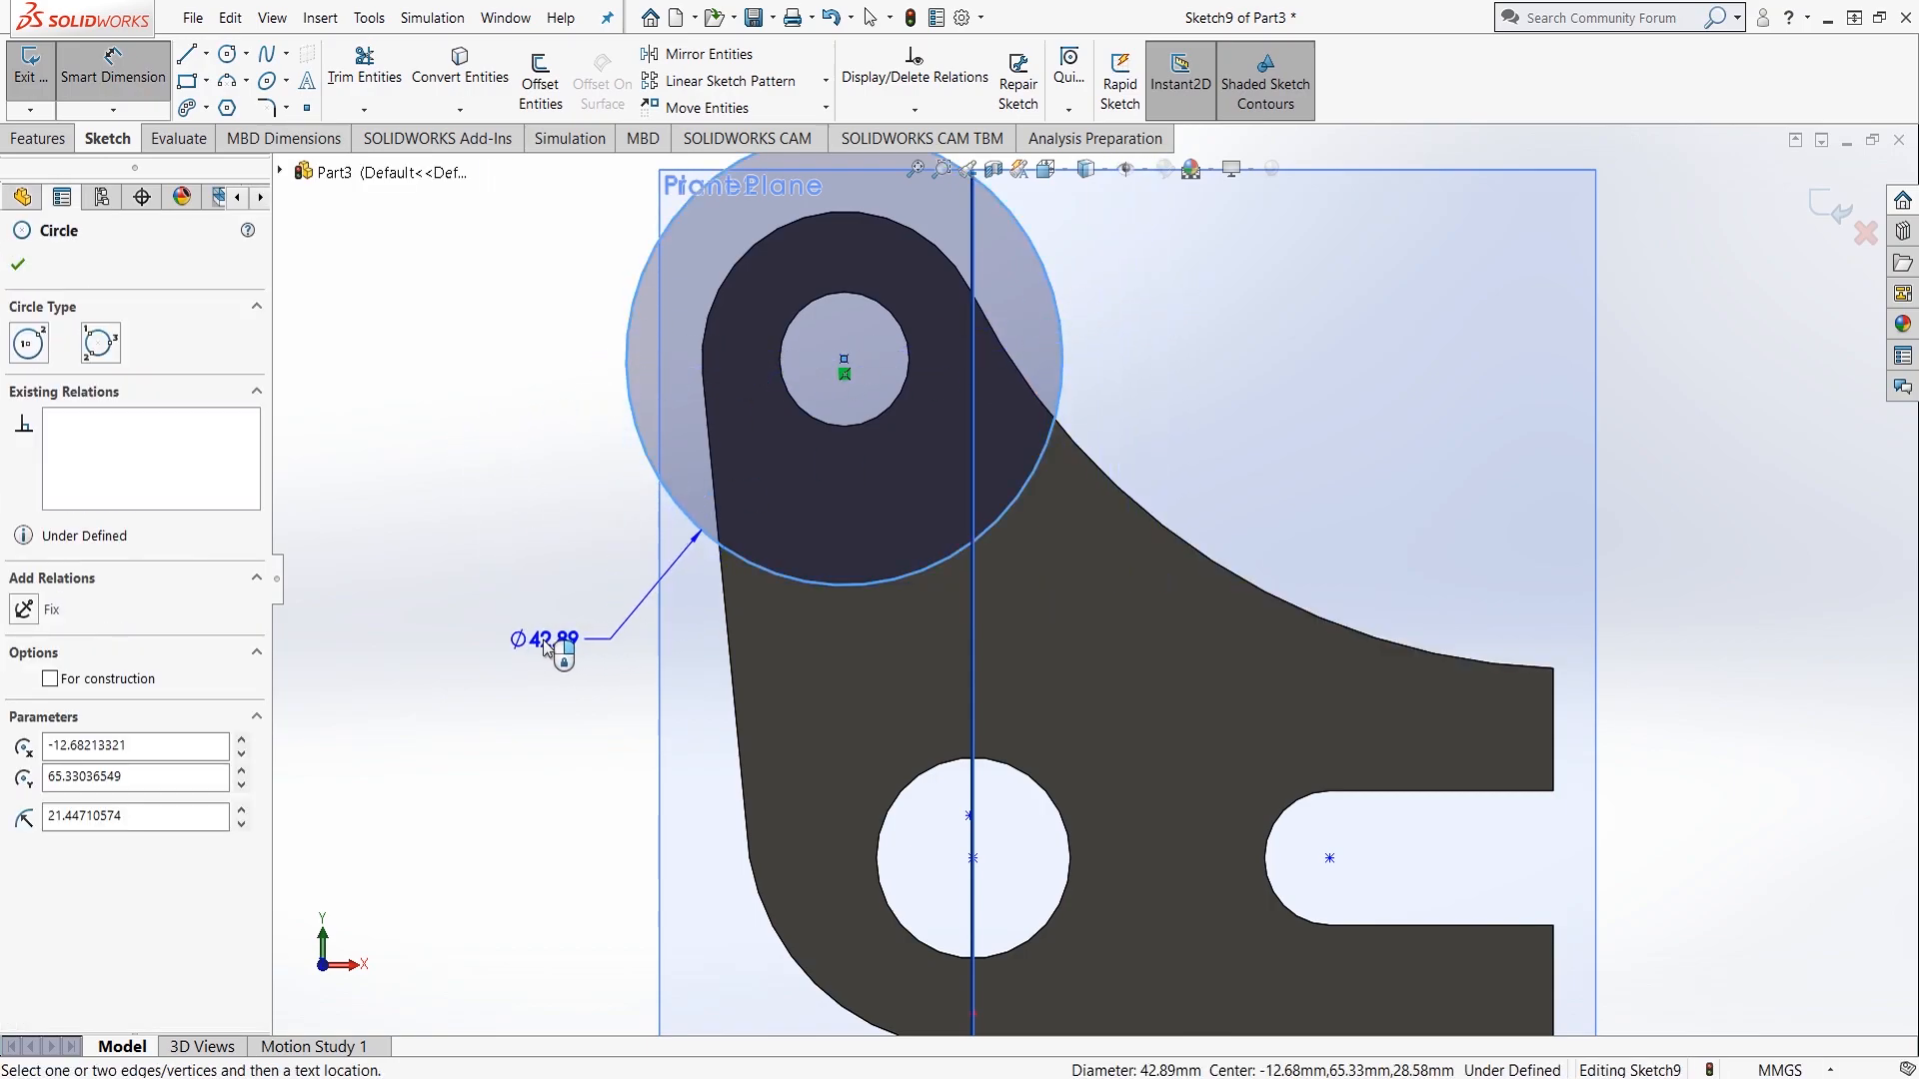
left_click(489, 645)
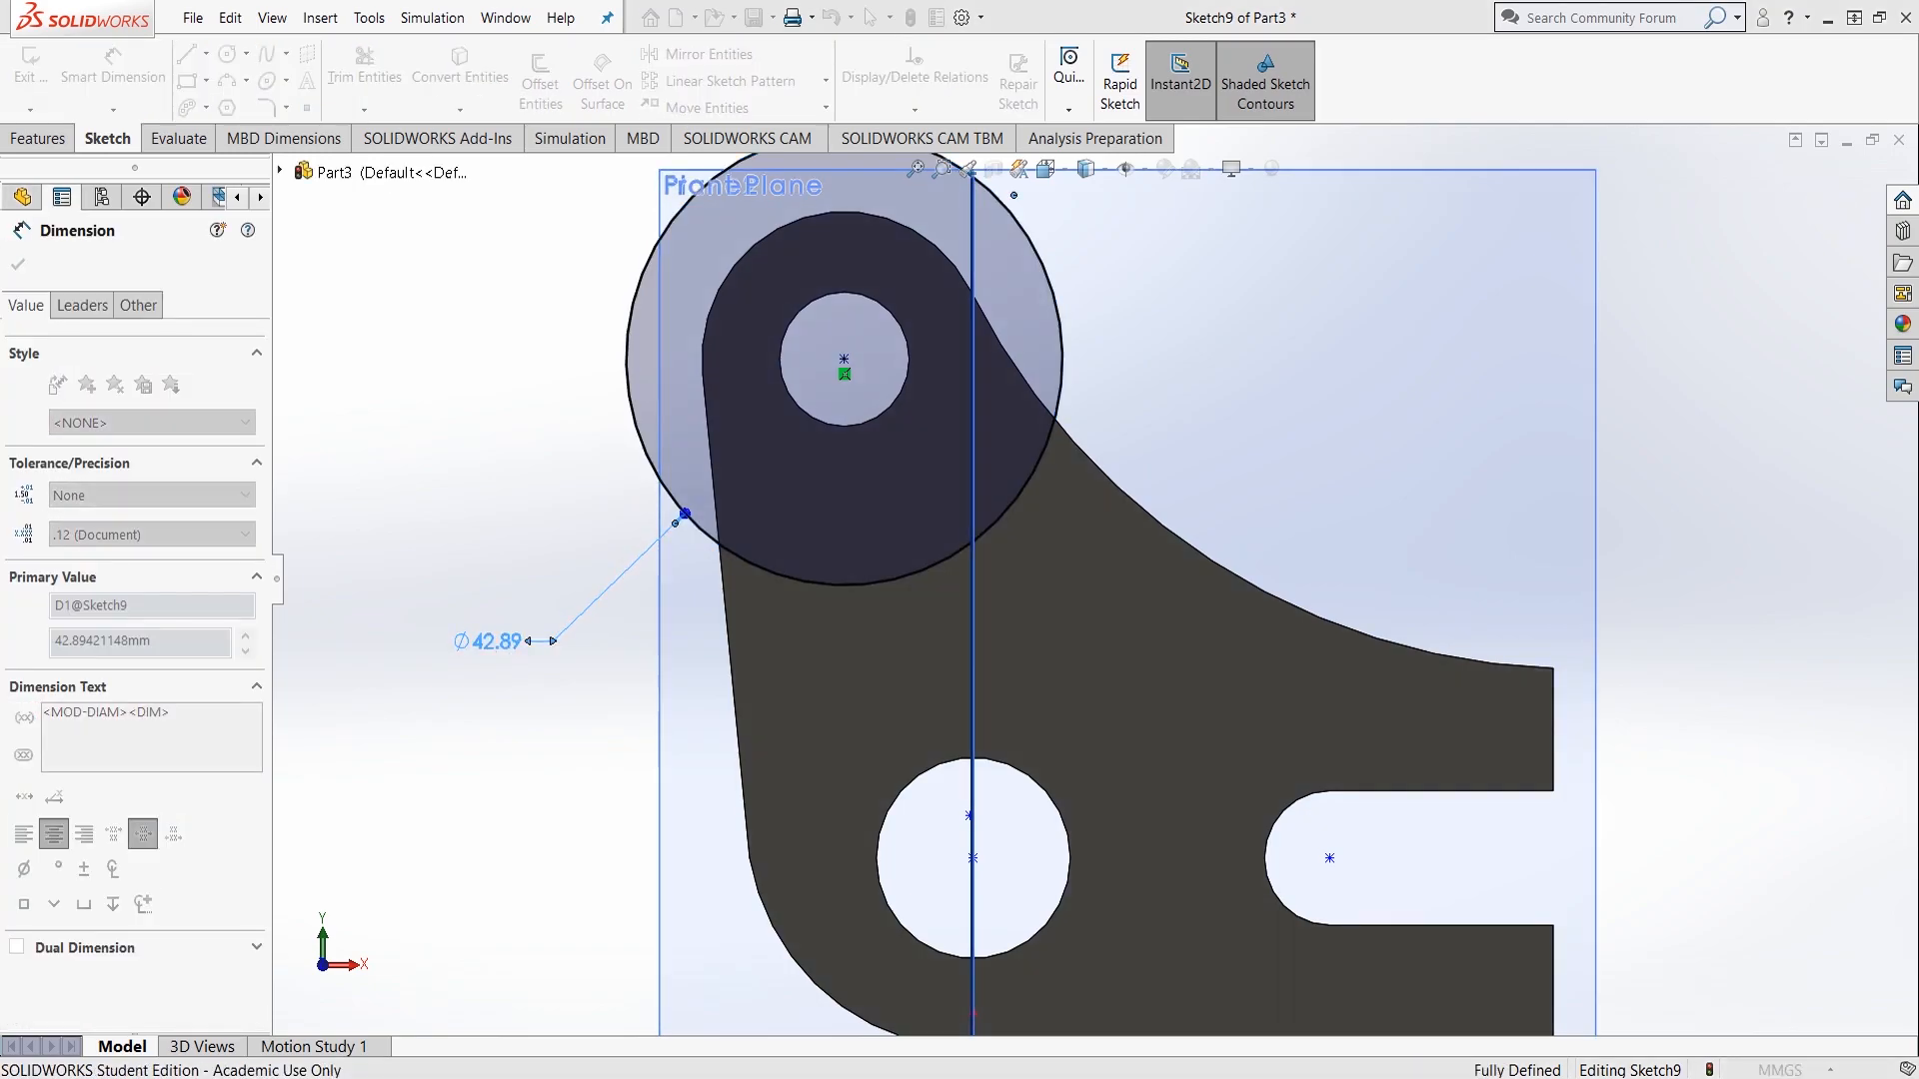
type("38.00mm")
key("Return")
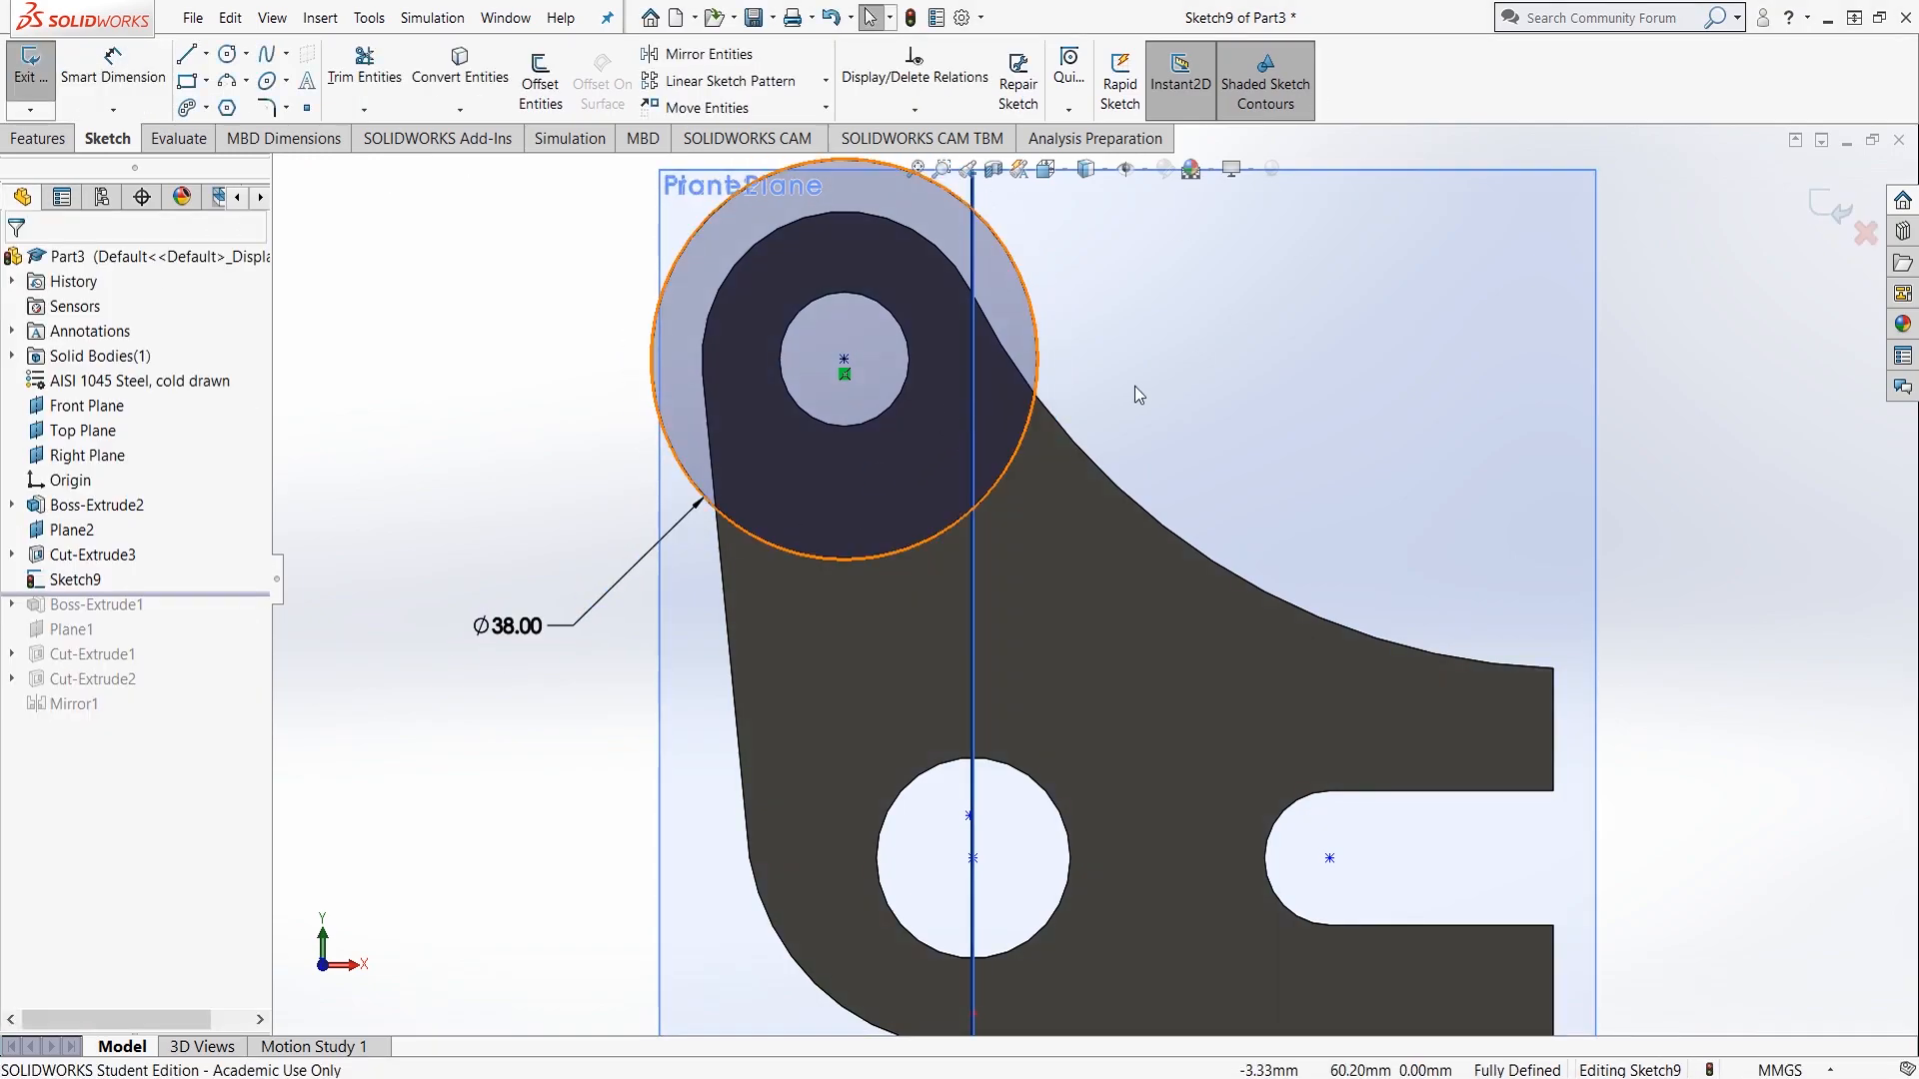
scroll(954, 483, "down", 4)
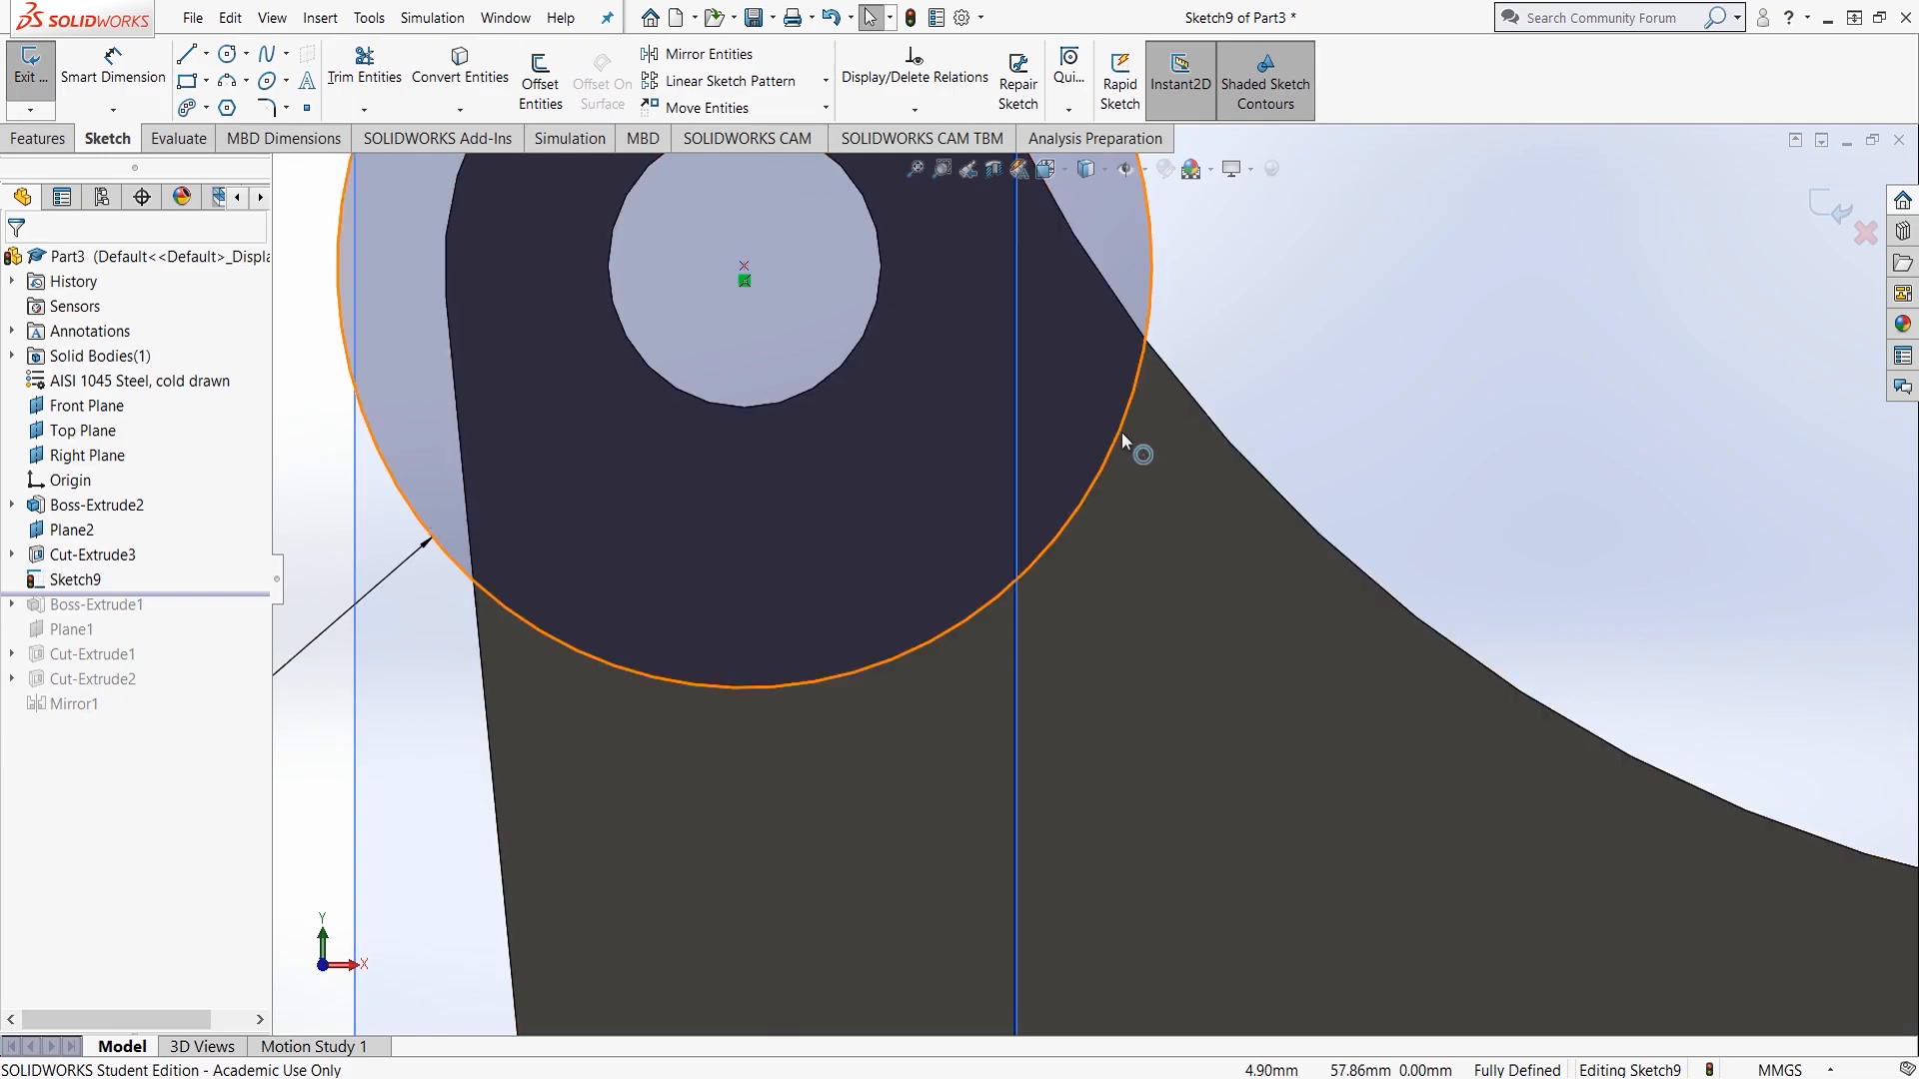
left_click(186, 53)
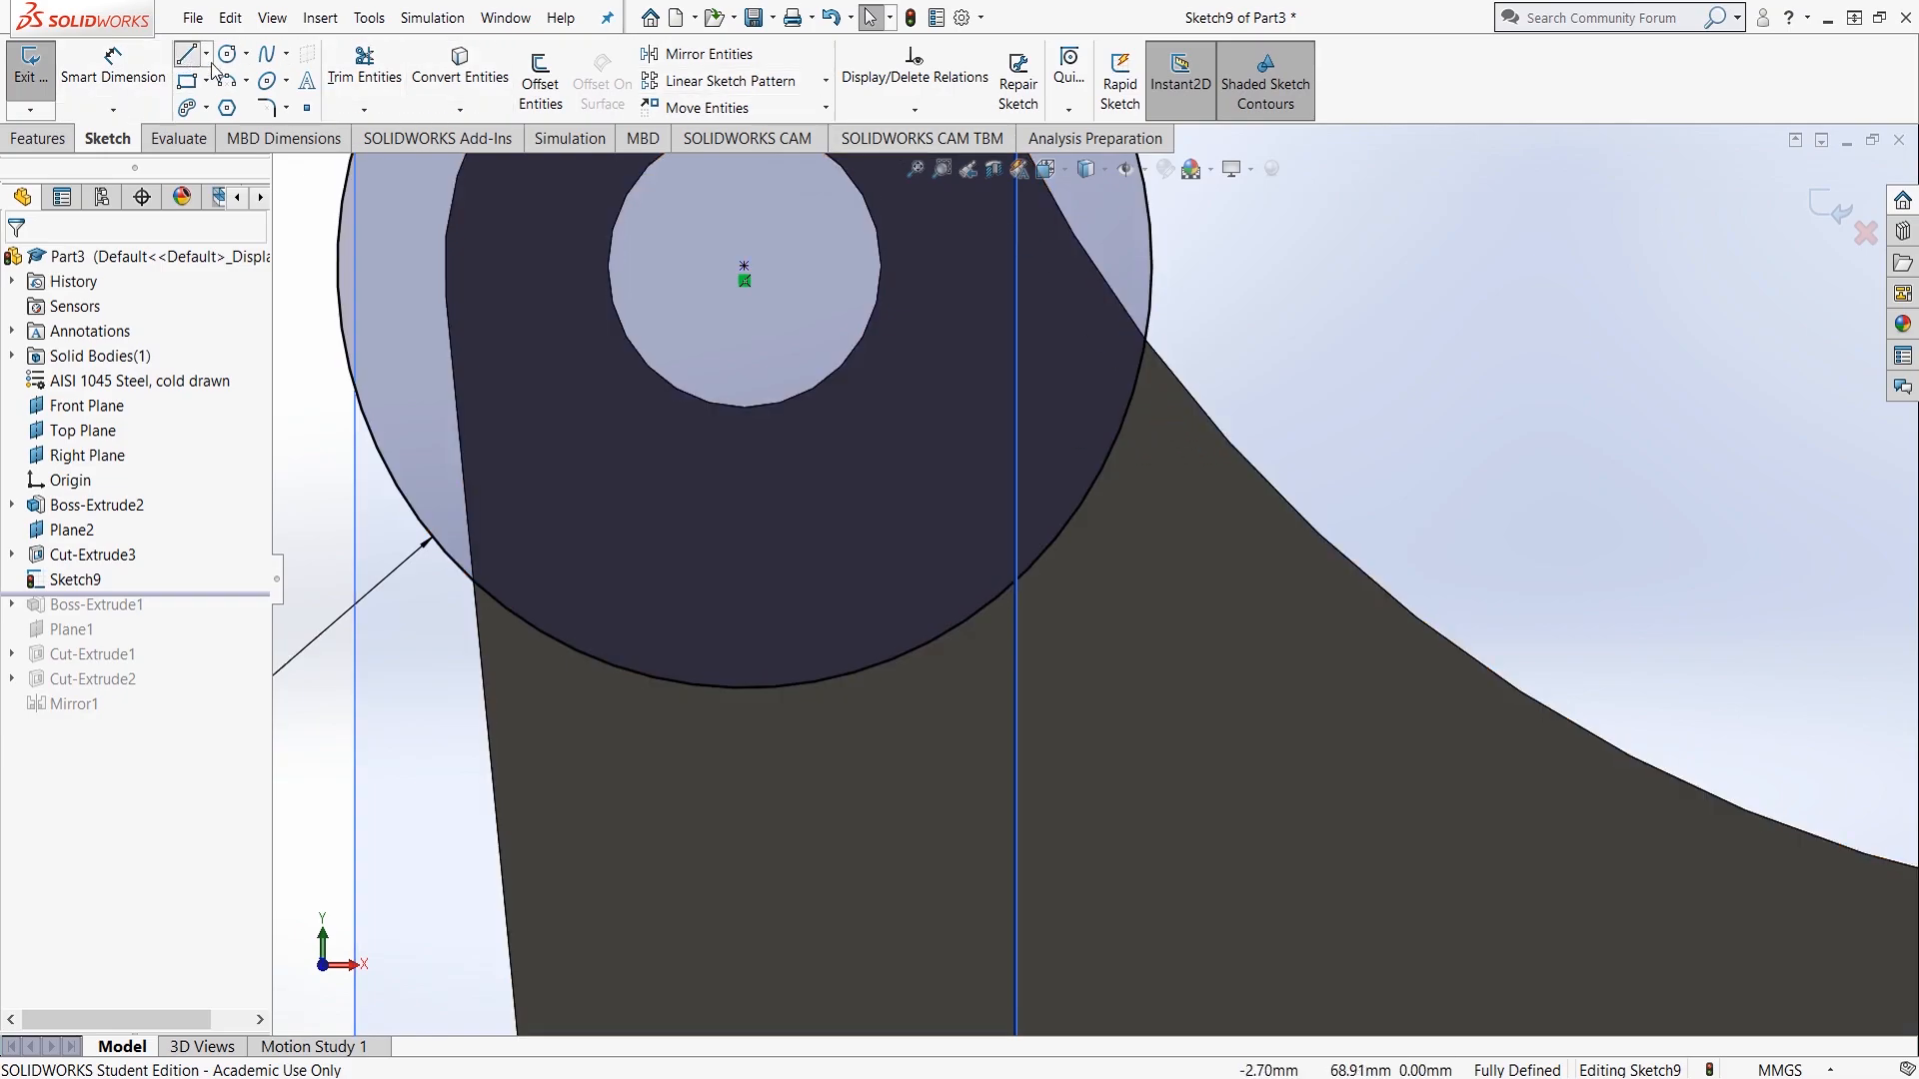
left_click(1123, 460)
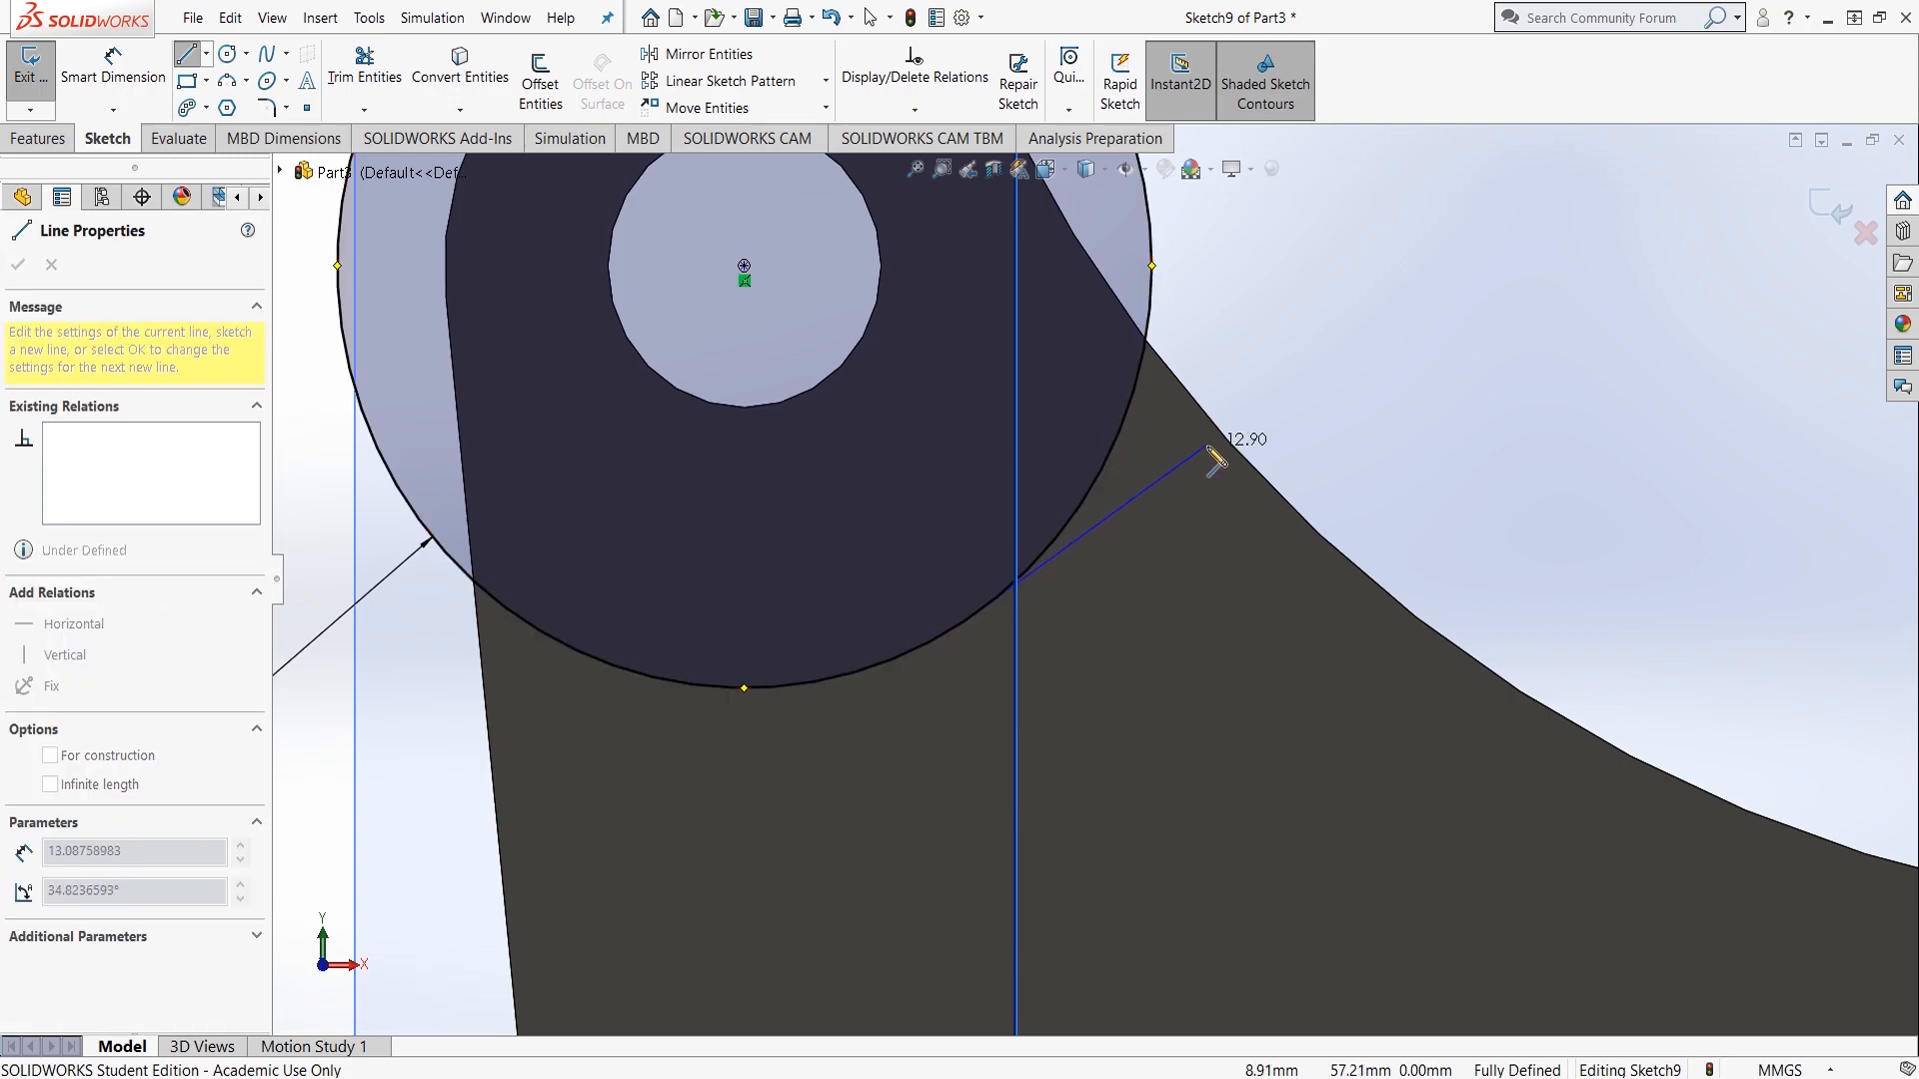
key("Escape")
key("Escape")
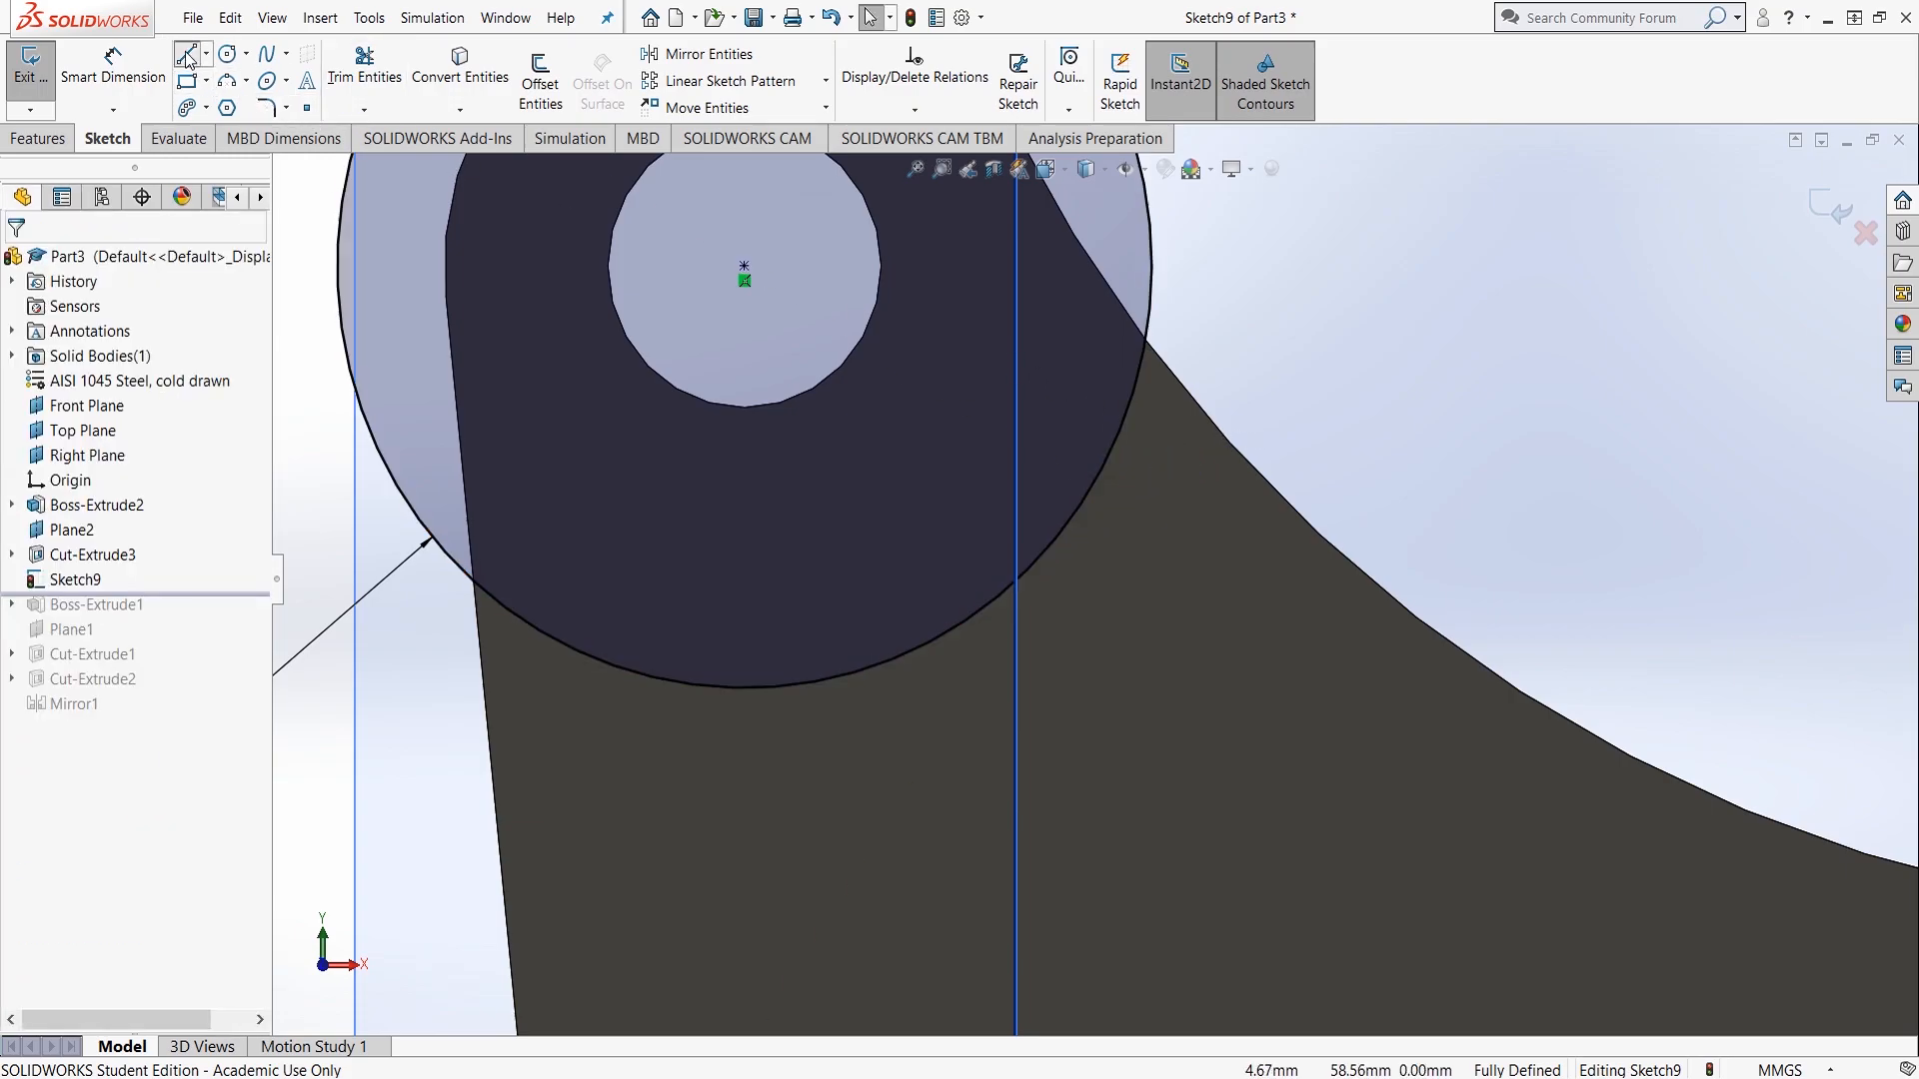
left_click(187, 57)
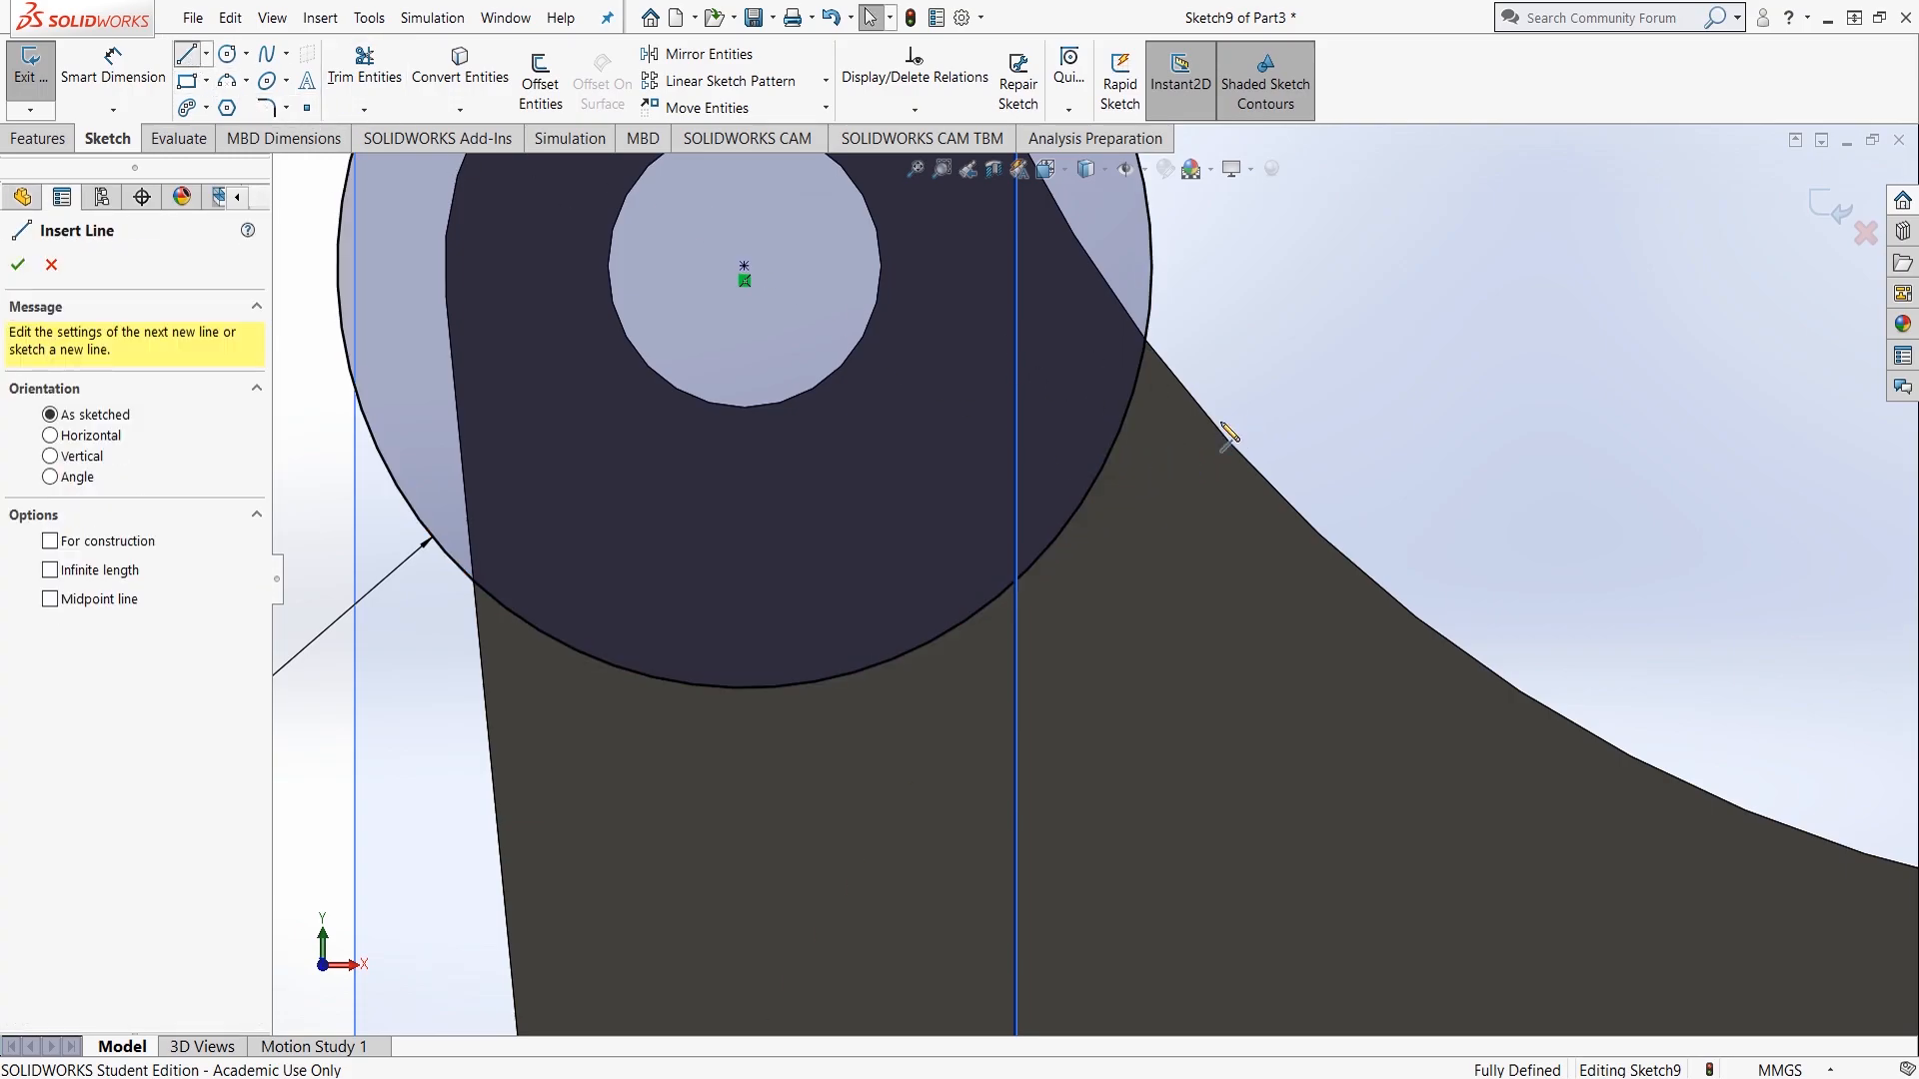
left_click(1142, 429)
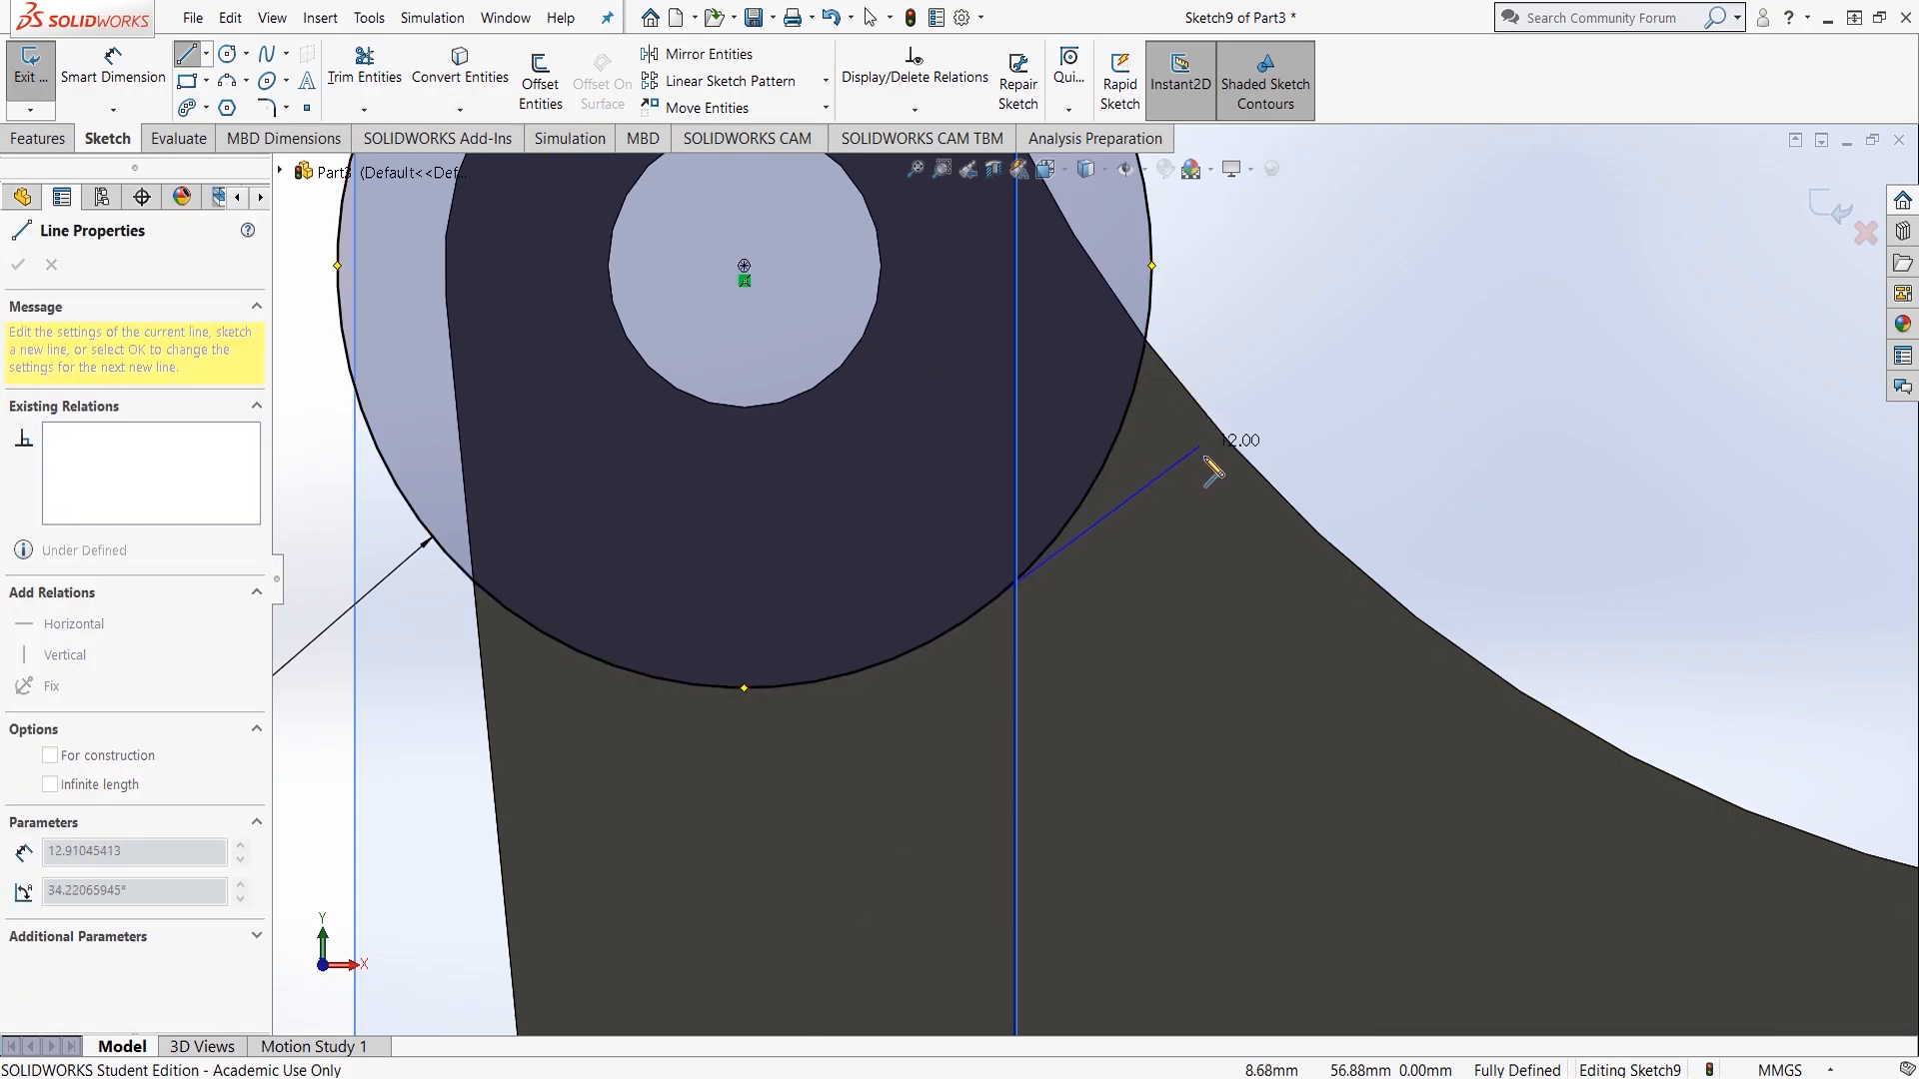
key("Escape")
key("Escape")
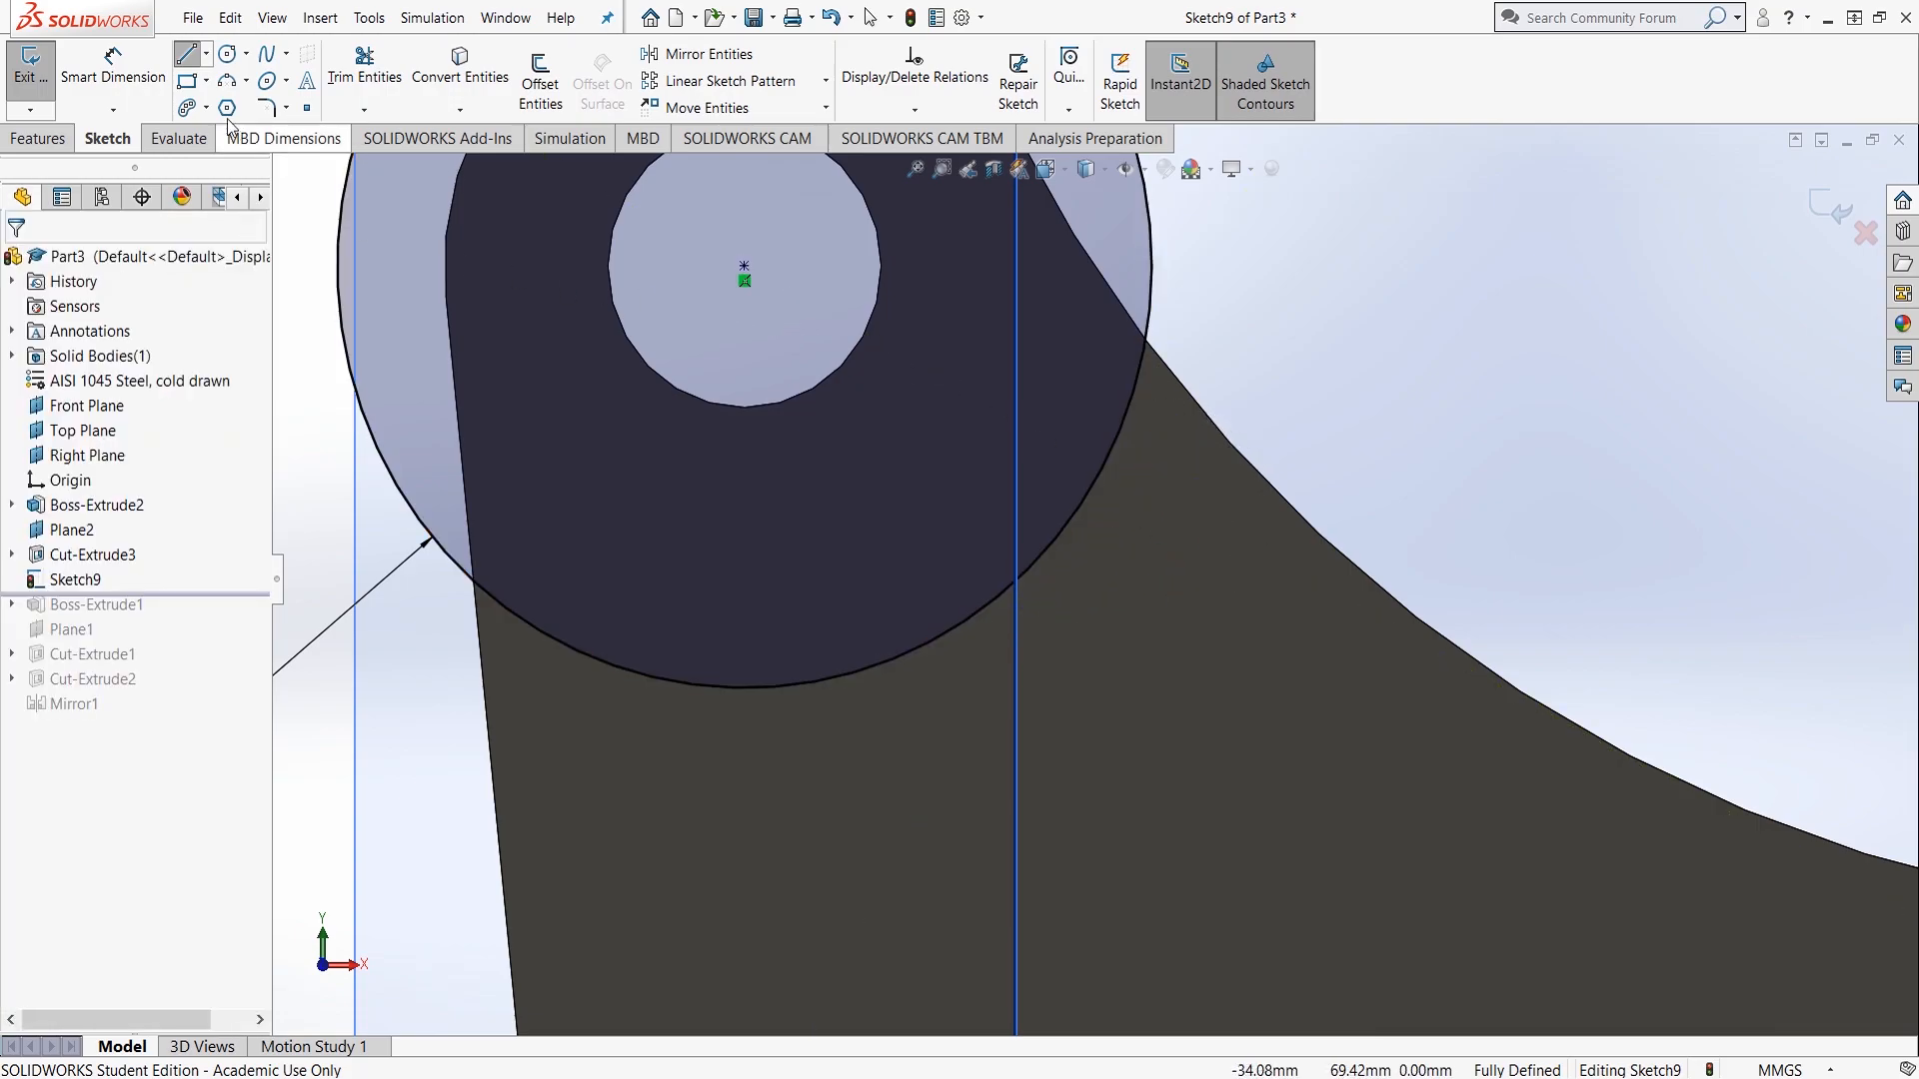
Step: Sketch a short horizontal line from the bracket's curved edge to the 38 mm circle, about 6.7 mm below the upper hole's centre
left_click(186, 55)
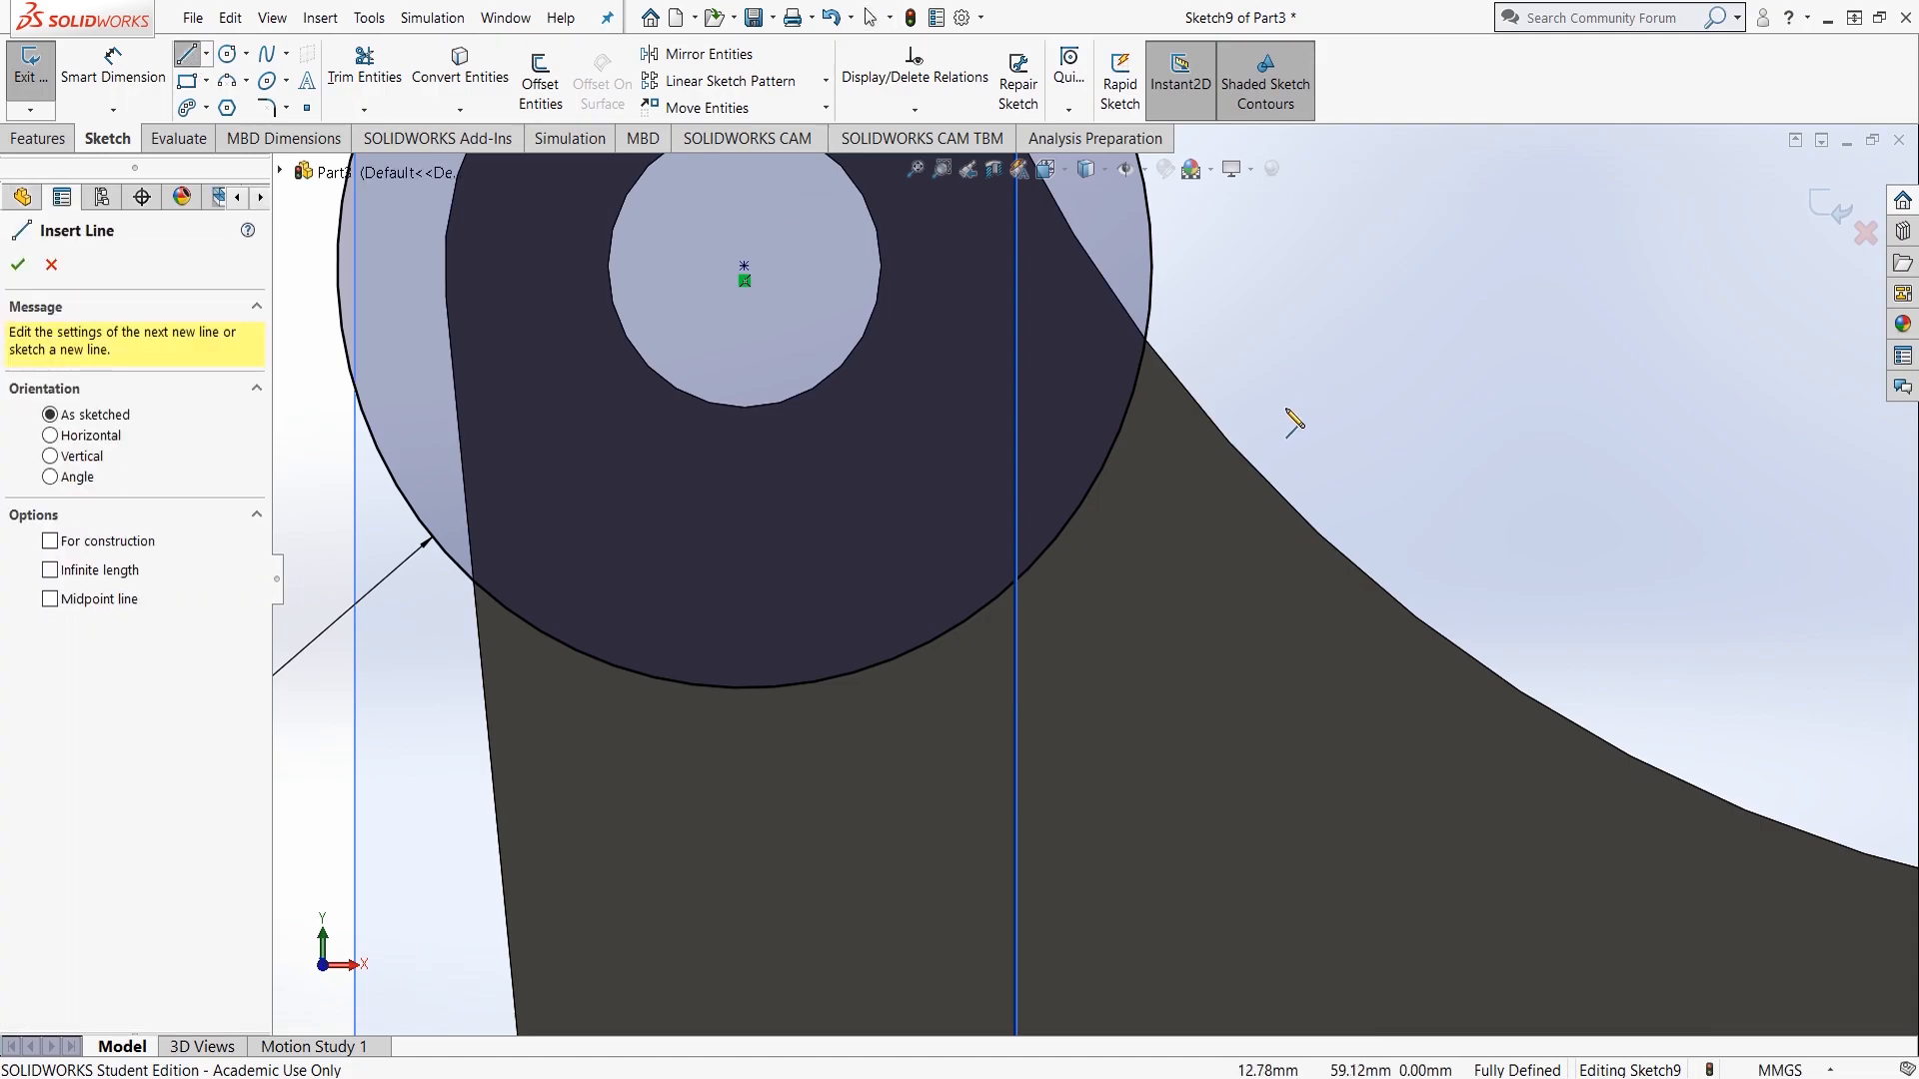
left_click(1204, 416)
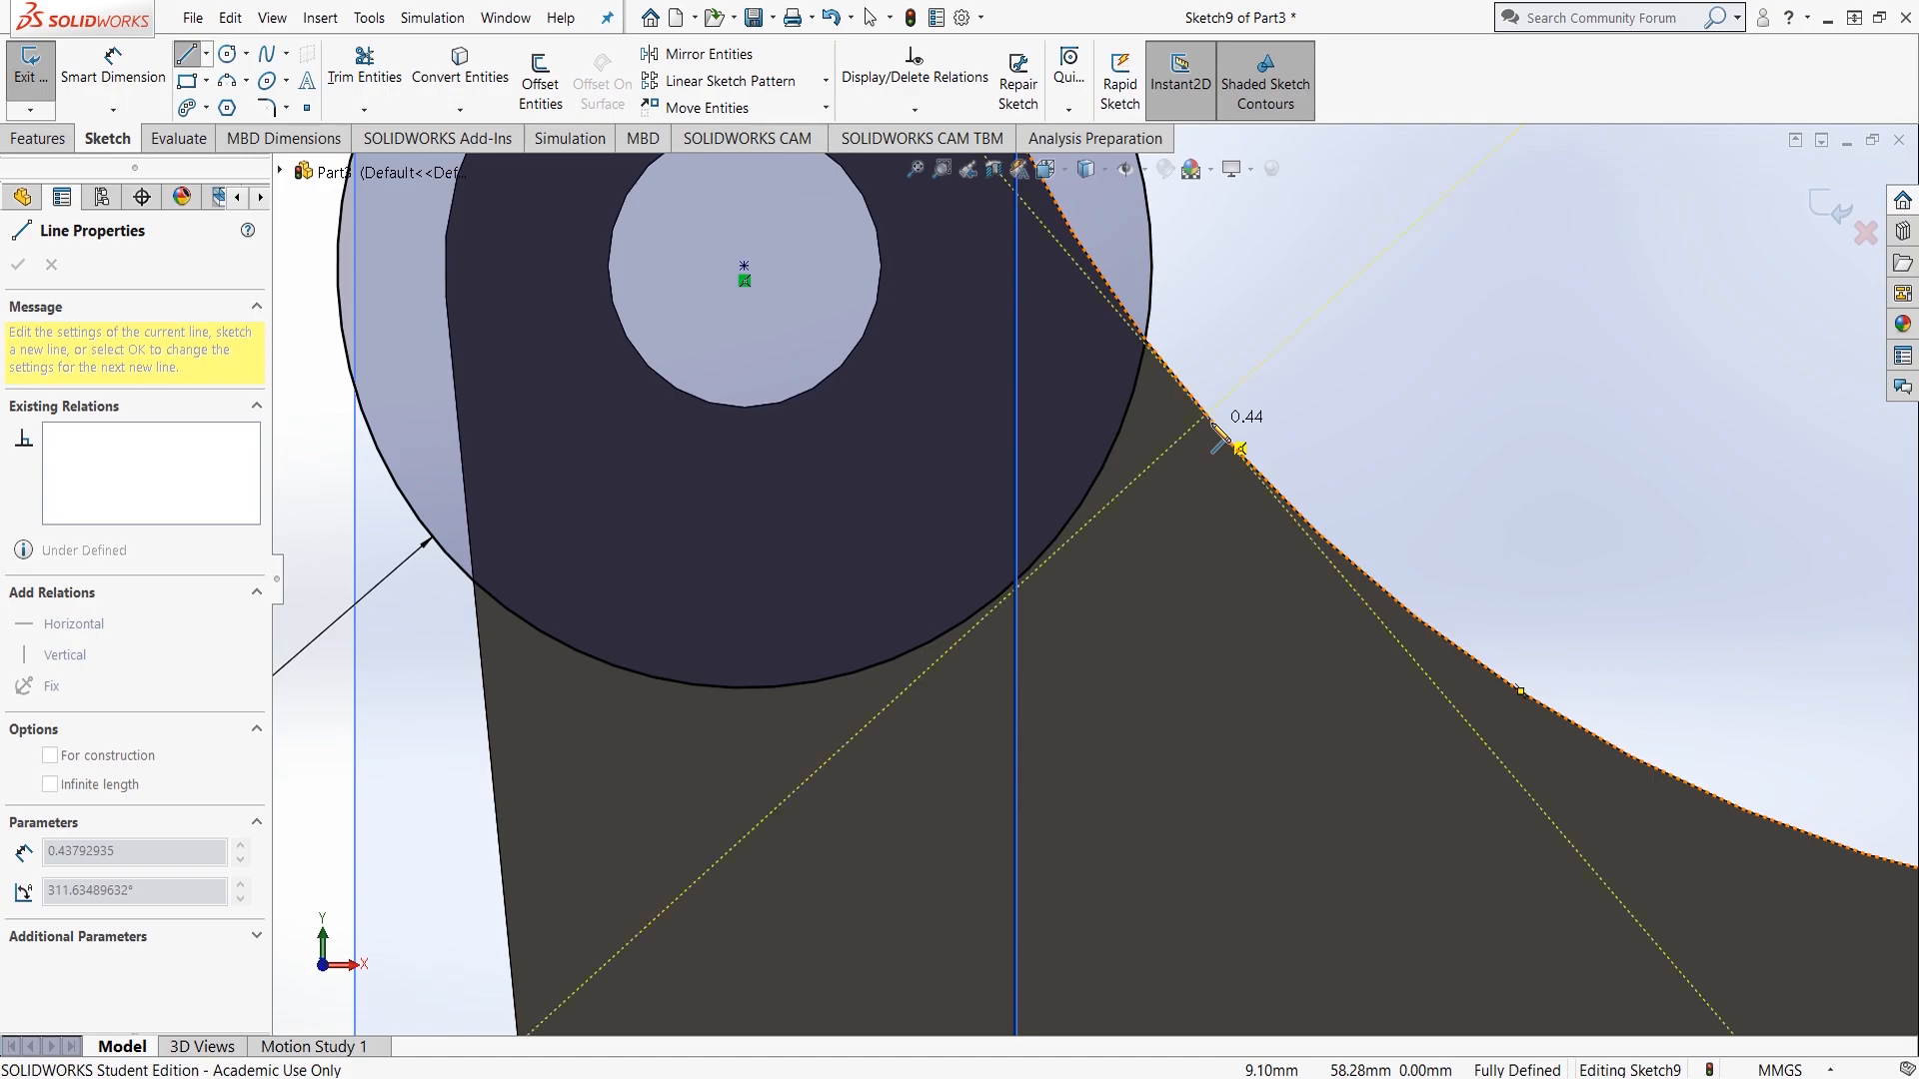
left_click(1137, 414)
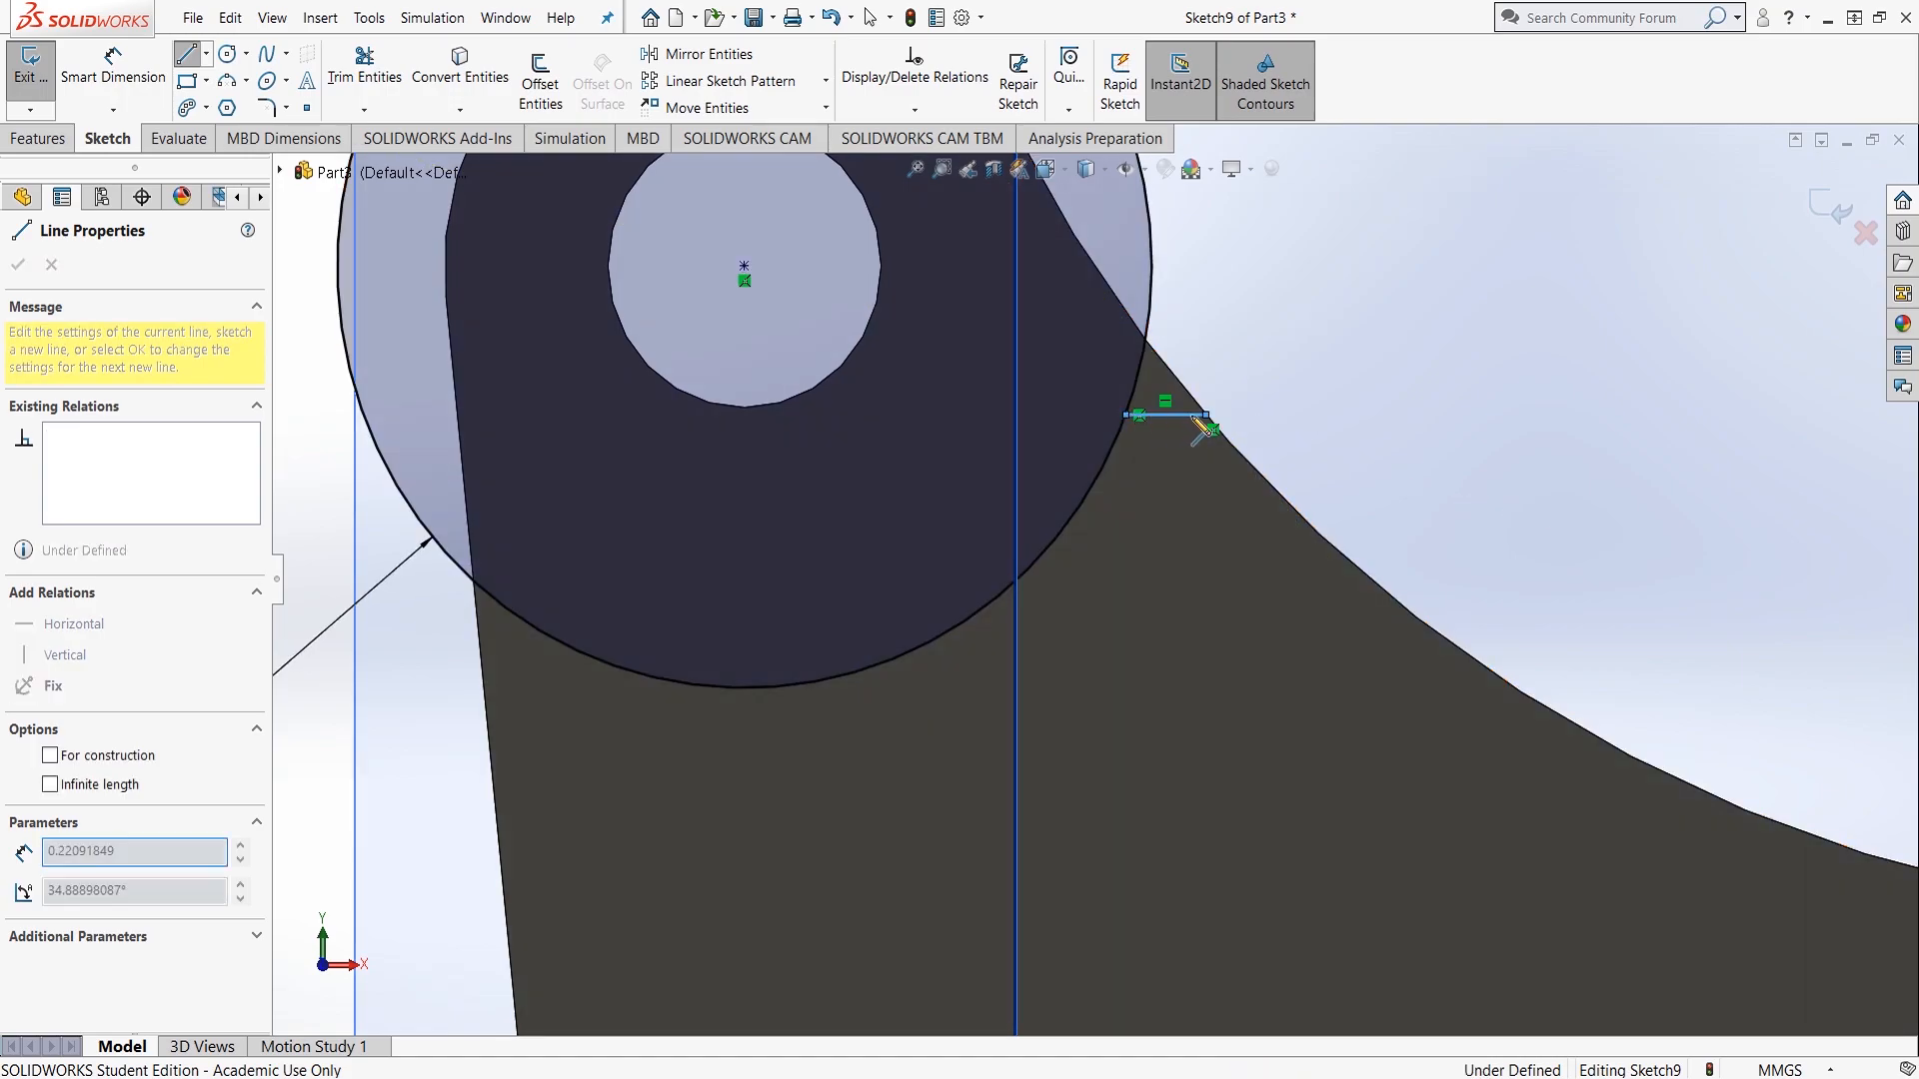
key("Escape")
Step: Dimension the vertical distance between the upper hole's centre and the short horizontal line and set it to 6 mm
left_click(133, 80)
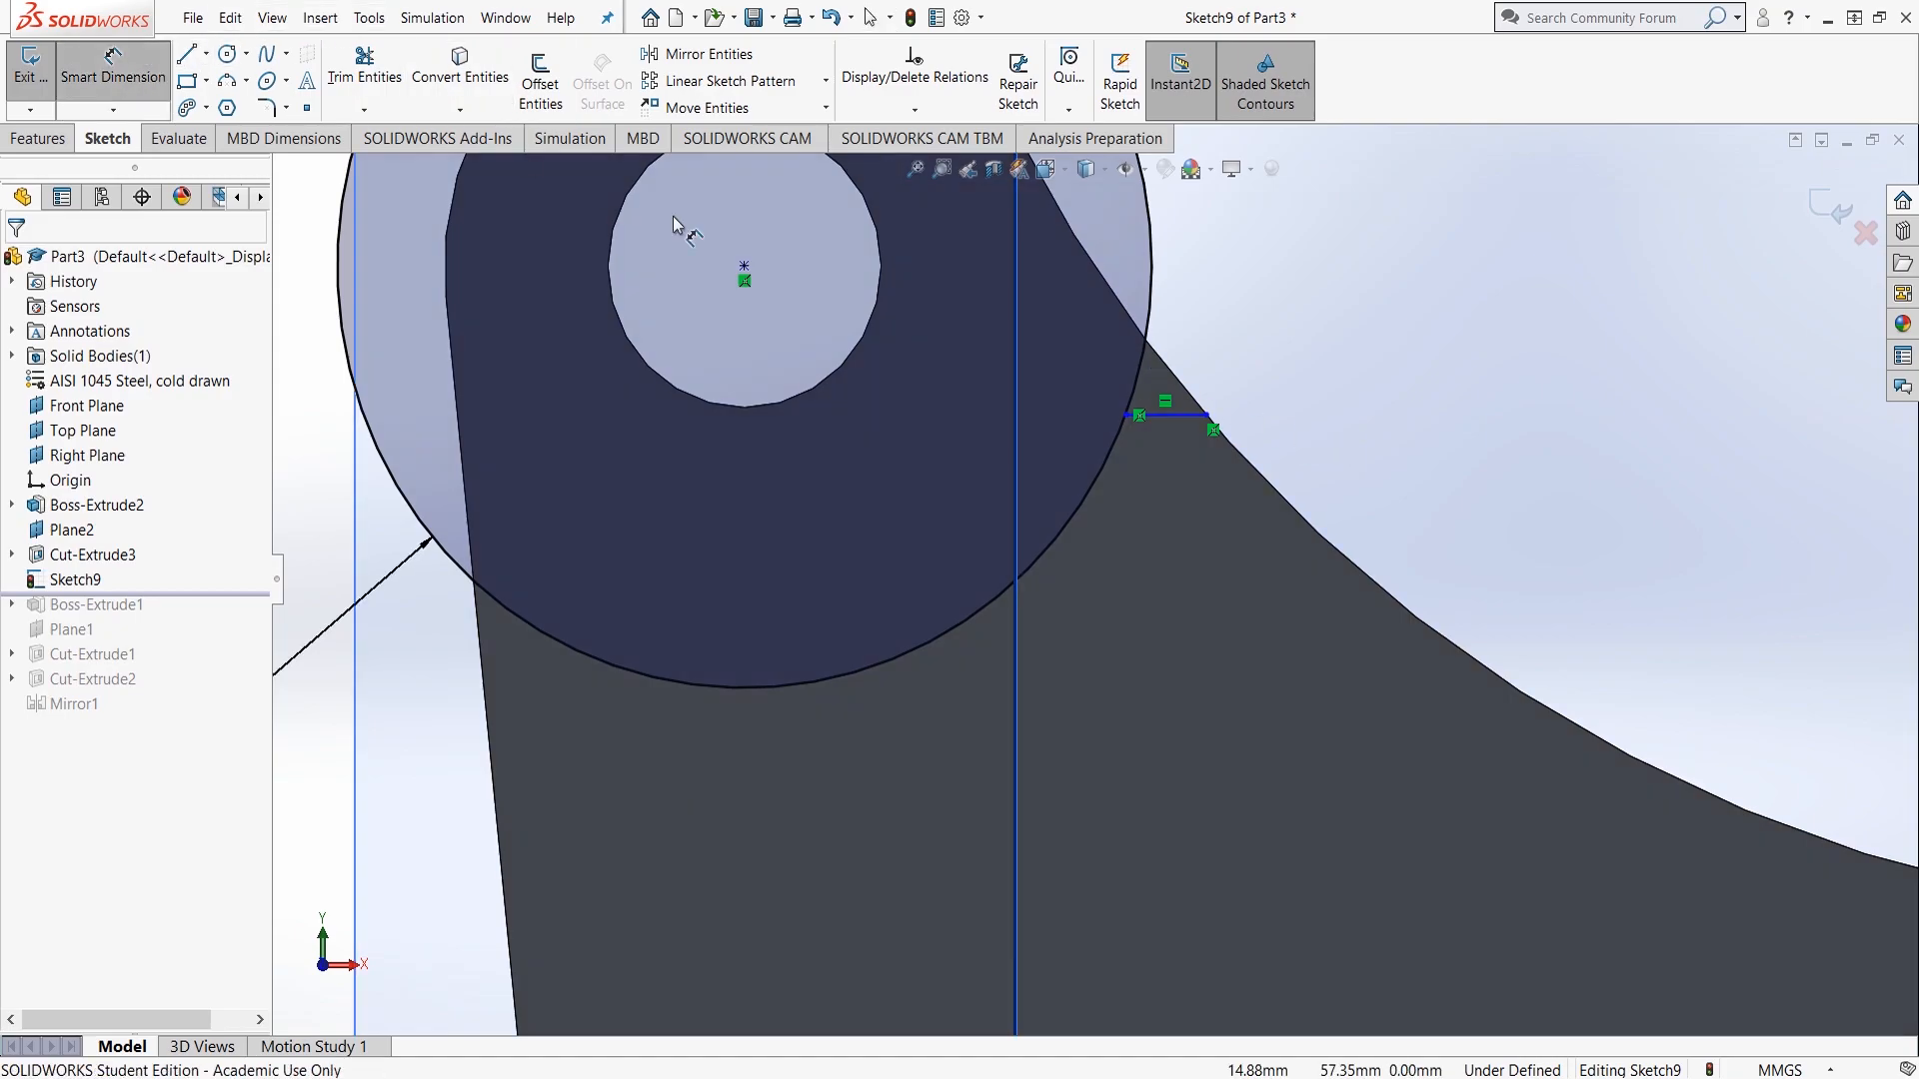
left_click(745, 272)
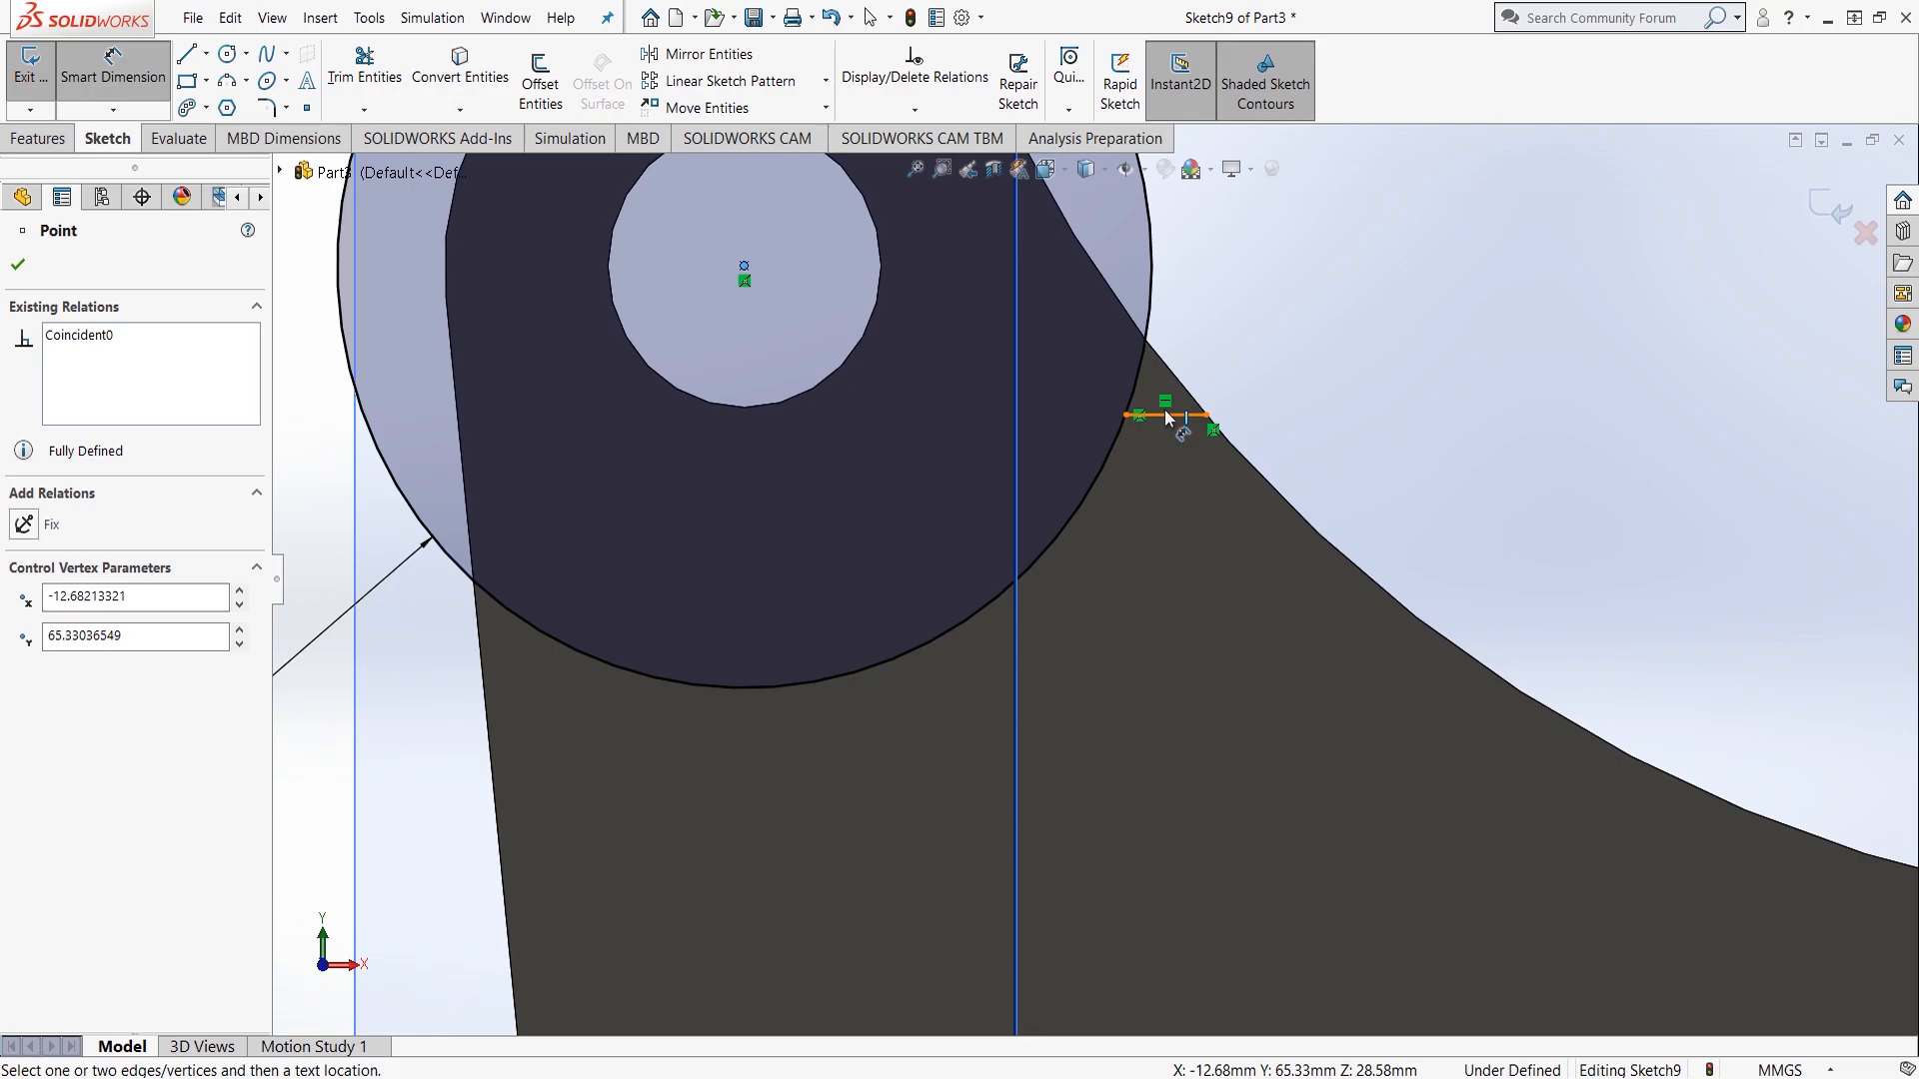
left_click(1169, 416)
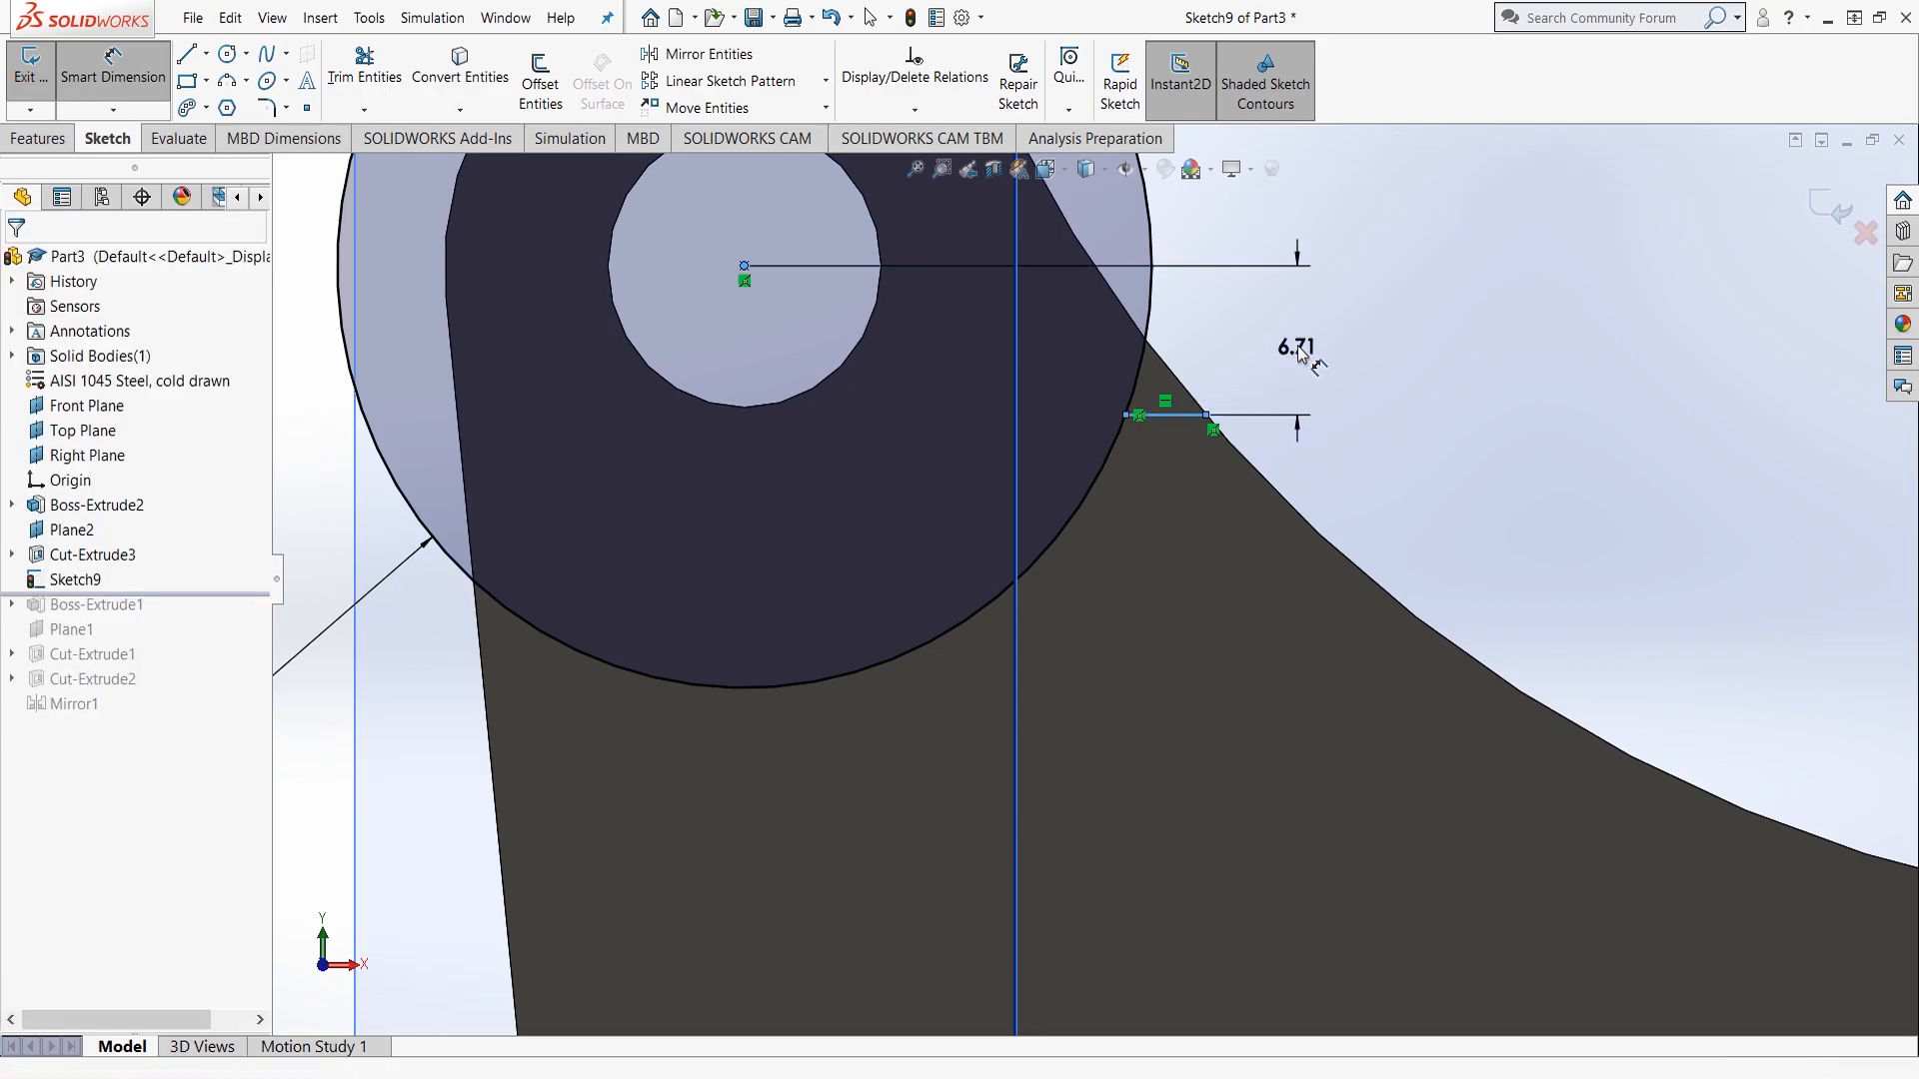
left_click(1299, 351)
type("6")
key("Return")
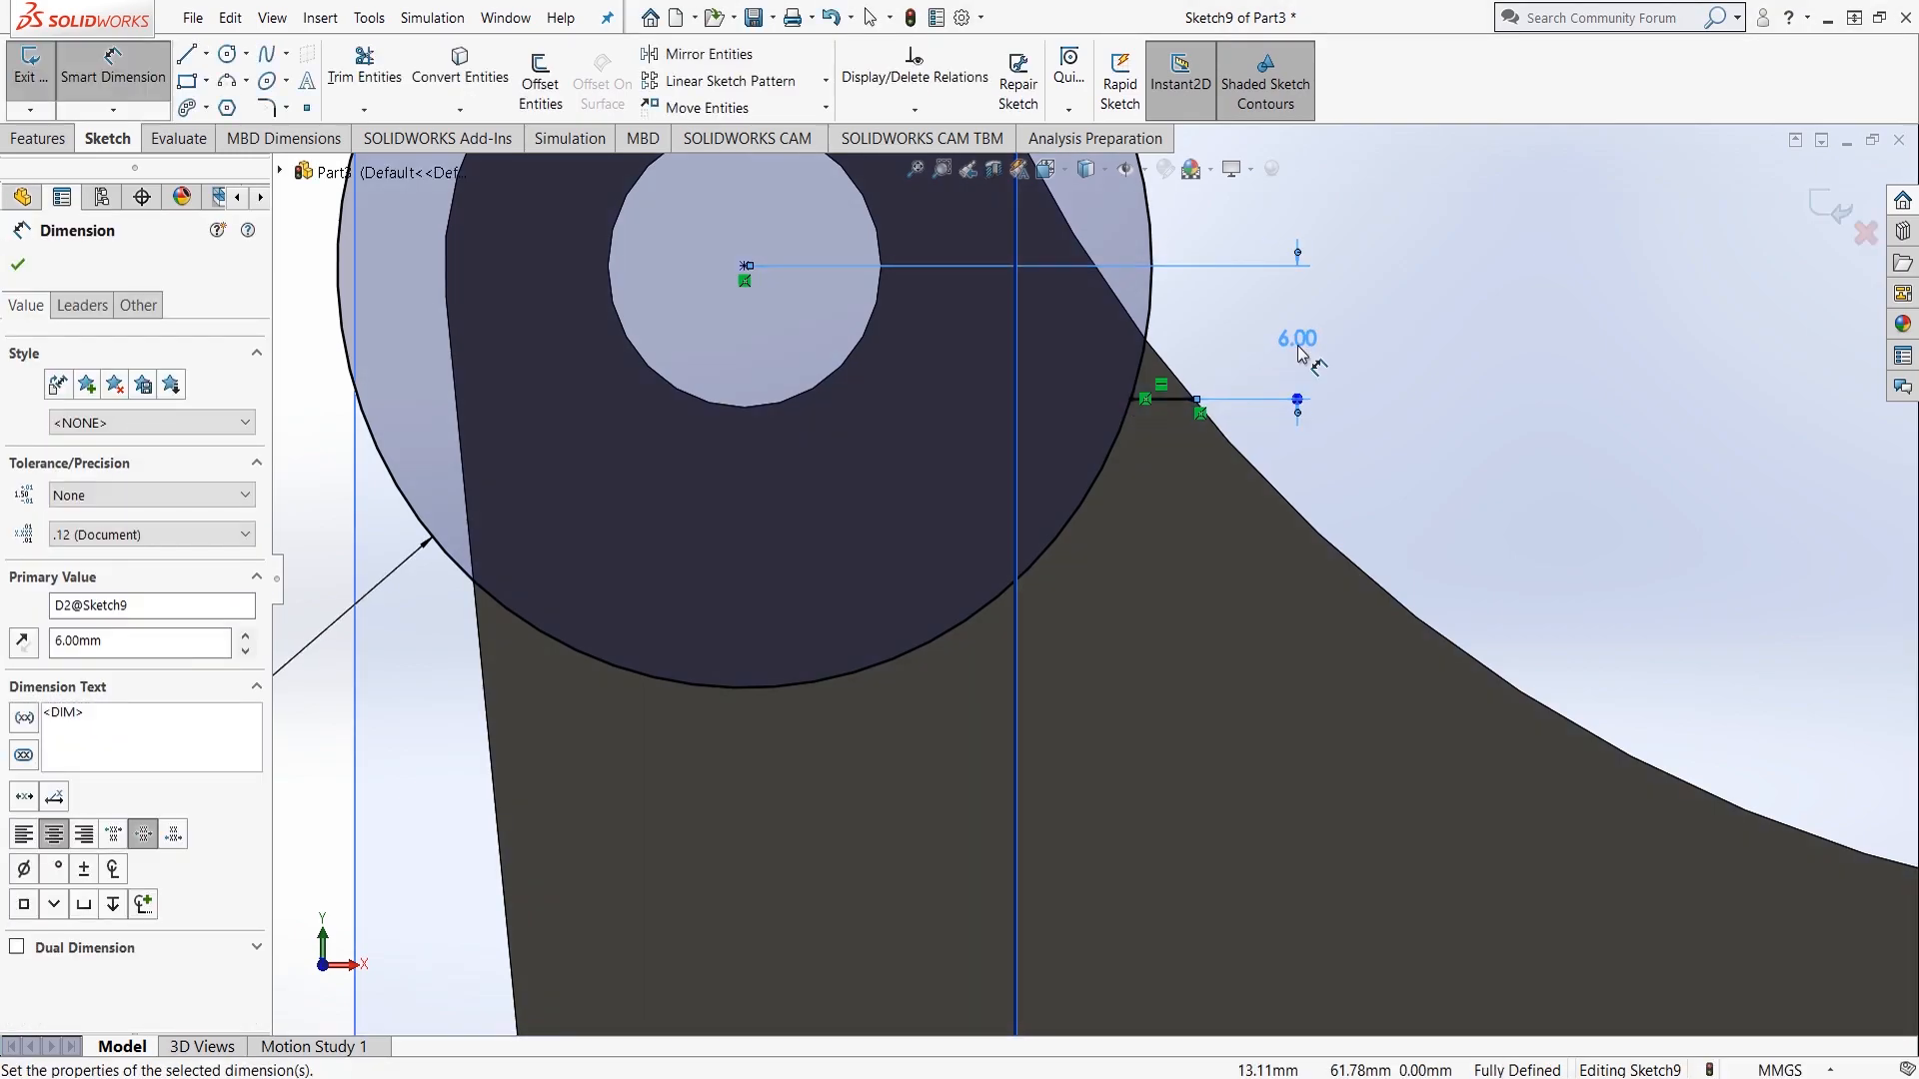
key("Escape")
left_click(1172, 398)
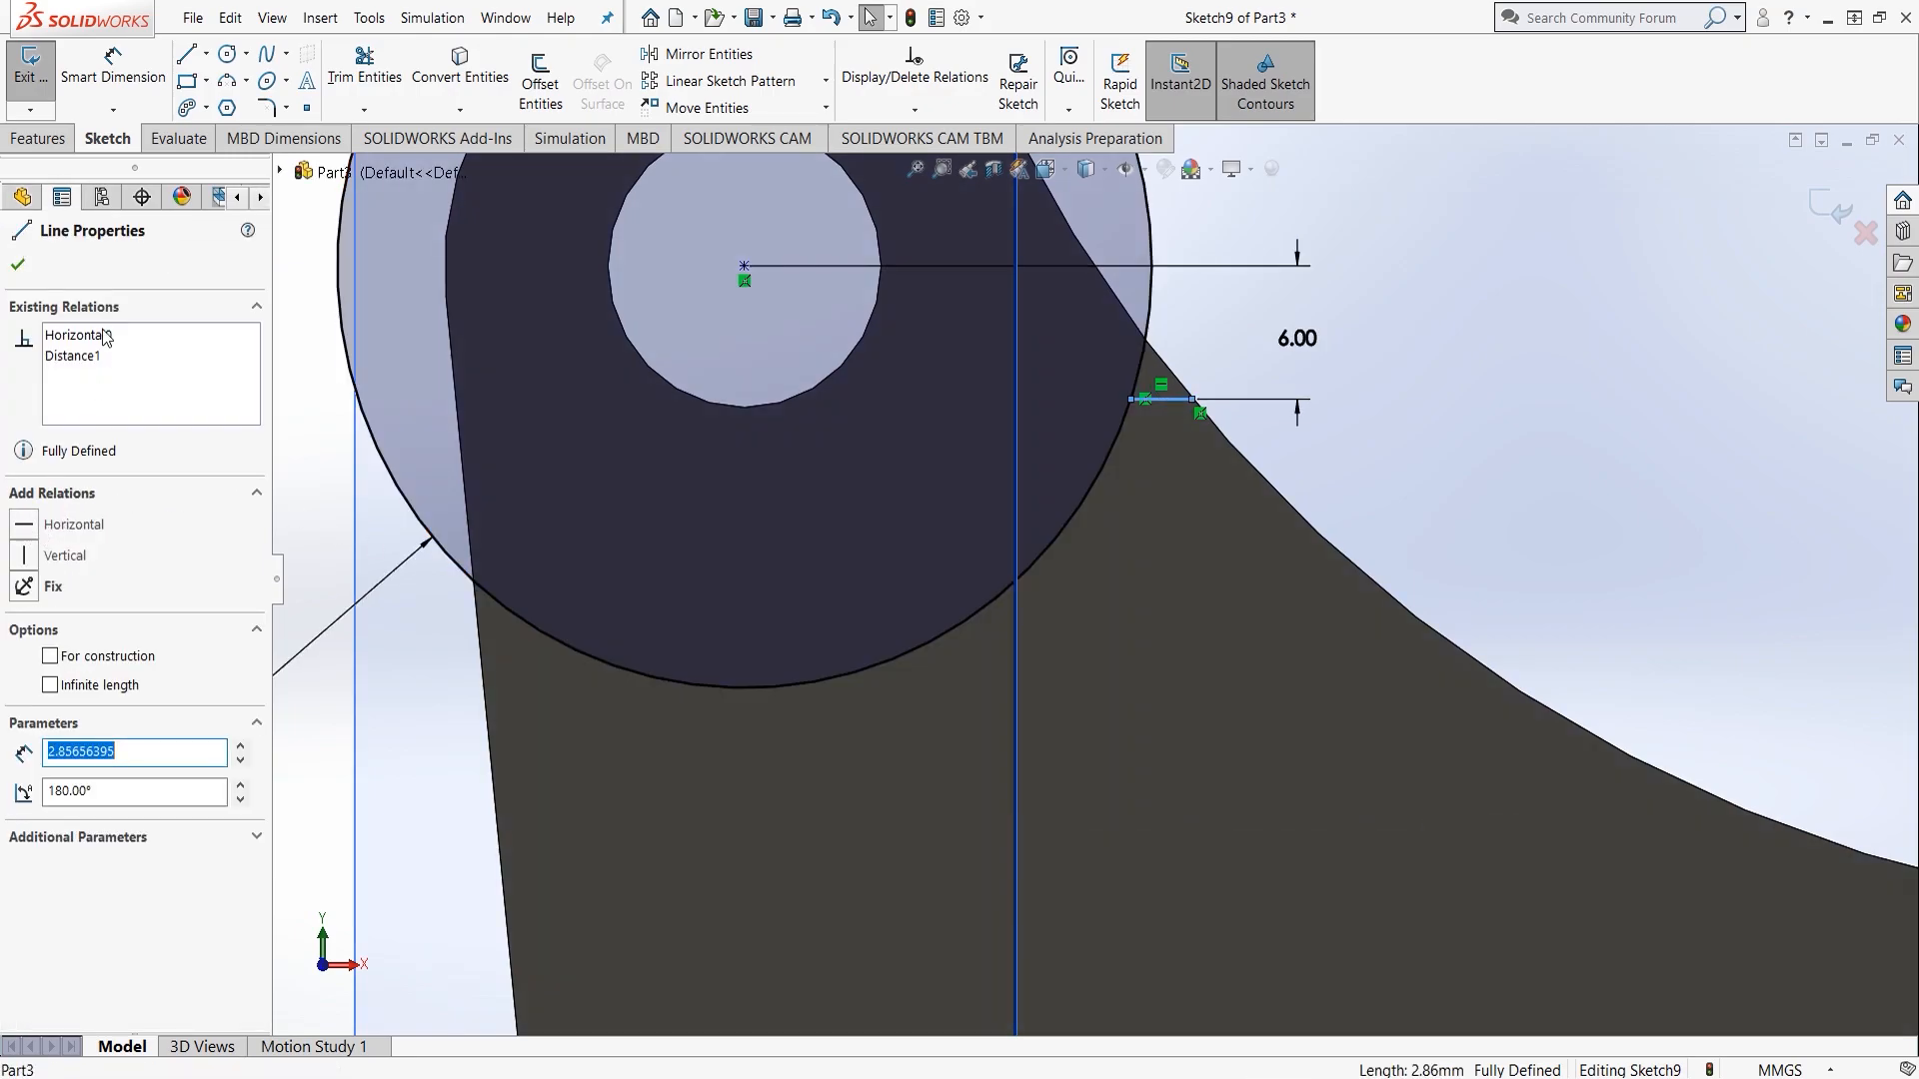
key("Escape")
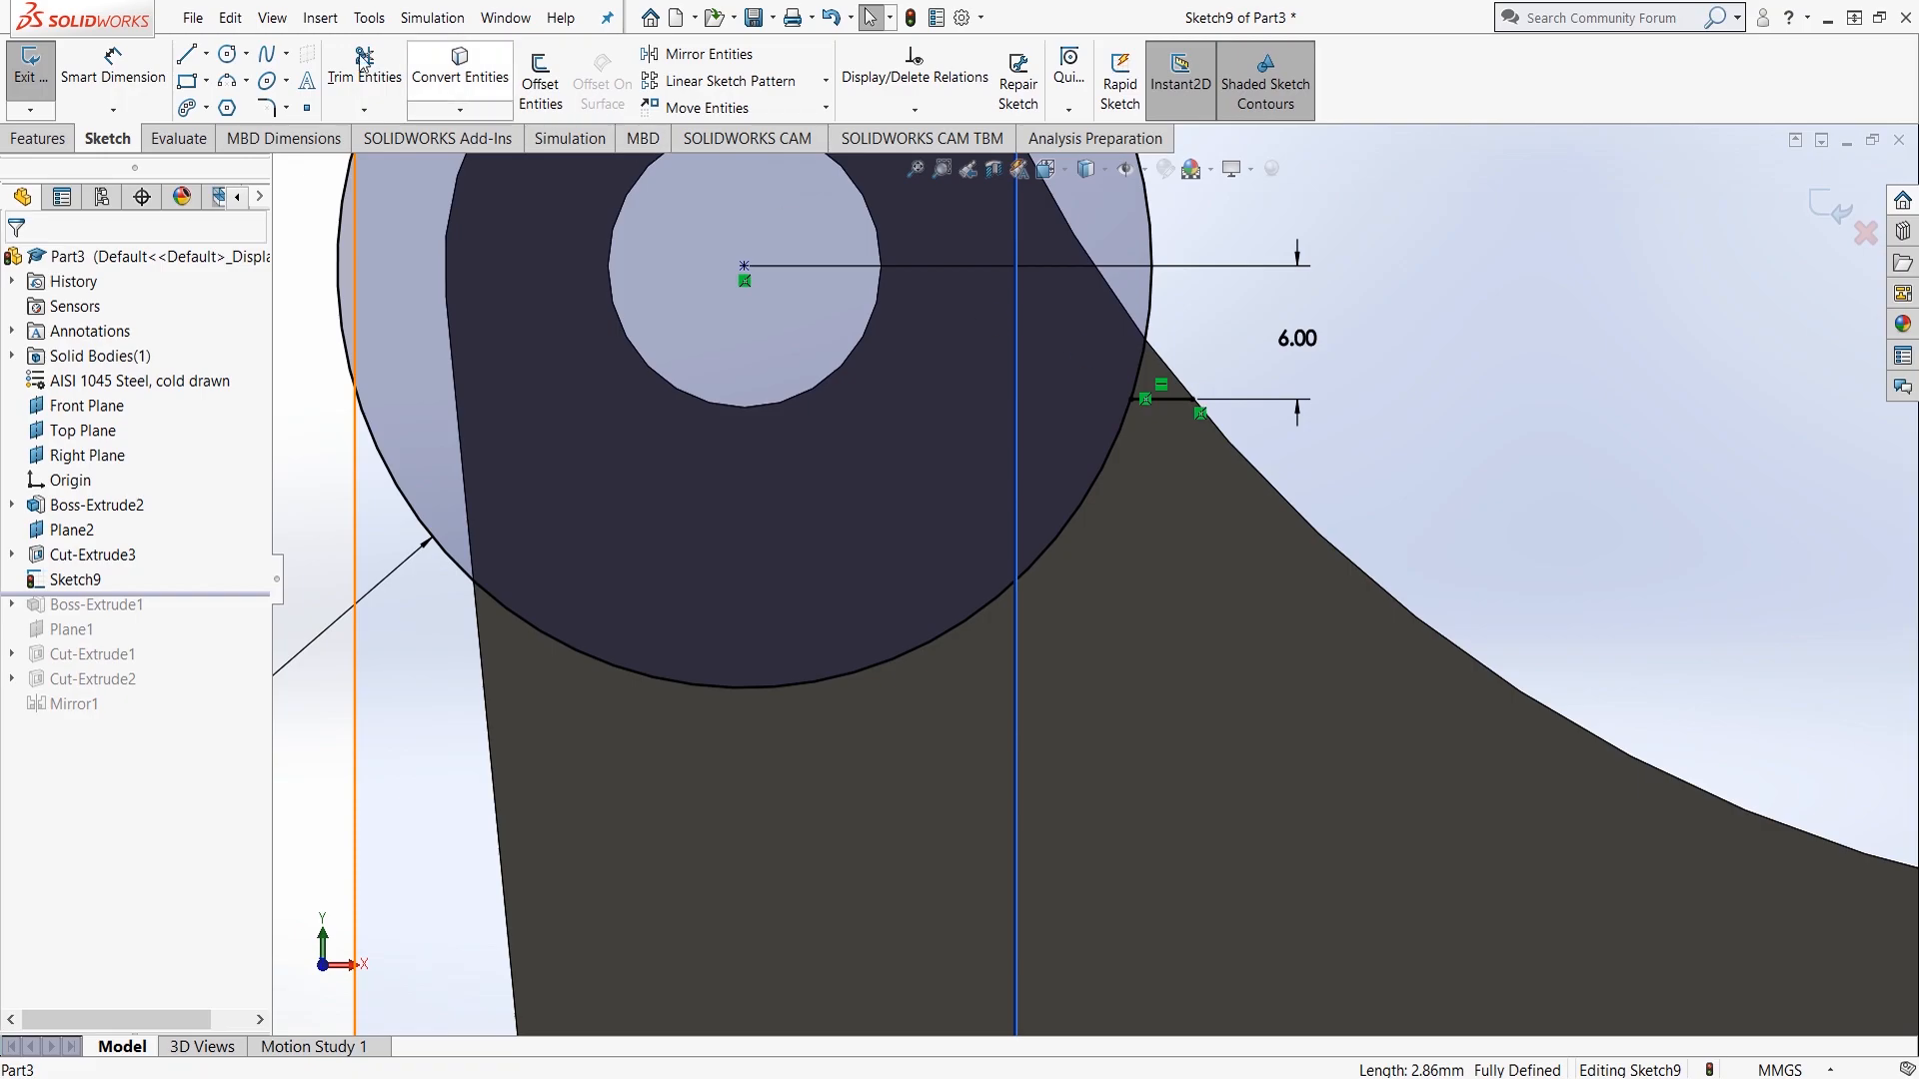
Step: Sketch a line about 2.97 mm long from the horizontal line's outer end up along the bracket's curved edge toward the circle
left_click(1193, 401)
scroll(1195, 404, "down", 3)
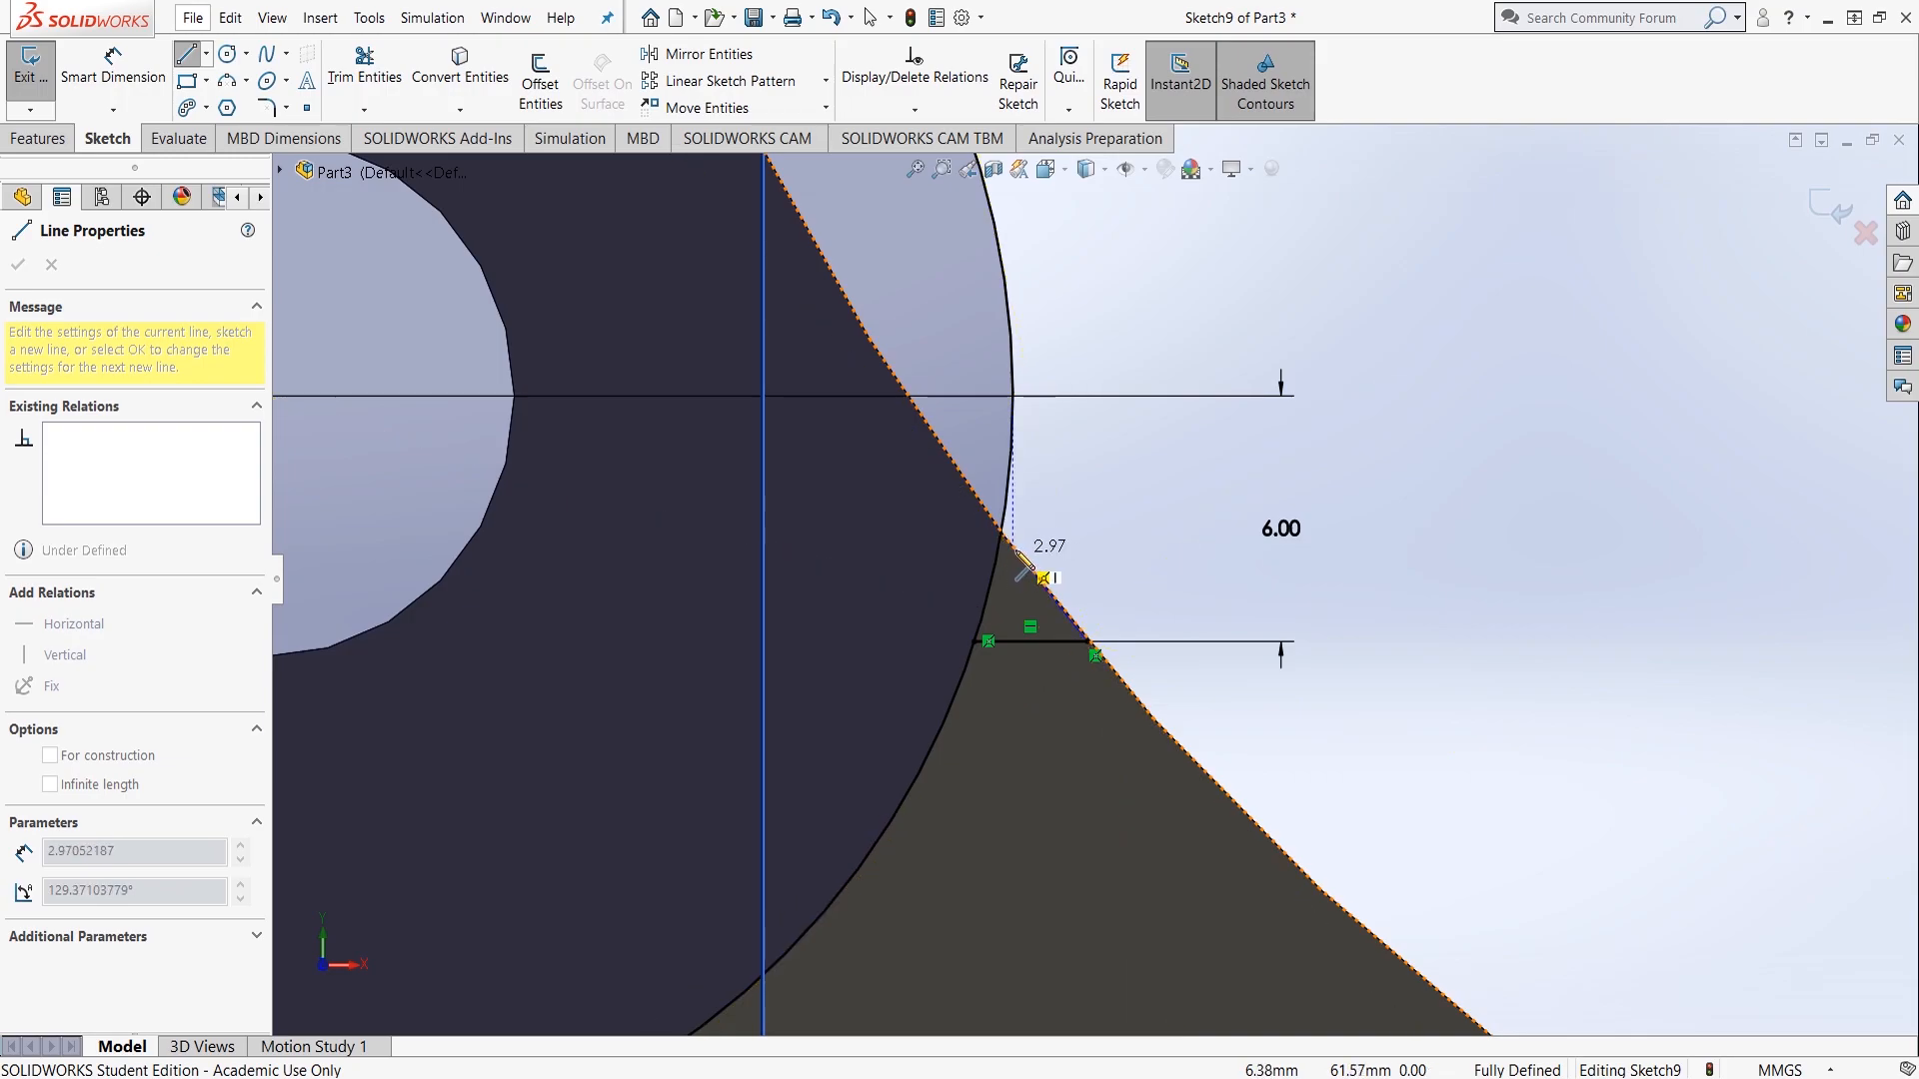
double_click(1016, 551)
key("Escape")
Step: Make the slanted line's upper endpoint coincident with the circle and trim away the arc between the two short lines
left_click(1013, 549)
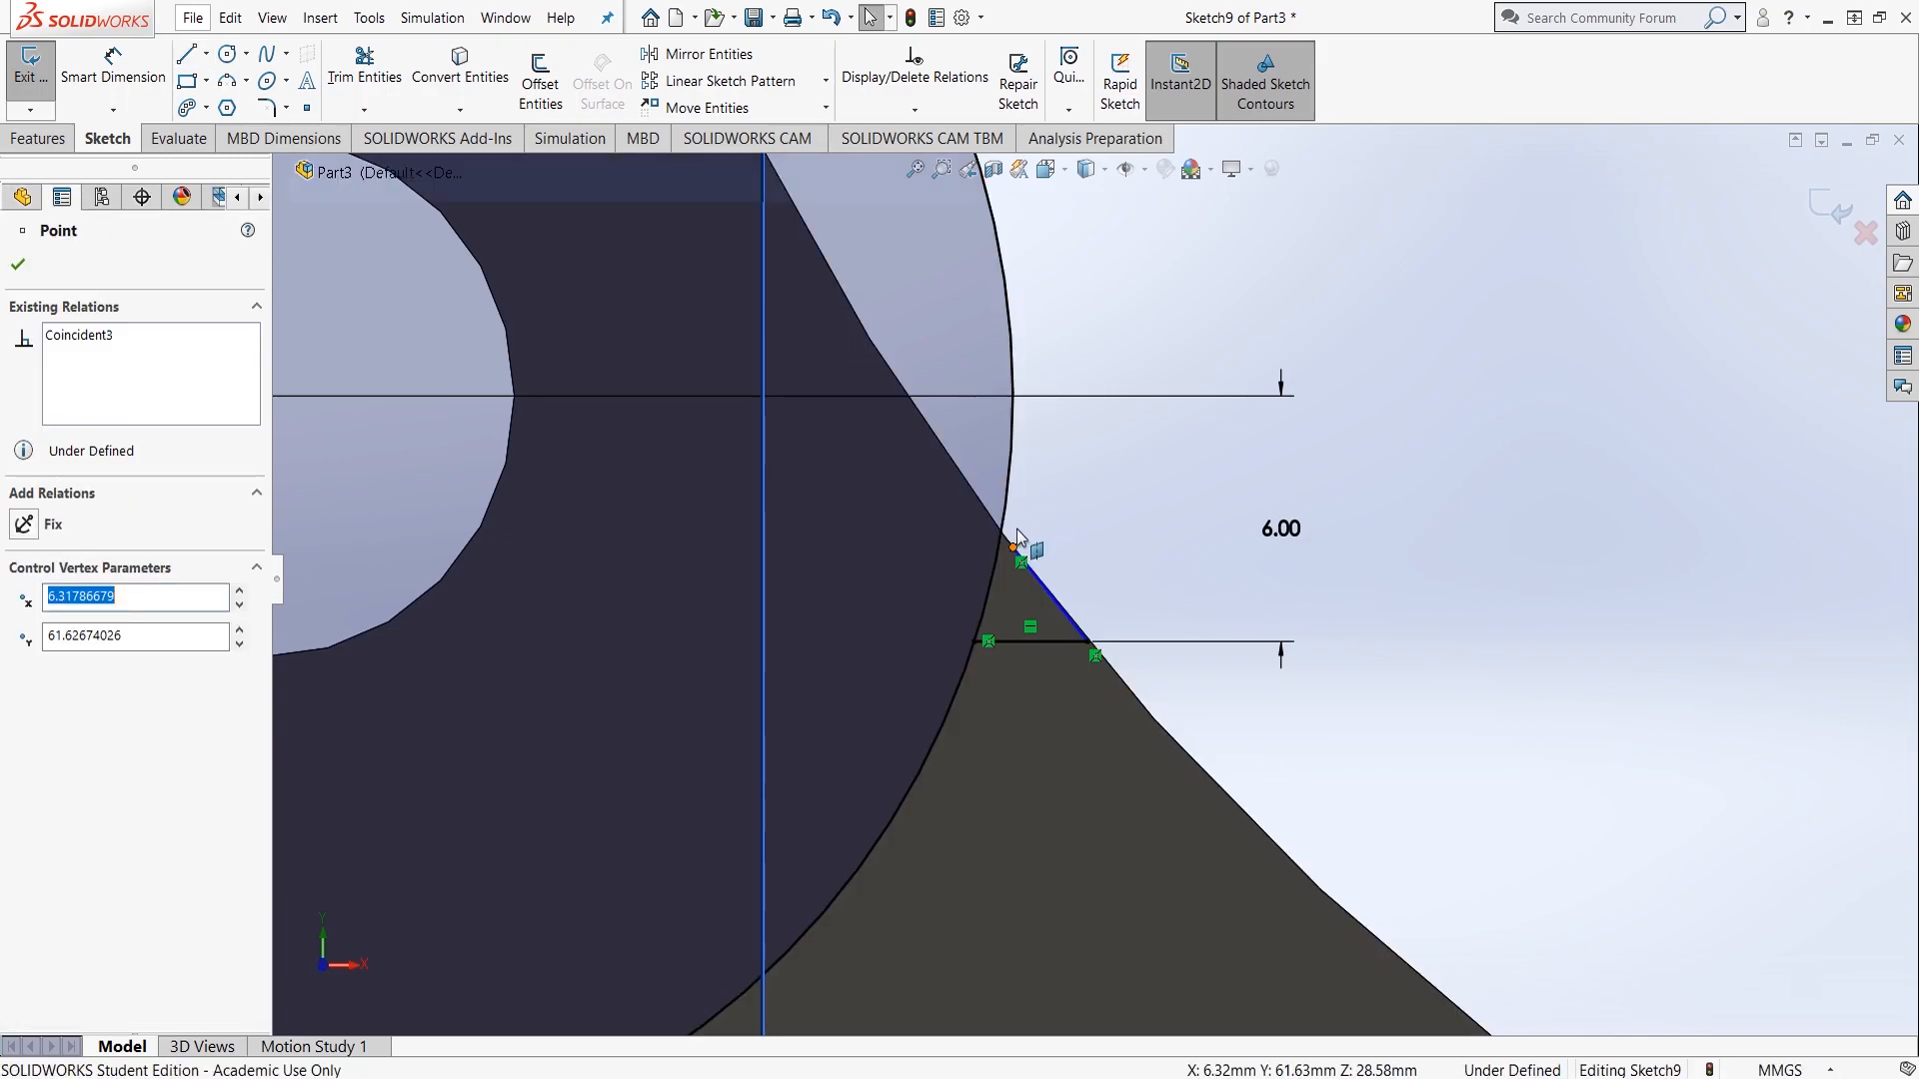
left_click(1007, 501, "ctrl")
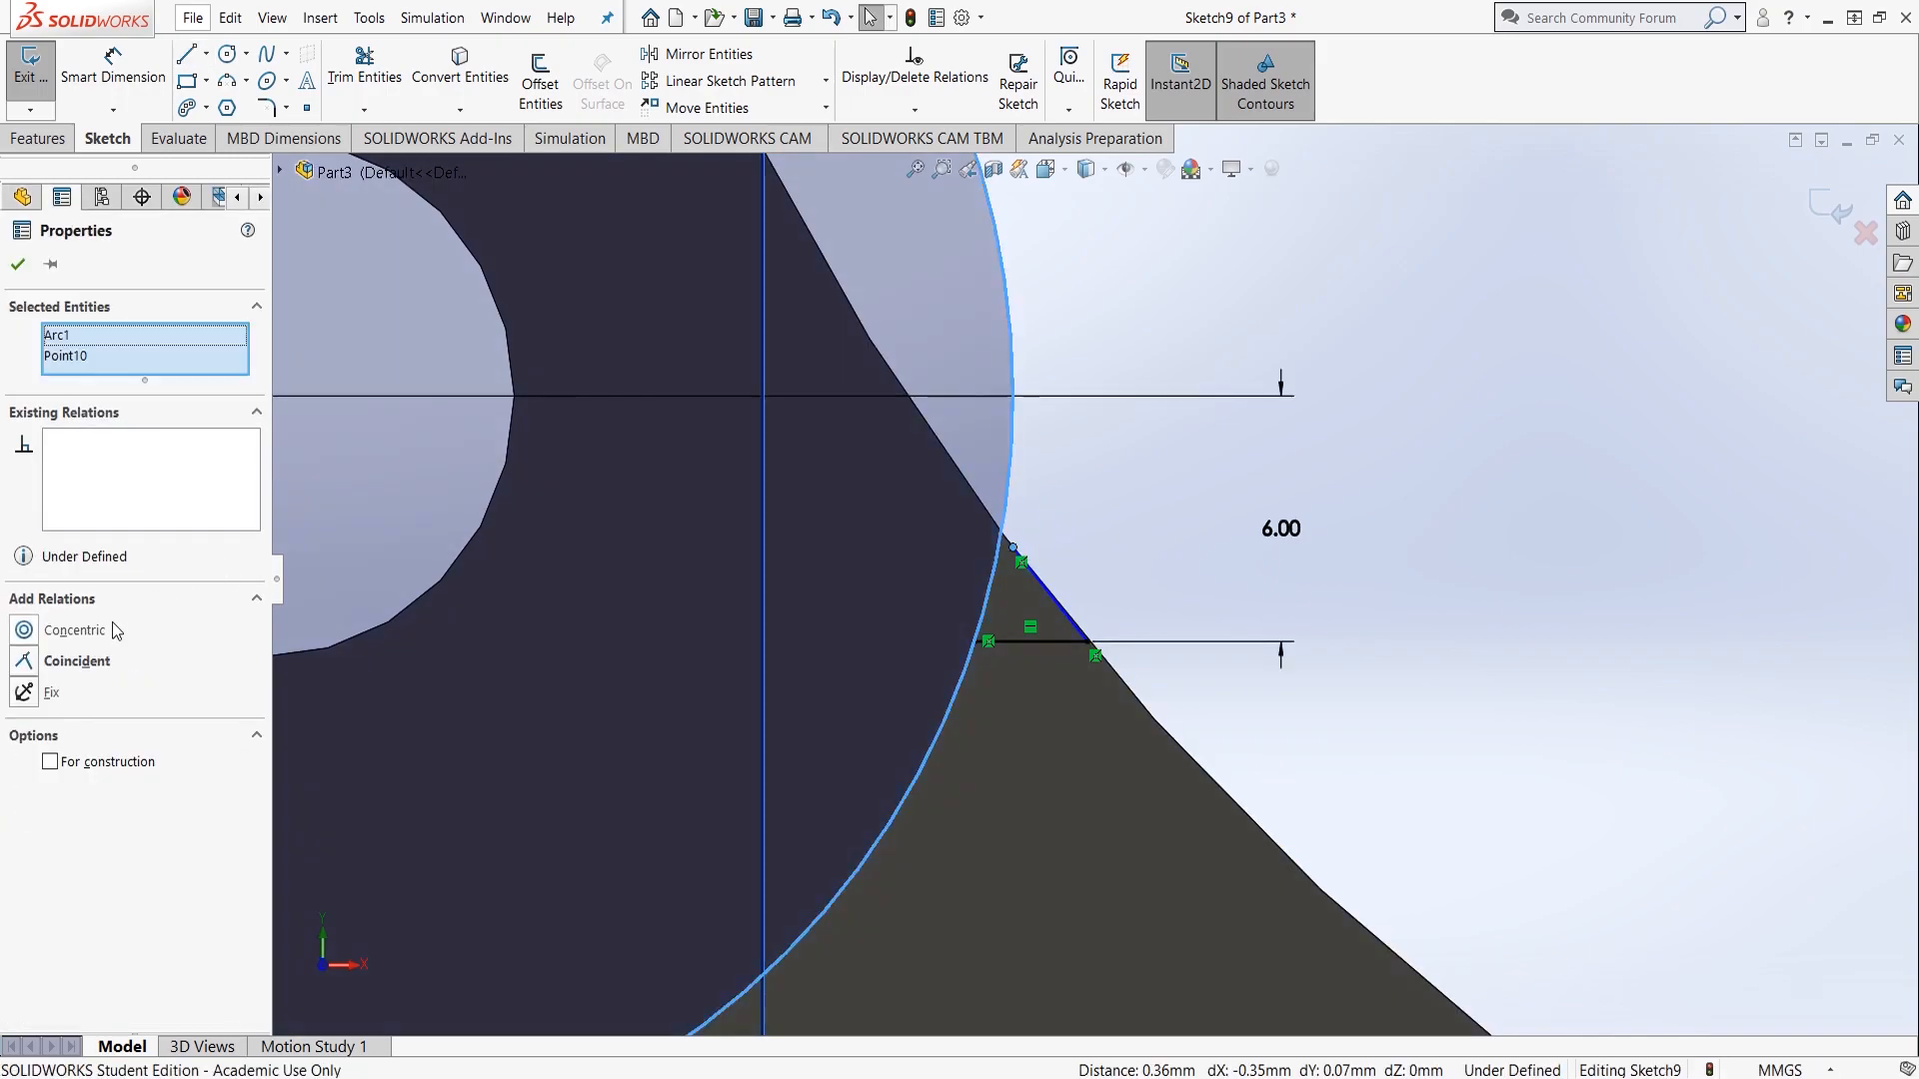
left_click(31, 662)
key("Escape")
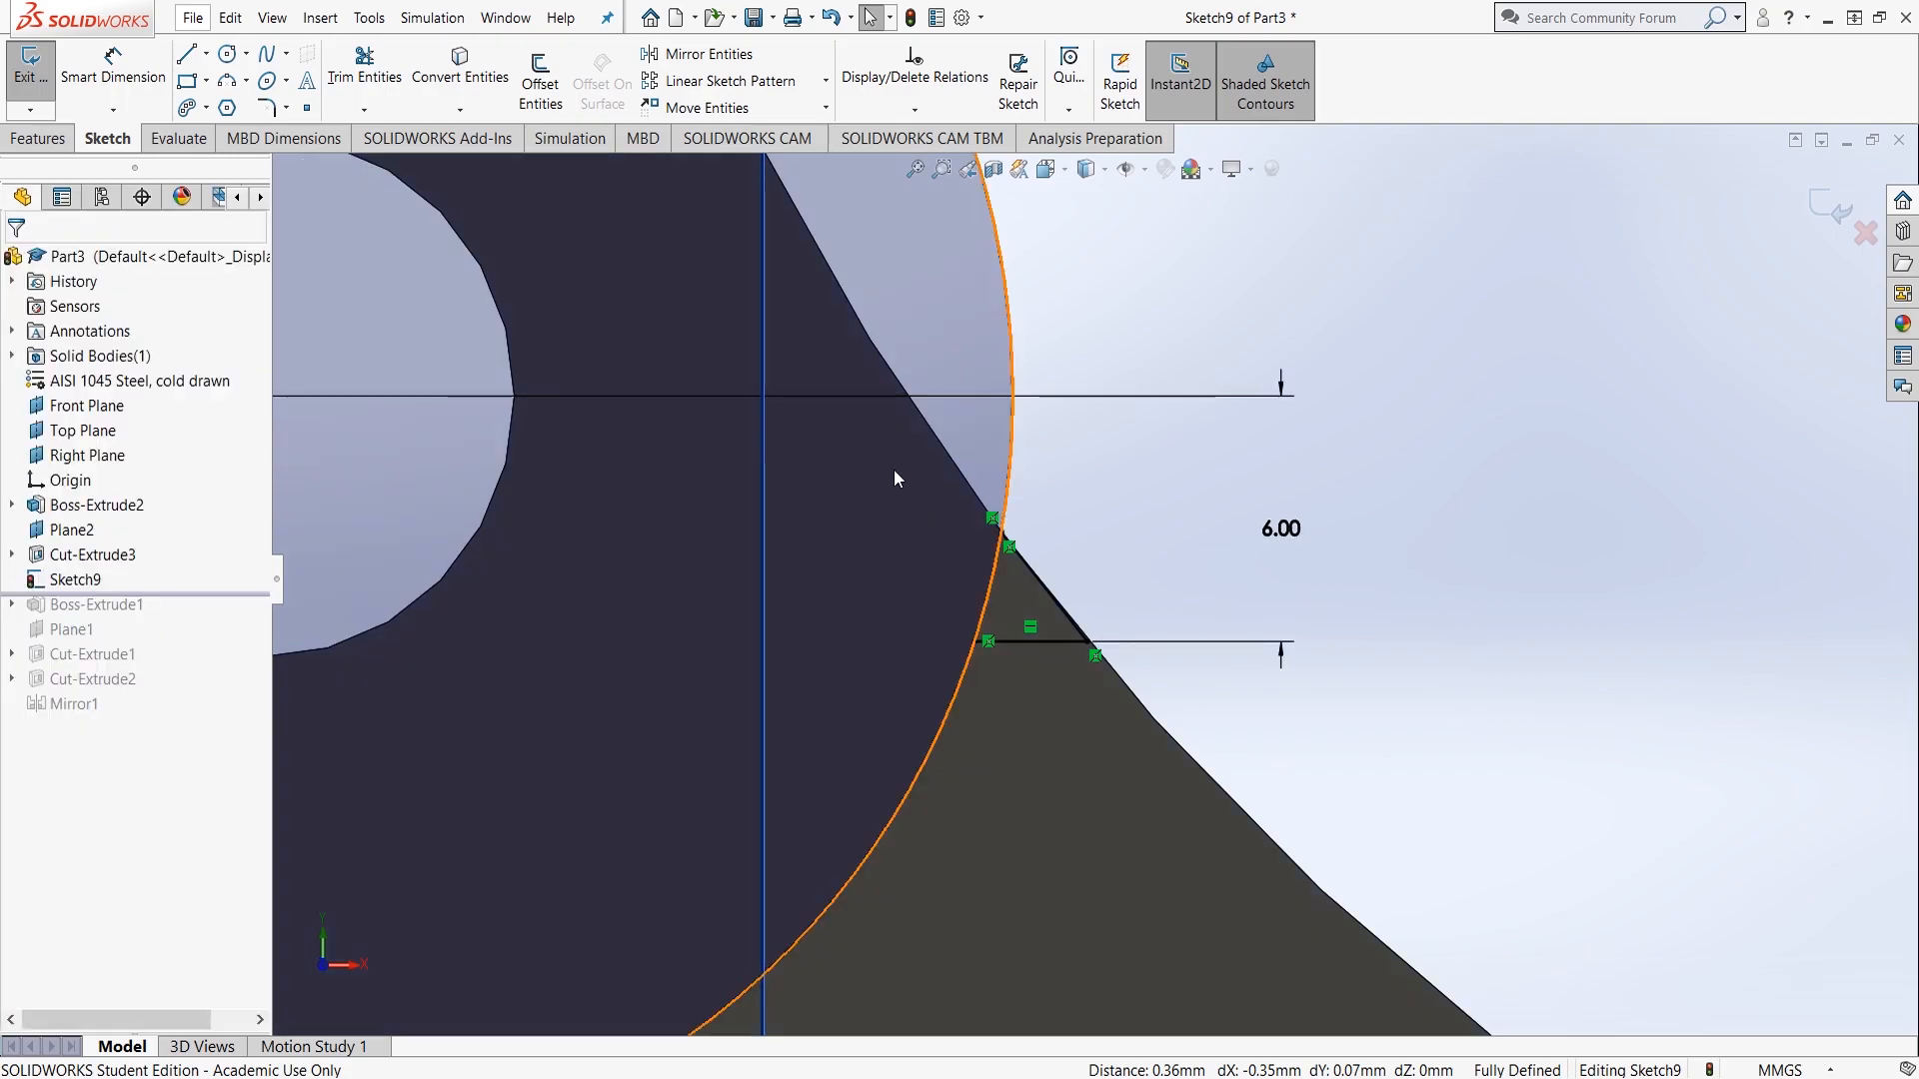
left_click(364, 70)
left_click_drag(971, 582, 1011, 602)
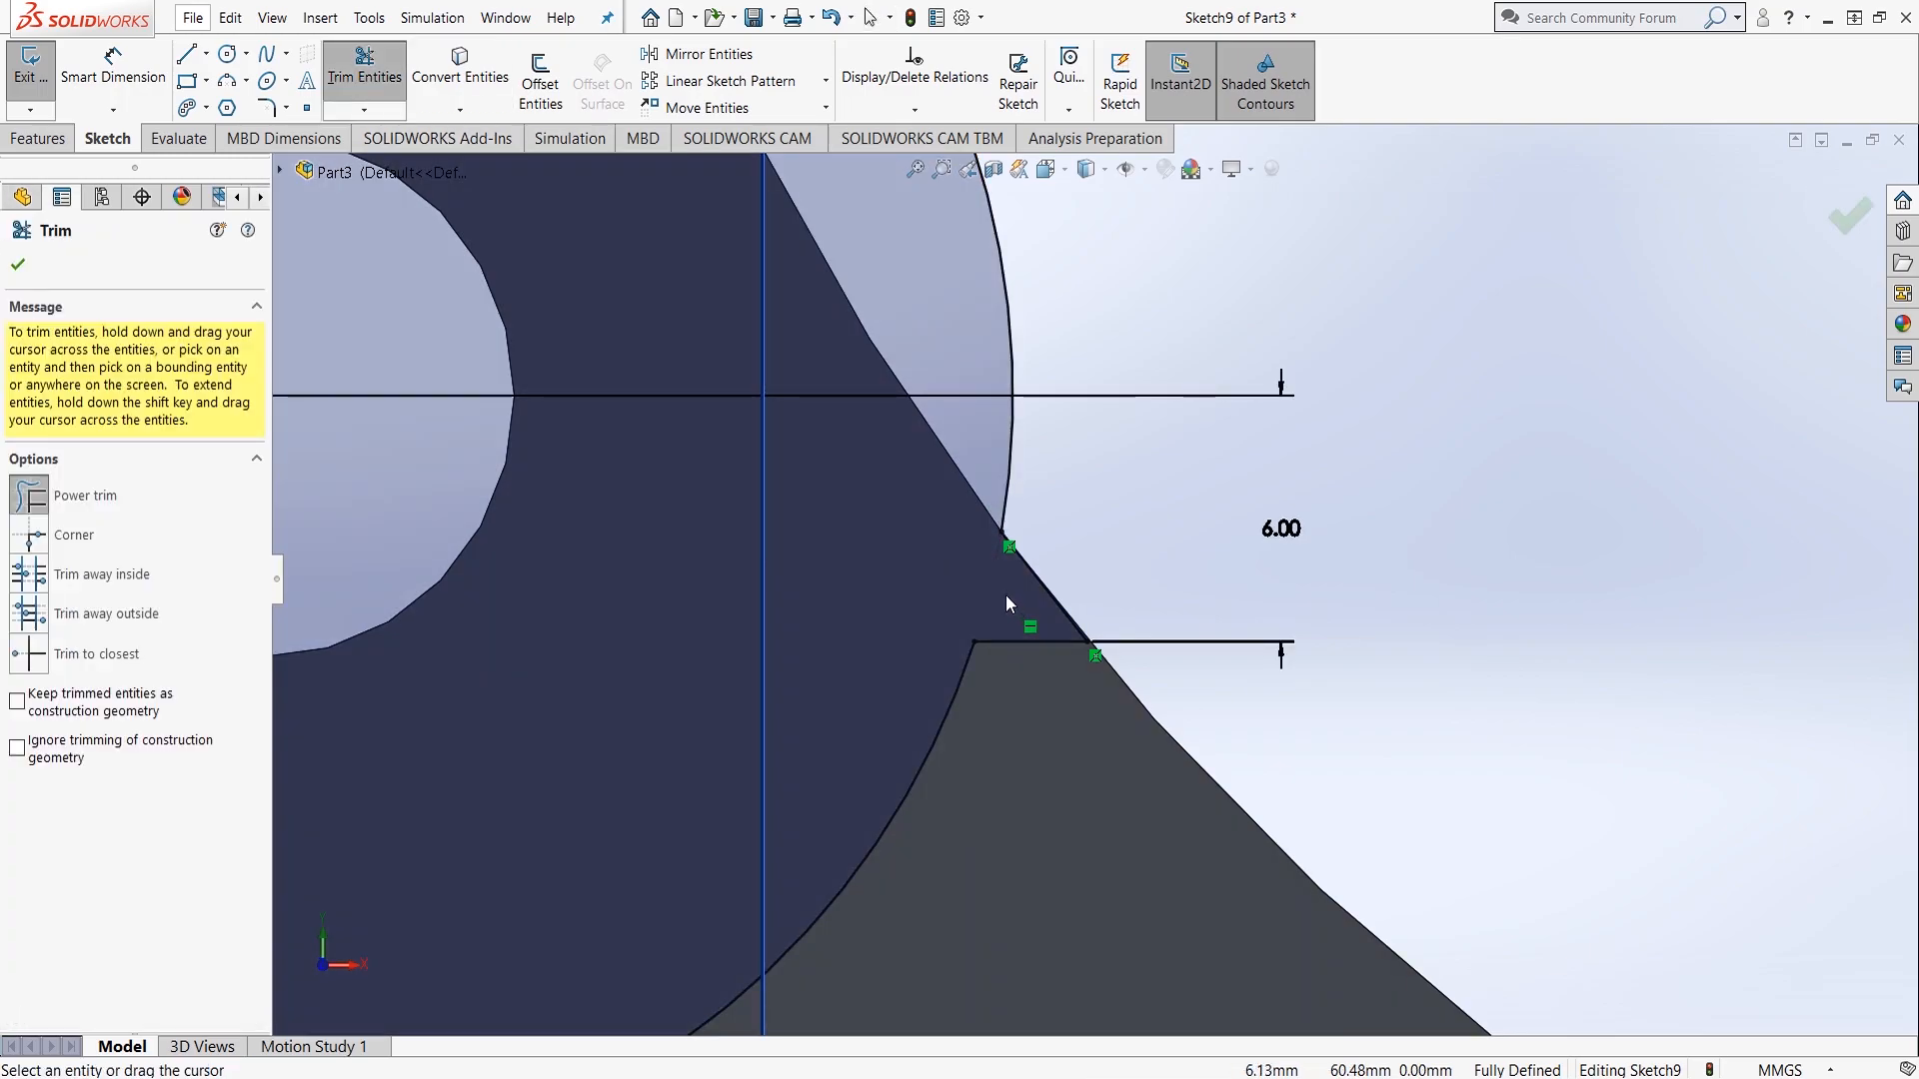
Step: Cut the trimmed circle profile into the bracket with a Blind extruded cut 6 mm deep
scroll(985, 542, "up", 5)
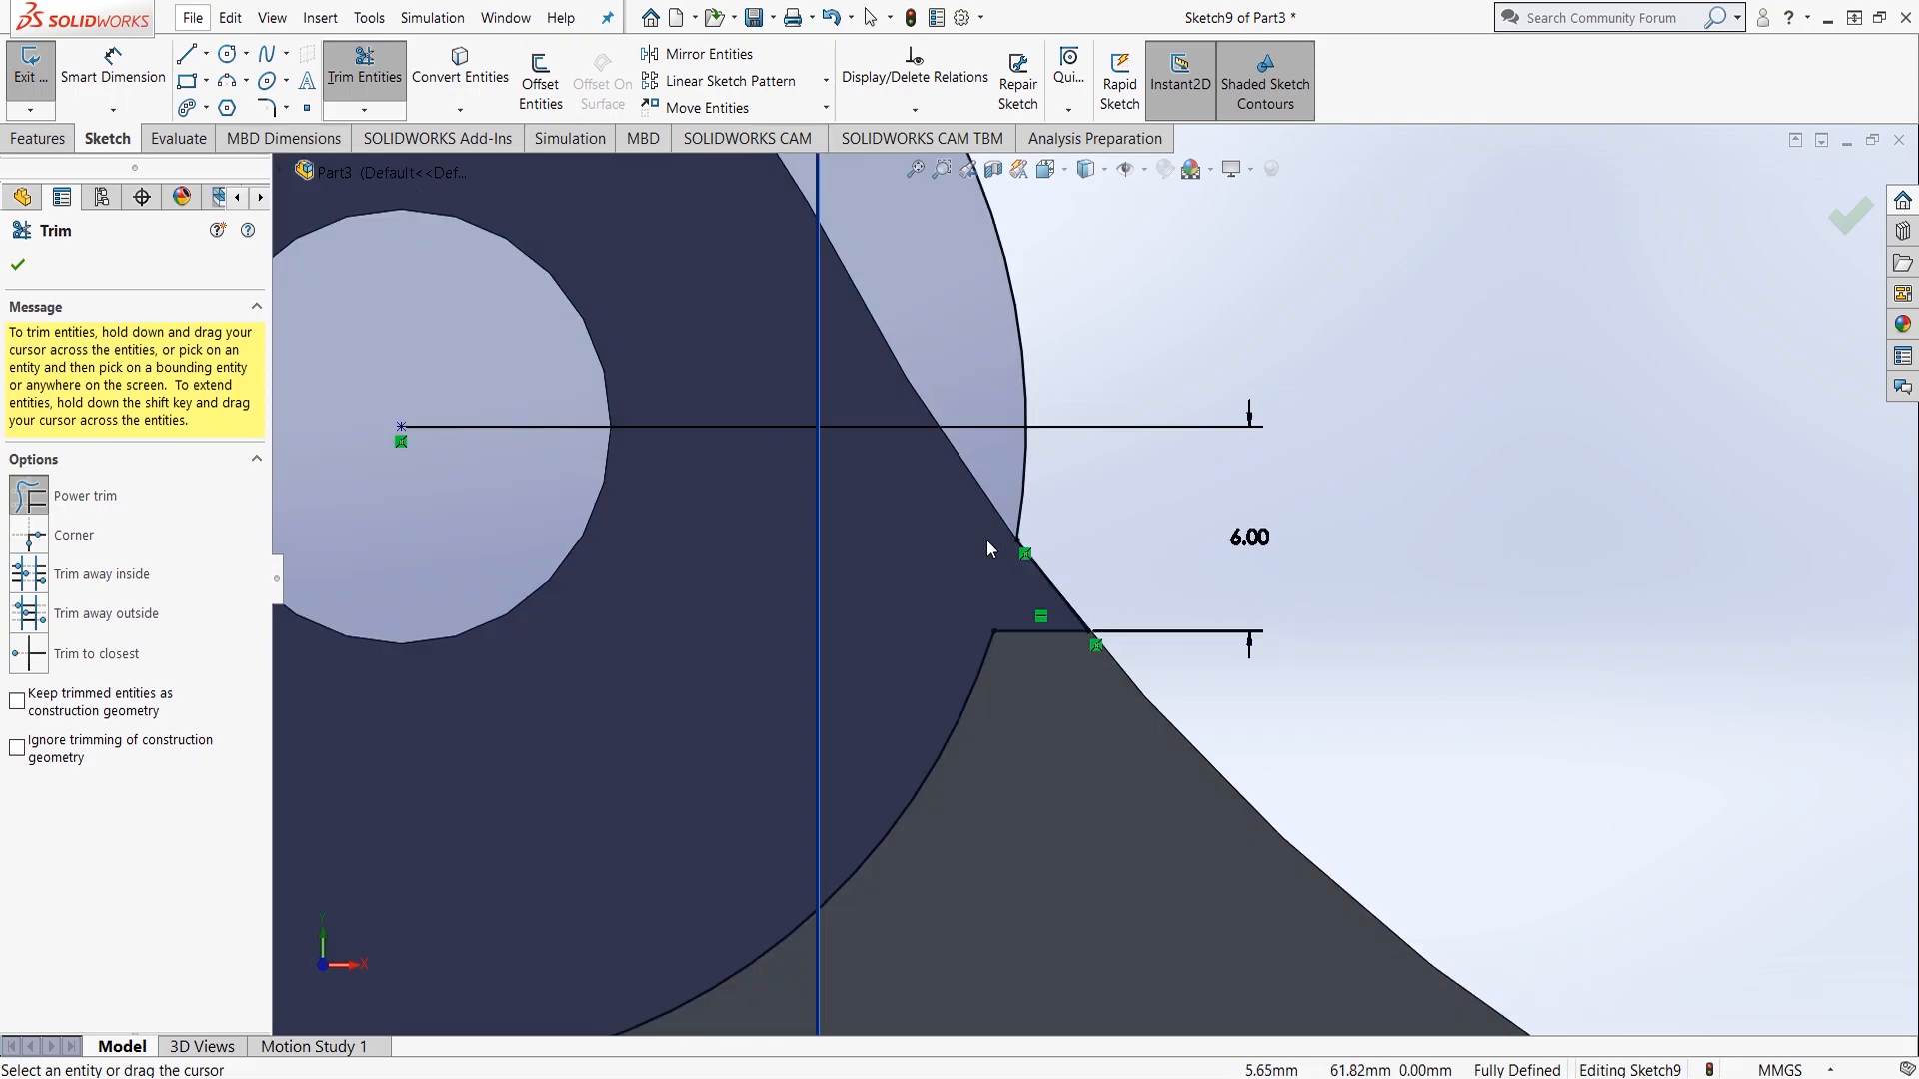
left_click(22, 144)
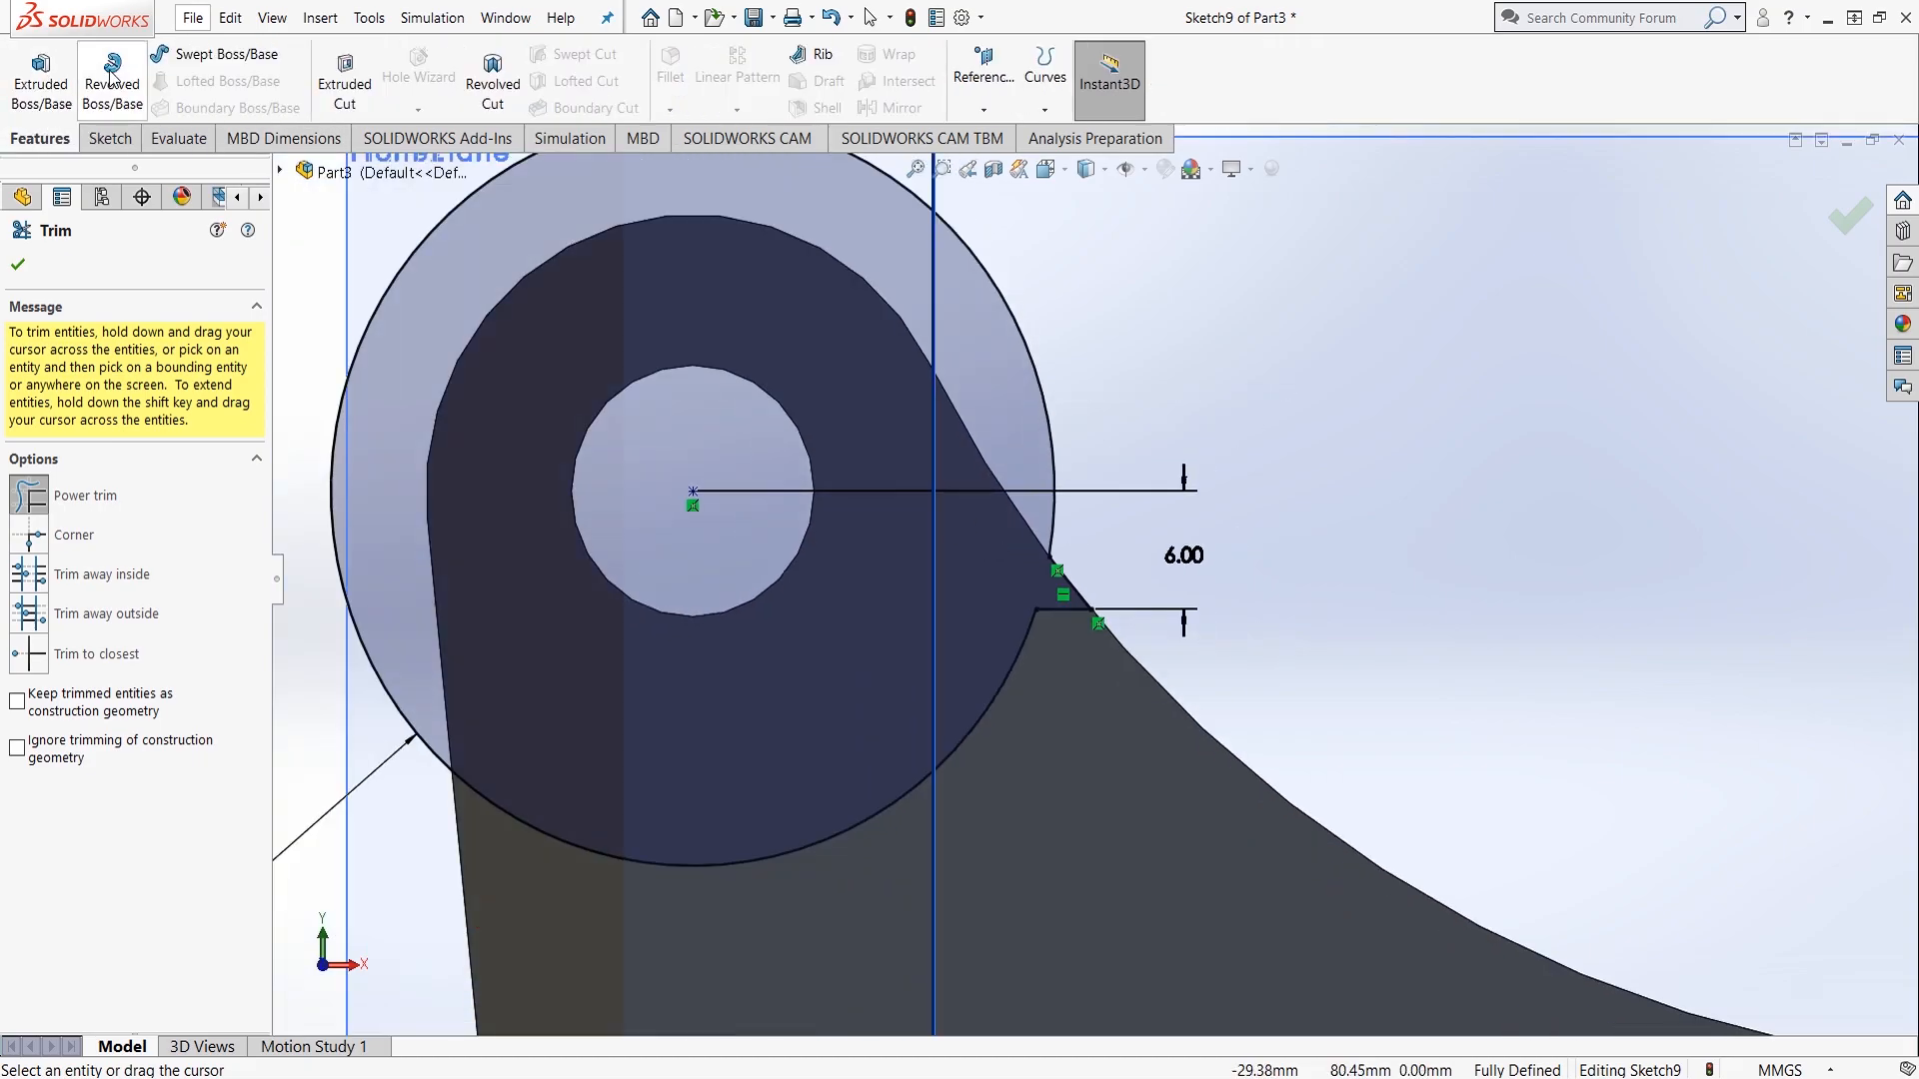
left_click(336, 86)
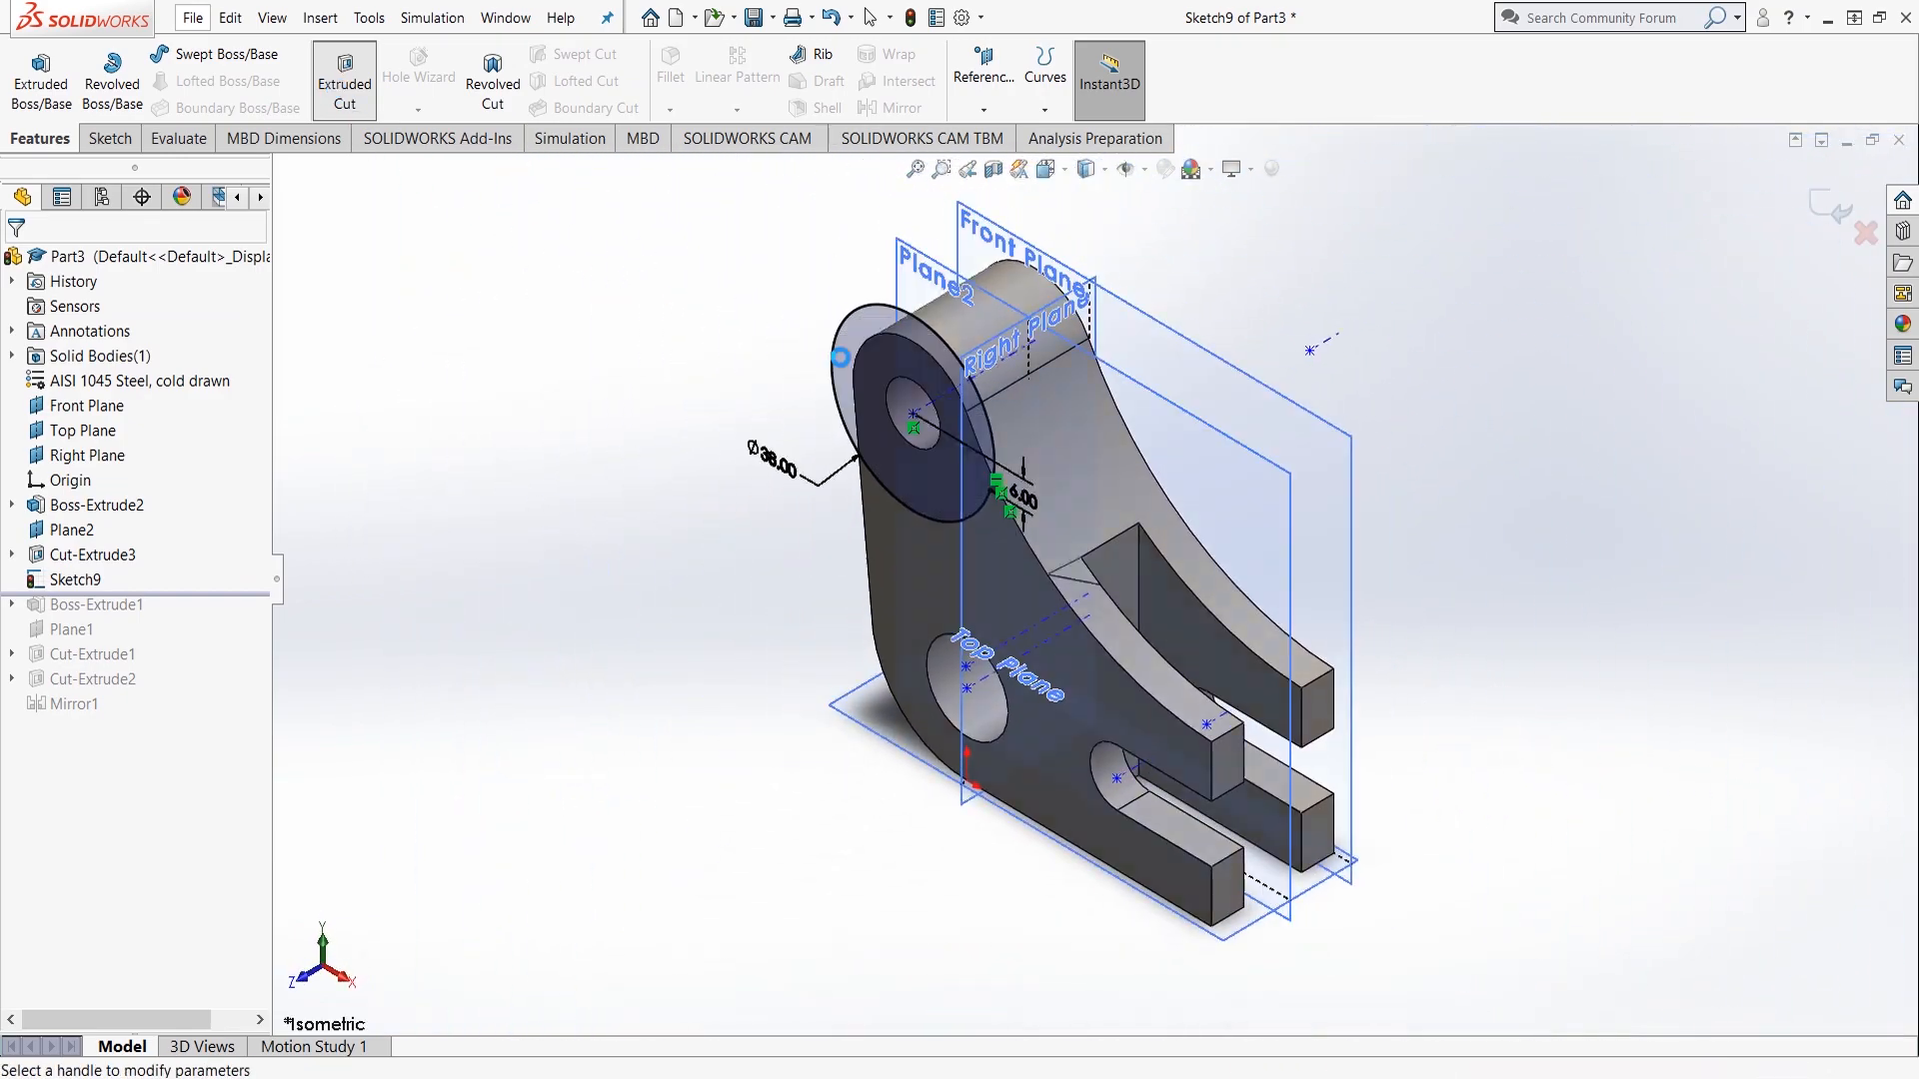
type("6")
key("Return")
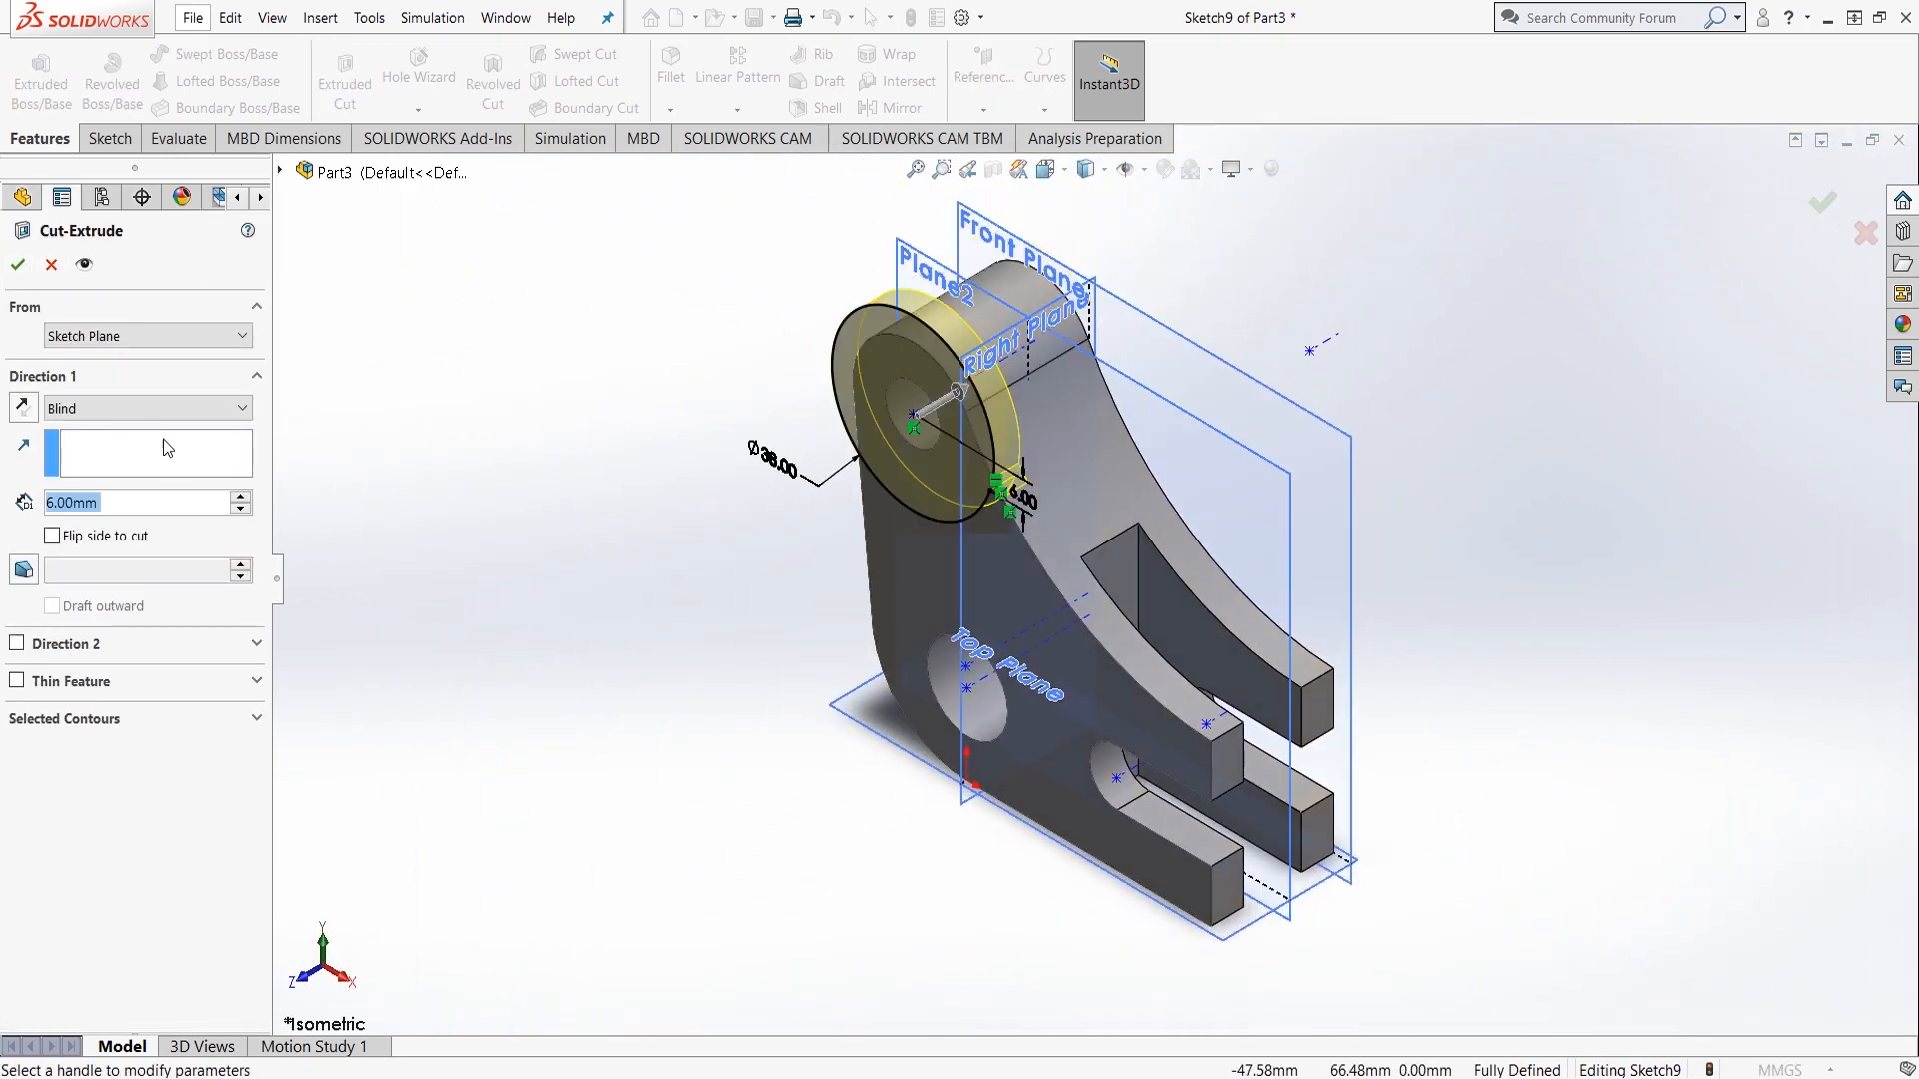
left_click(18, 265)
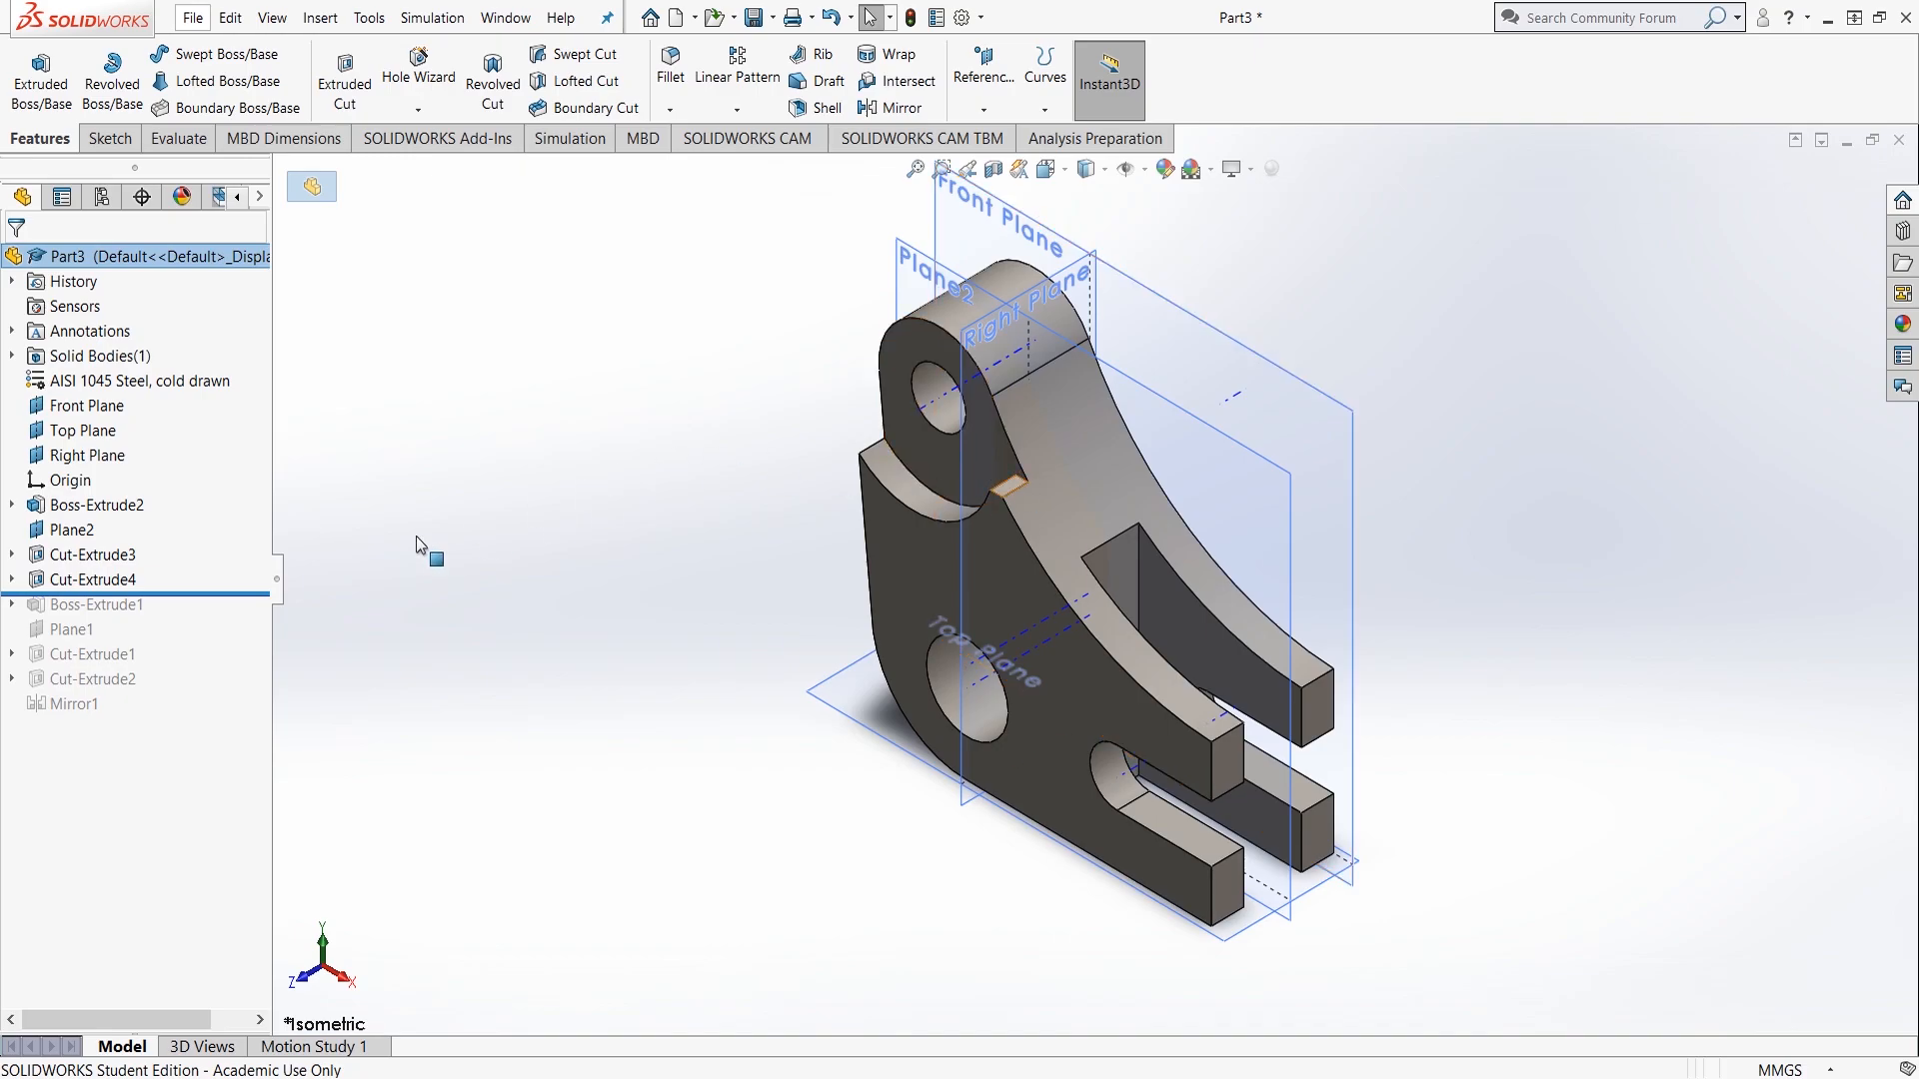
Step: Mirror the recess cut around the upper hole to the bracket's opposite side about Plane2
left_click(92, 579)
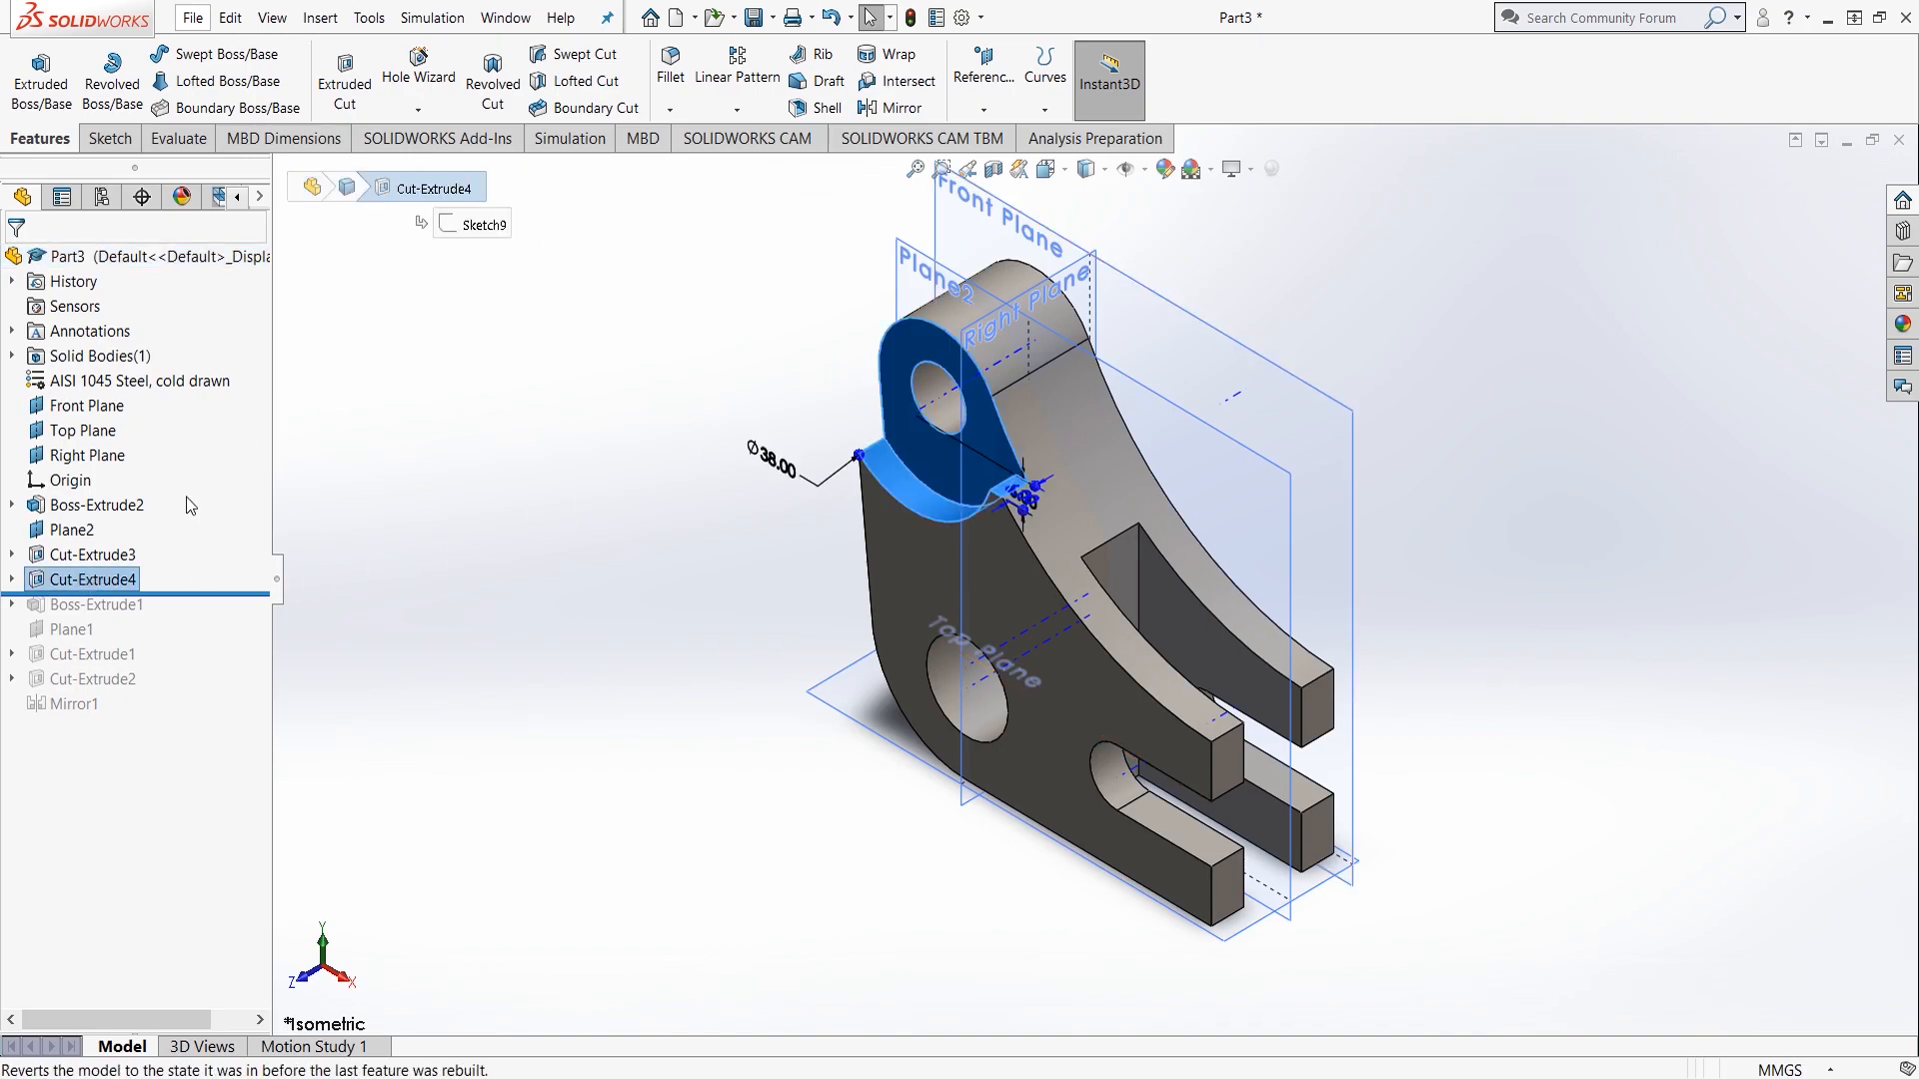
left_click(890, 107)
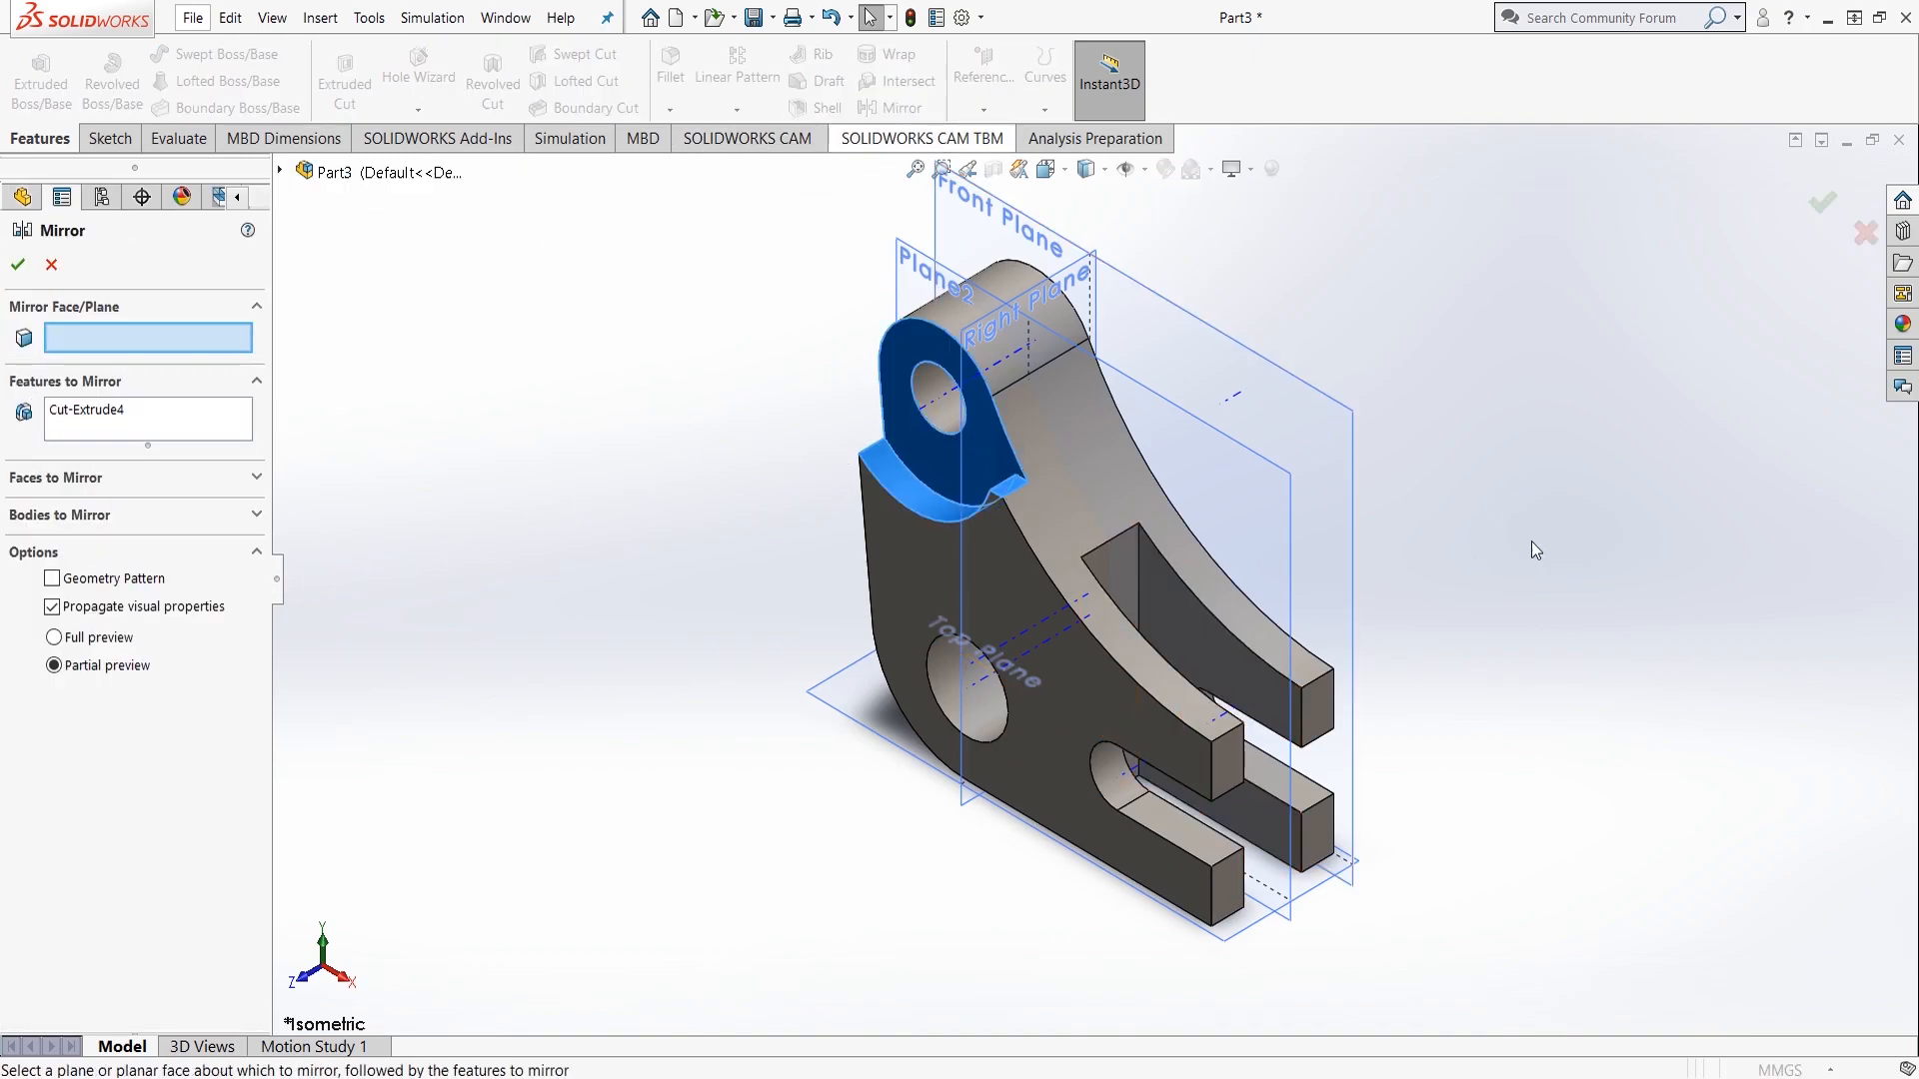
left_click(1232, 465)
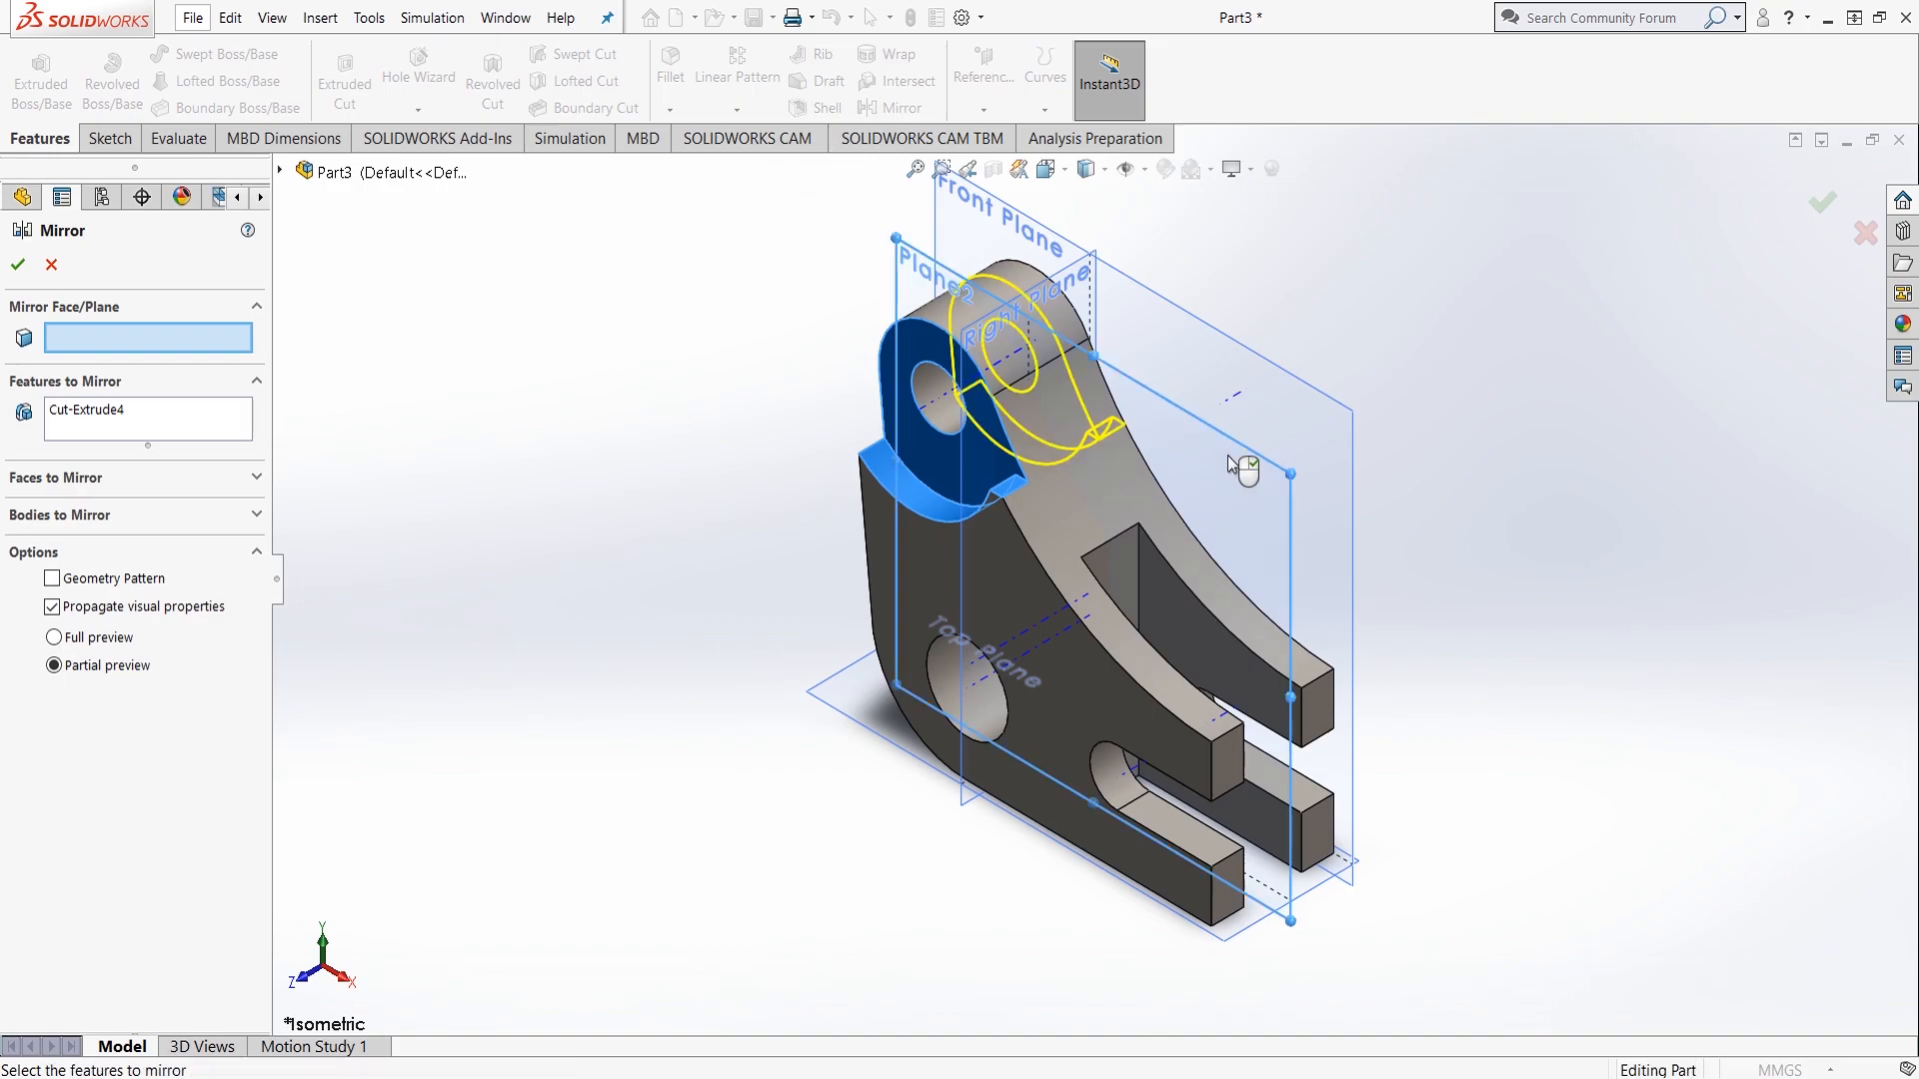
left_click(25, 268)
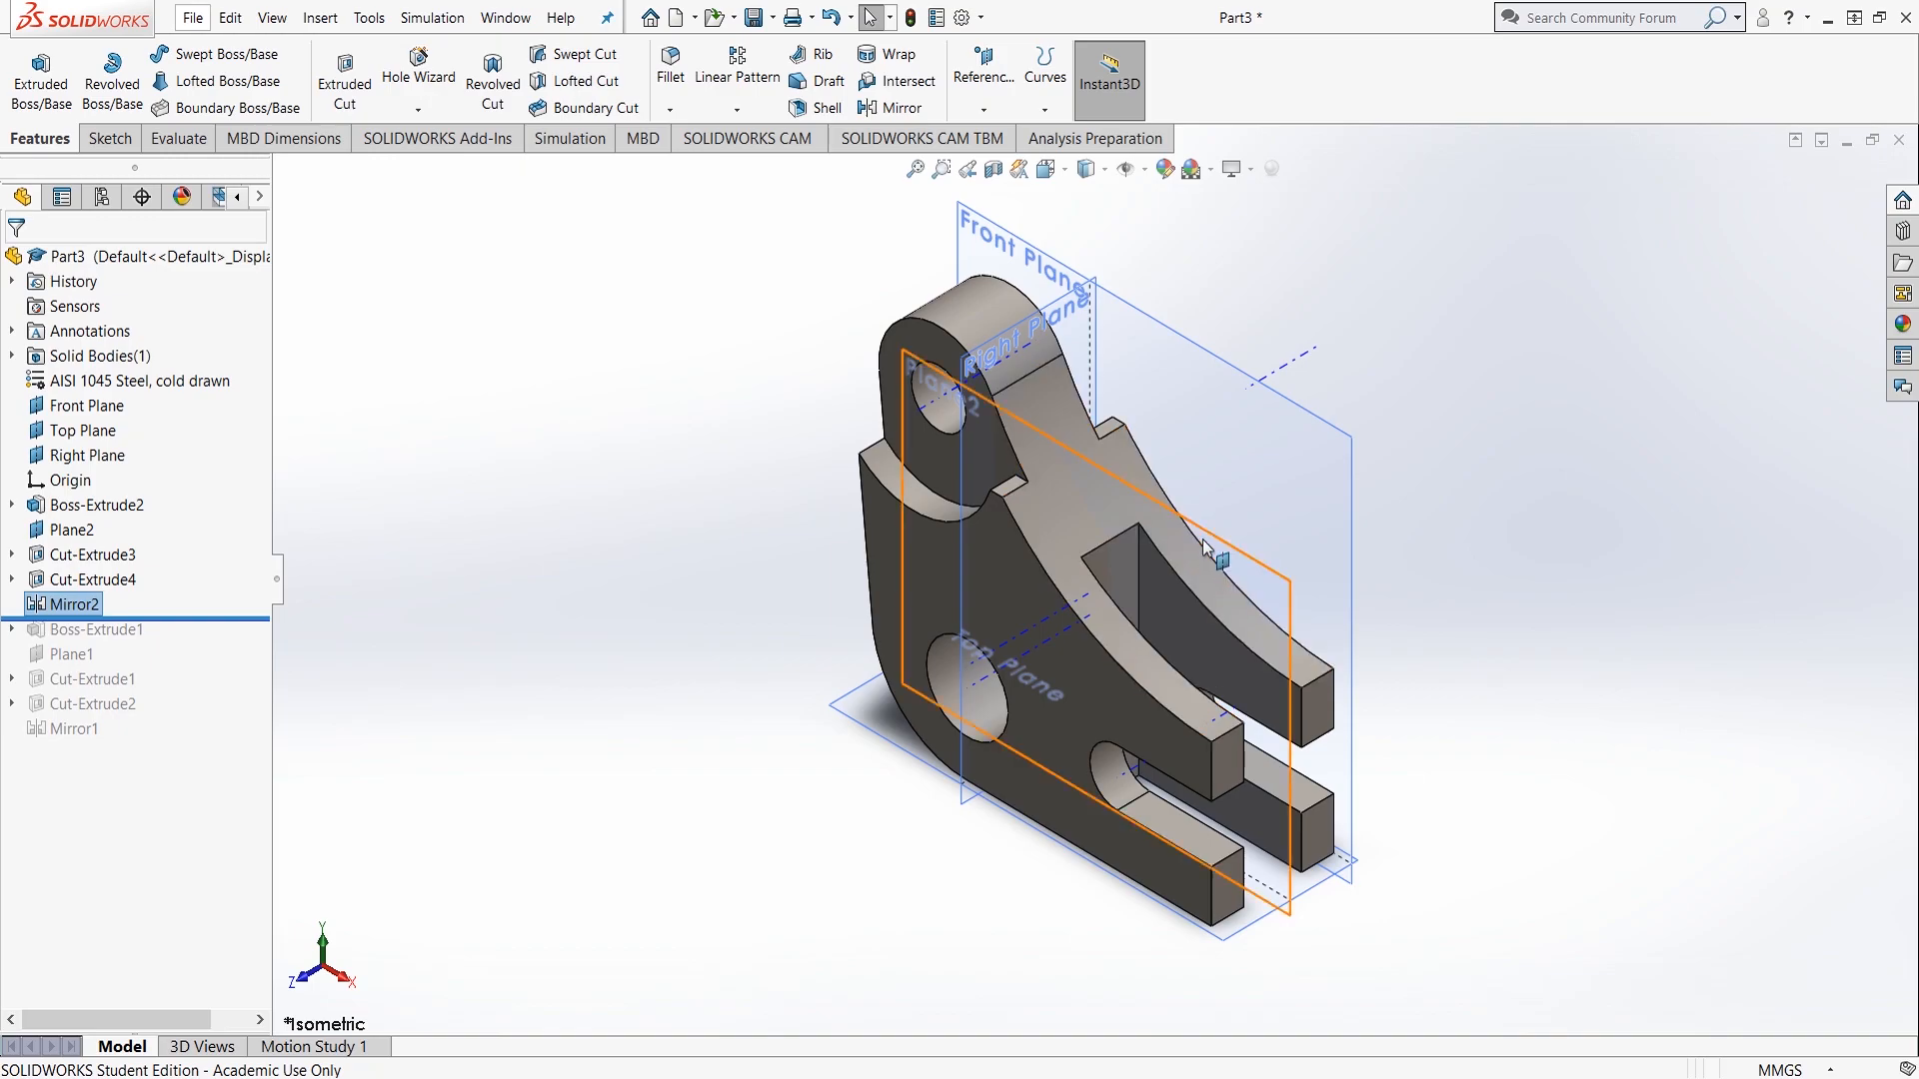
left_click(1524, 542)
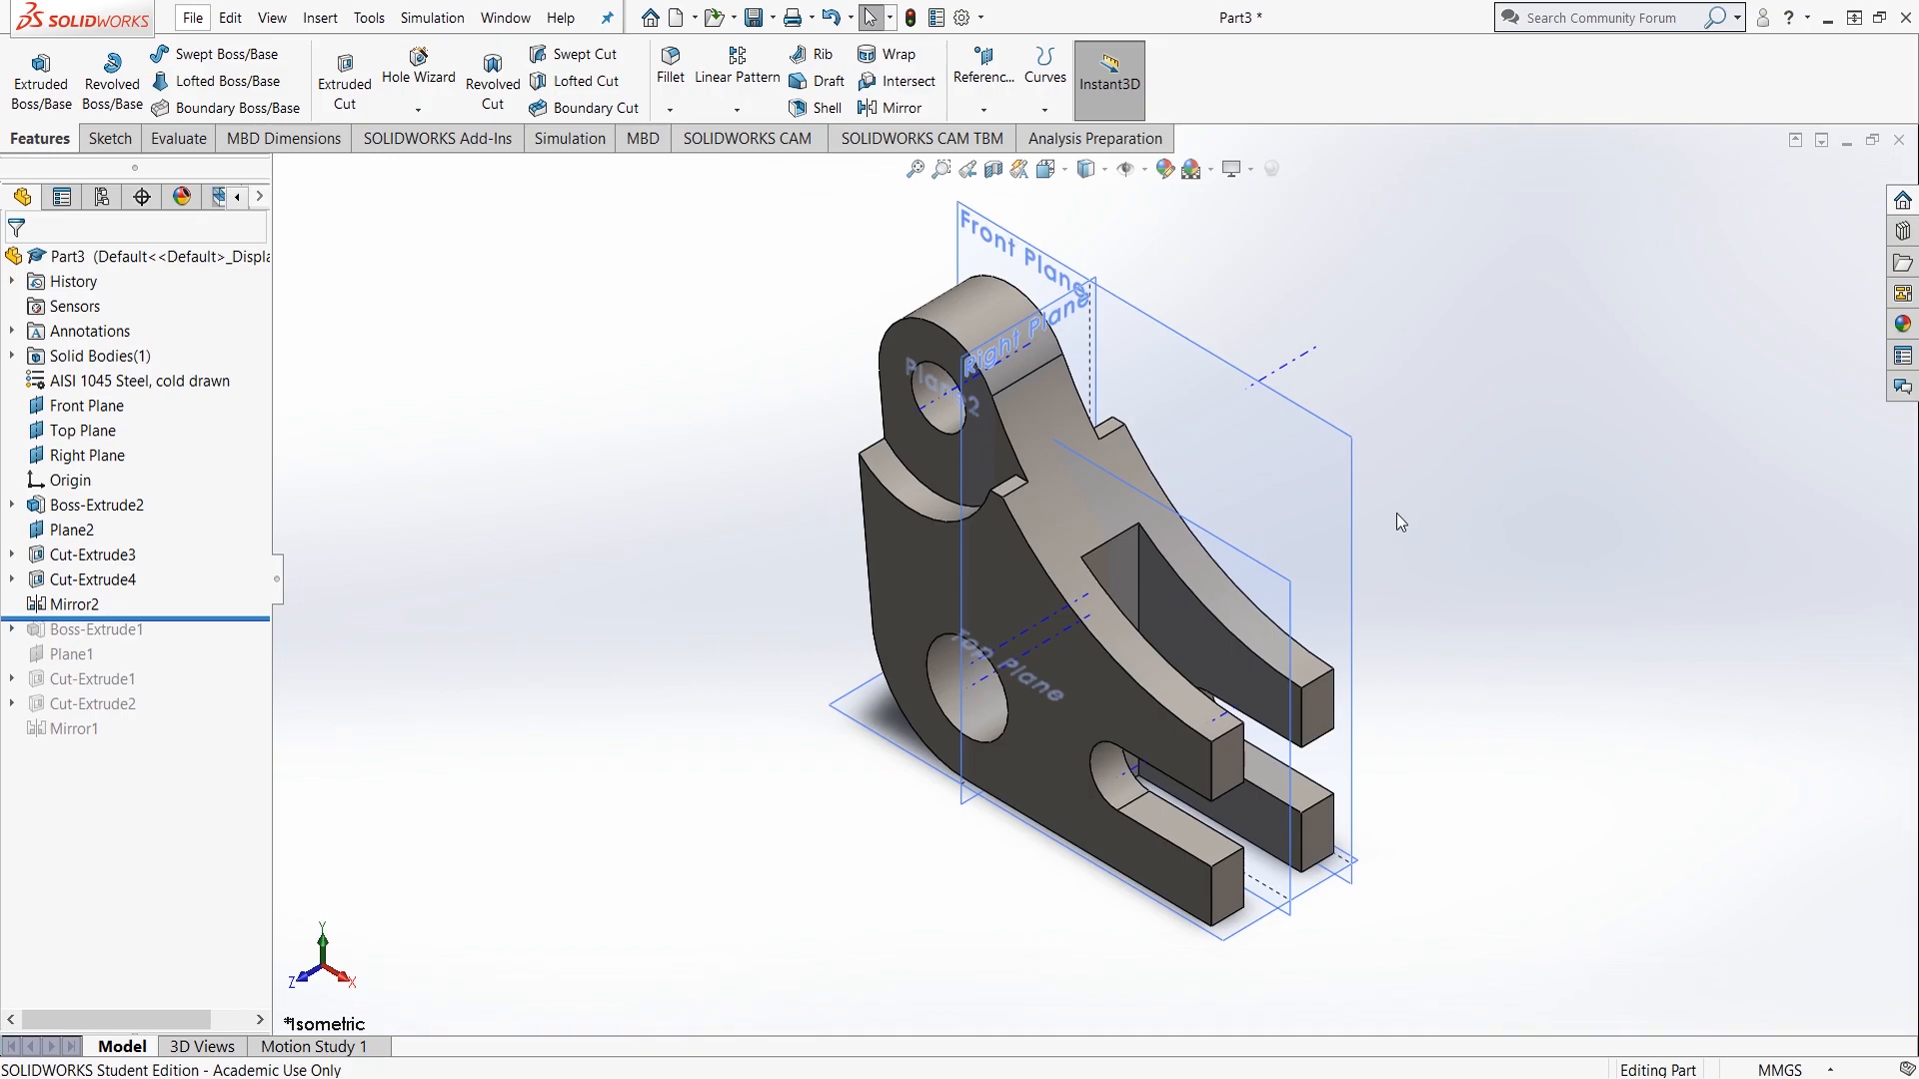
Step: Show the bracket in a dimetric view with all reference planes and axes hidden
left_click(1190, 279)
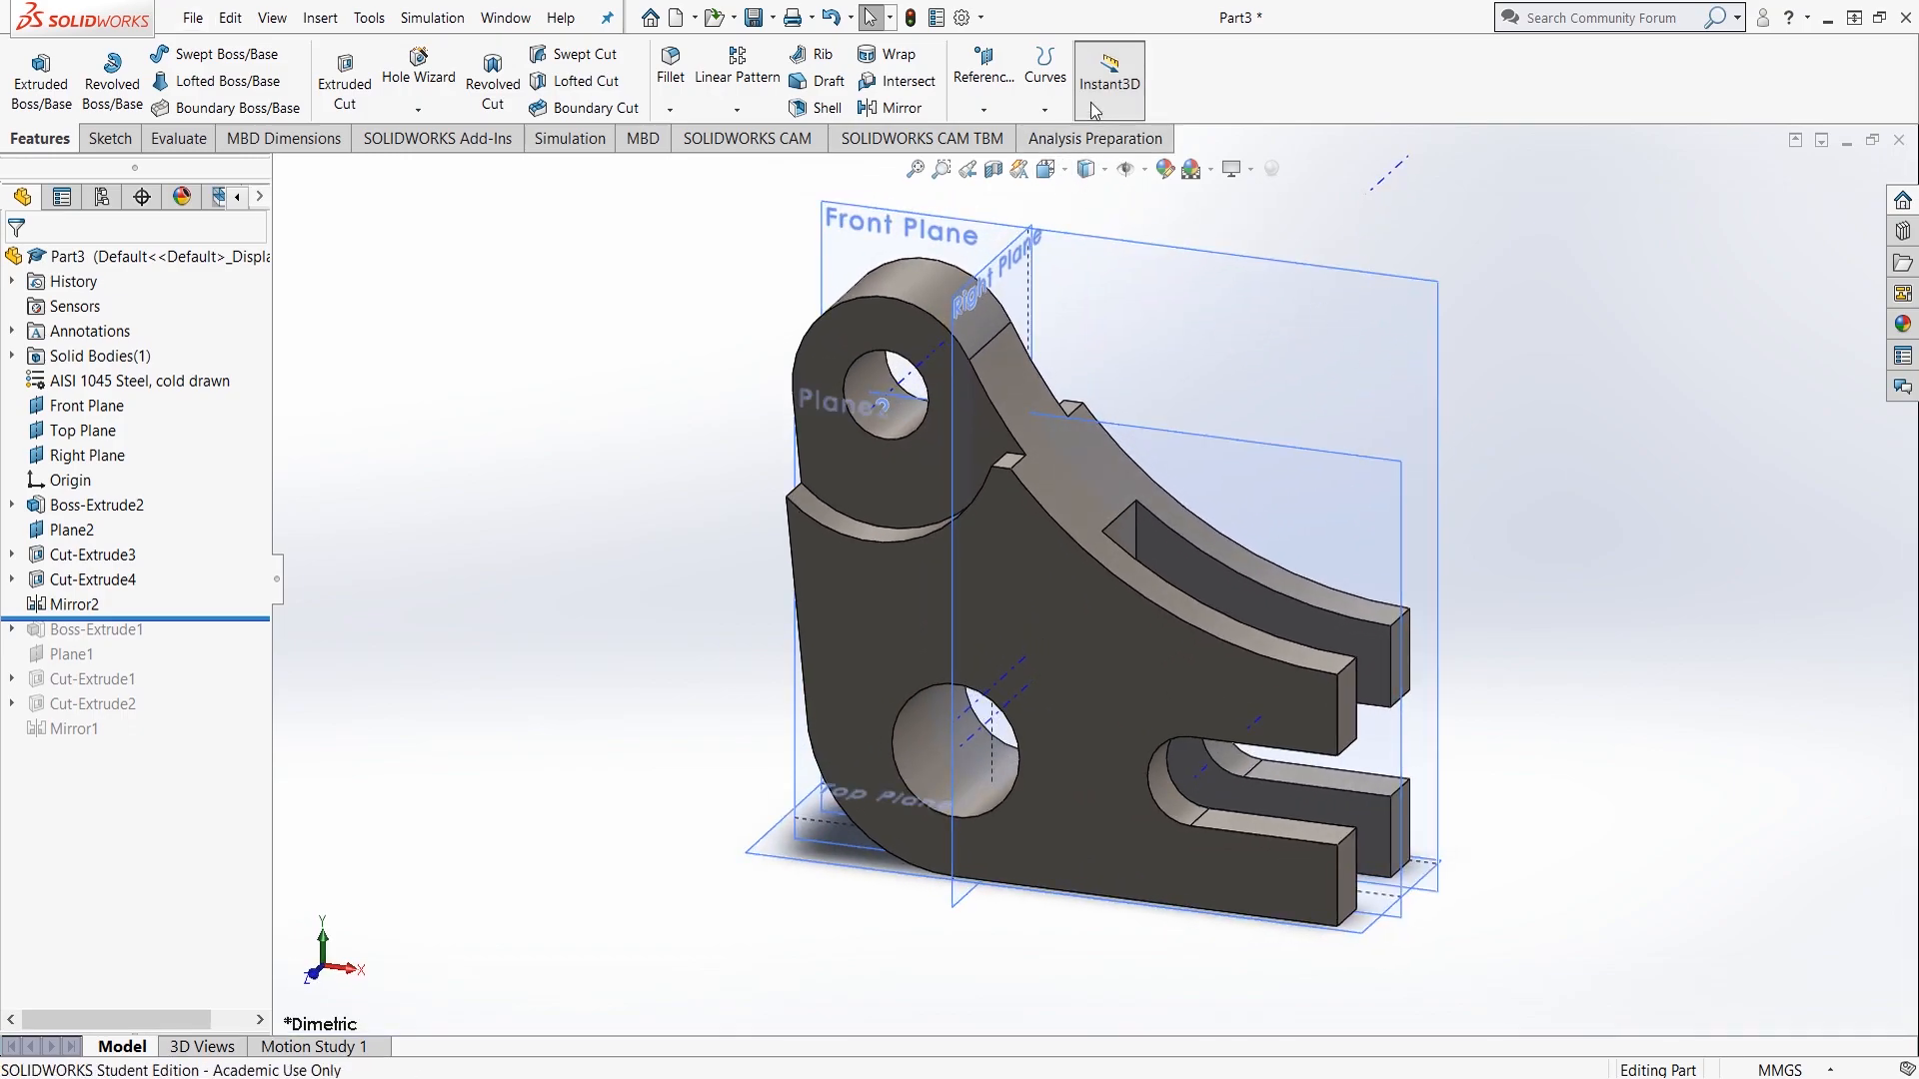
left_click(1129, 170)
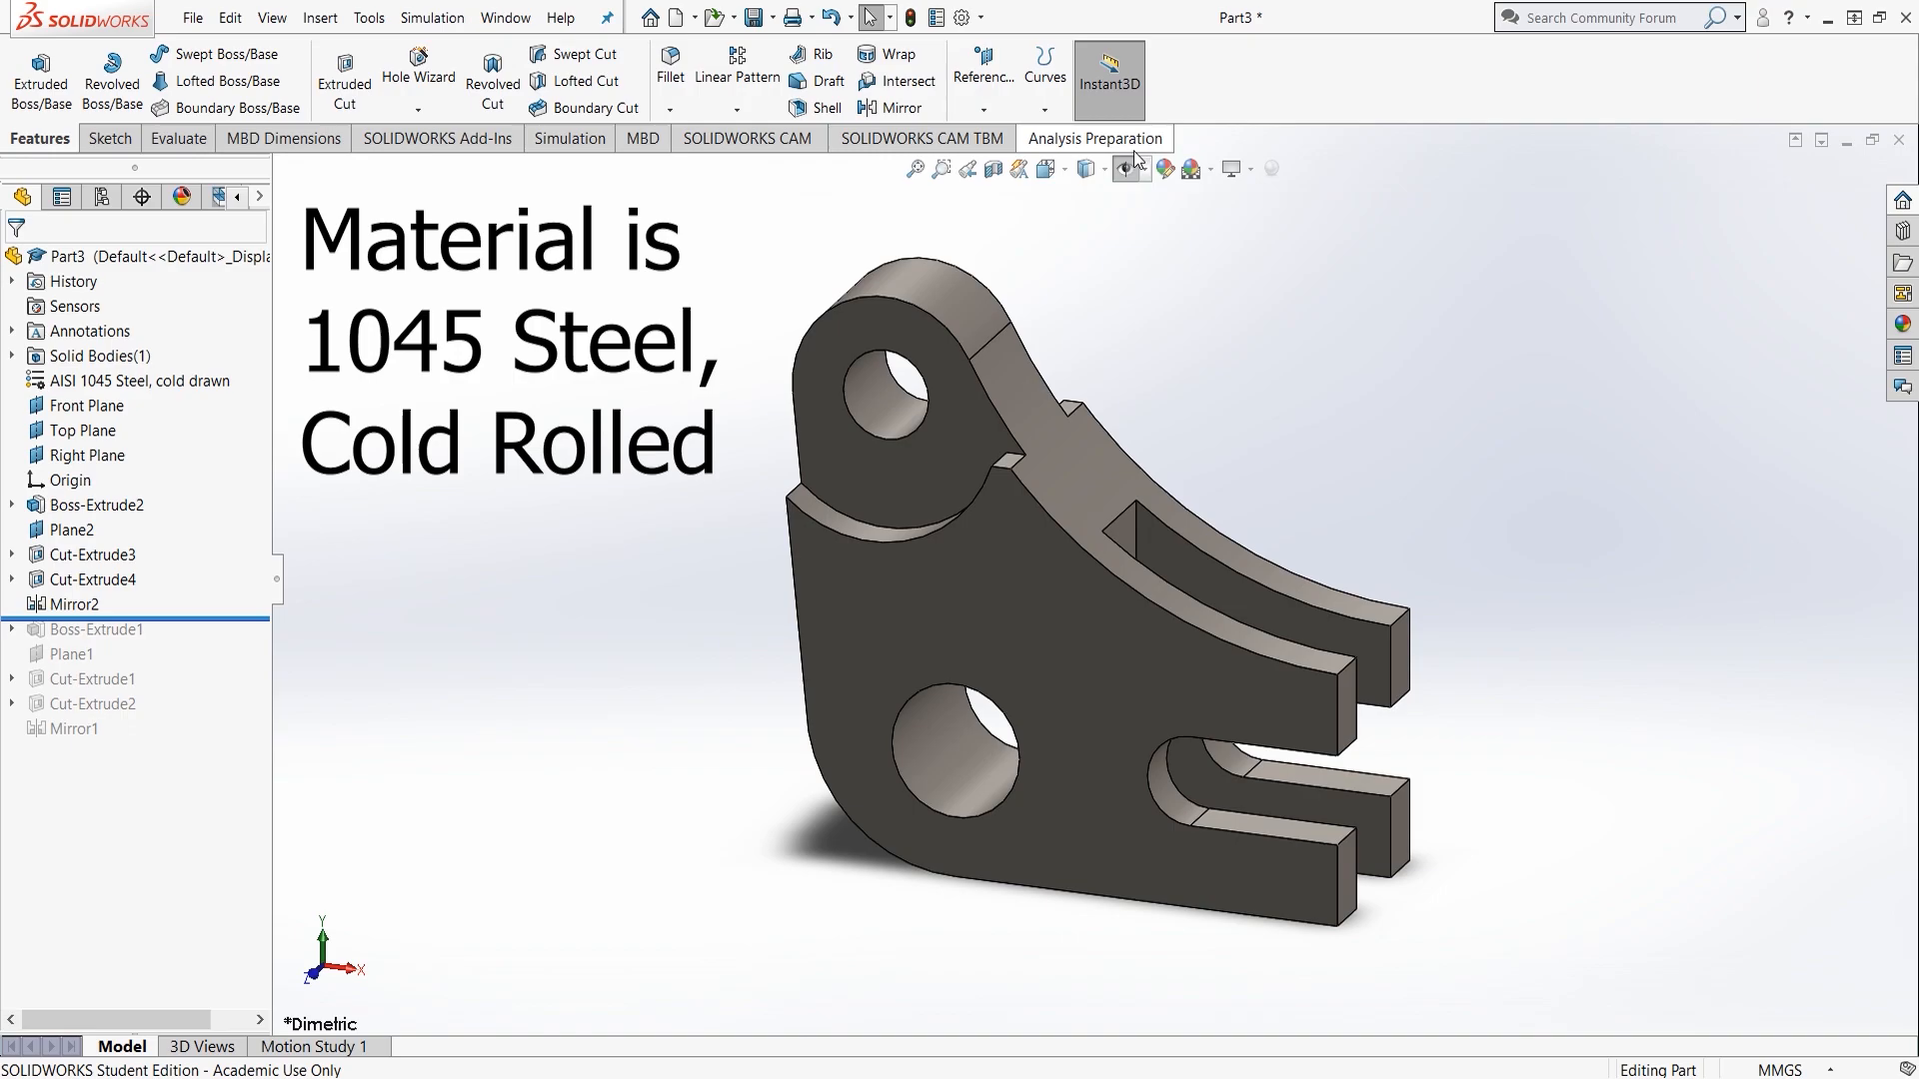
scroll(1219, 420, "up", 1)
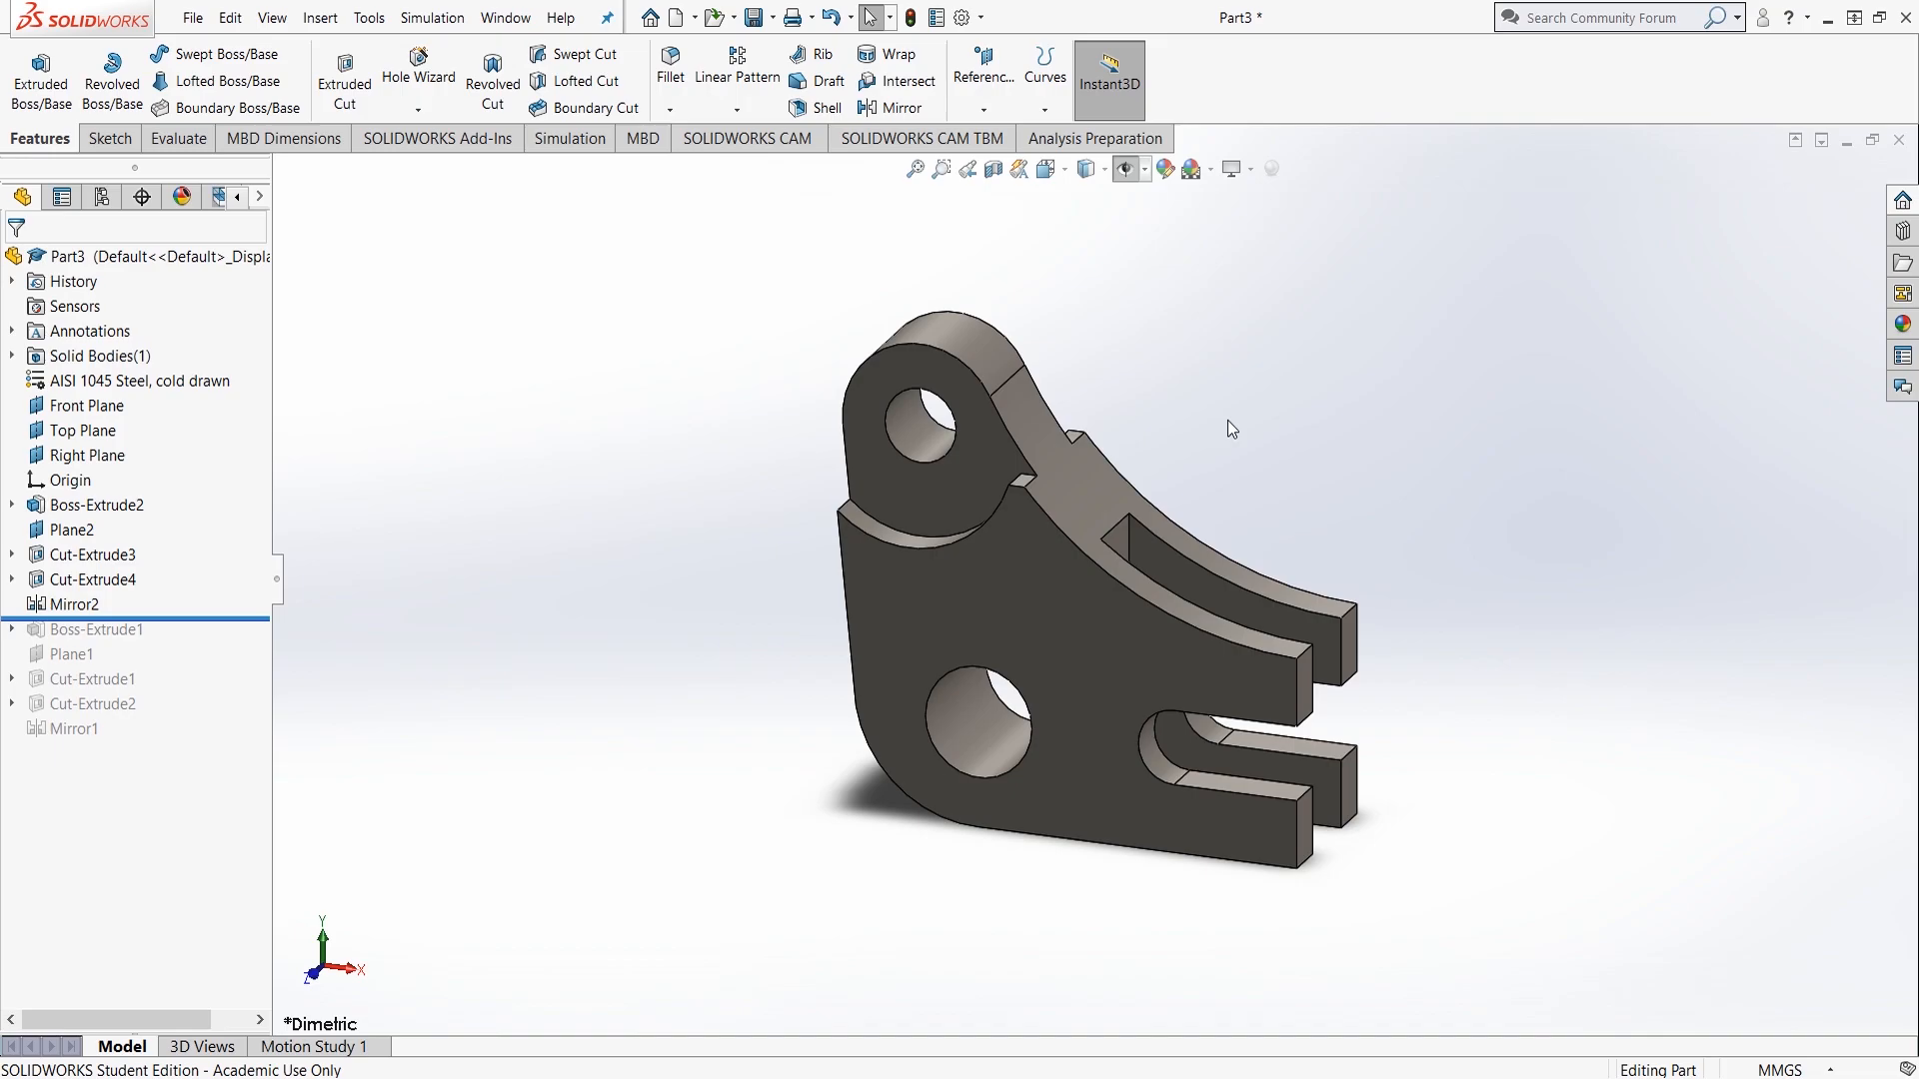
scroll(1227, 420, "down", 2)
scroll(1227, 420, "down", 2)
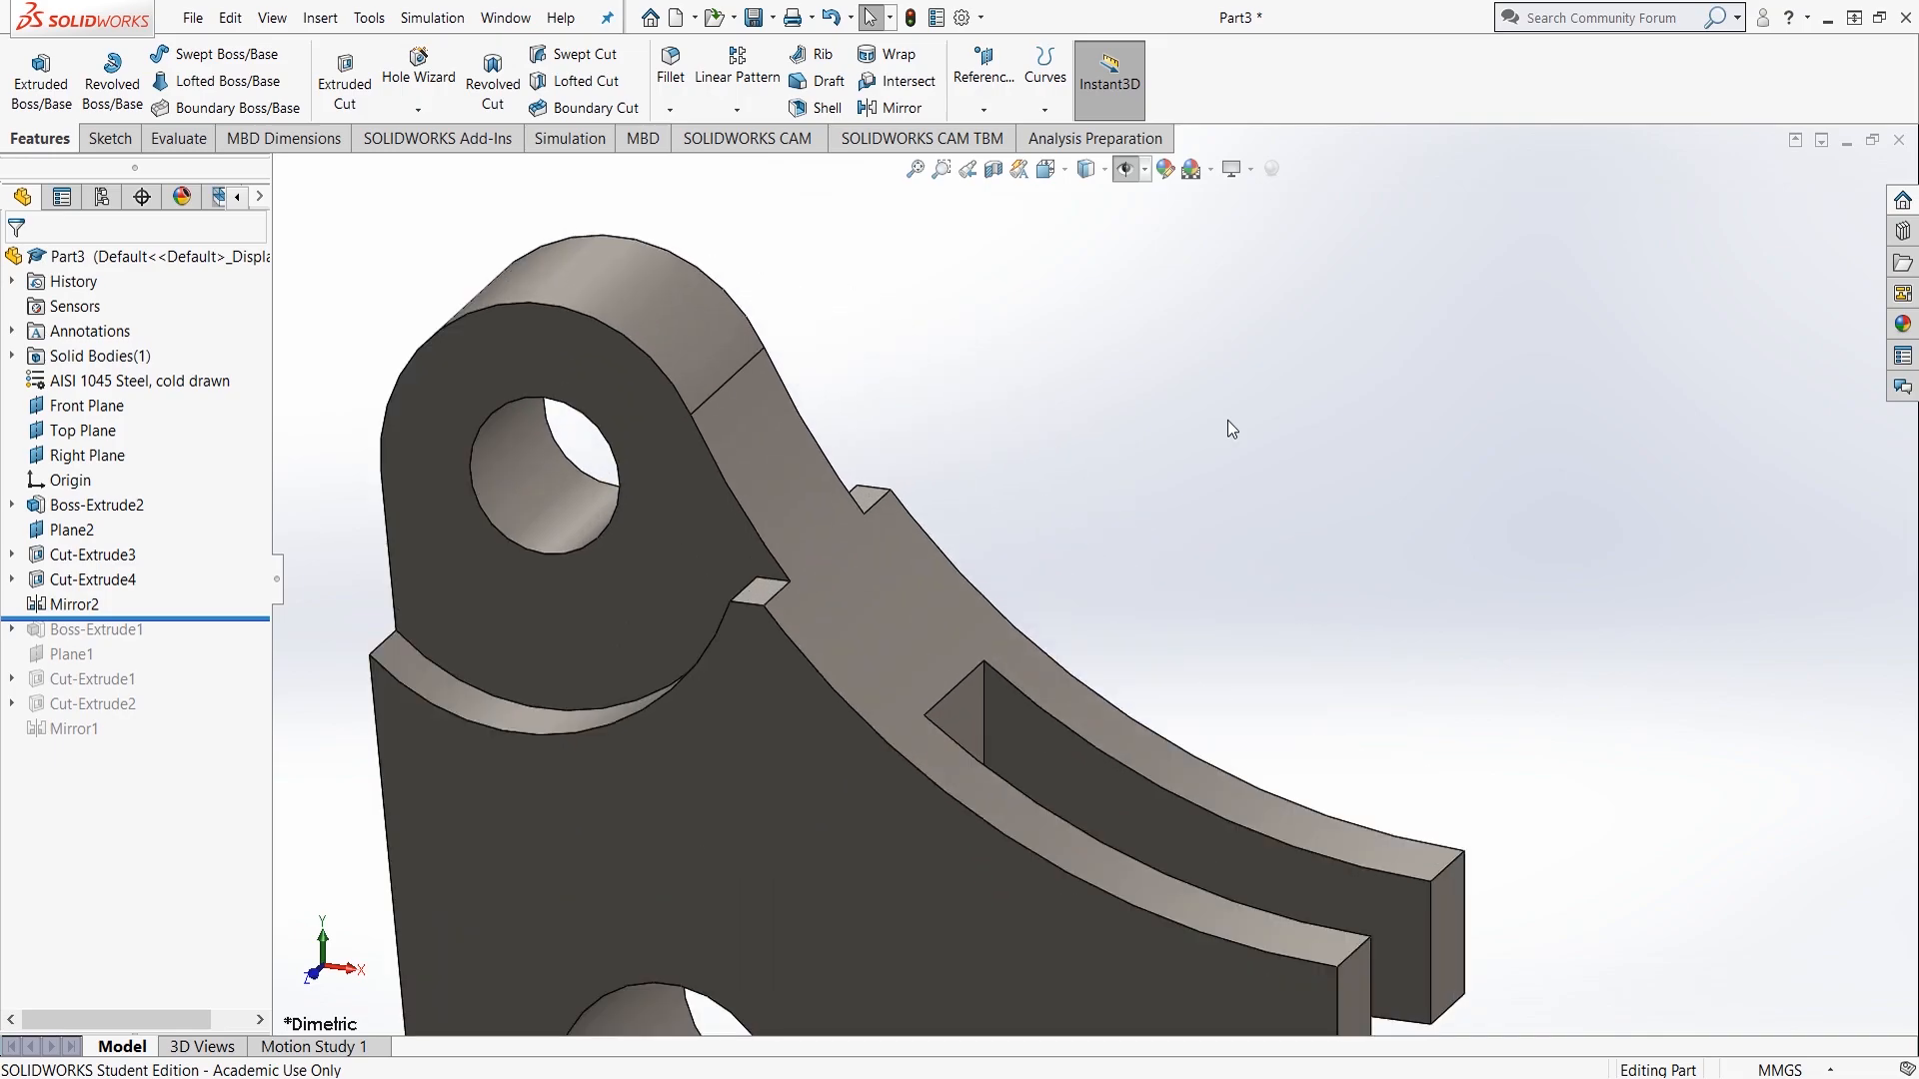
scroll(1227, 420, "up", 3)
scroll(1028, 690, "down", 2)
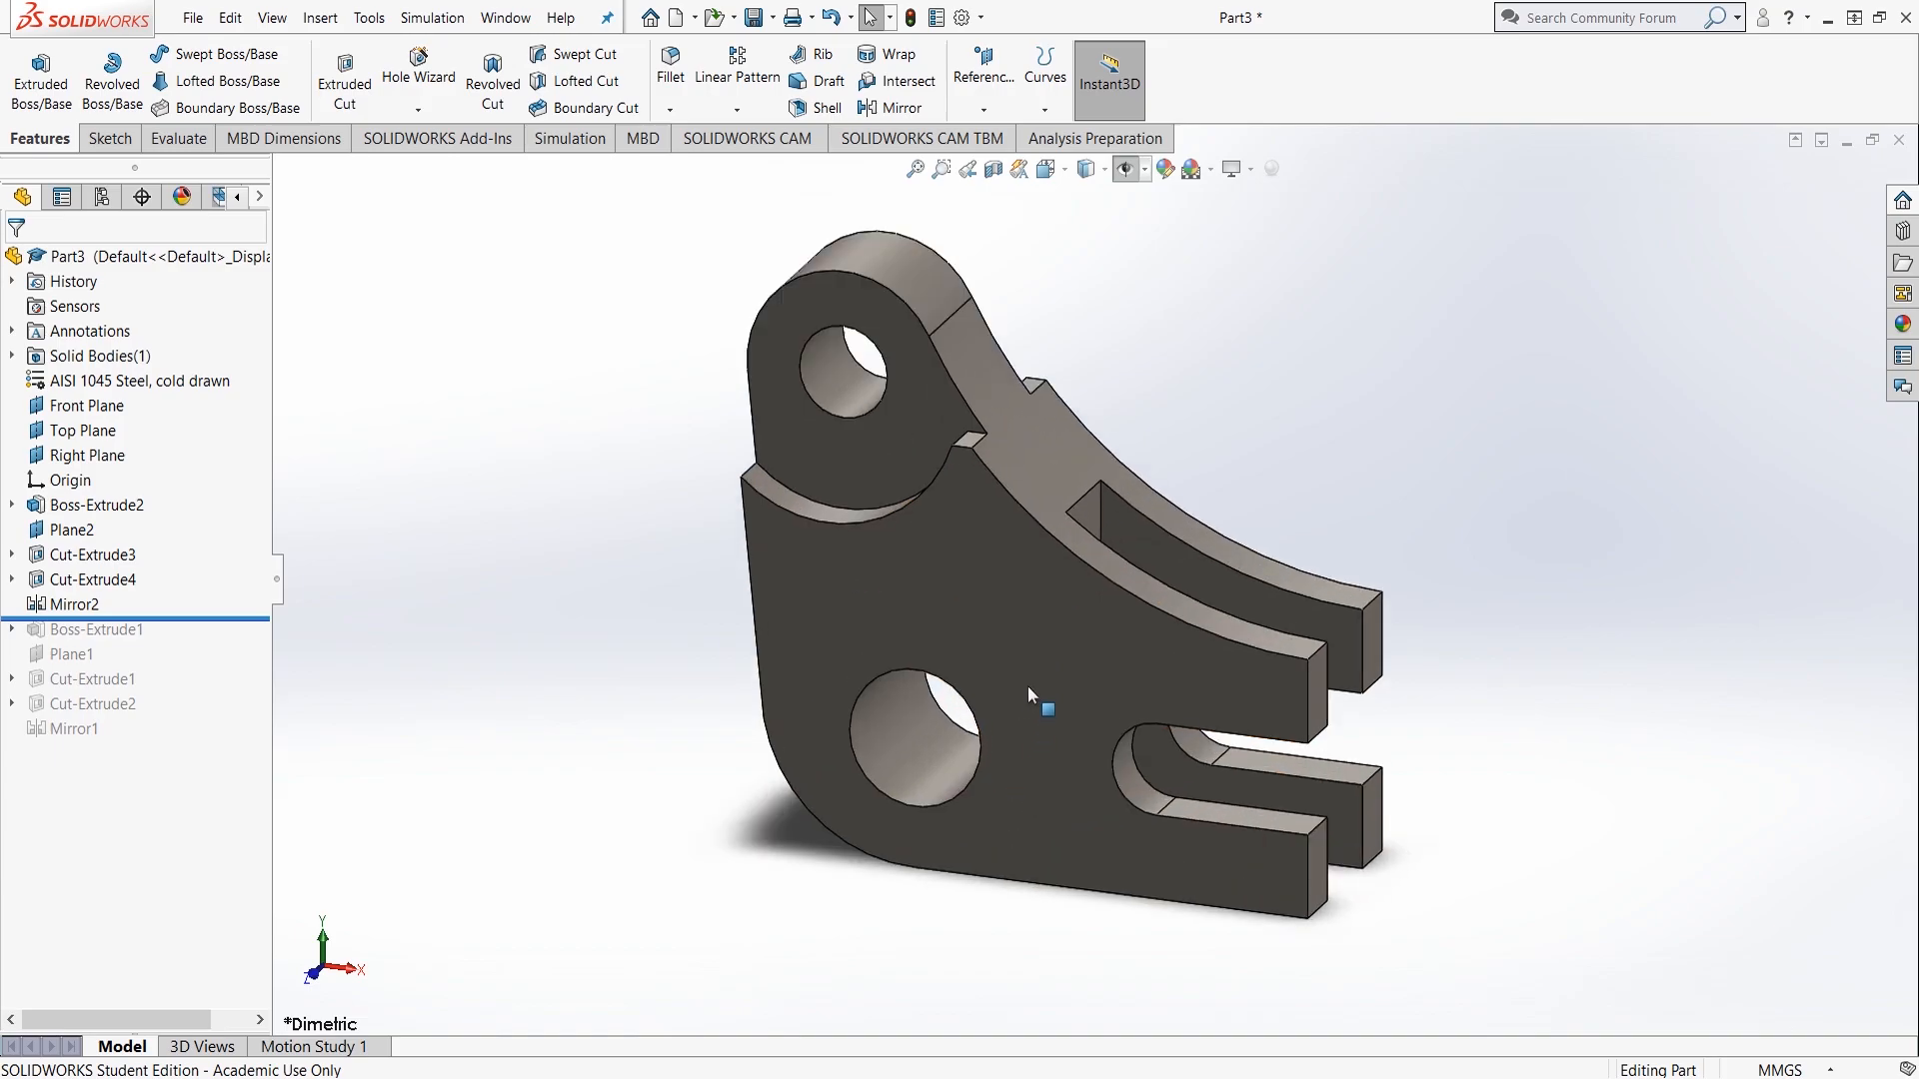